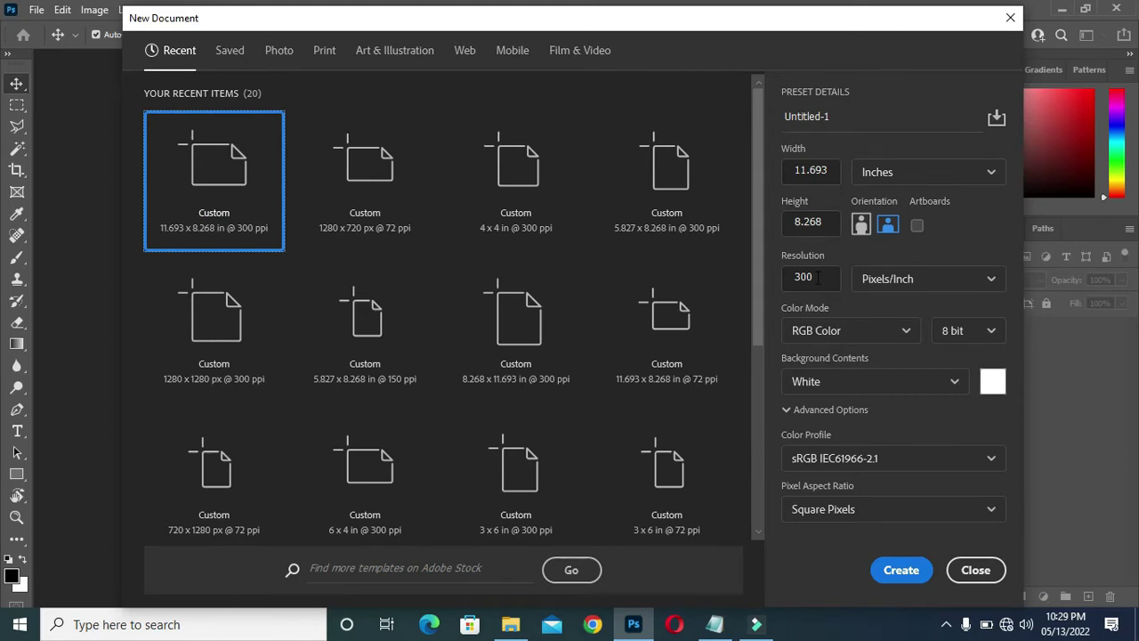
- Keep the 11.693 × 8.268 in landscape preset, set resolution to 300 Pixels/Inch, and create it
{"action": "left_click", "coordinate": [815, 278]}
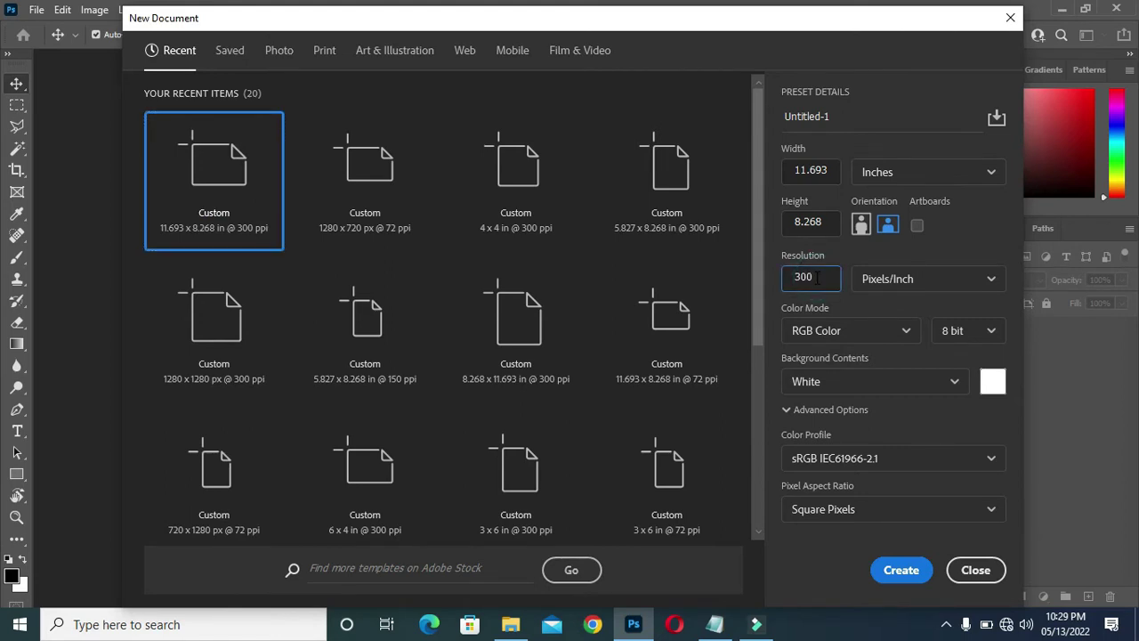
{"action": "double_click", "coordinate": [816, 278]}
{"action": "left_click", "coordinate": [897, 577]}
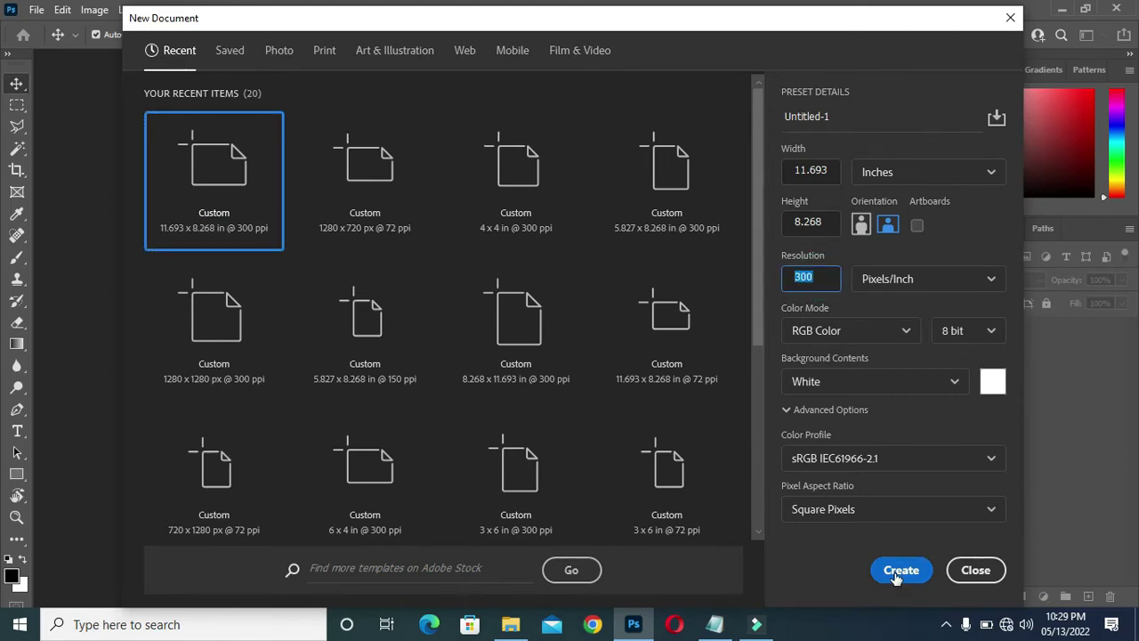
- Create the canvas and add vertical guides at 50% and 55%
{"action": "left_click", "coordinate": [897, 573]}
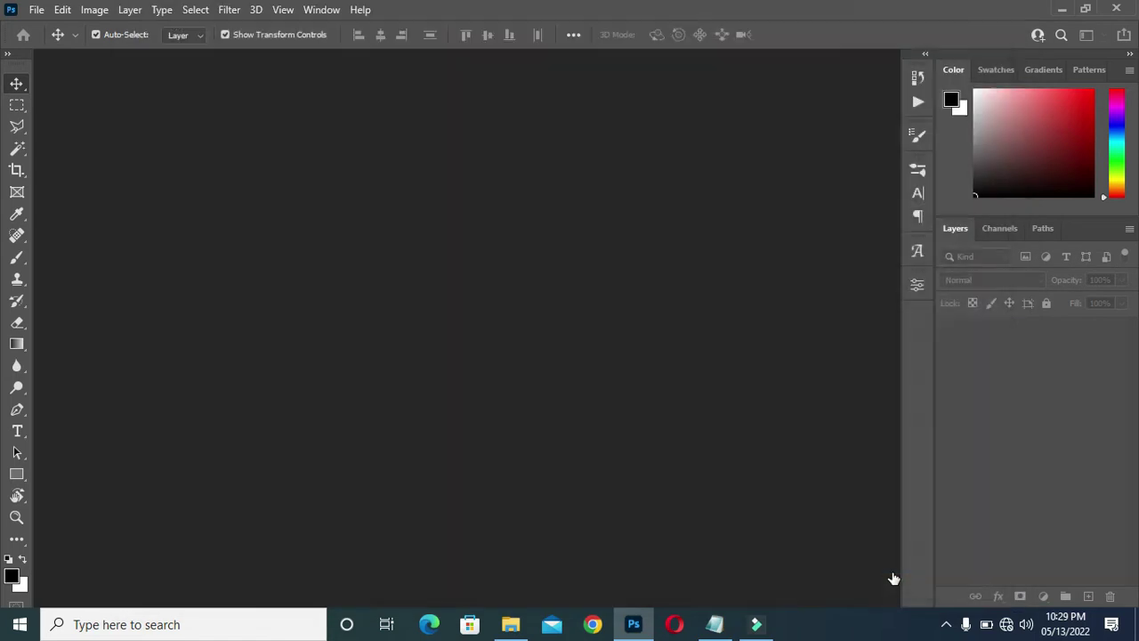
{"action": "scroll", "coordinate": [424, 347], "scroll_direction": "up", "scroll_amount": 3}
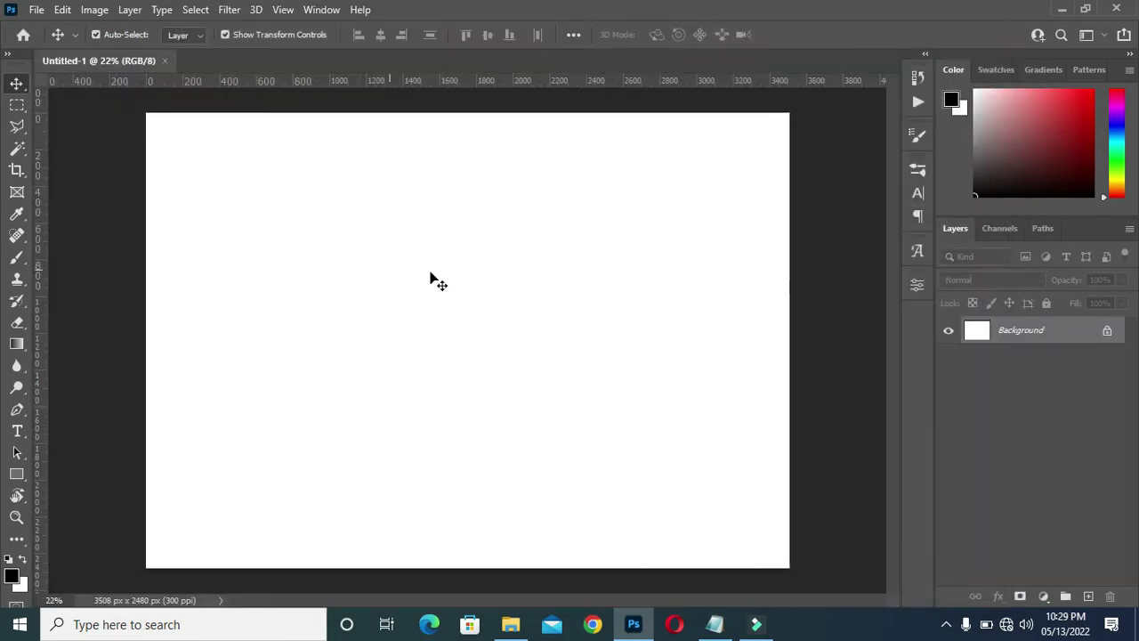
{"action": "scroll", "coordinate": [364, 227], "scroll_direction": "down", "scroll_amount": 1}
{"action": "left_click", "coordinate": [283, 10]}
{"action": "left_click", "coordinate": [313, 510]}
{"action": "type", "text": "50"}
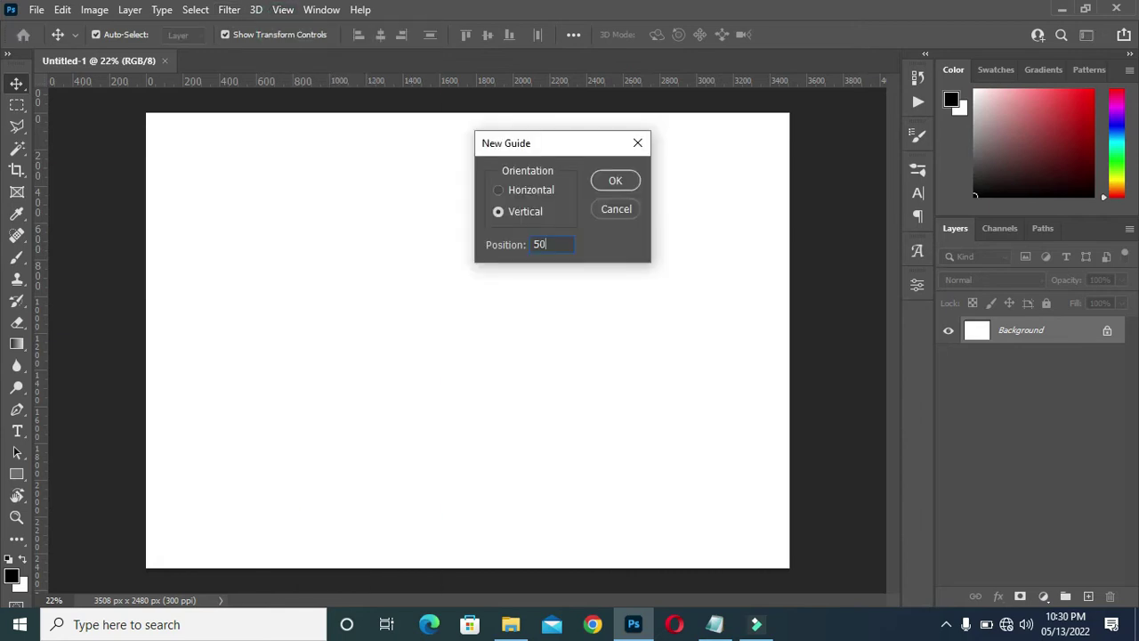
{"action": "key", "text": "Return"}
{"action": "left_click", "coordinate": [283, 10]}
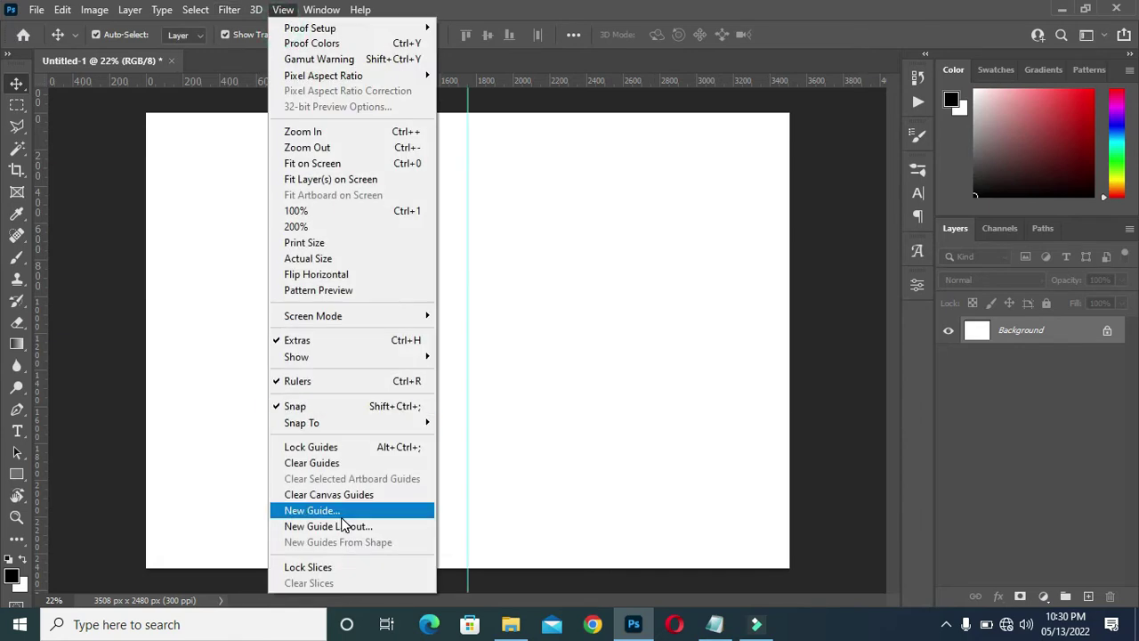
{"action": "left_click", "coordinate": [307, 511]}
{"action": "type", "text": "55"}
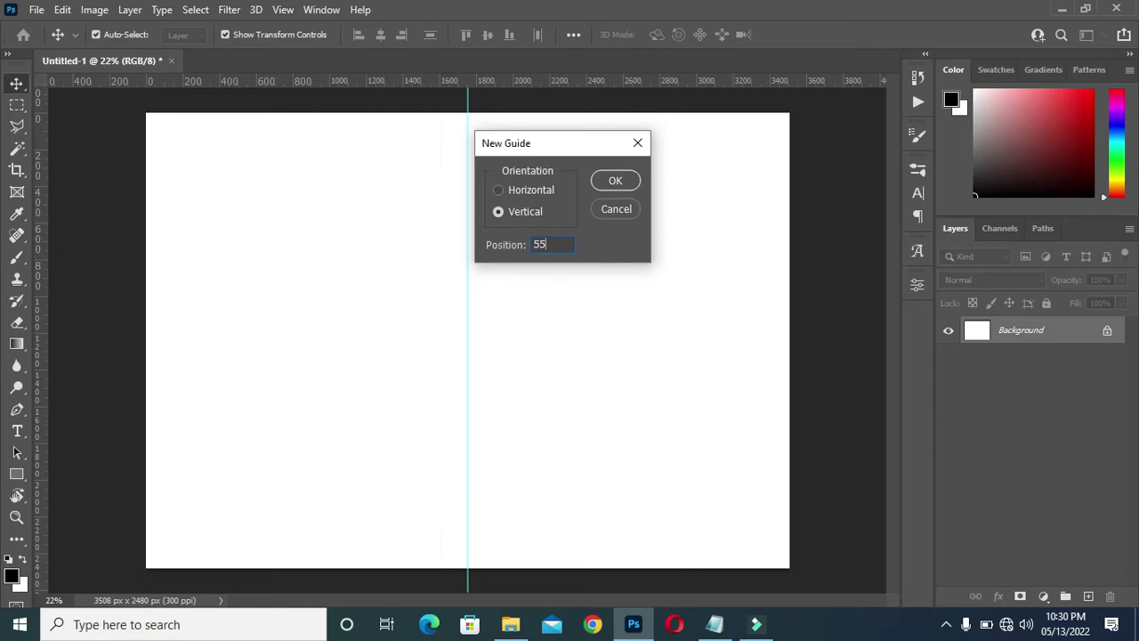
{"action": "key", "text": "Return"}
- Add vertical guides at 45%, 5% and 95%
{"action": "left_click", "coordinate": [283, 9]}
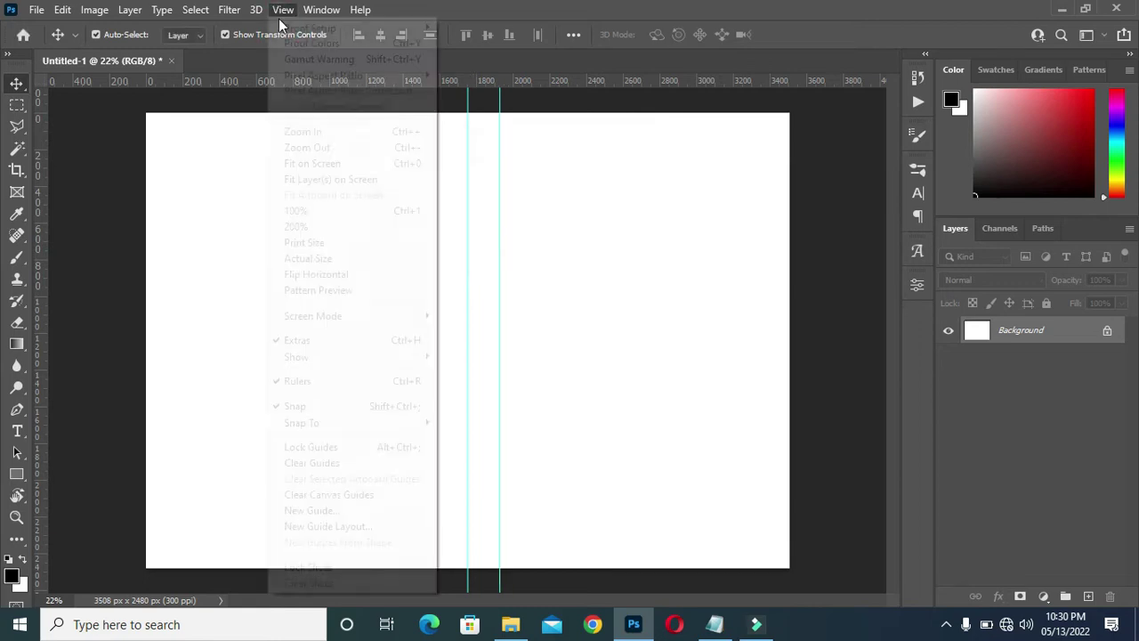
{"action": "left_click", "coordinate": [312, 510]}
{"action": "type", "text": "45"}
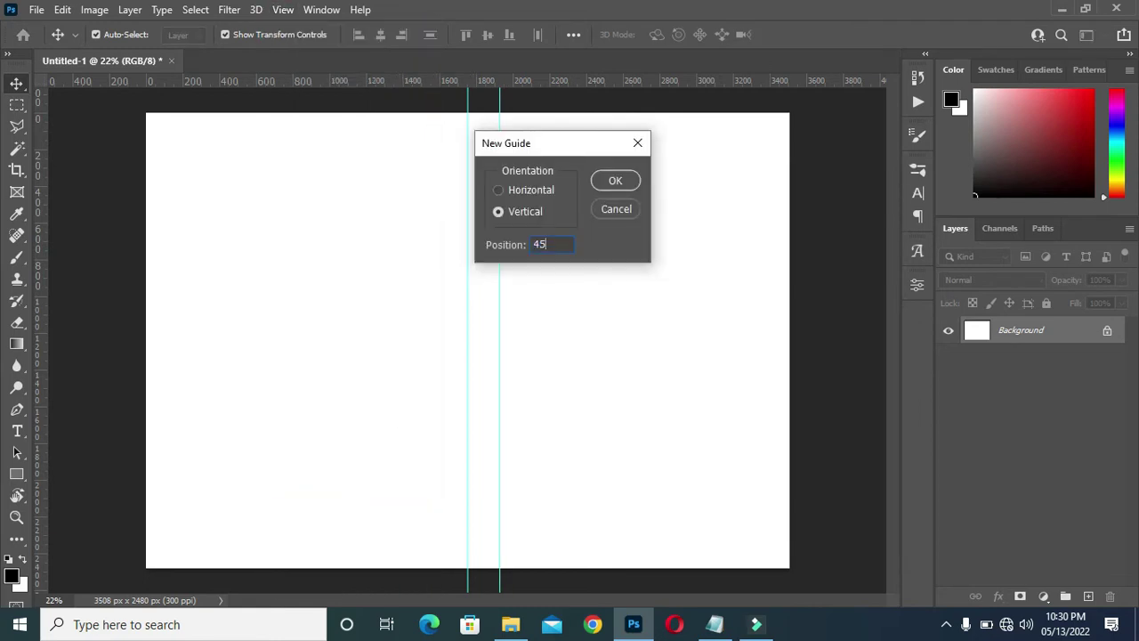
{"action": "type", "text": "%"}
{"action": "key", "text": "Return"}
{"action": "left_click", "coordinate": [285, 9]}
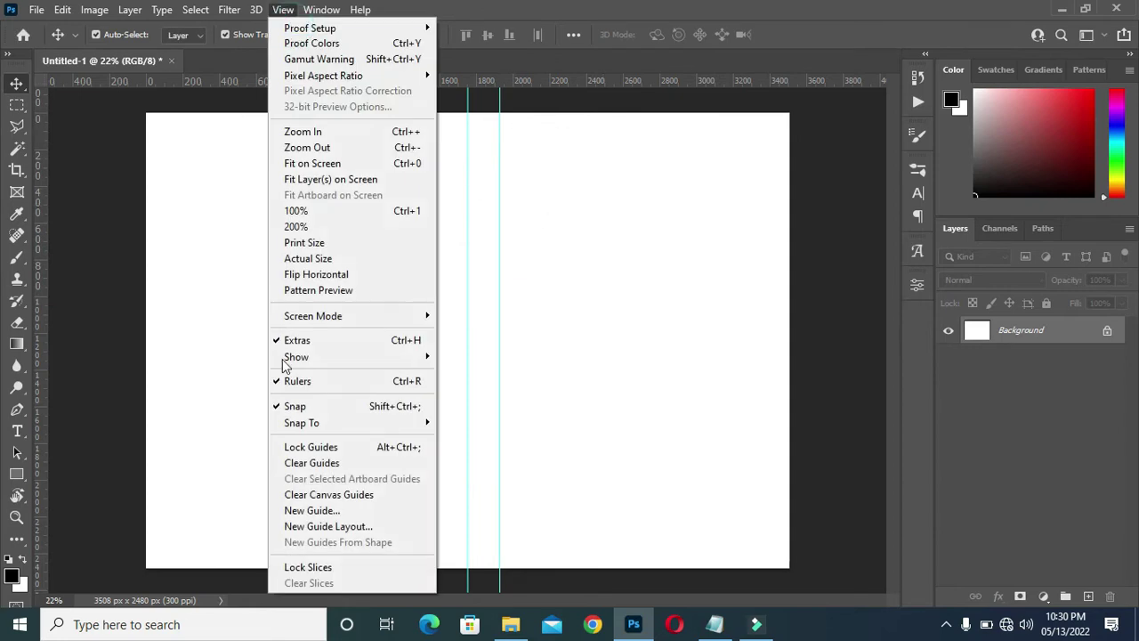
{"action": "left_click", "coordinate": [311, 509]}
{"action": "type", "text": "5"}
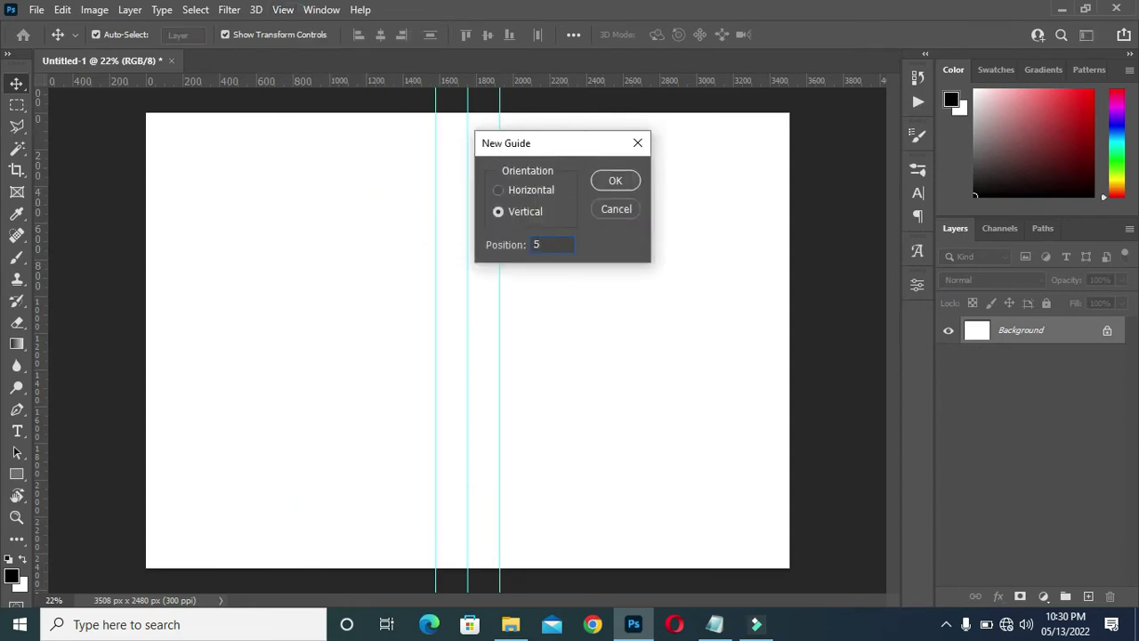
{"action": "key", "text": "Return"}
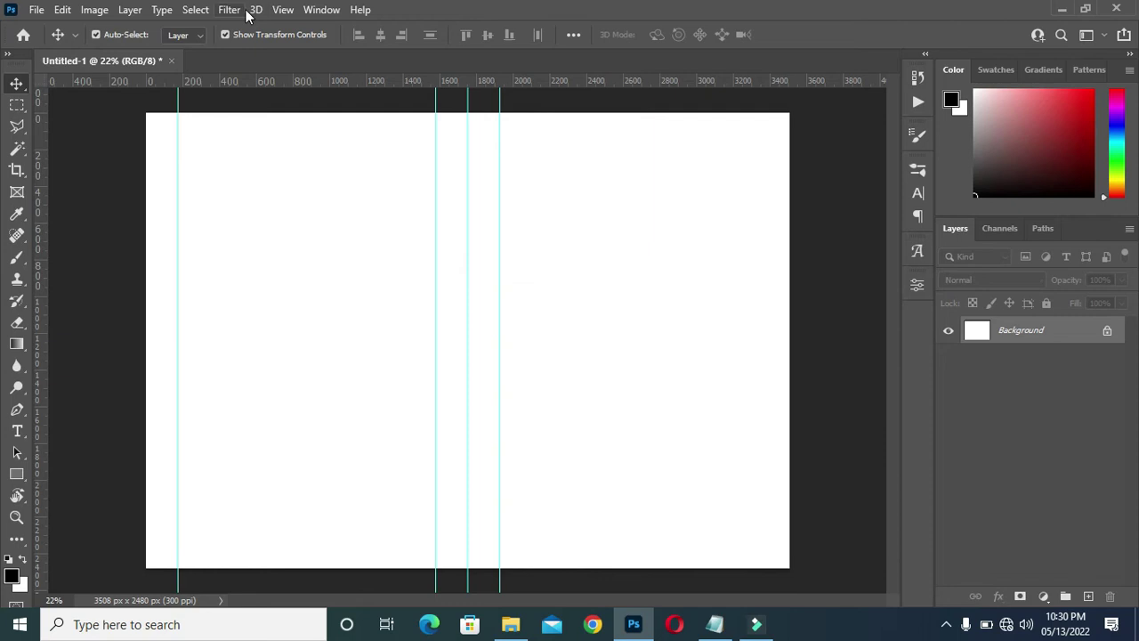
{"action": "left_click", "coordinate": [282, 10]}
{"action": "left_click", "coordinate": [312, 510]}
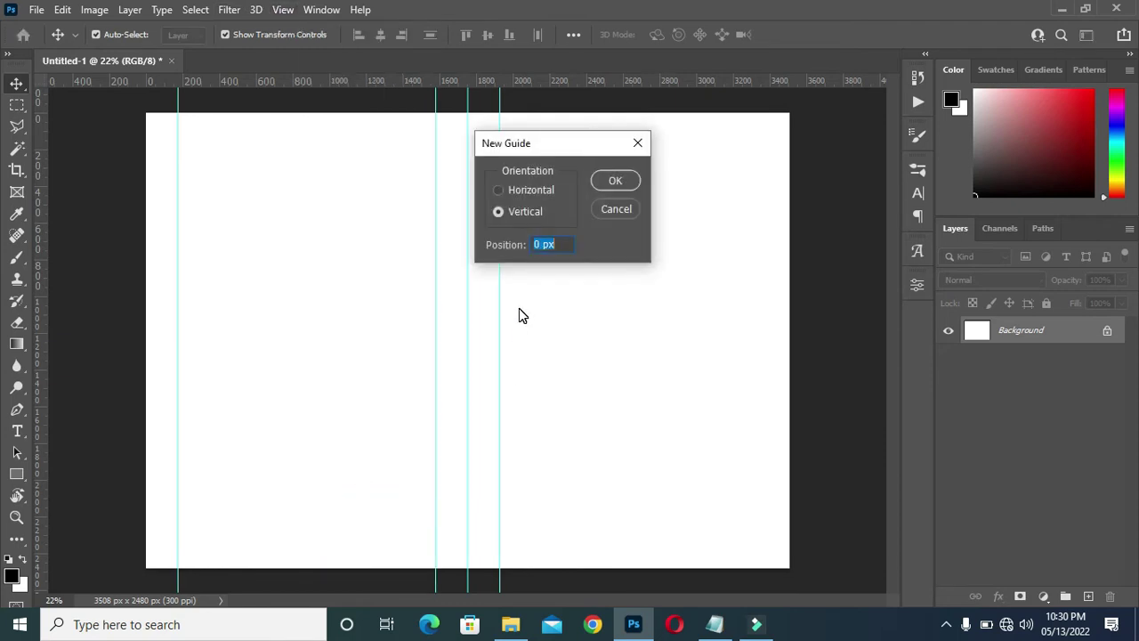
{"action": "type", "text": "95%"}
{"action": "key", "text": "Return"}
- Add horizontal guides at 5% and 95%, plus guides on the left and top canvas edges
{"action": "left_click", "coordinate": [283, 10]}
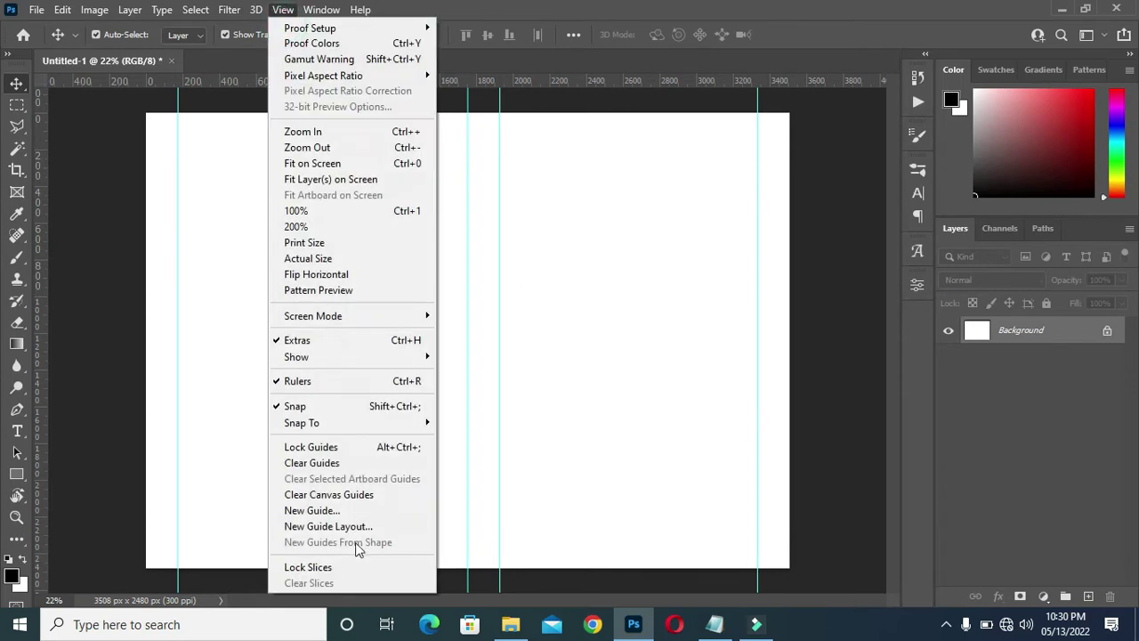
{"action": "left_click", "coordinate": [312, 510]}
{"action": "left_click", "coordinate": [499, 190]}
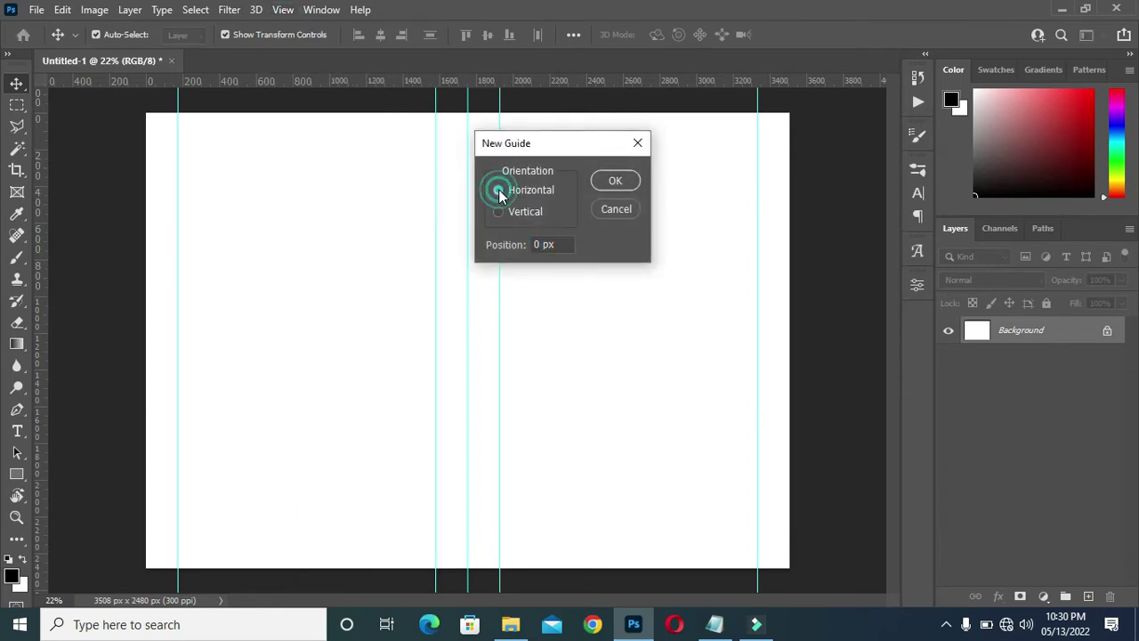
{"action": "double_click", "coordinate": [564, 241]}
{"action": "type", "text": "5"}
{"action": "key", "text": "Return"}
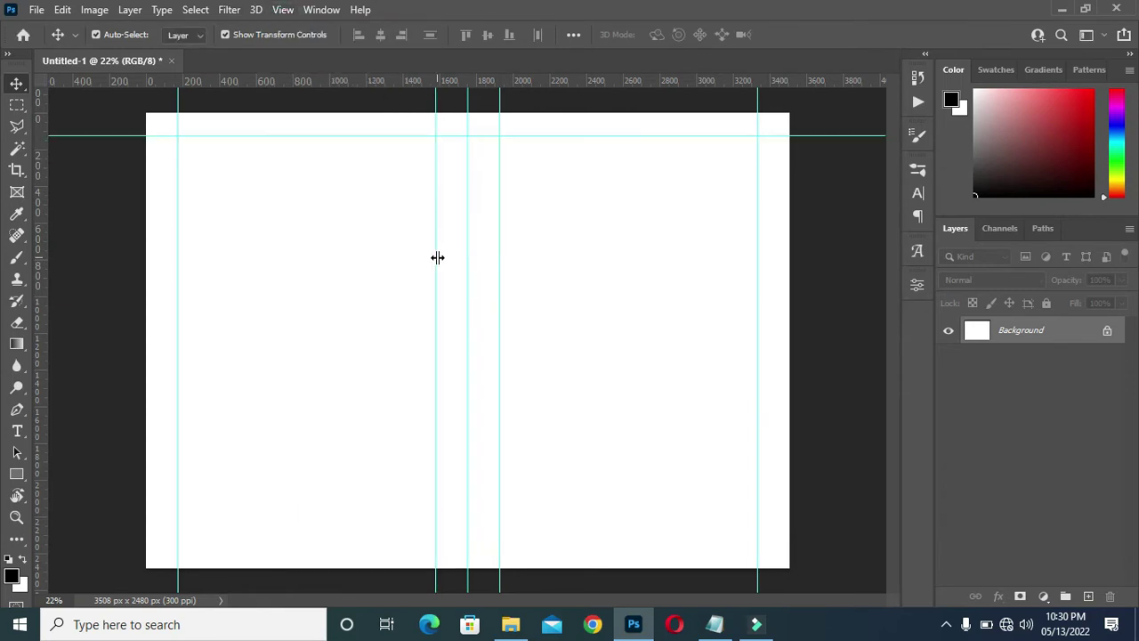
{"action": "left_click", "coordinate": [281, 10]}
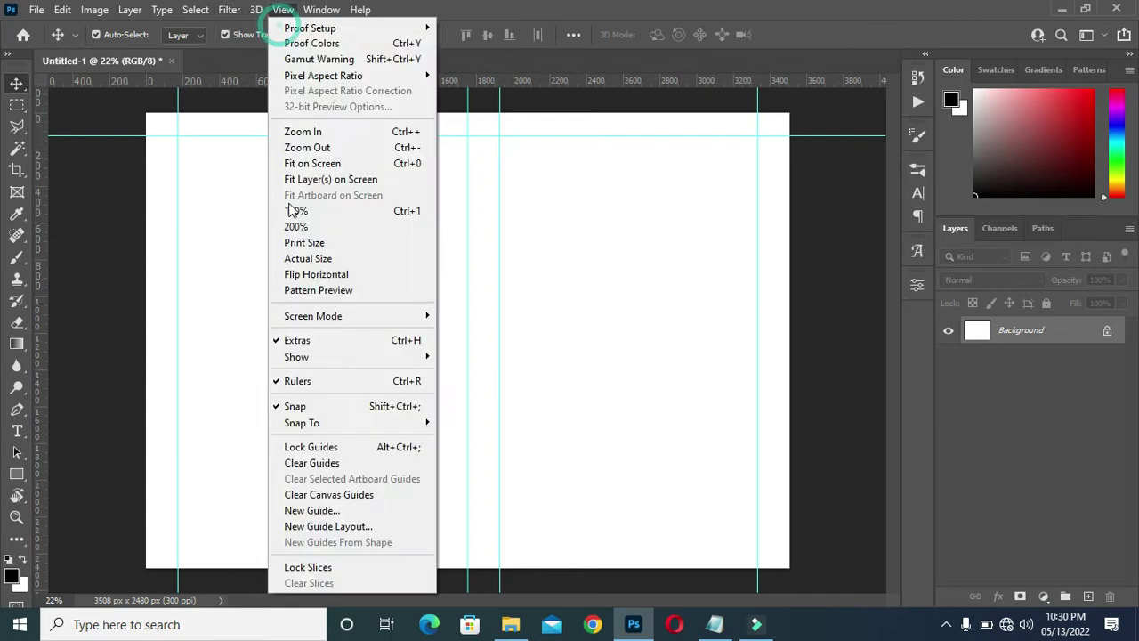
{"action": "left_click", "coordinate": [327, 510]}
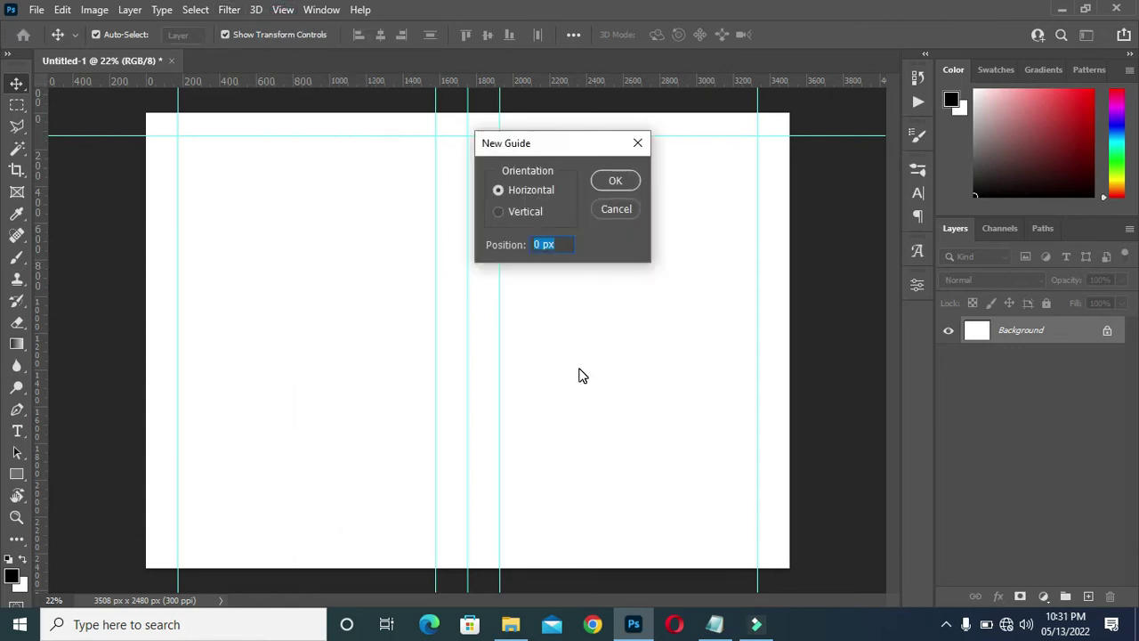
{"action": "type", "text": "95%"}
{"action": "key", "text": "Return"}
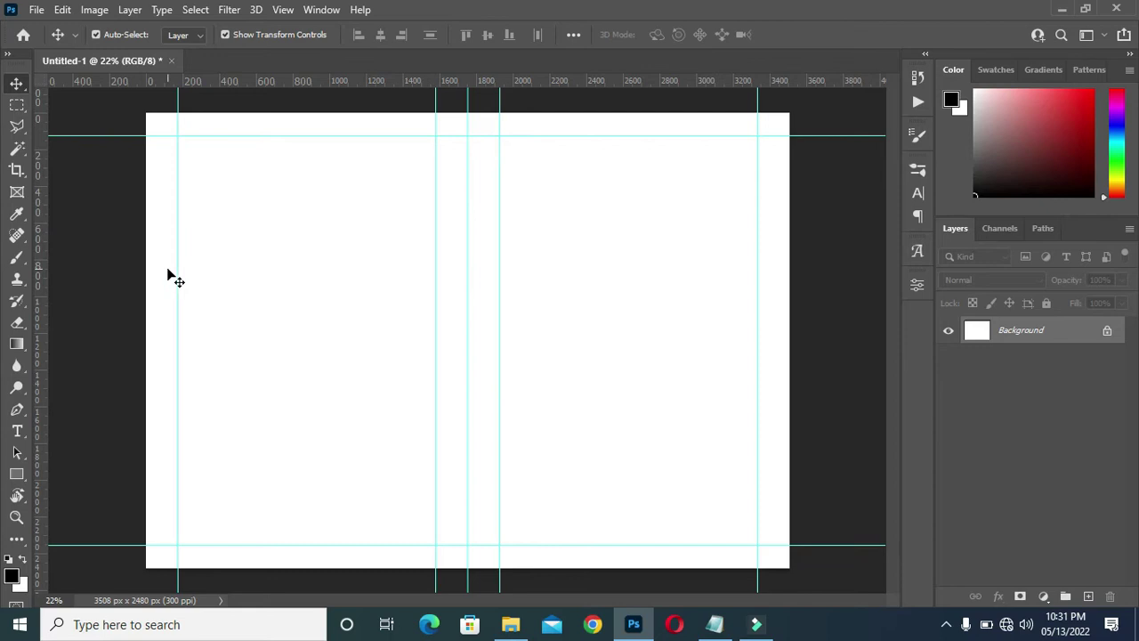
{"action": "left_click_drag", "start_coordinate": [43, 300], "coordinate": [146, 307]}
{"action": "left_click_drag", "start_coordinate": [354, 80], "coordinate": [355, 567]}
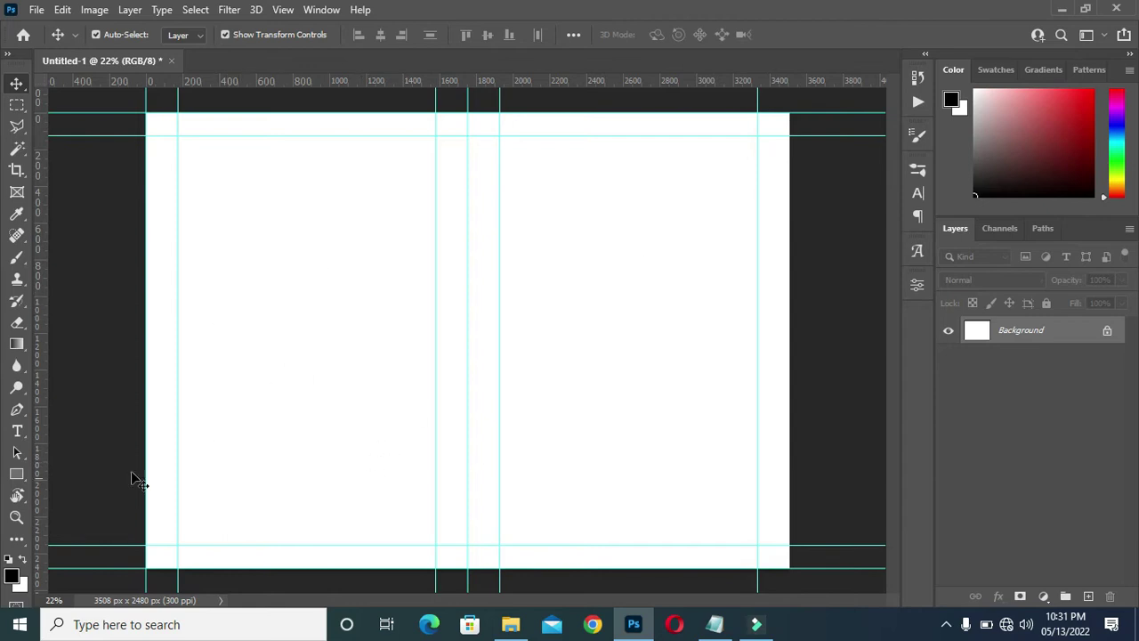
{"action": "left_click", "coordinate": [510, 556]}
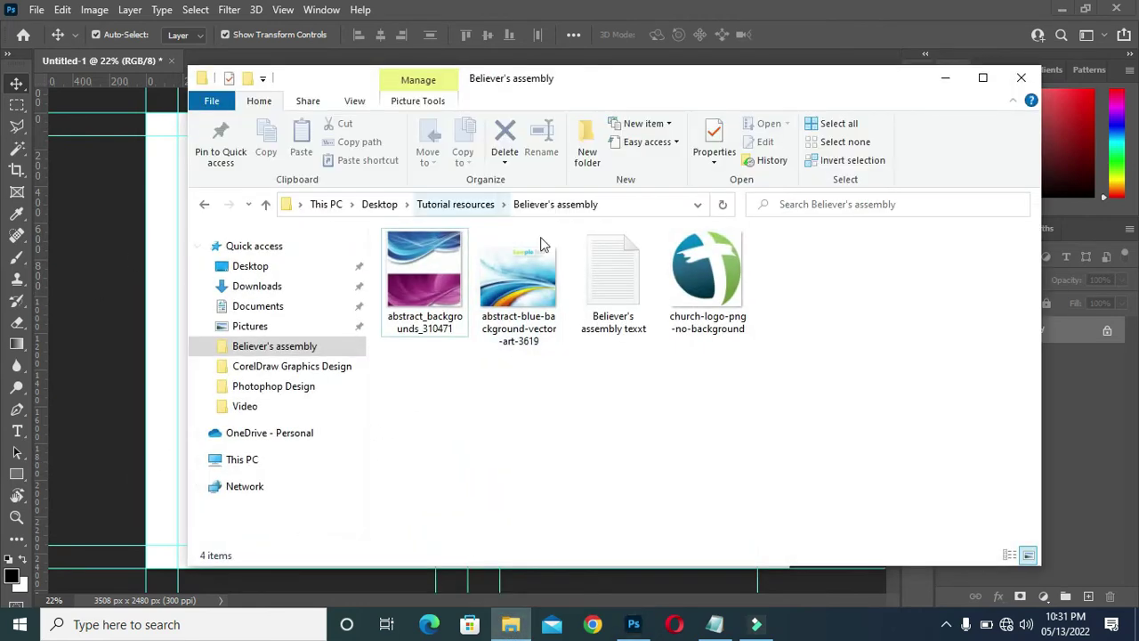
{"action": "left_click", "coordinate": [510, 624]}
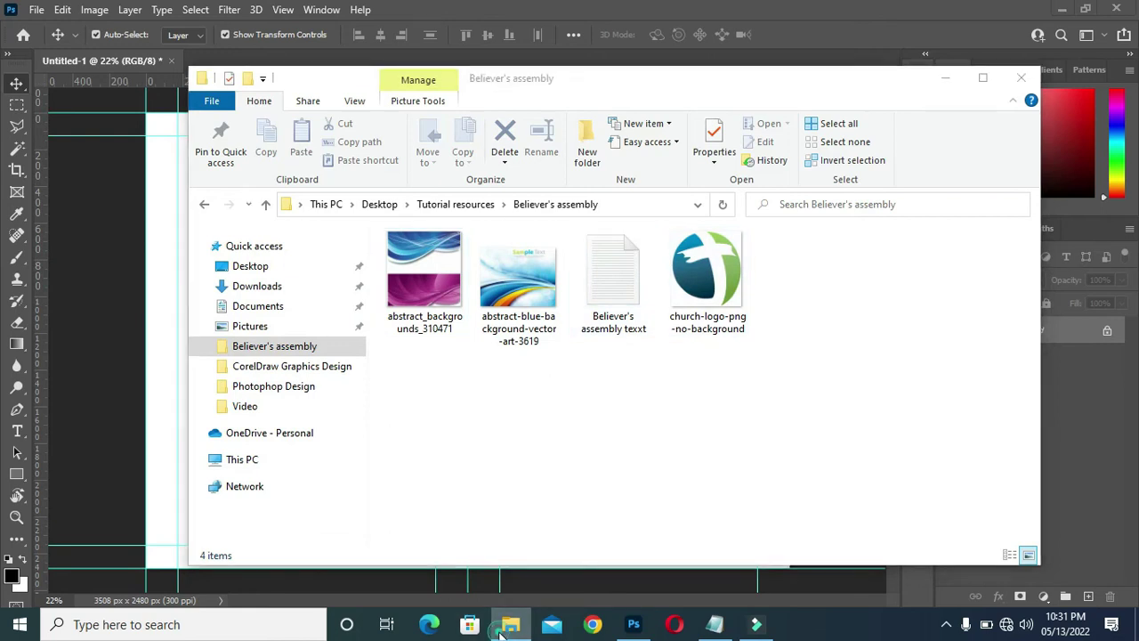
{"action": "left_click", "coordinate": [710, 625]}
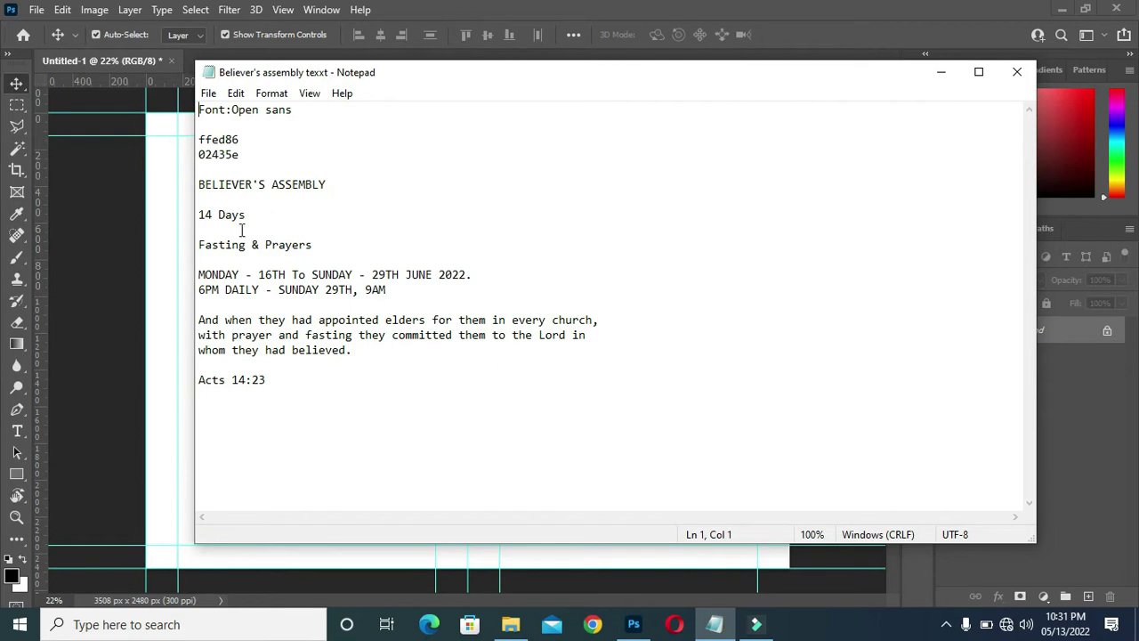
- Draw a rectangle shape covering the right half of the page
{"action": "left_click", "coordinate": [936, 72]}
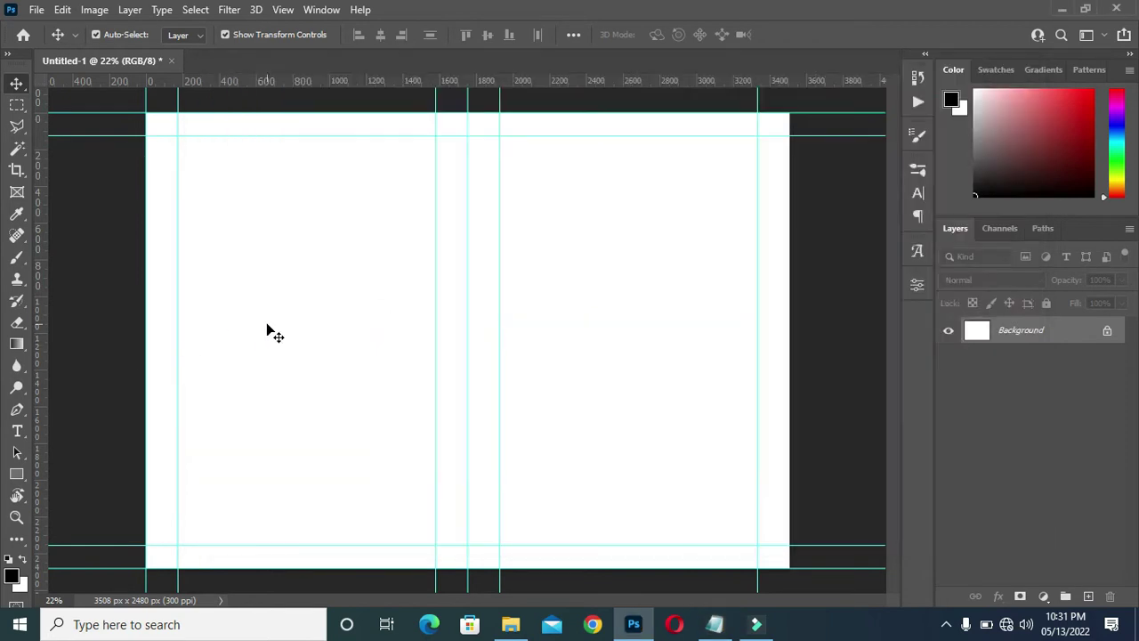
{"action": "scroll", "coordinate": [529, 449], "scroll_direction": "up", "scroll_amount": 1}
{"action": "scroll", "coordinate": [552, 399], "scroll_direction": "down", "scroll_amount": 1}
{"action": "left_click", "coordinate": [20, 474]}
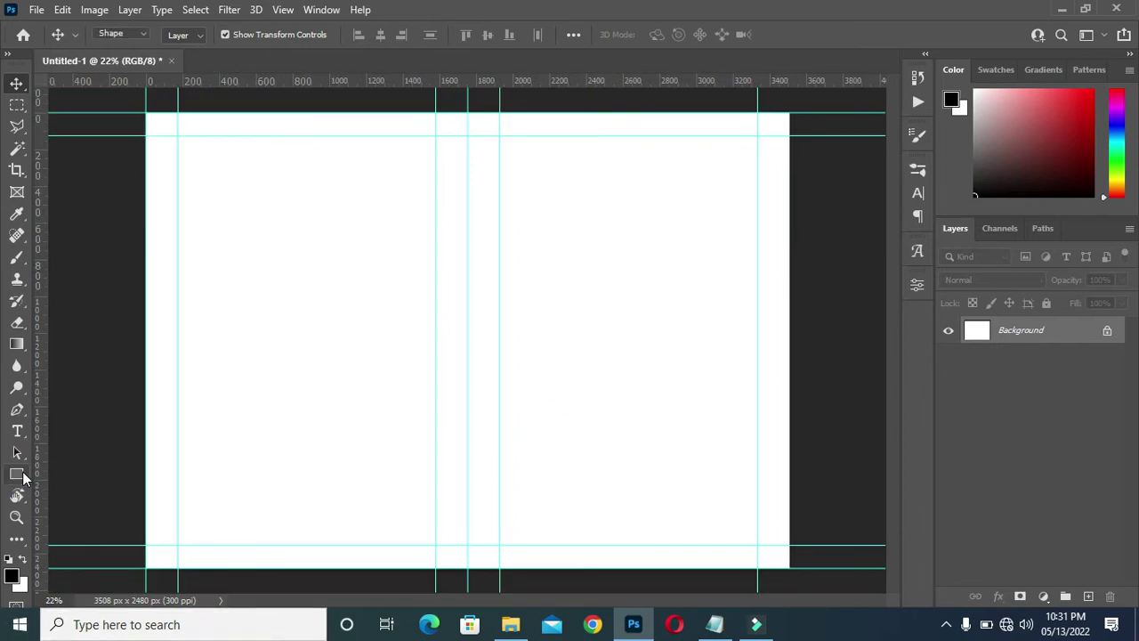
{"action": "left_click", "coordinate": [41, 476]}
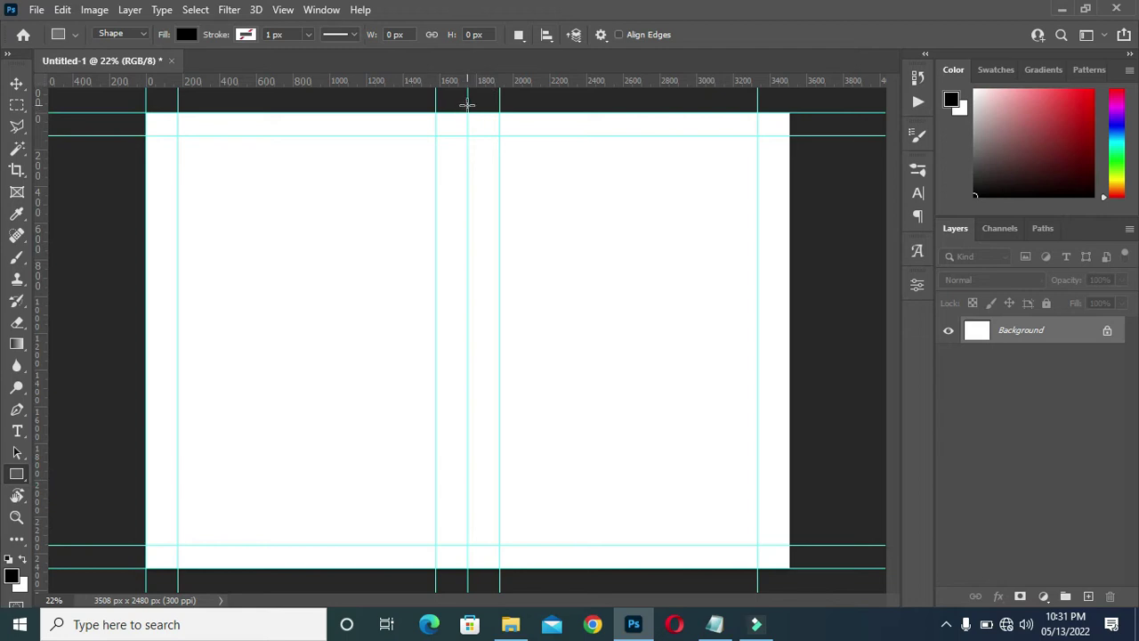
{"action": "left_click_drag", "start_coordinate": [467, 105], "coordinate": [803, 584]}
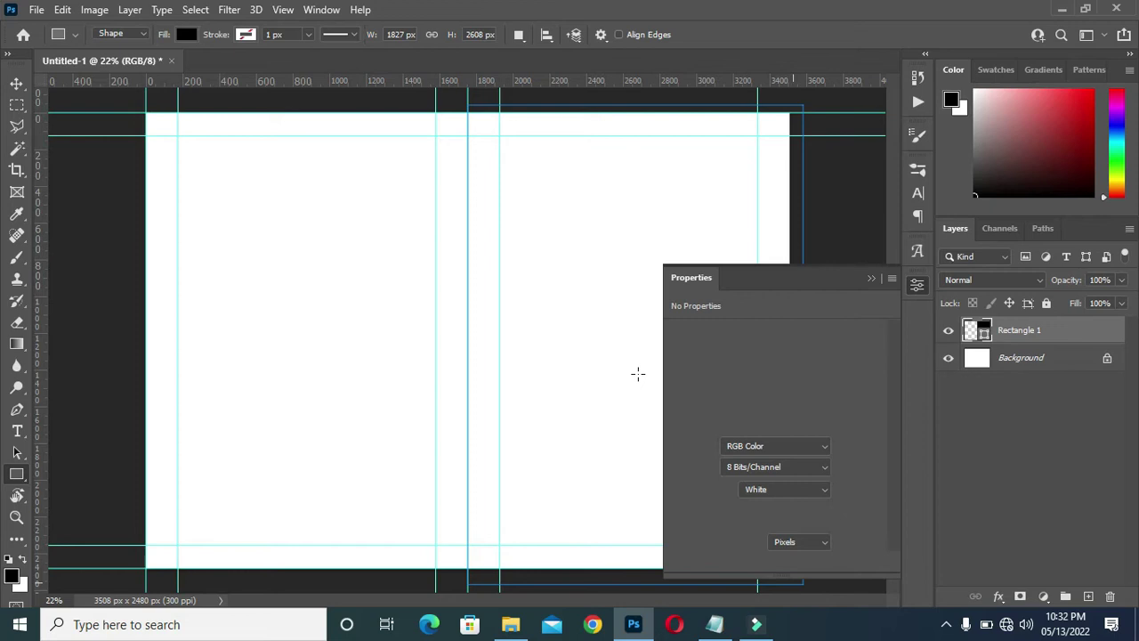
{"action": "key", "text": "v"}
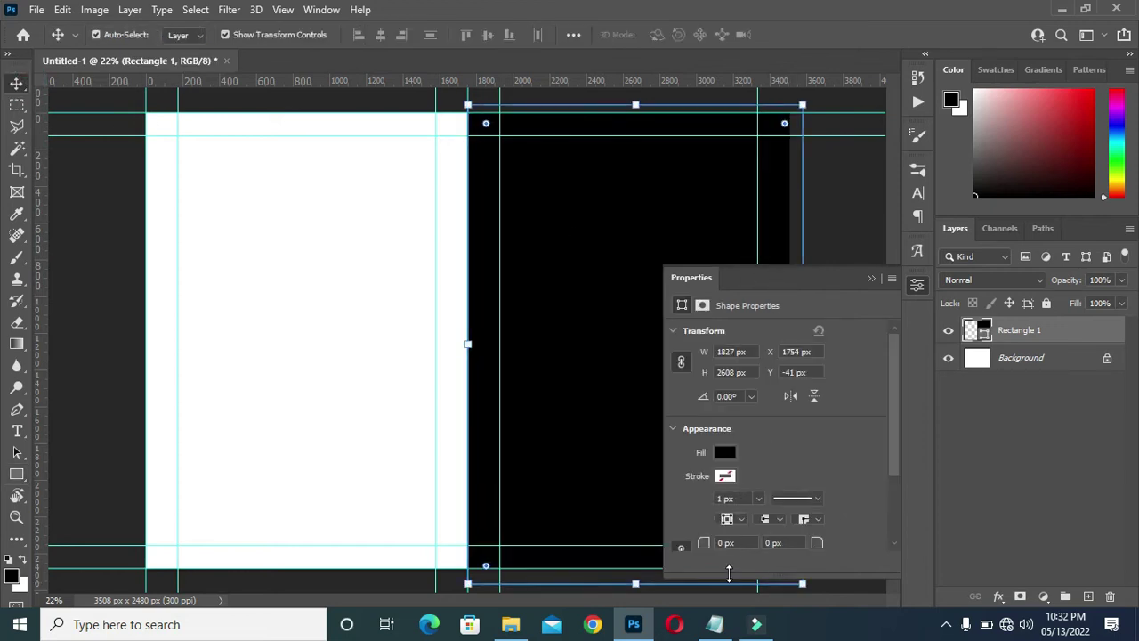
- Copy ffed86 from the notes and set it as the rectangle's fill colour
{"action": "left_click", "coordinate": [714, 623]}
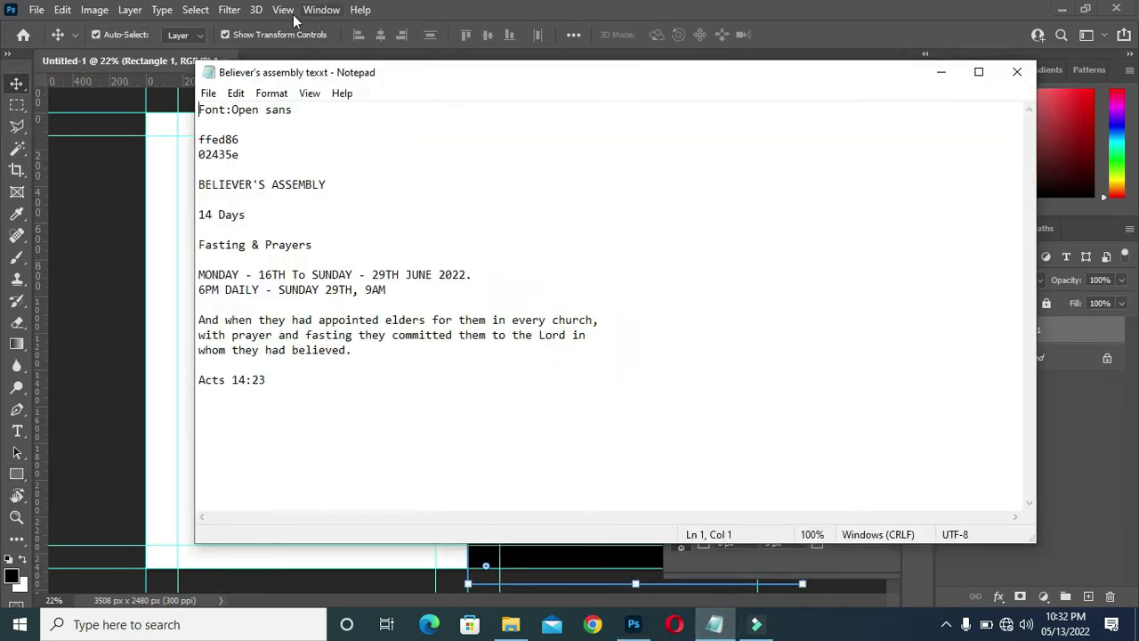
{"action": "left_click_drag", "start_coordinate": [248, 140], "coordinate": [181, 144]}
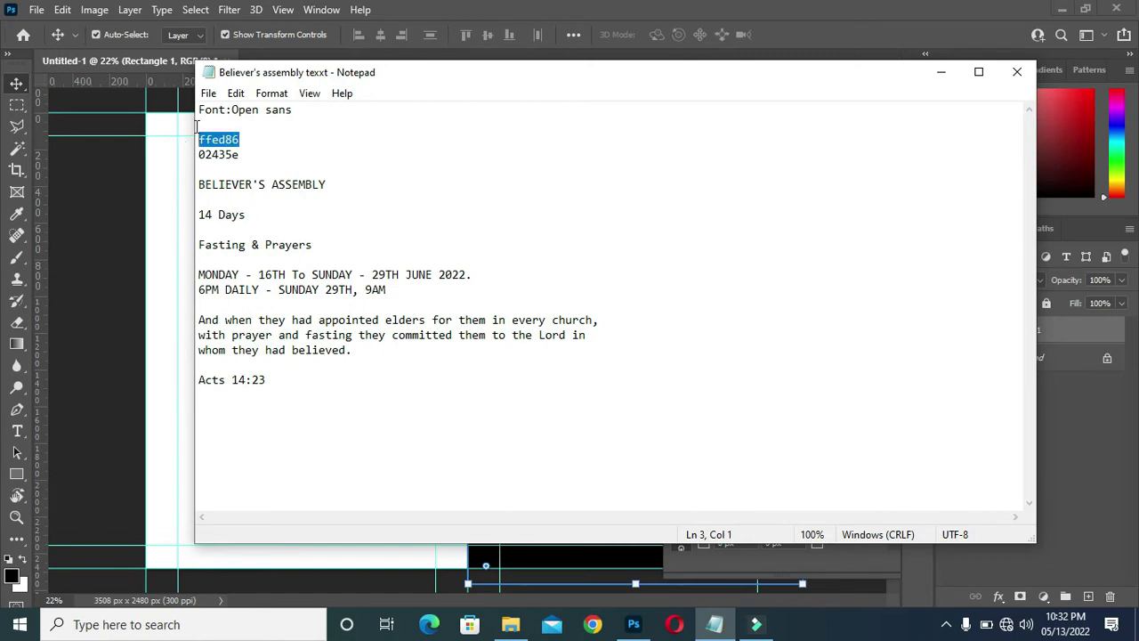
{"action": "right_click", "coordinate": [219, 140]}
{"action": "left_click", "coordinate": [264, 191]}
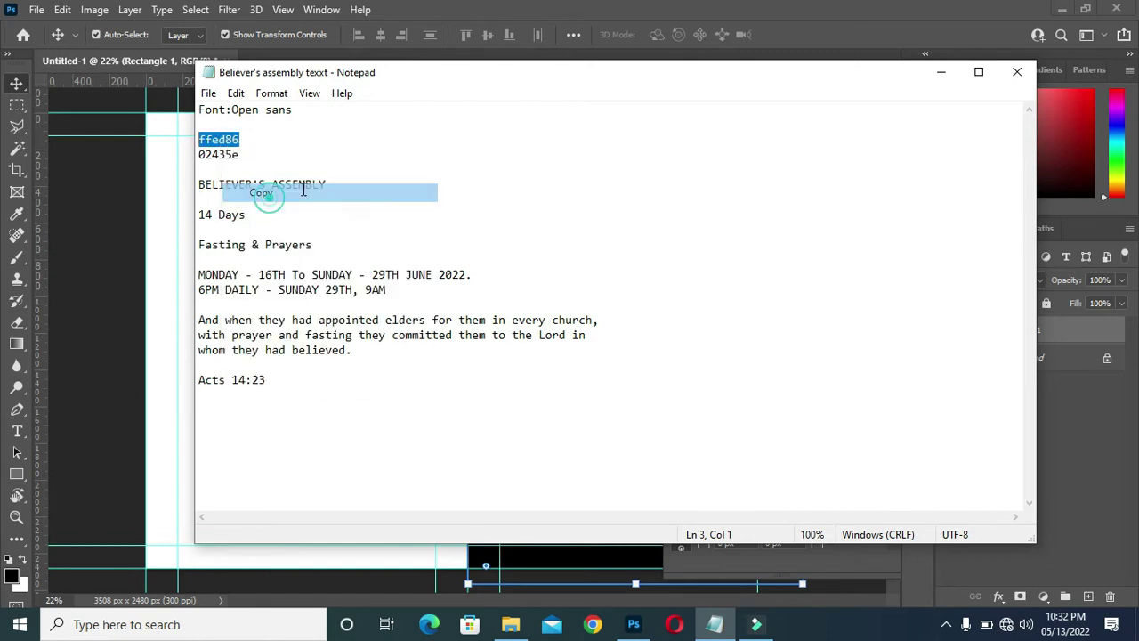
{"action": "left_click", "coordinate": [940, 71]}
{"action": "left_click", "coordinate": [722, 456]}
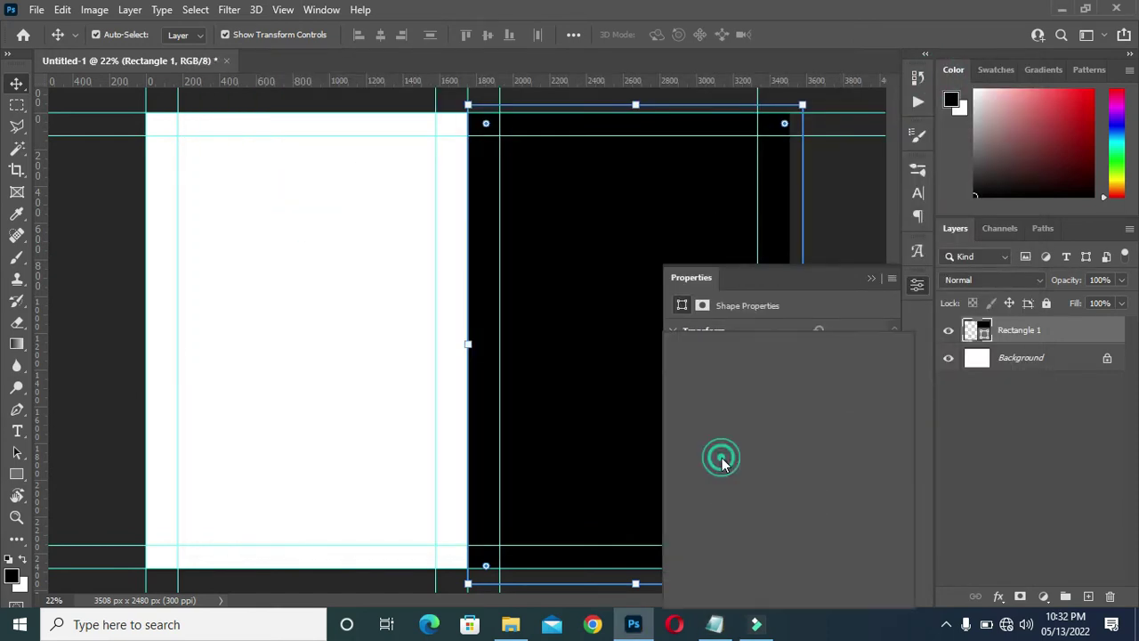
{"action": "left_click", "coordinate": [886, 356]}
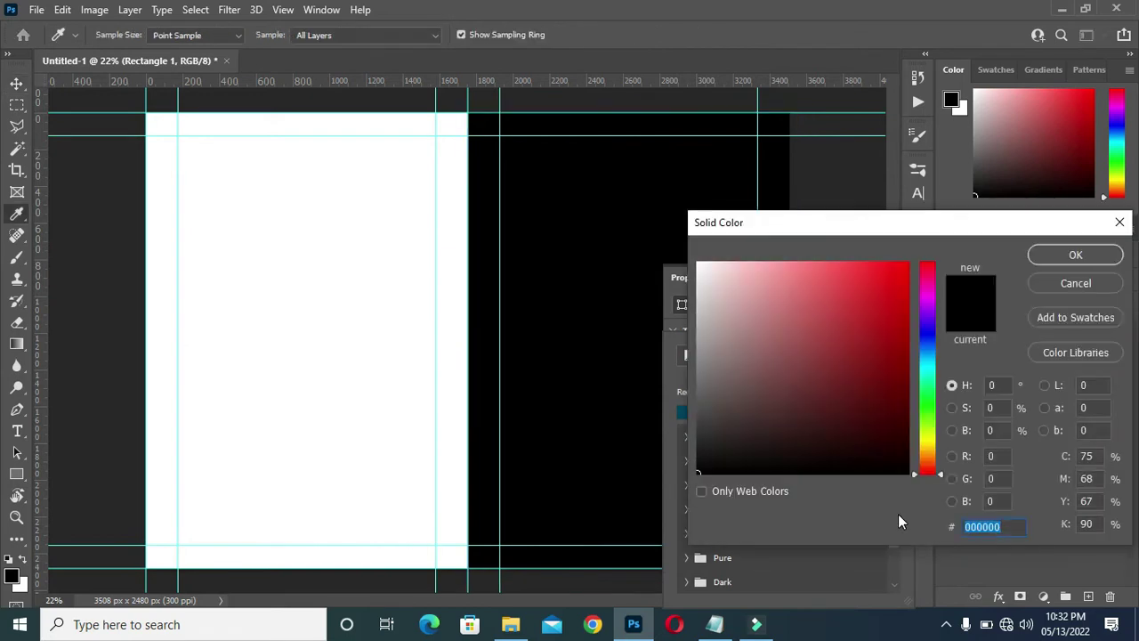
{"action": "key", "text": "ctrl+v"}
{"action": "left_click", "coordinate": [1106, 254]}
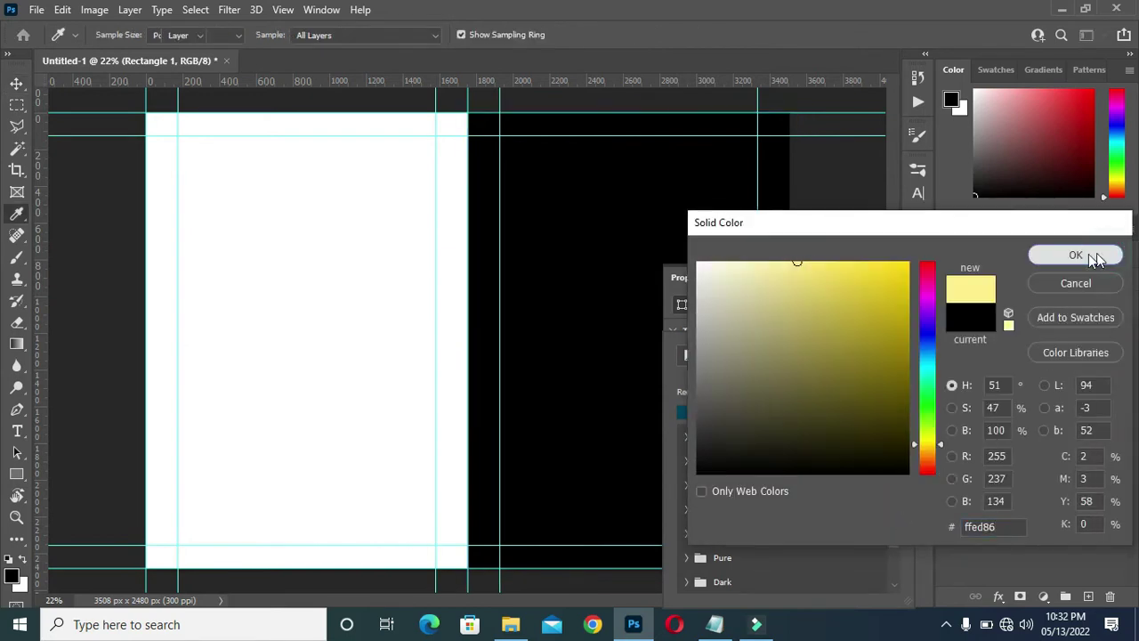
{"action": "left_click", "coordinate": [869, 277]}
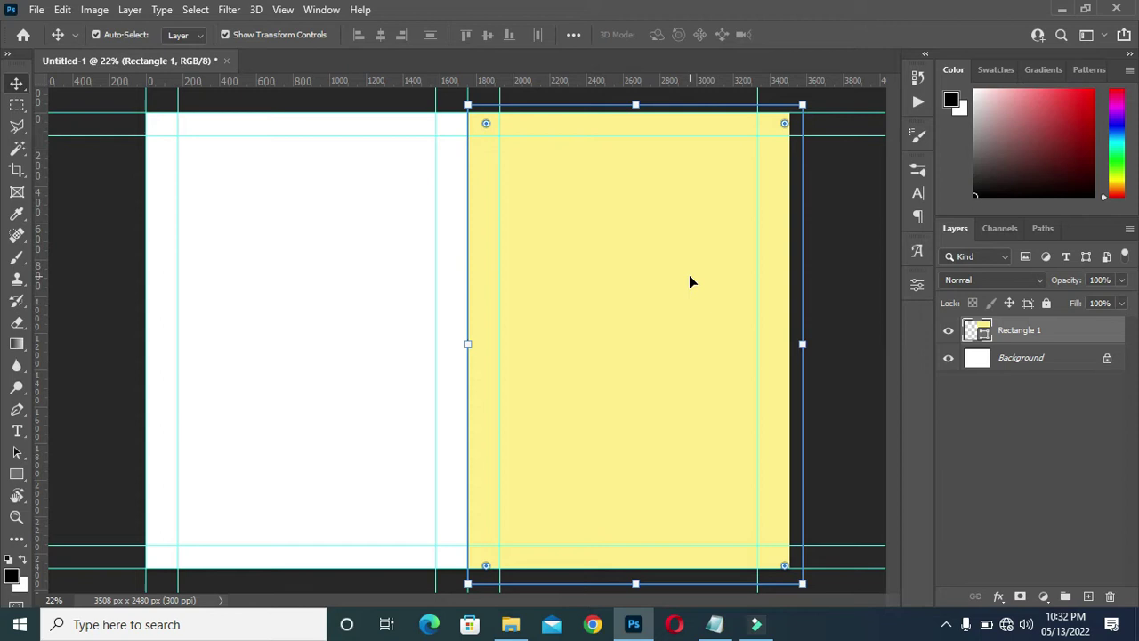
- Copy the heading text BELIEVER'S ASSEMBLY from the notes file
{"action": "left_click", "coordinate": [840, 397]}
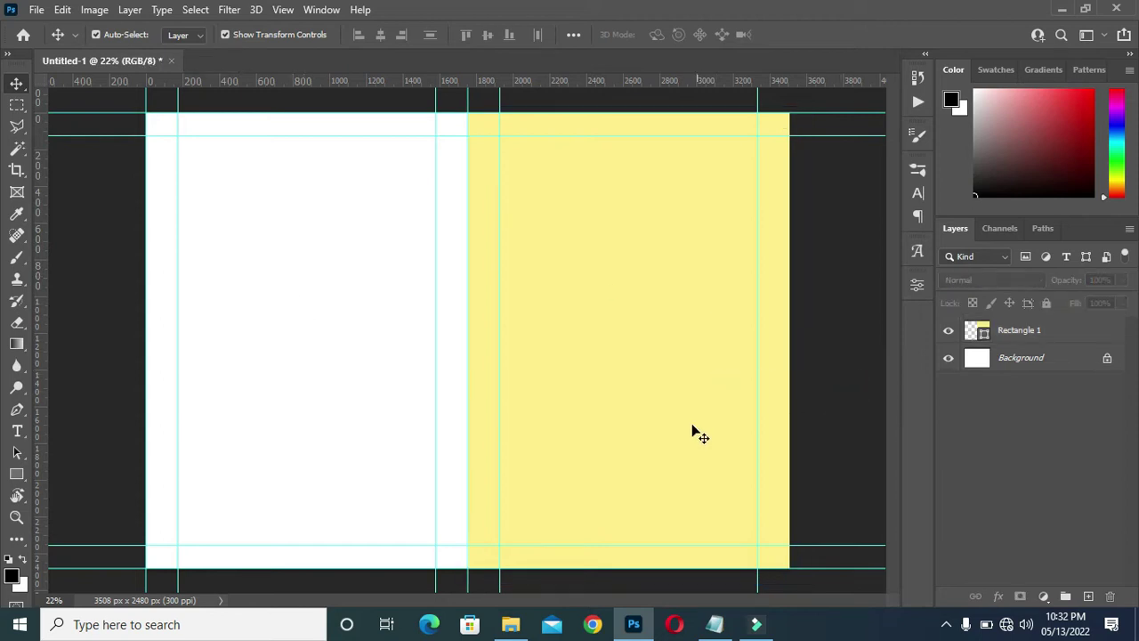
{"action": "left_click", "coordinate": [713, 625]}
{"action": "key", "text": "Down"}
{"action": "key", "text": "Down"}
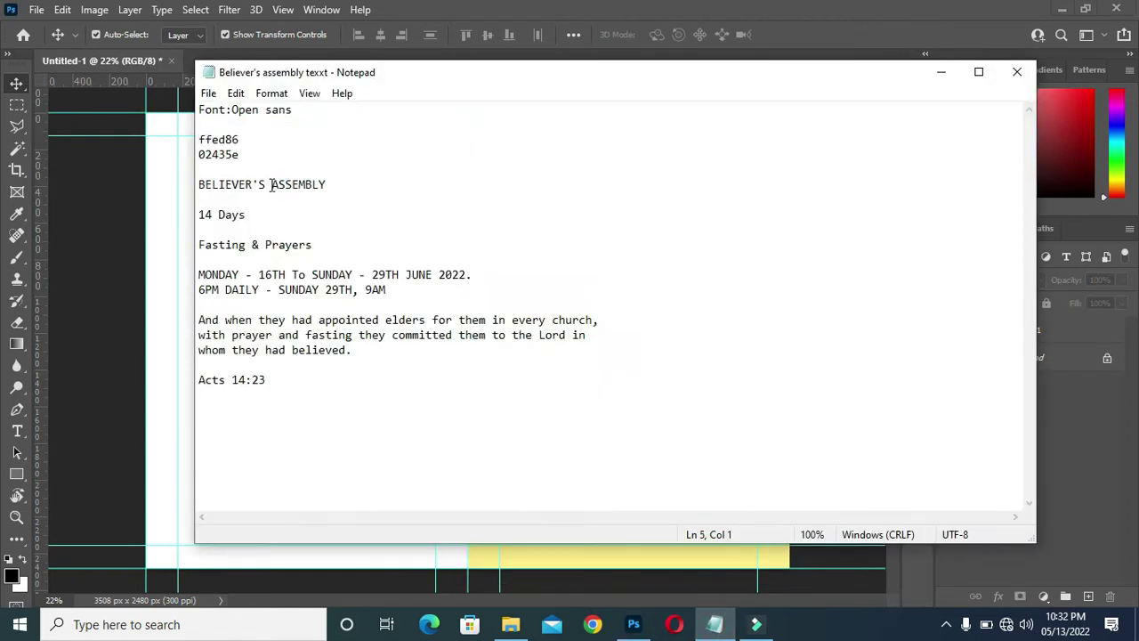
{"action": "left_click_drag", "start_coordinate": [304, 107], "coordinate": [157, 107]}
{"action": "left_click", "coordinate": [332, 164]}
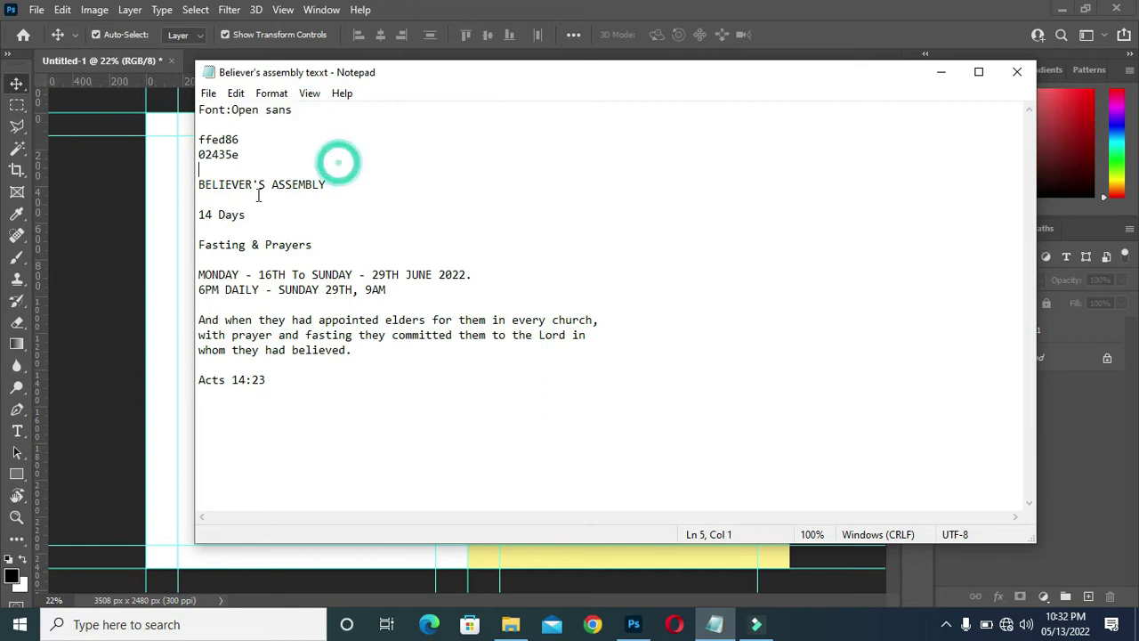
{"action": "left_click_drag", "start_coordinate": [200, 185], "coordinate": [341, 185]}
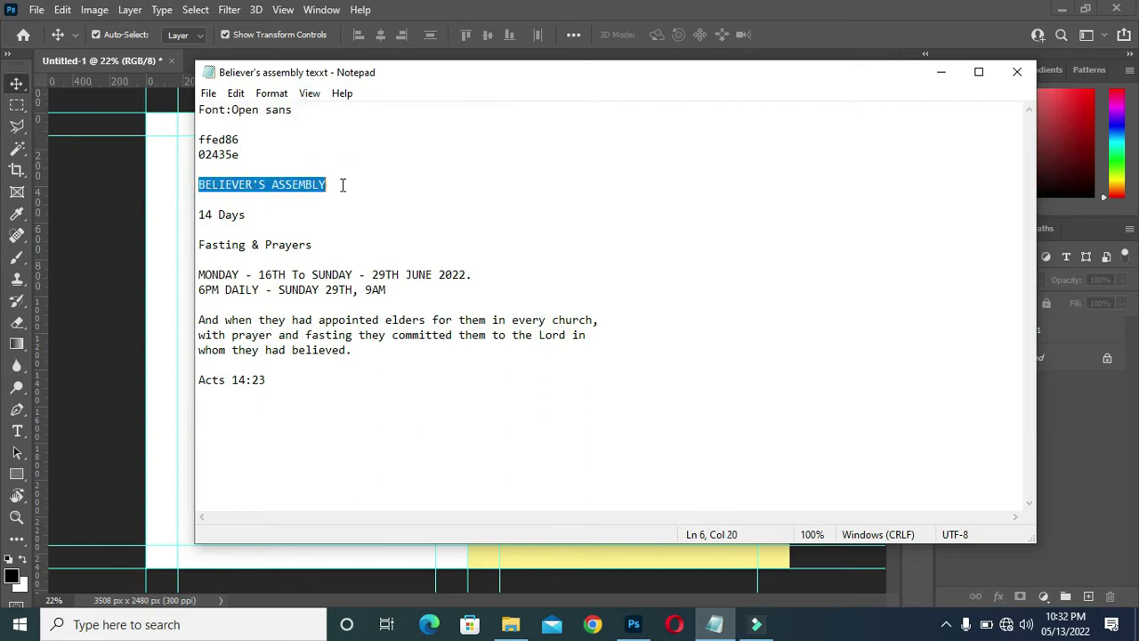
{"action": "right_click", "coordinate": [328, 184]}
{"action": "left_click", "coordinate": [377, 237]}
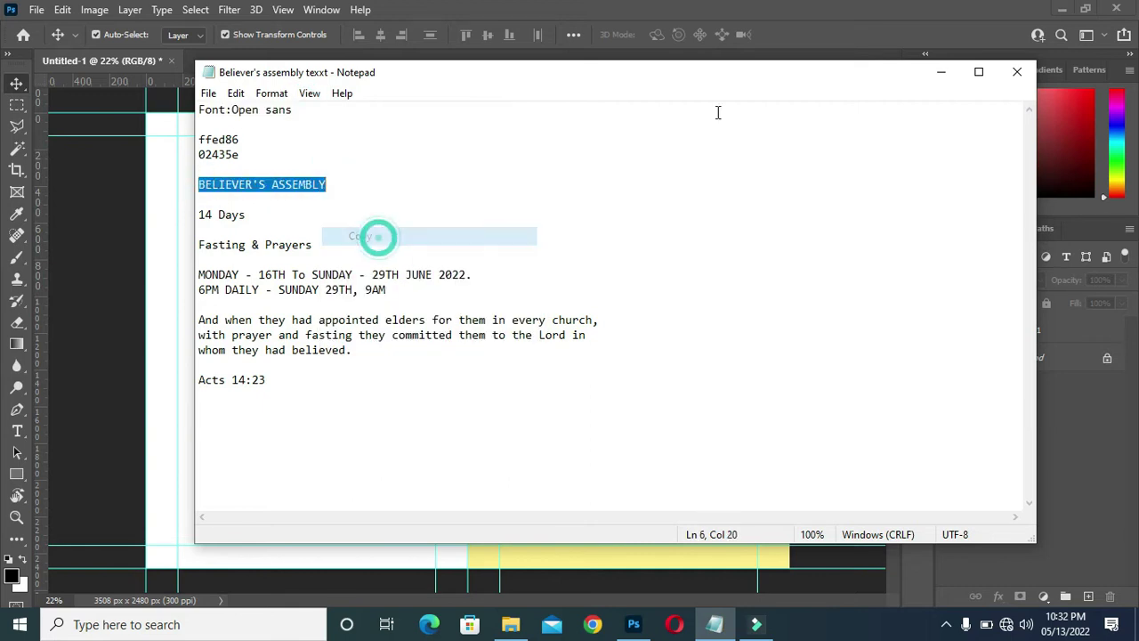
{"action": "left_click", "coordinate": [941, 71]}
- Paste BELIEVER'S ASSEMBLY as horizontal text on the yellow panel and move it near the top
{"action": "mouse_move", "coordinate": [519, 627]}
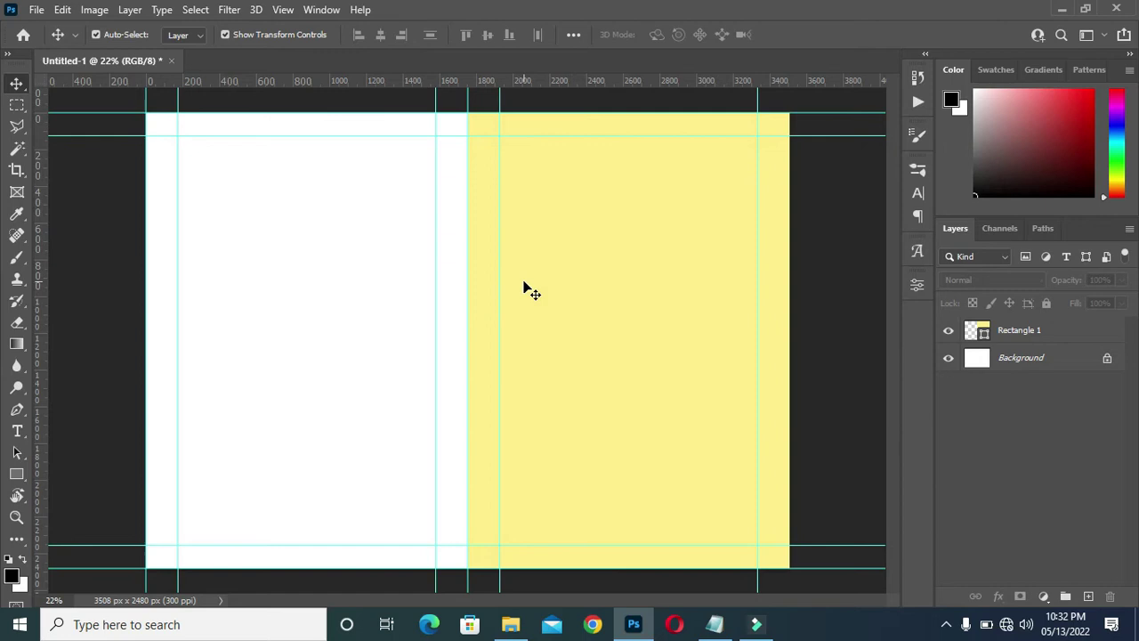
{"action": "left_click", "coordinate": [17, 431]}
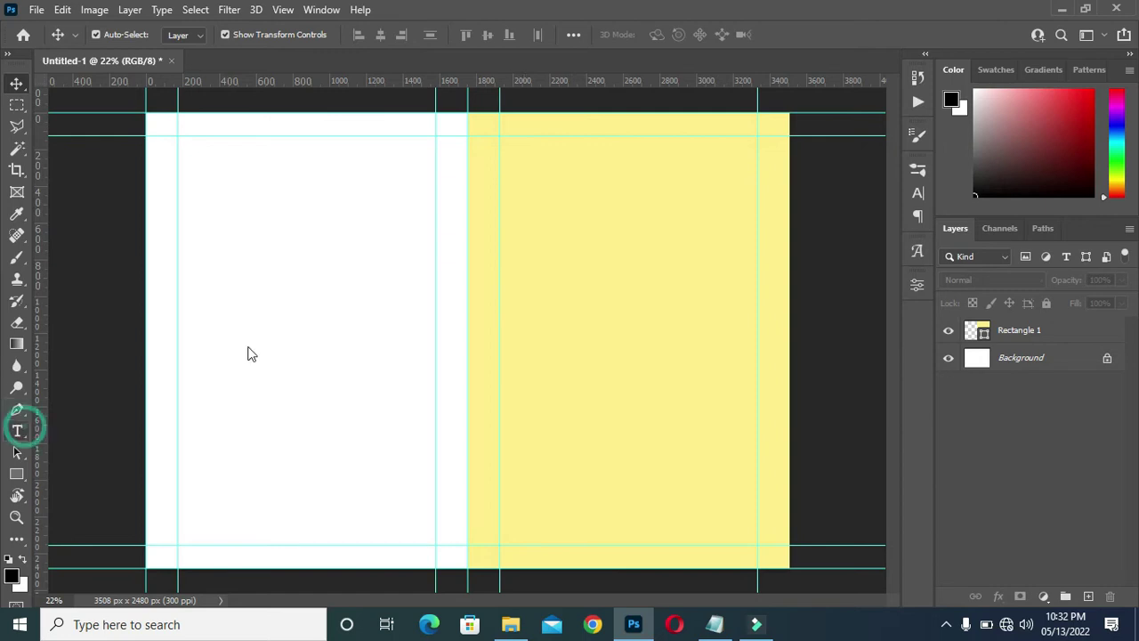
{"action": "left_click", "coordinate": [133, 432]}
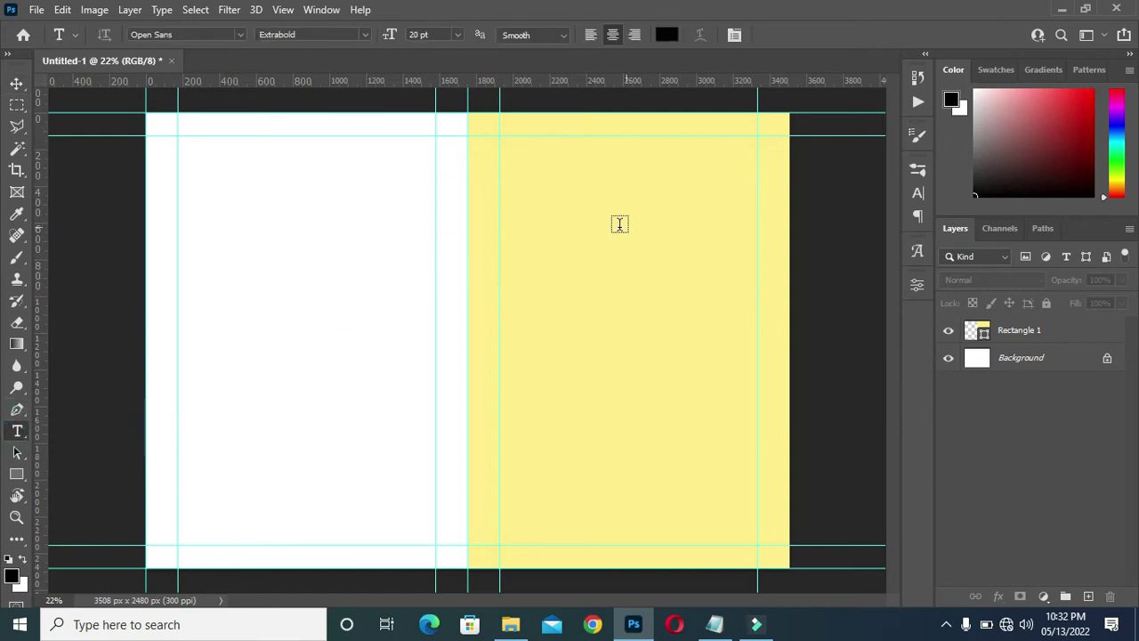
{"action": "left_click", "coordinate": [559, 238]}
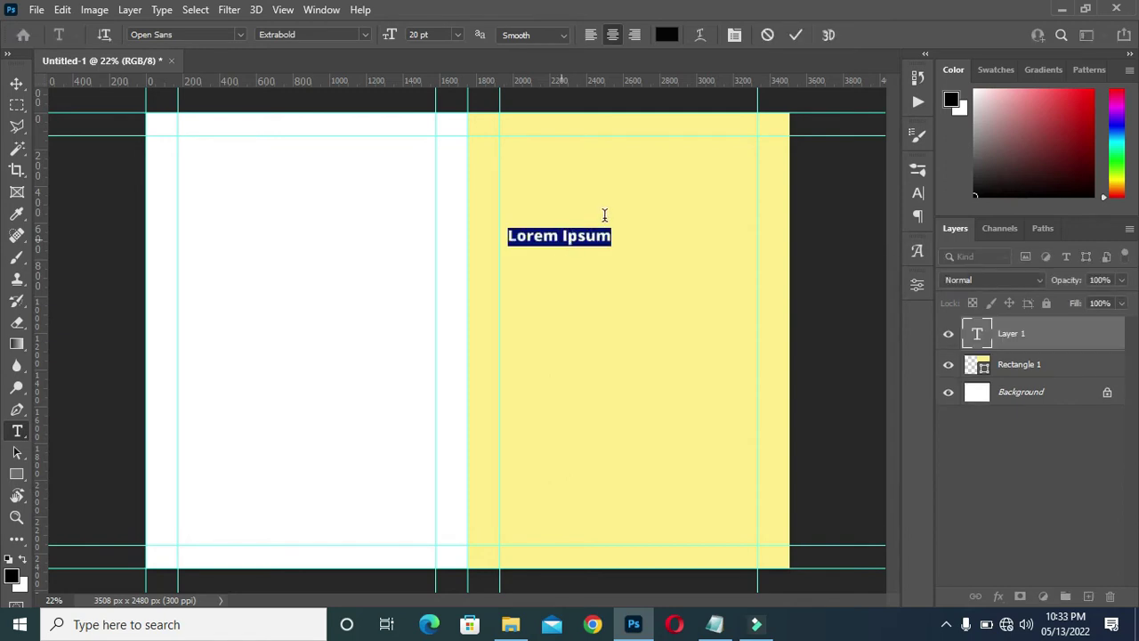
{"action": "key", "text": "ctrl+v"}
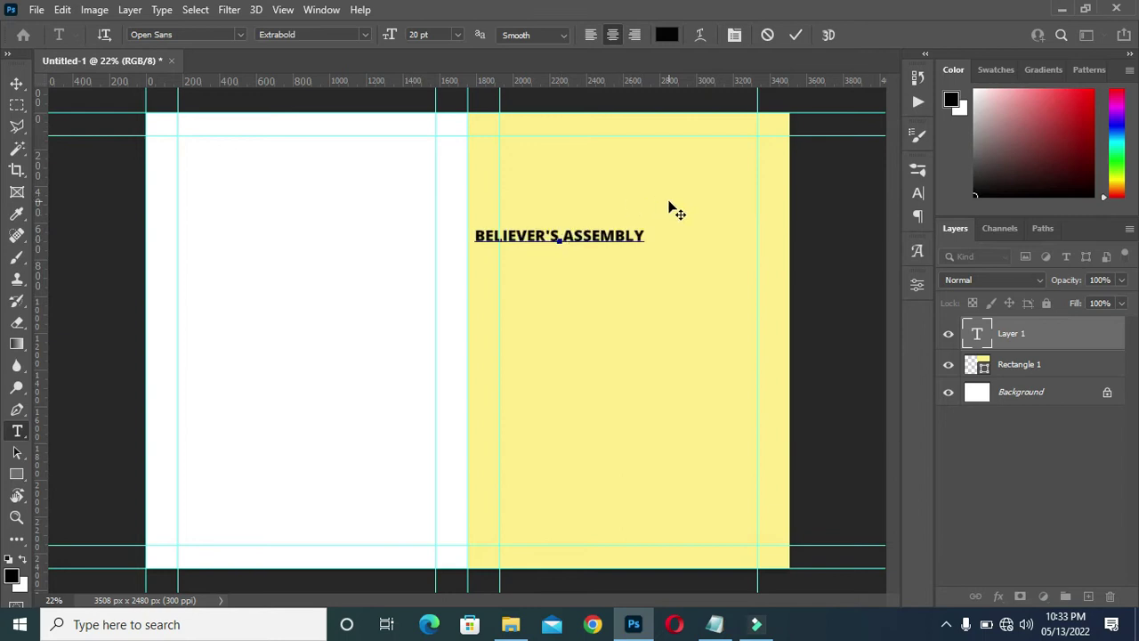
{"action": "left_click", "coordinate": [794, 35]}
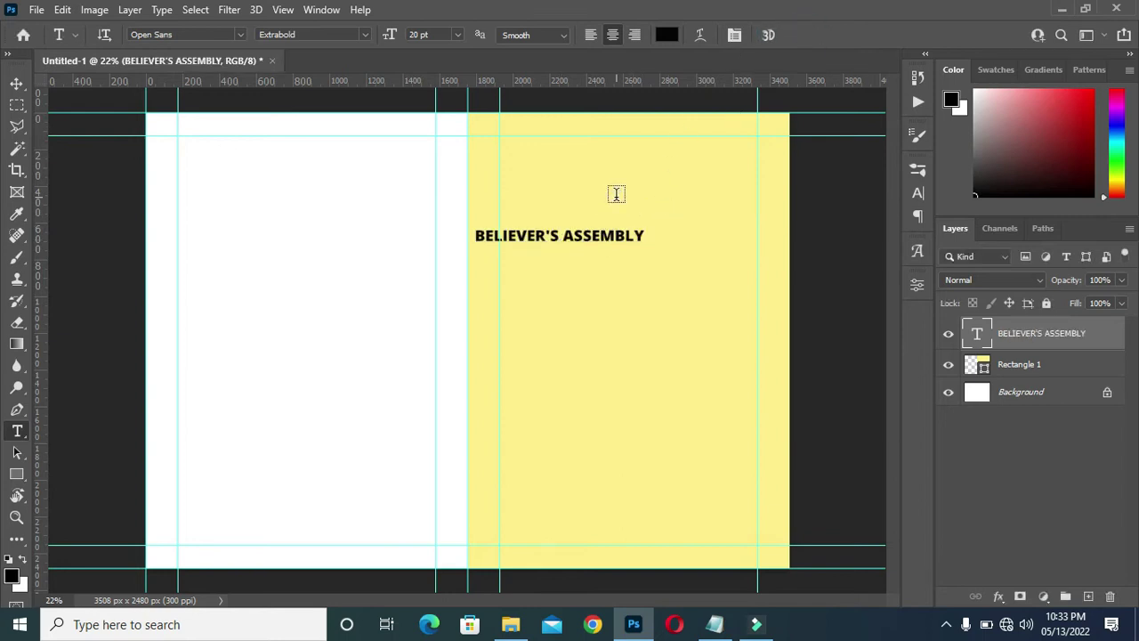
{"action": "left_click_drag", "start_coordinate": [587, 240], "coordinate": [656, 166]}
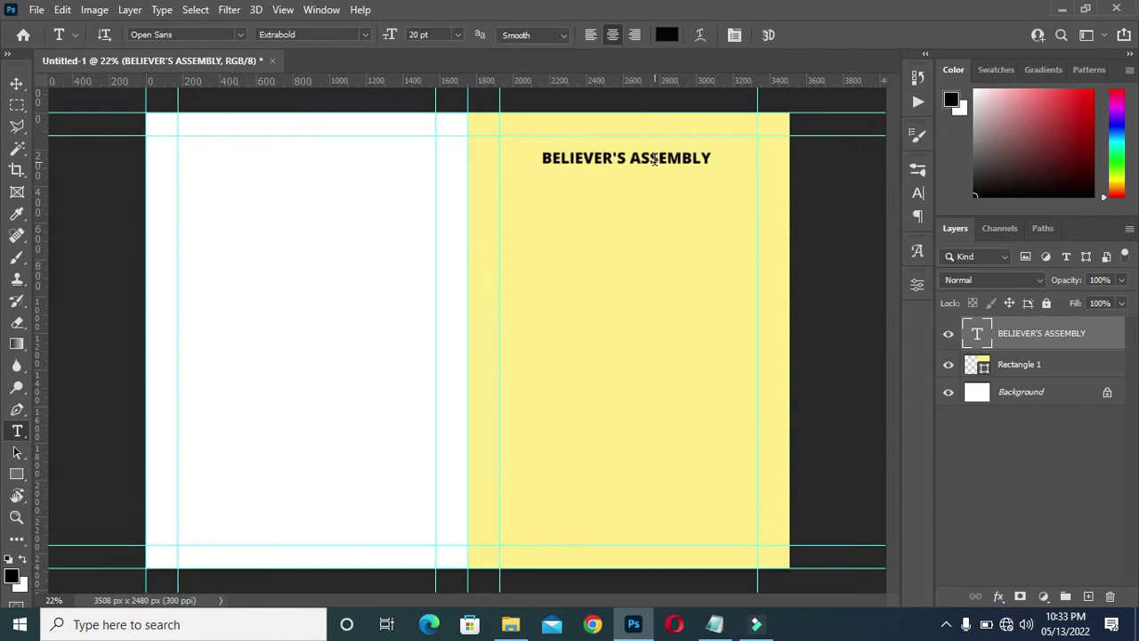
- Narrow the heading to about 90% width and nudge it slightly upward
{"action": "scroll", "coordinate": [656, 165], "scroll_direction": "up", "scroll_amount": 3}
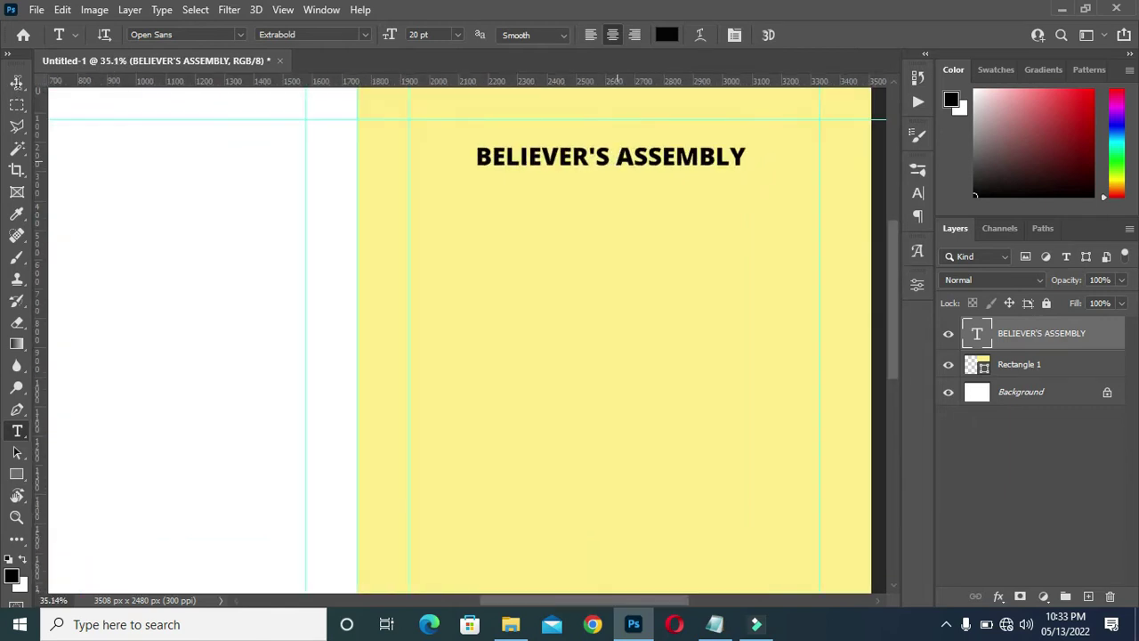
{"action": "left_click", "coordinate": [16, 82]}
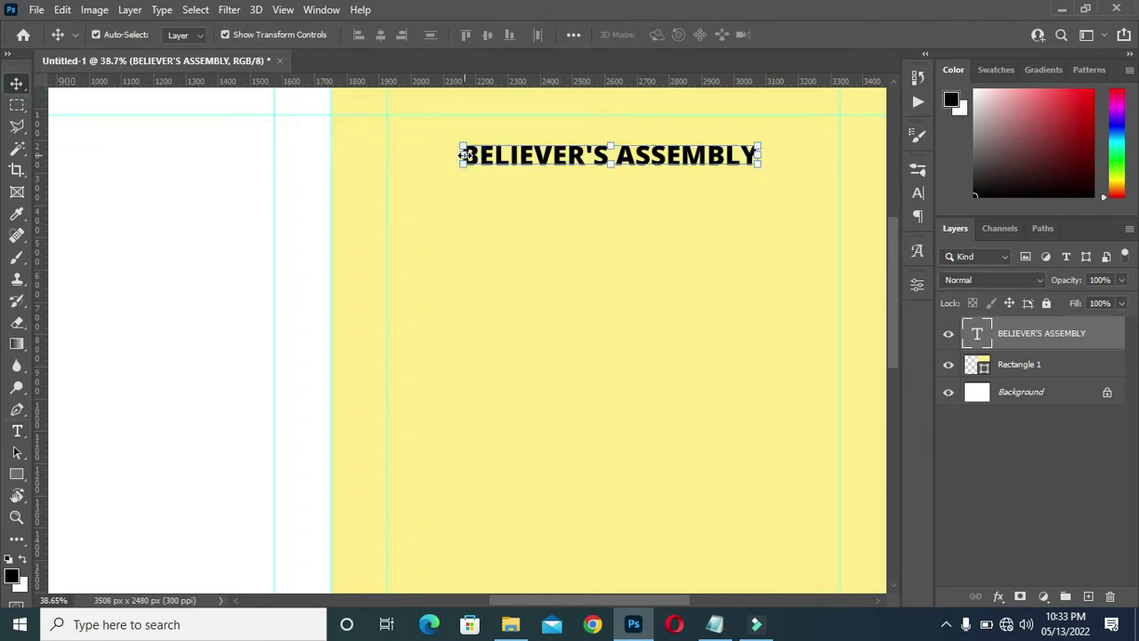
{"action": "left_click_drag", "start_coordinate": [464, 155], "coordinate": [489, 160]}
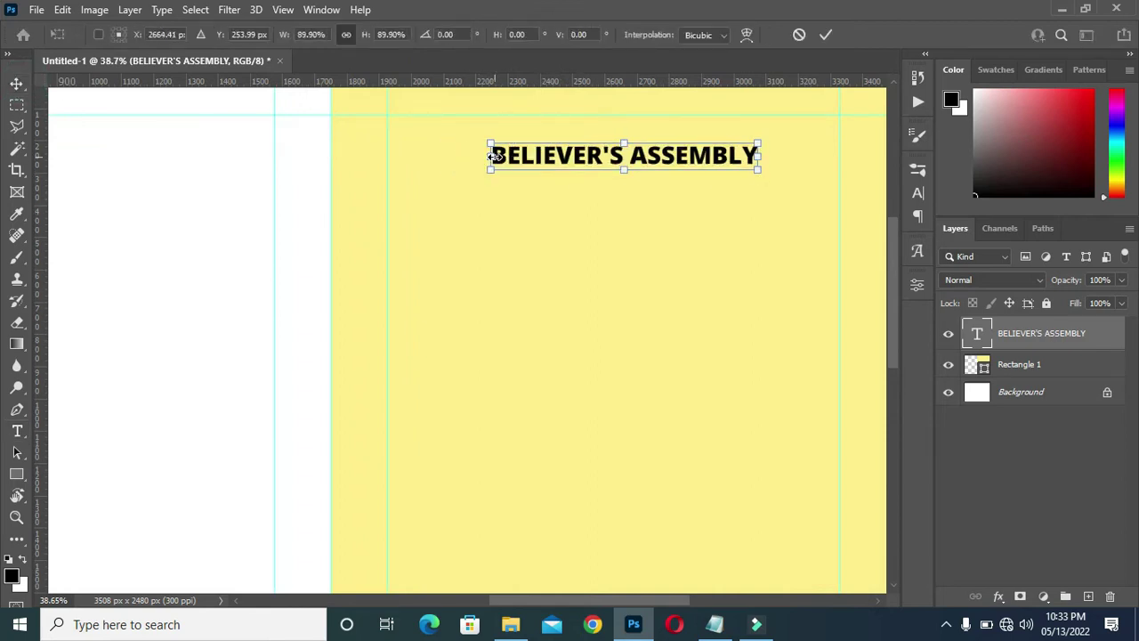
{"action": "left_click", "coordinate": [825, 34]}
{"action": "scroll", "coordinate": [578, 302], "scroll_direction": "down", "scroll_amount": 2}
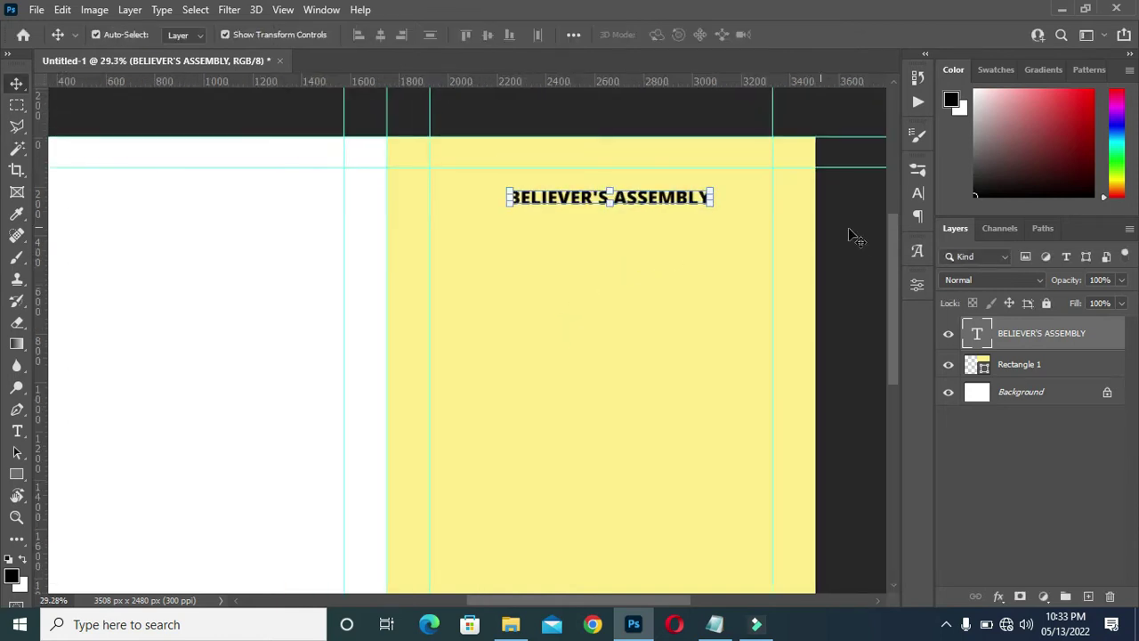
{"action": "left_click", "coordinate": [851, 243]}
{"action": "left_click", "coordinate": [642, 202]}
{"action": "left_click_drag", "start_coordinate": [652, 207], "coordinate": [646, 198]}
- Place the church logo image and shrink it to a small mark left of the heading
{"action": "left_click", "coordinate": [510, 624]}
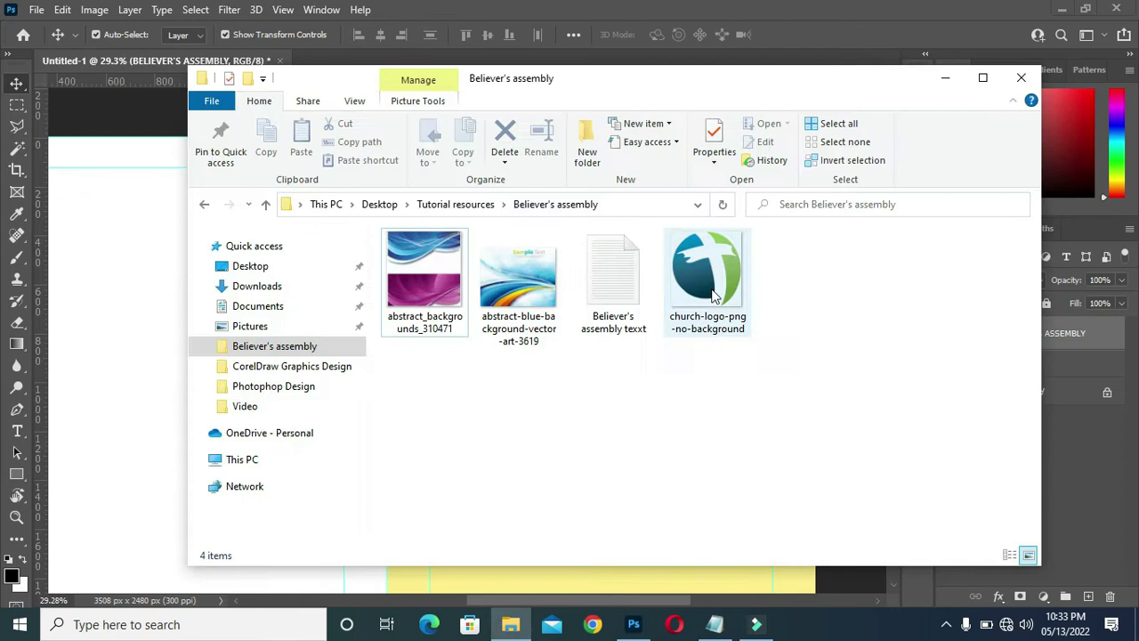
{"action": "left_click", "coordinate": [707, 280]}
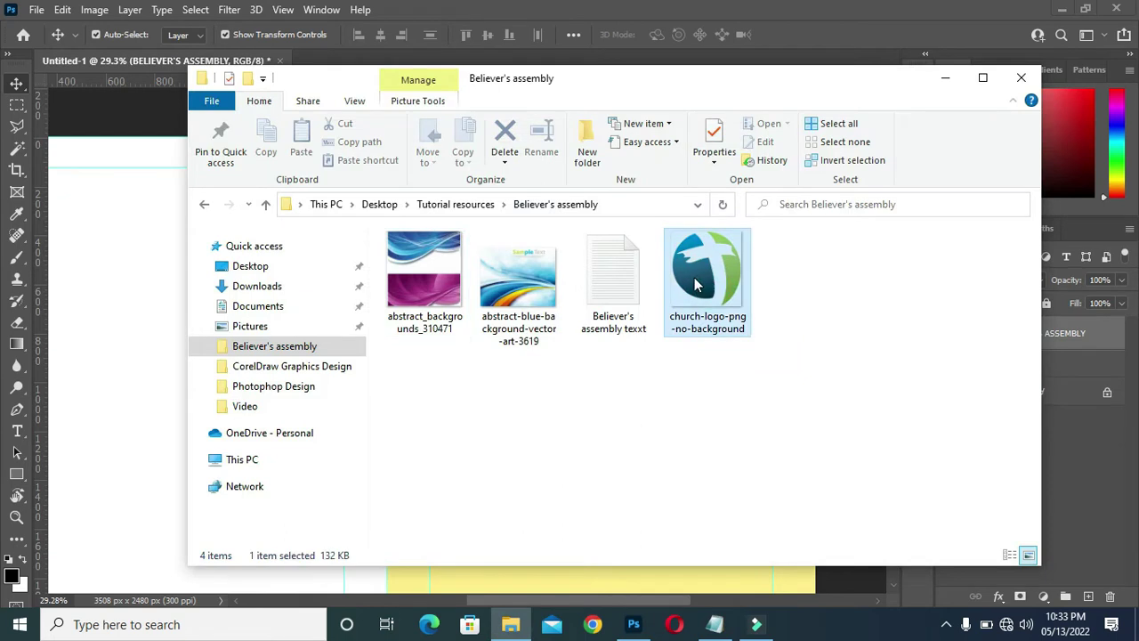
{"action": "left_click", "coordinate": [171, 426]}
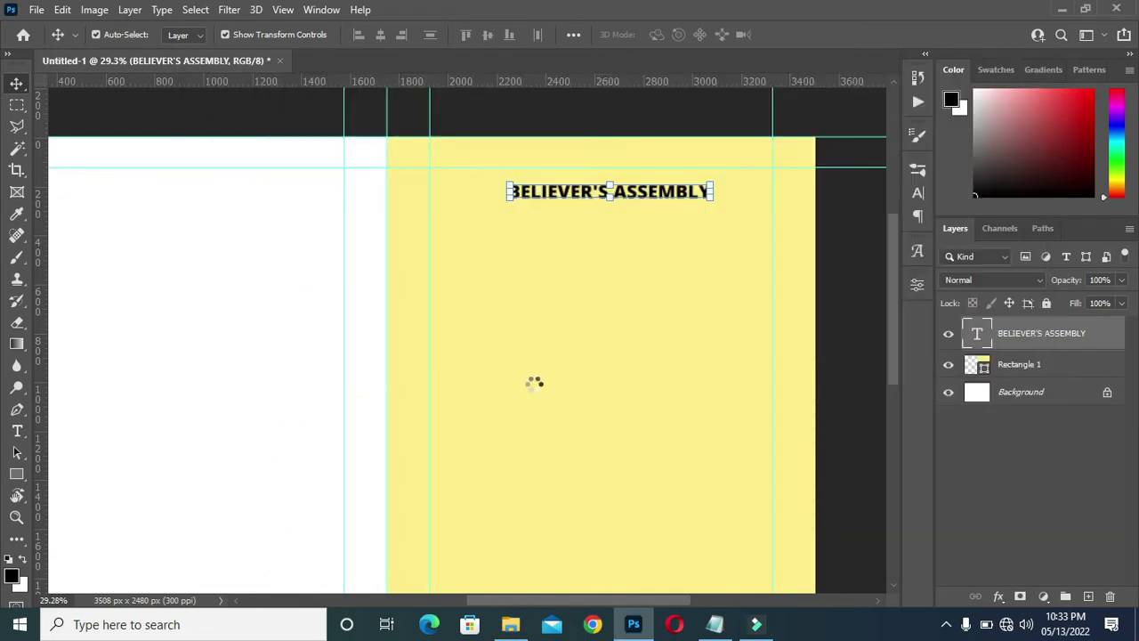
{"action": "left_click", "coordinate": [146, 363]}
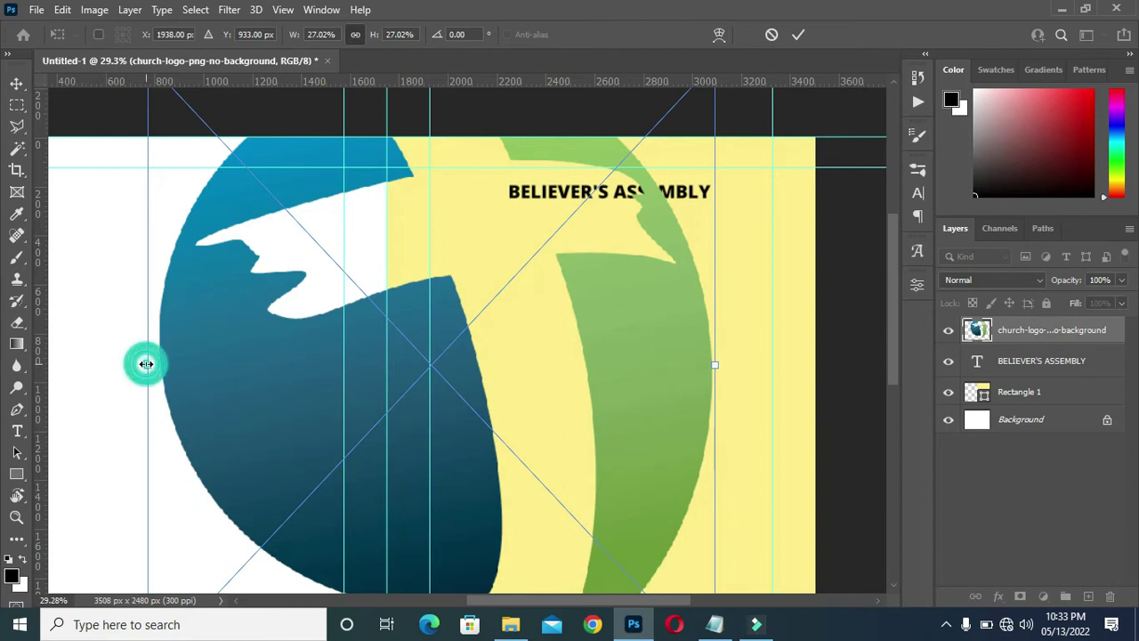
{"action": "left_click_drag", "start_coordinate": [145, 363], "coordinate": [467, 218]}
{"action": "left_click", "coordinate": [798, 34]}
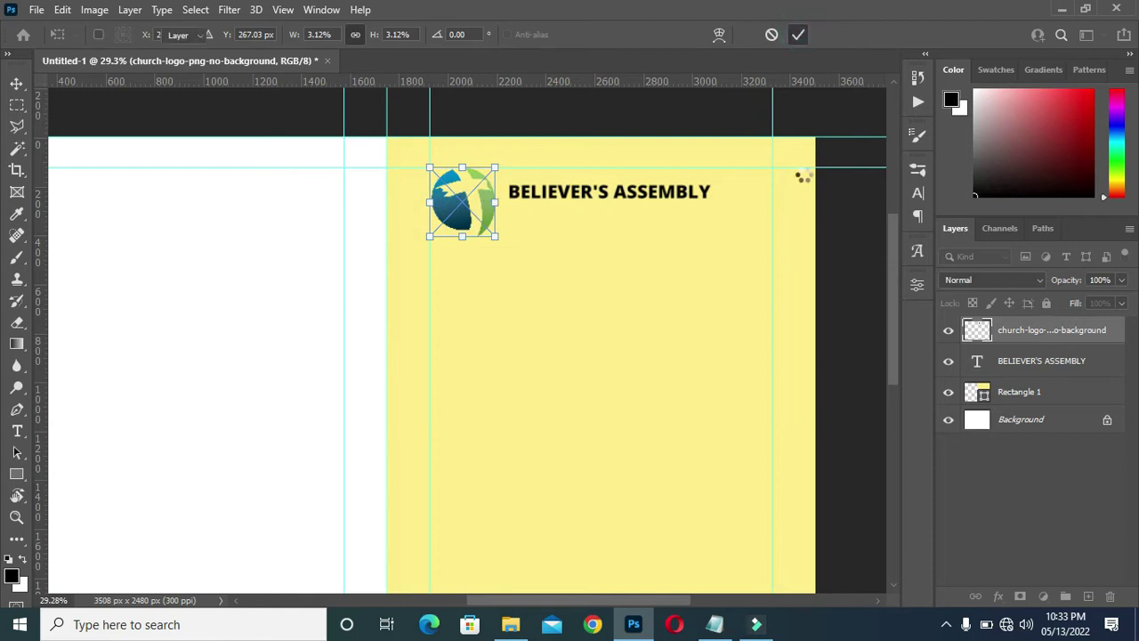
- Enlarge the BELIEVER'S ASSEMBLY heading to about 106%
{"action": "scroll", "coordinate": [590, 209], "scroll_direction": "down", "scroll_amount": 2}
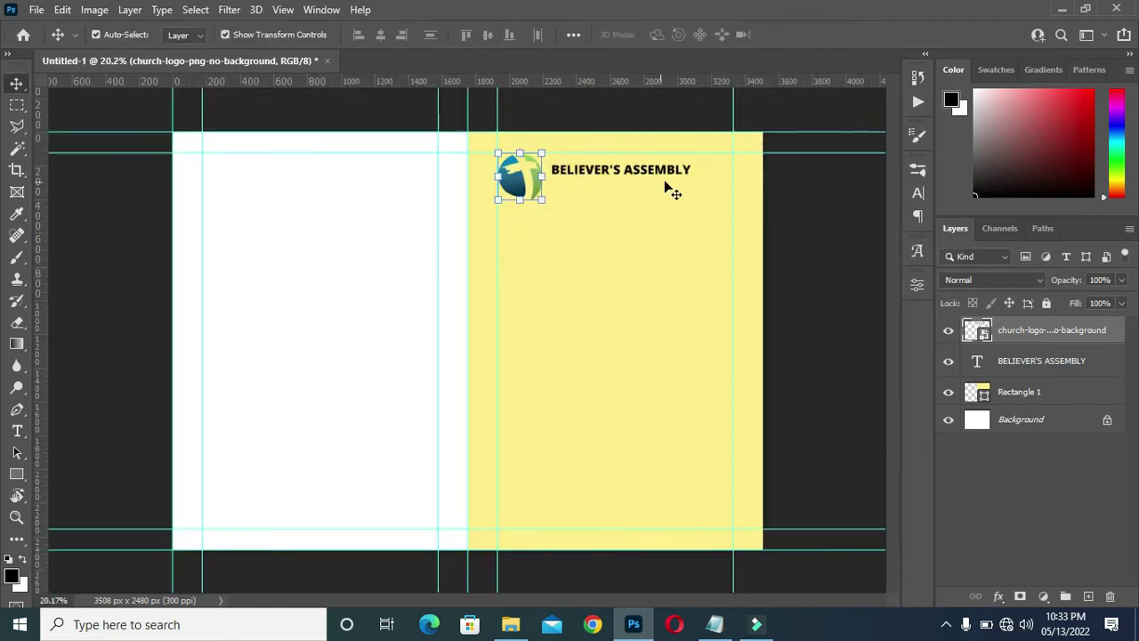
{"action": "scroll", "coordinate": [664, 183], "scroll_direction": "up", "scroll_amount": 2}
{"action": "left_click", "coordinate": [690, 174]}
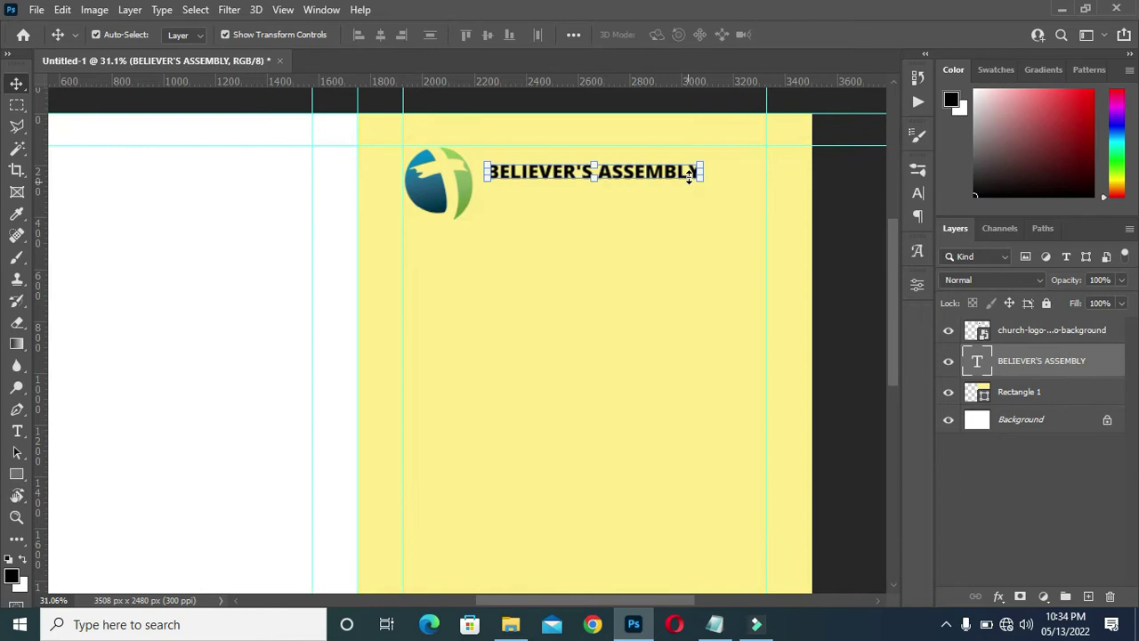
{"action": "left_click_drag", "start_coordinate": [700, 178], "coordinate": [713, 189]}
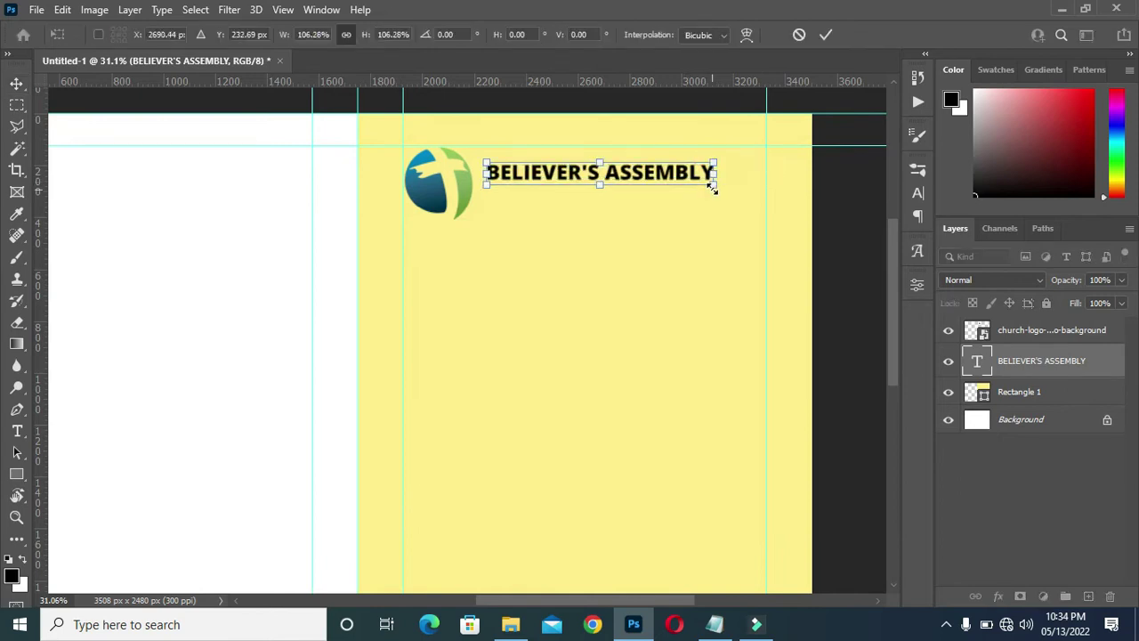
{"action": "left_click", "coordinate": [825, 34]}
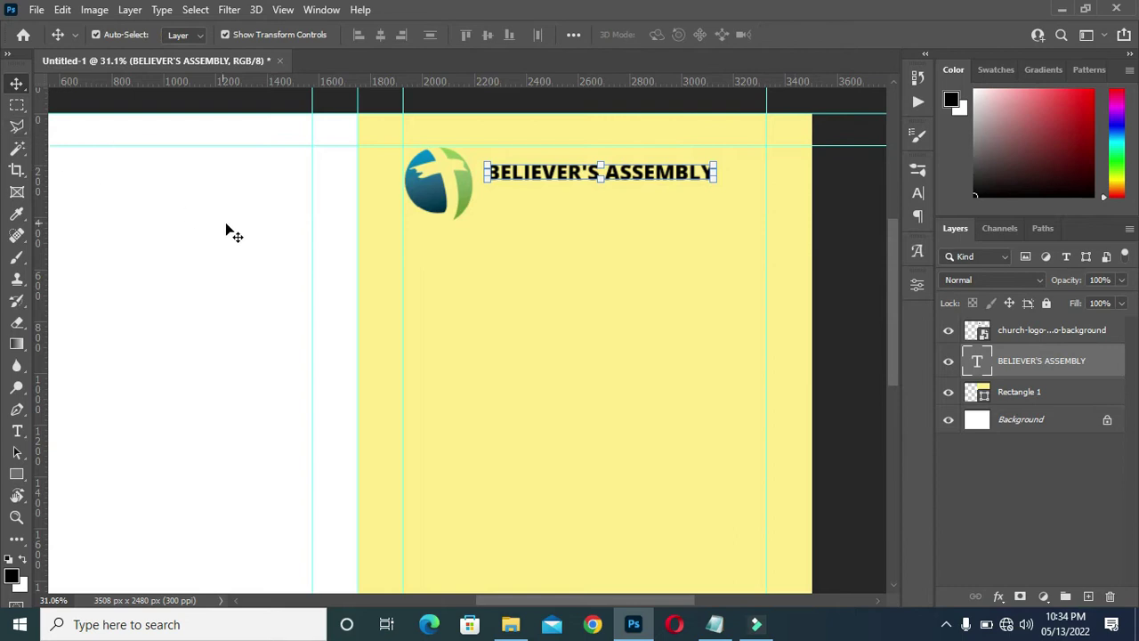
- Centre the BELIEVER'S ASSEMBLY heading horizontally on the yellow rectangle, then deselect all layers
{"action": "key", "text": "ctrl+a"}
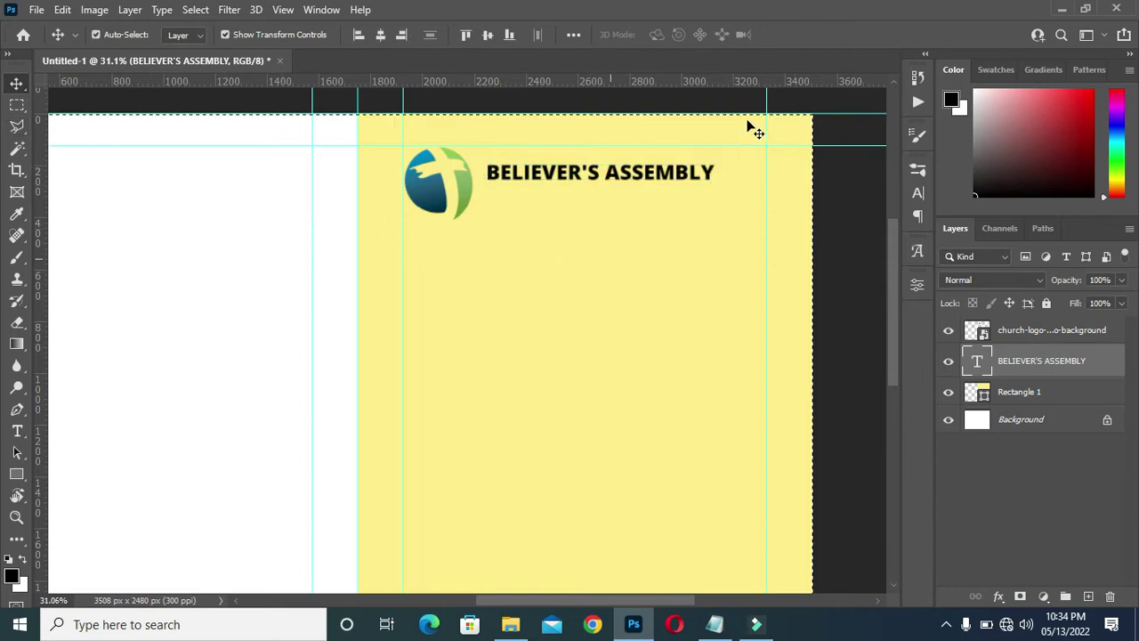
{"action": "key", "text": "ctrl+d"}
{"action": "left_click", "coordinate": [836, 258], "text": "ctrl"}
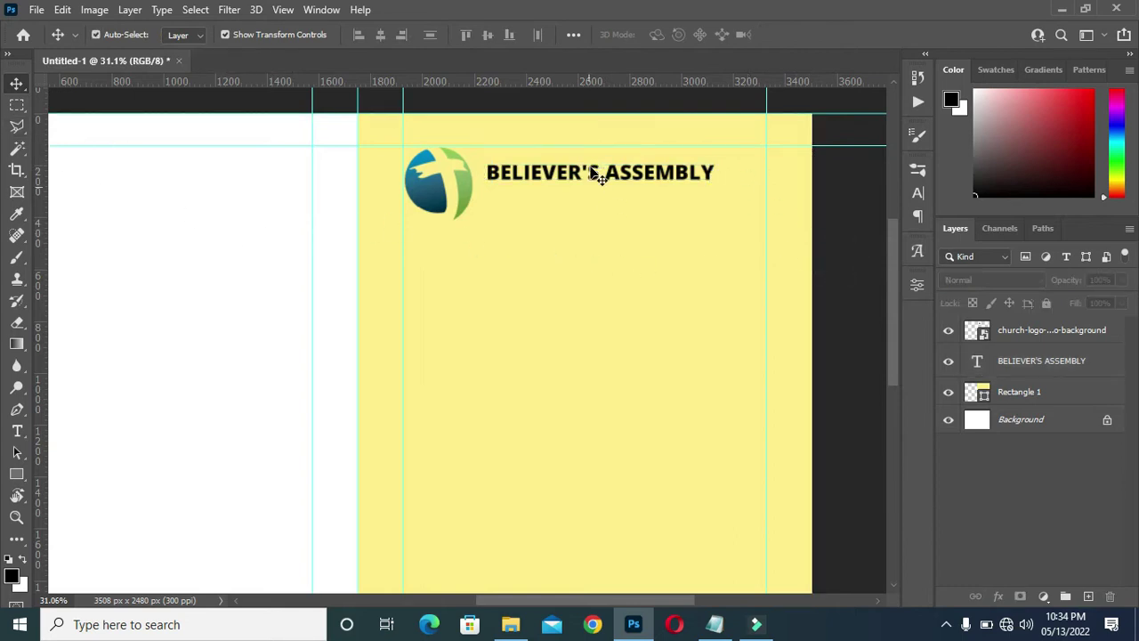
{"action": "left_click", "coordinate": [590, 175], "text": "ctrl"}
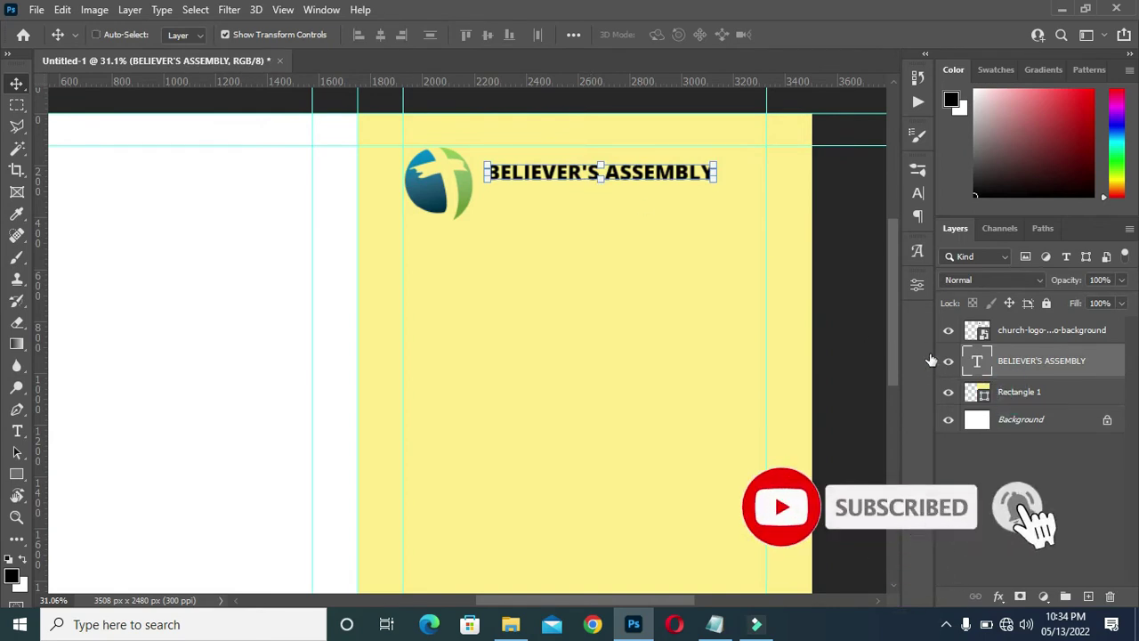
{"action": "left_click", "coordinate": [1018, 391], "text": "ctrl"}
{"action": "left_click", "coordinate": [382, 33]}
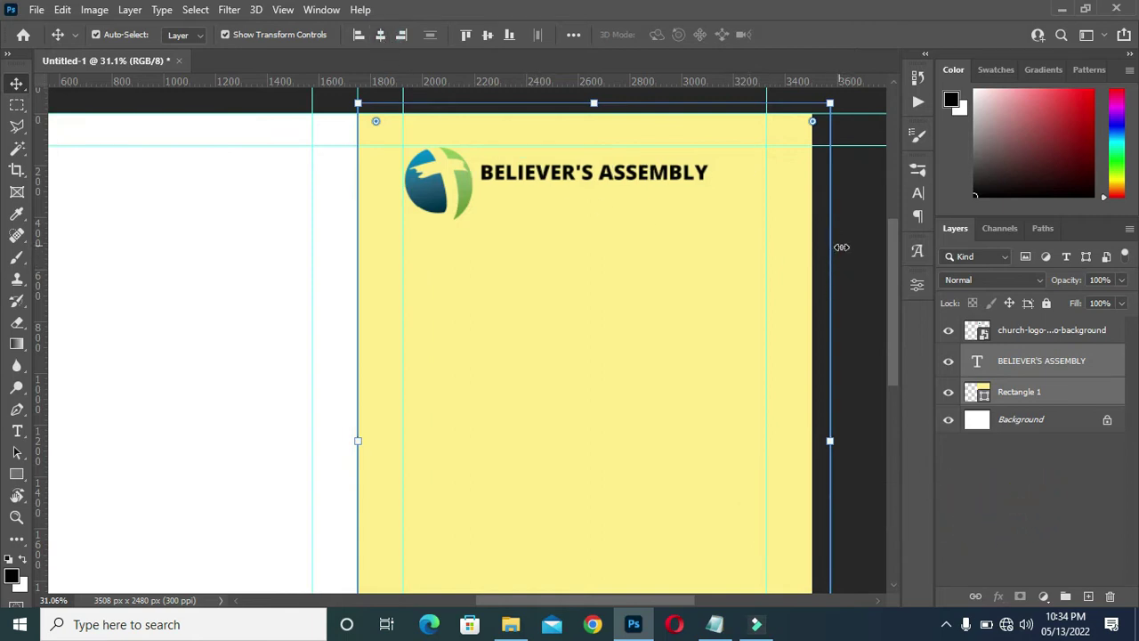
{"action": "left_click", "coordinate": [863, 287]}
{"action": "scroll", "coordinate": [747, 394], "scroll_direction": "down", "scroll_amount": 2}
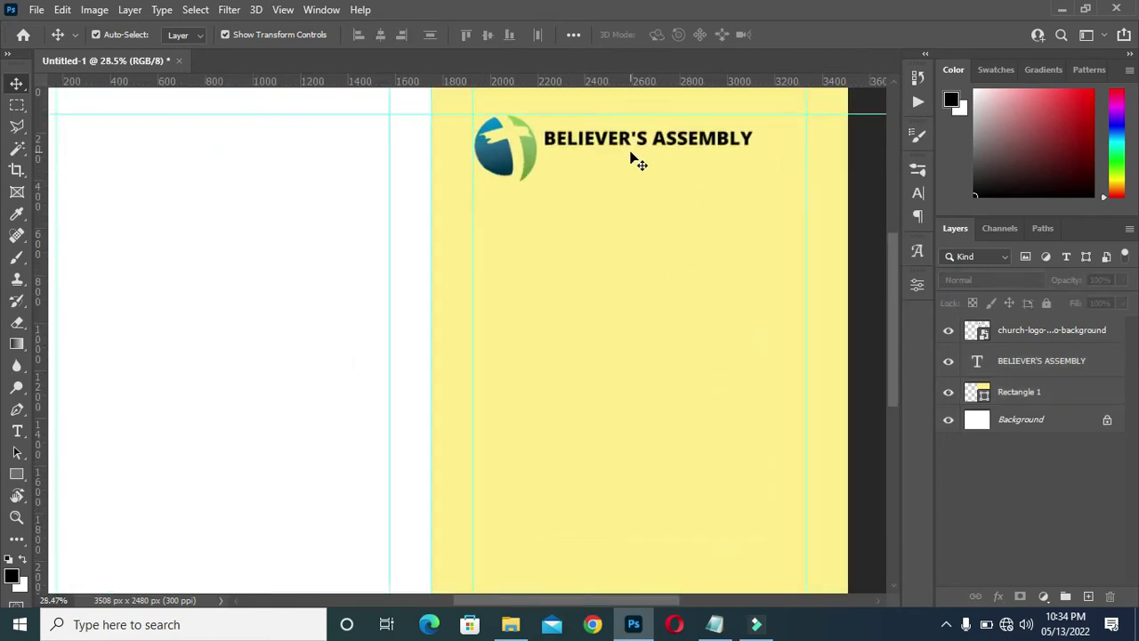
{"action": "scroll", "coordinate": [639, 160], "scroll_direction": "down", "scroll_amount": 1}
{"action": "scroll", "coordinate": [639, 153], "scroll_direction": "up", "scroll_amount": 1}
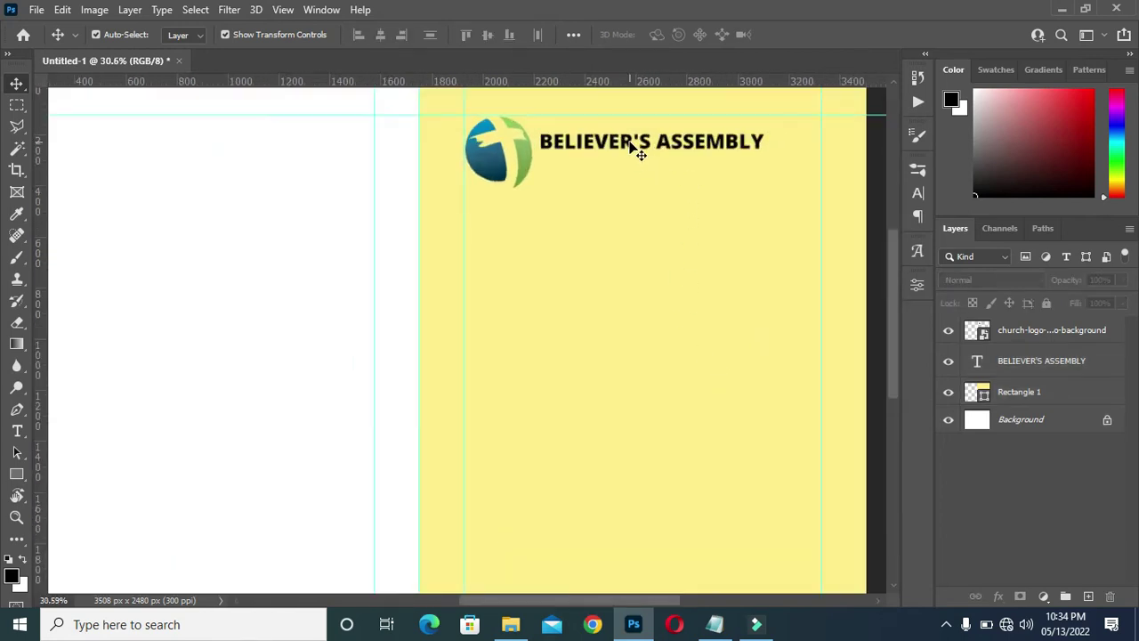
- Start editing the title and copy the colour code 02435e from the notes
{"action": "double_click", "coordinate": [635, 148]}
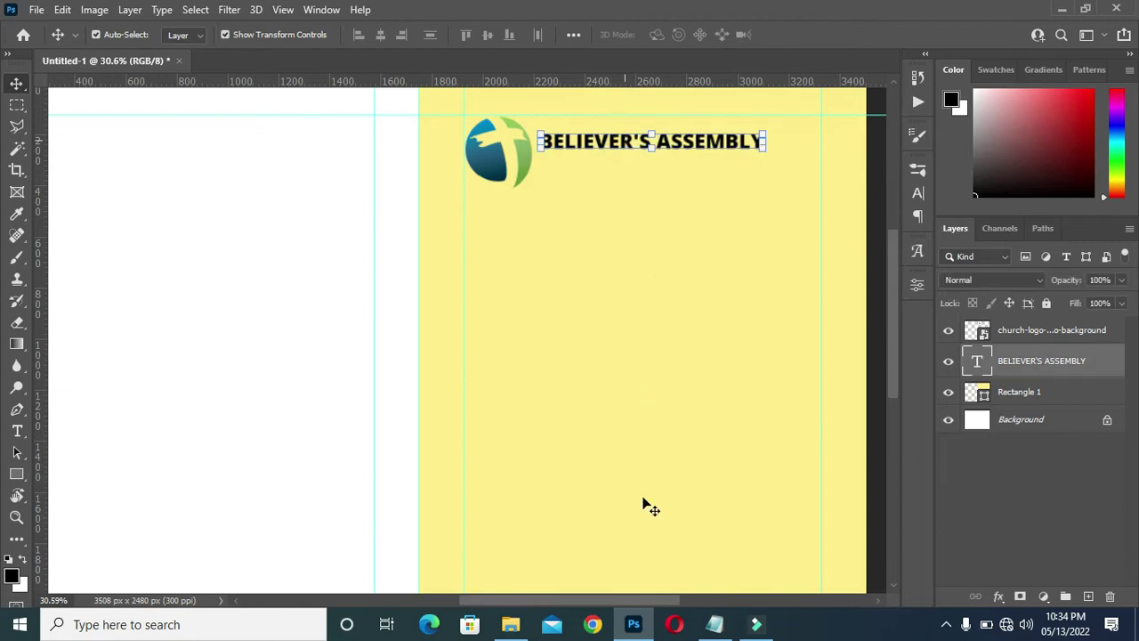
{"action": "left_click", "coordinate": [715, 624]}
{"action": "left_click", "coordinate": [239, 155]}
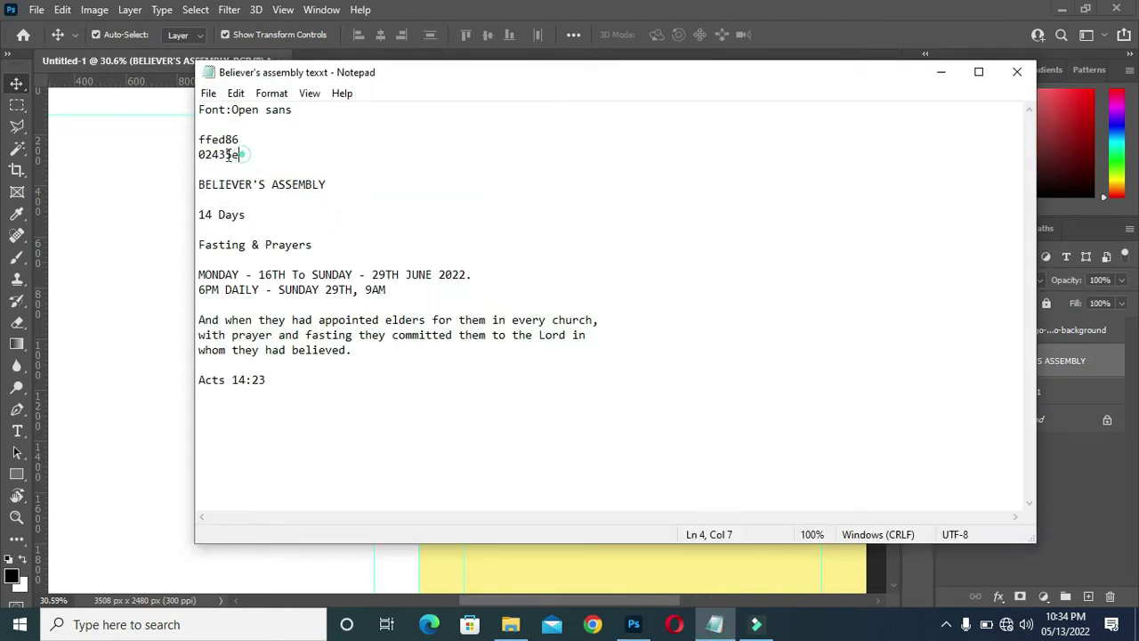
{"action": "left_click_drag", "start_coordinate": [239, 155], "coordinate": [198, 155]}
{"action": "right_click", "coordinate": [225, 157]}
{"action": "left_click", "coordinate": [280, 208]}
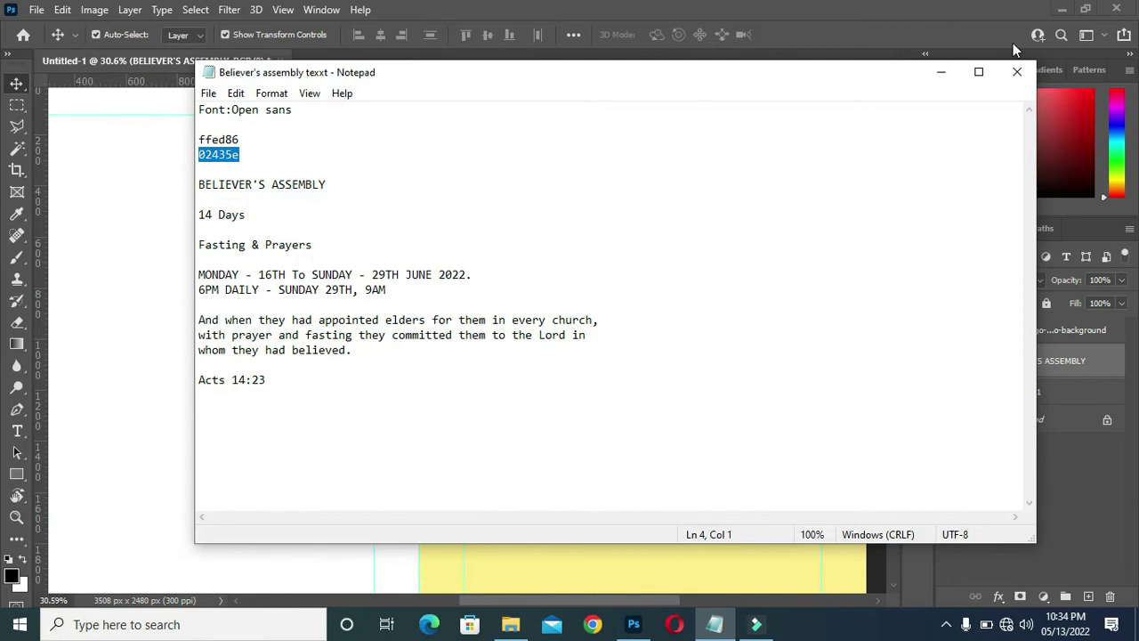
{"action": "left_click", "coordinate": [941, 71]}
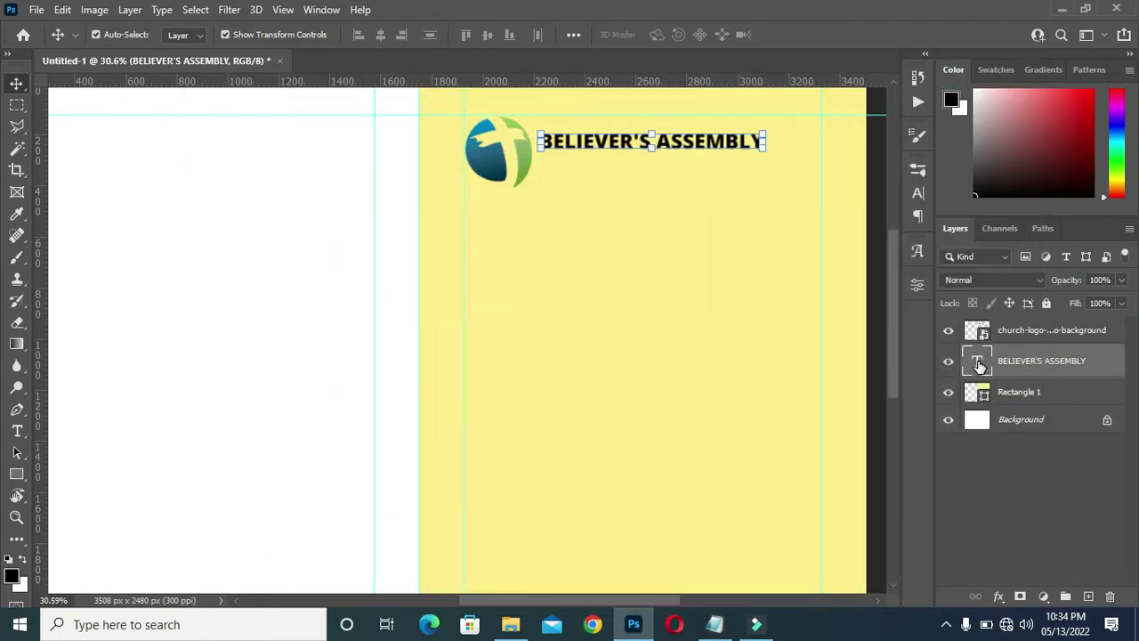
- Select all the title text, set its colour to 02435e, and commit
{"action": "double_click", "coordinate": [979, 364]}
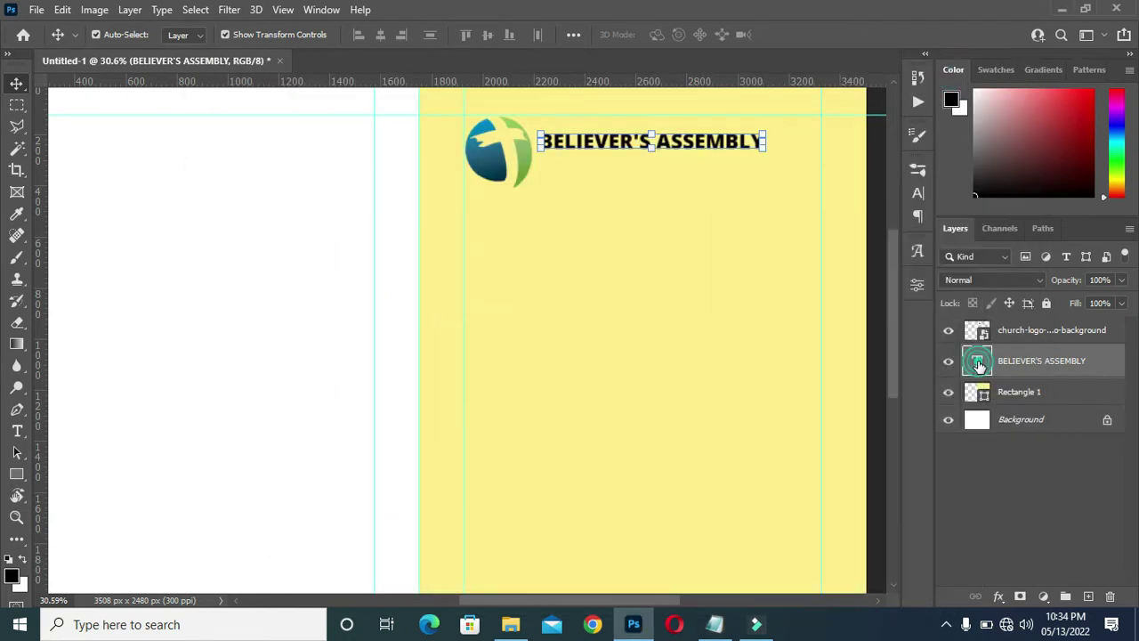
{"action": "left_click", "coordinate": [917, 195]}
{"action": "left_click", "coordinate": [862, 267]}
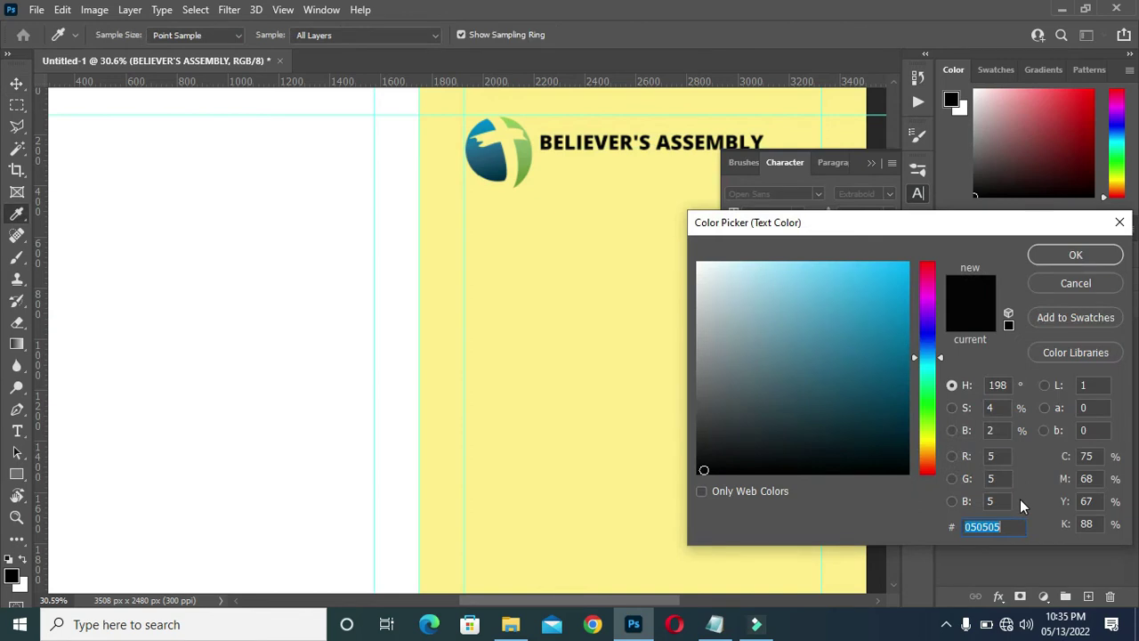
{"action": "key", "text": "ctrl+v"}
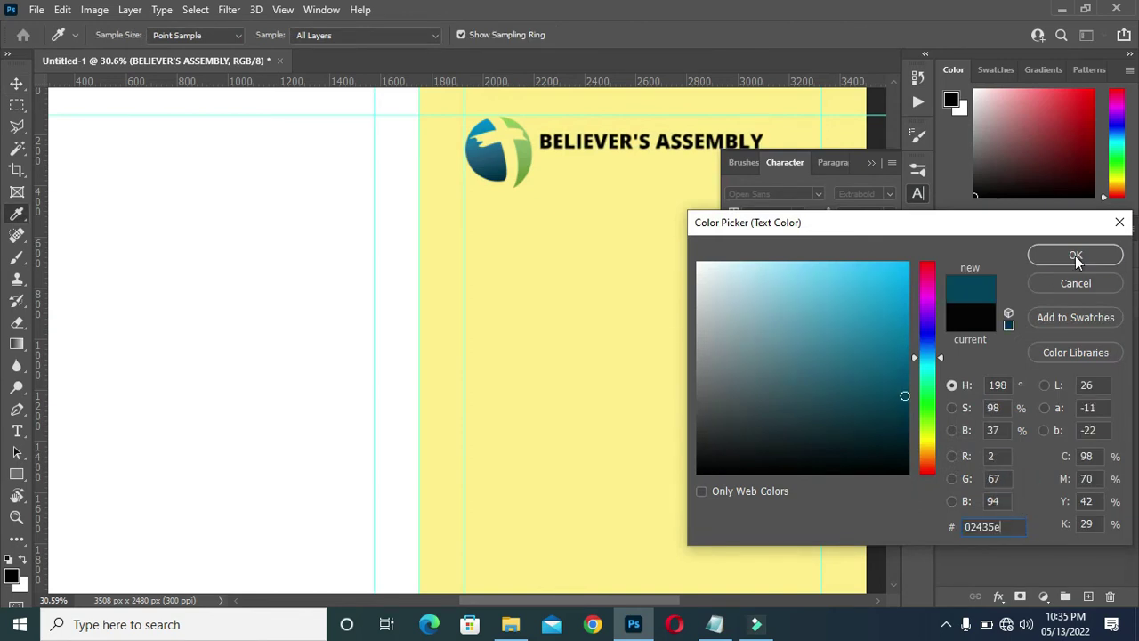
{"action": "left_click", "coordinate": [1075, 256]}
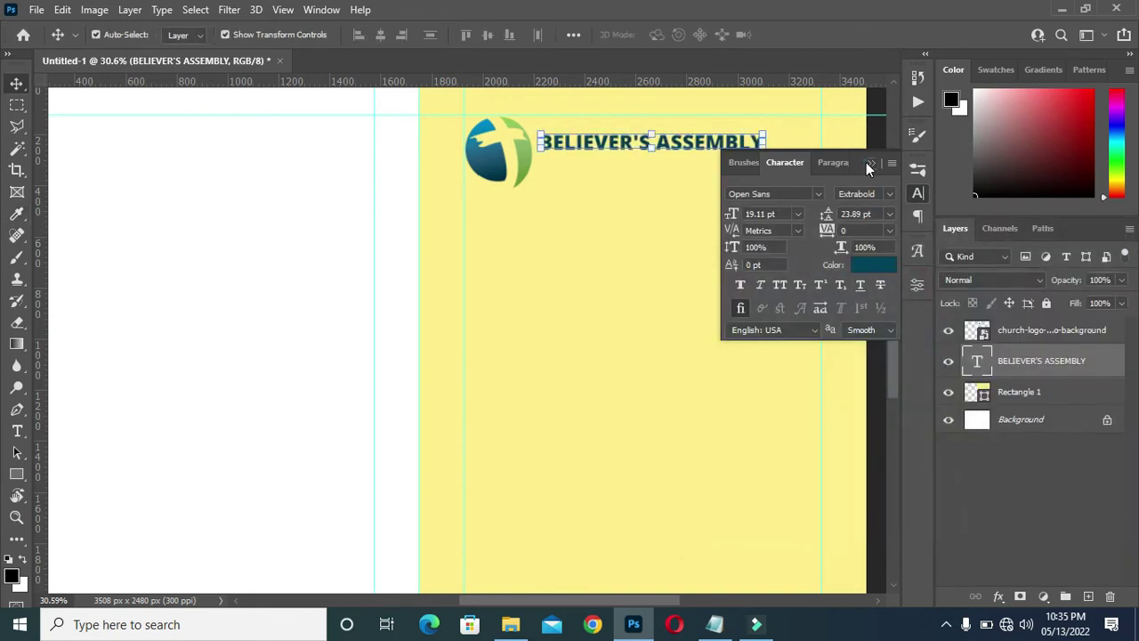
{"action": "left_click", "coordinate": [868, 163]}
{"action": "left_click", "coordinate": [874, 229]}
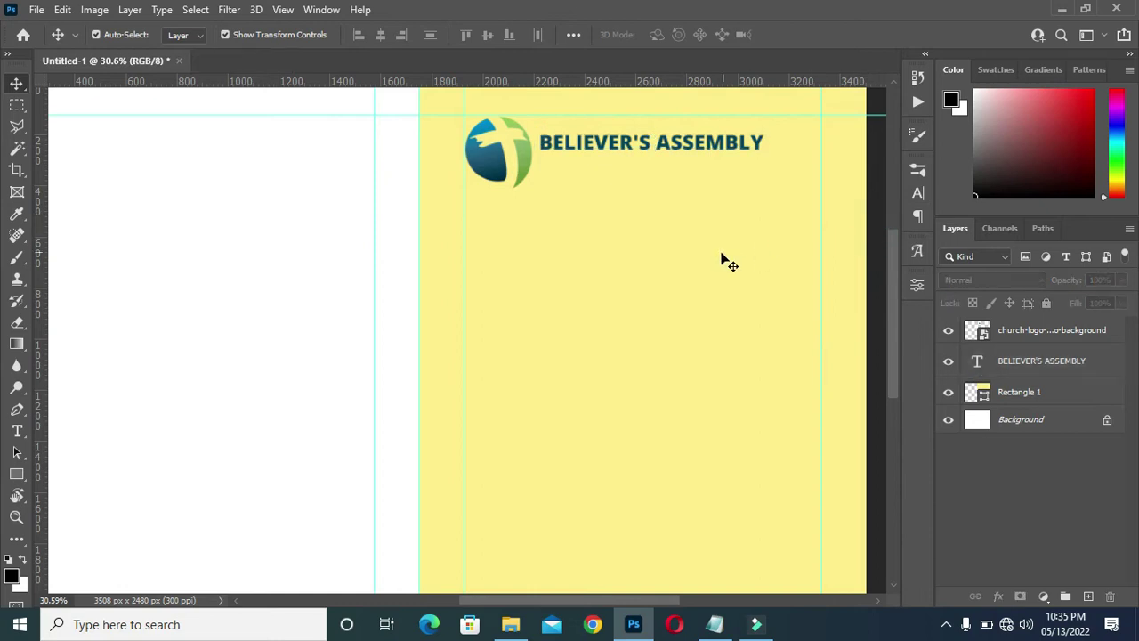
{"action": "scroll", "coordinate": [659, 158], "scroll_direction": "down", "scroll_amount": 2}
{"action": "scroll", "coordinate": [671, 155], "scroll_direction": "up", "scroll_amount": 3}
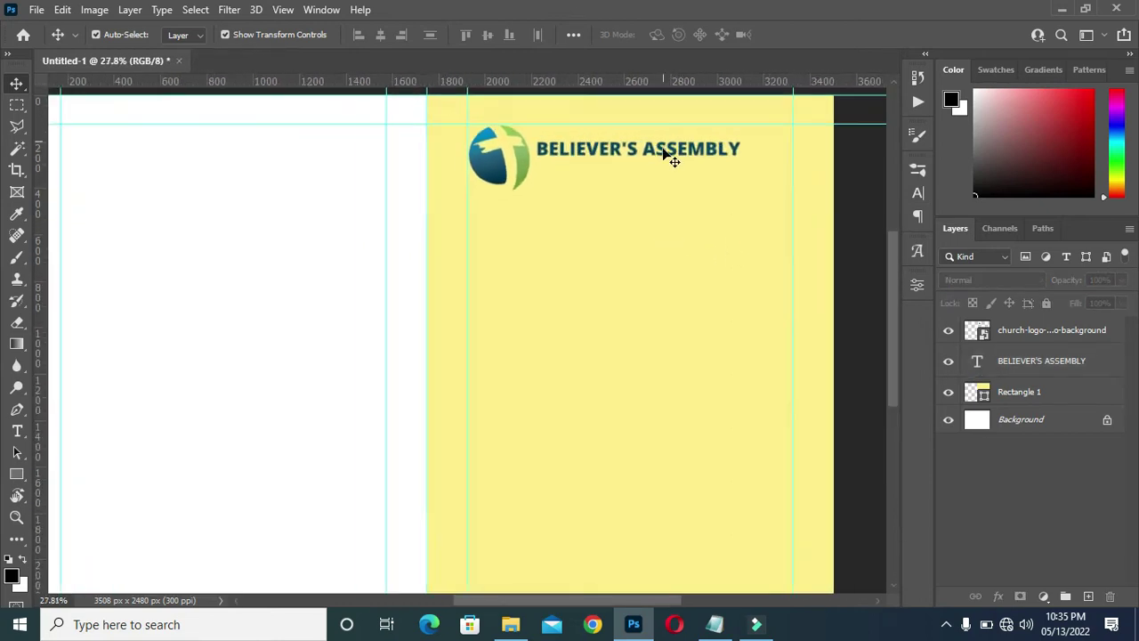
- Apply a Stroke layer effect to the church logo: 02435e, 7 px, Outside, 42% opacity
{"action": "left_click", "coordinate": [484, 186]}
{"action": "left_click", "coordinate": [998, 596]}
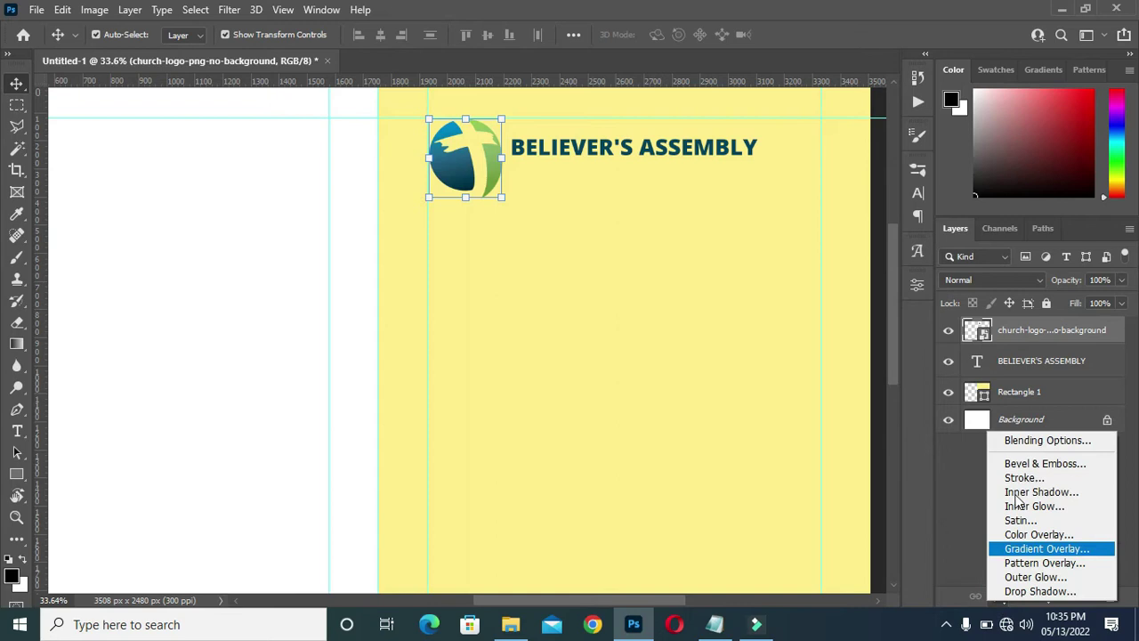
{"action": "left_click", "coordinate": [1019, 478]}
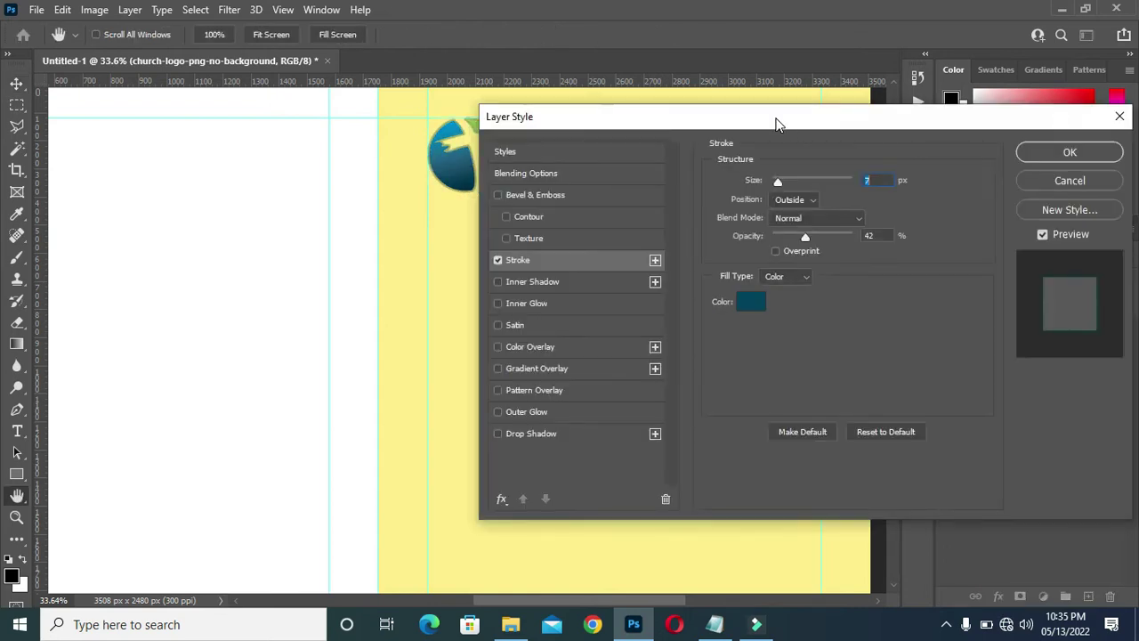
{"action": "left_click_drag", "start_coordinate": [776, 122], "coordinate": [898, 132]}
{"action": "left_click", "coordinate": [875, 314]}
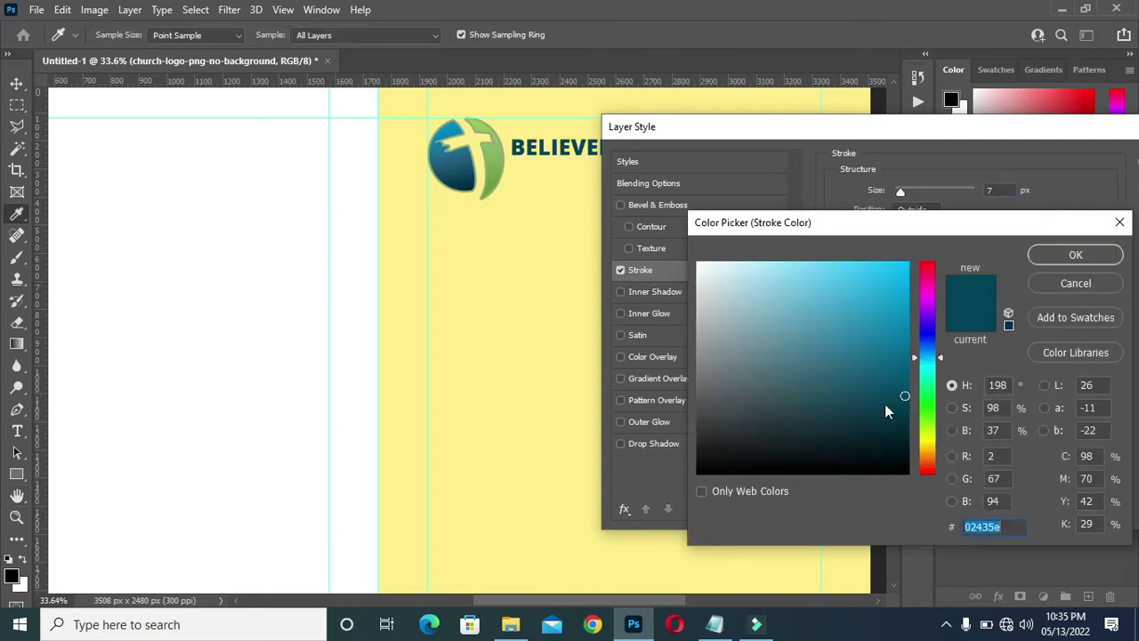
{"action": "left_click", "coordinate": [1098, 252]}
{"action": "left_click", "coordinate": [997, 188]}
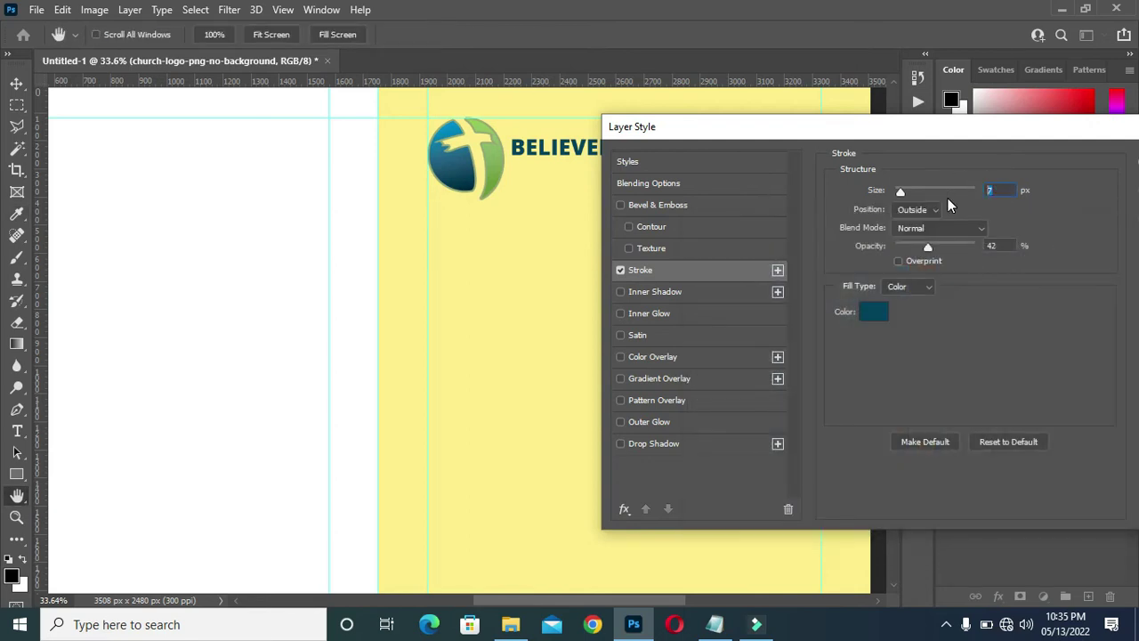
{"action": "left_click_drag", "start_coordinate": [1002, 138], "coordinate": [831, 140]}
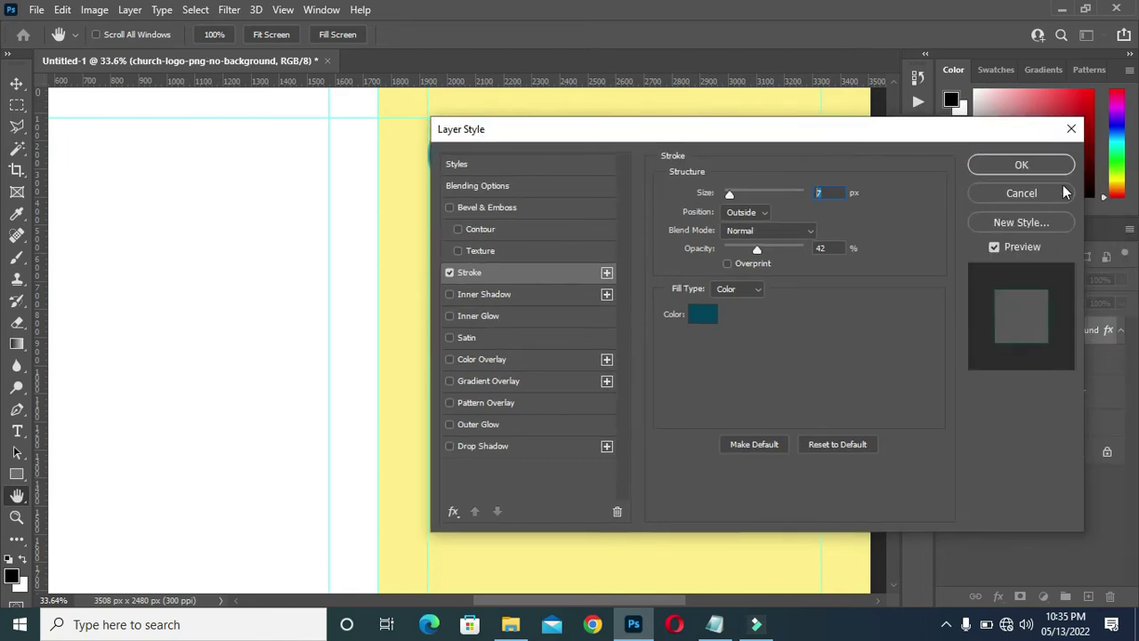
{"action": "left_click", "coordinate": [1021, 169]}
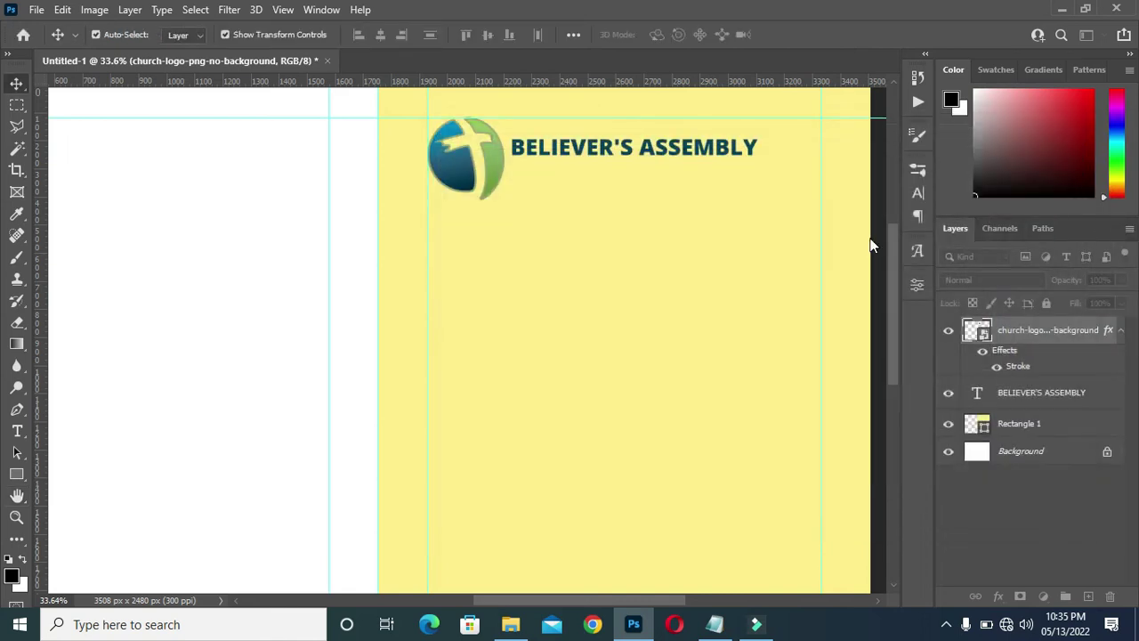
{"action": "scroll", "coordinate": [663, 258], "scroll_direction": "down", "scroll_amount": 1}
{"action": "left_click", "coordinate": [870, 247]}
{"action": "scroll", "coordinate": [447, 160], "scroll_direction": "down", "scroll_amount": 3}
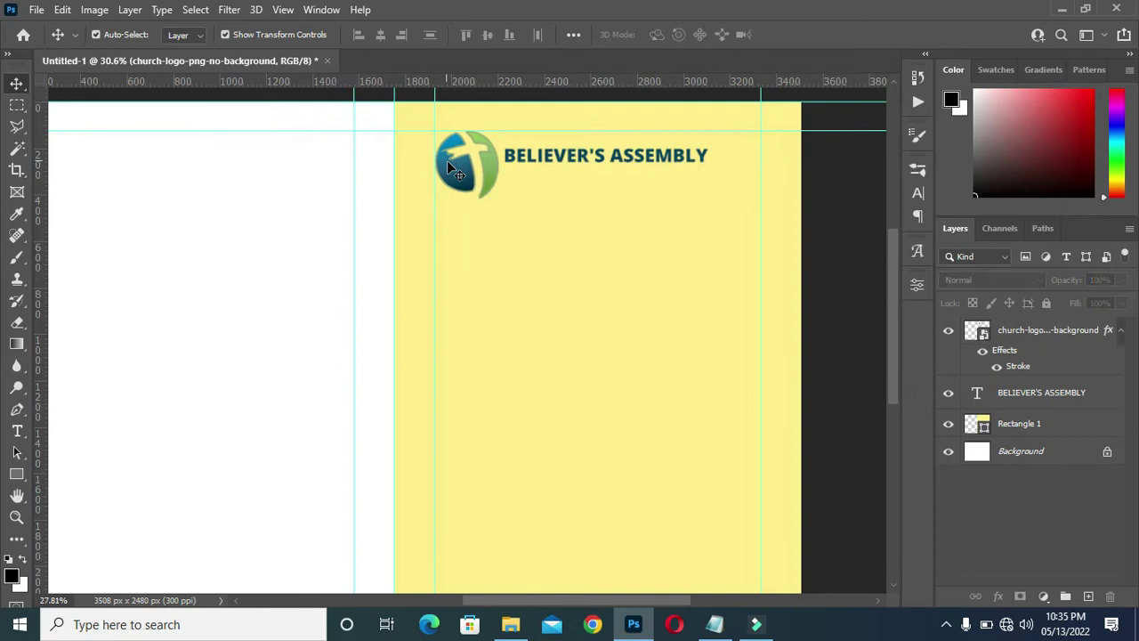
{"action": "scroll", "coordinate": [471, 198], "scroll_direction": "up", "scroll_amount": 4}
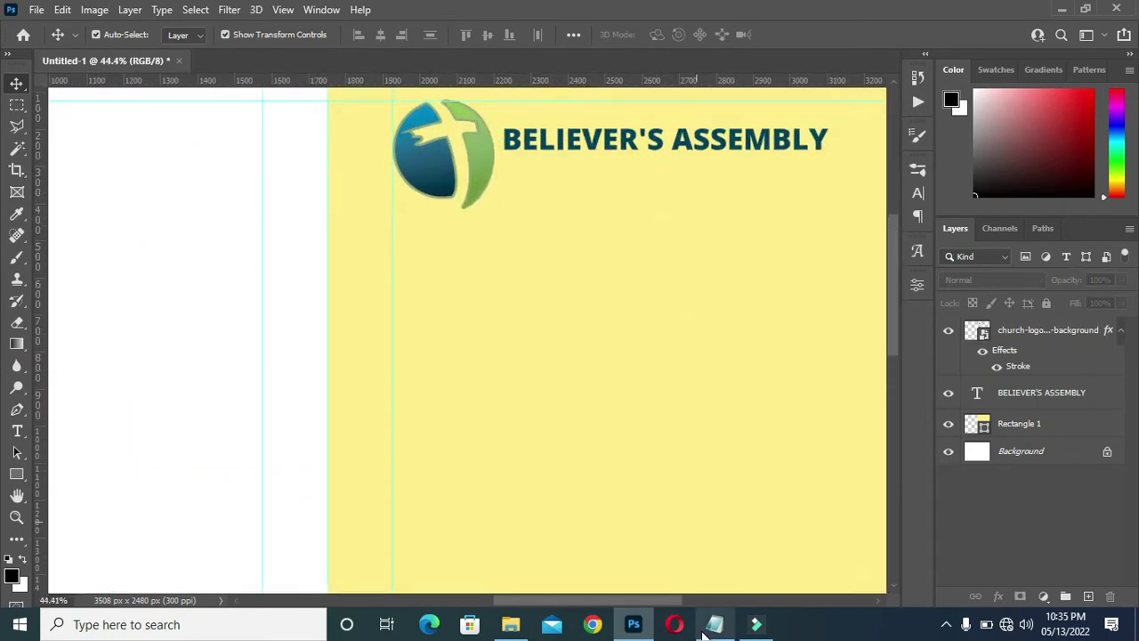
- Copy the number 14 from the notes file
{"action": "left_click", "coordinate": [715, 624]}
{"action": "double_click", "coordinate": [205, 215]}
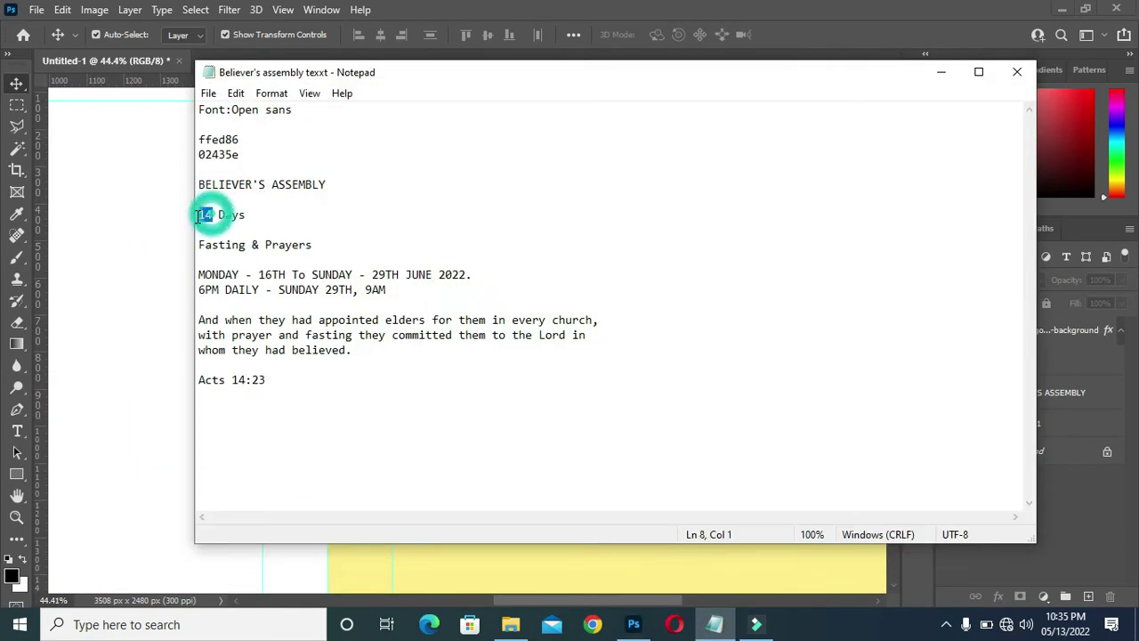
{"action": "right_click", "coordinate": [205, 214]}
{"action": "left_click", "coordinate": [258, 267]}
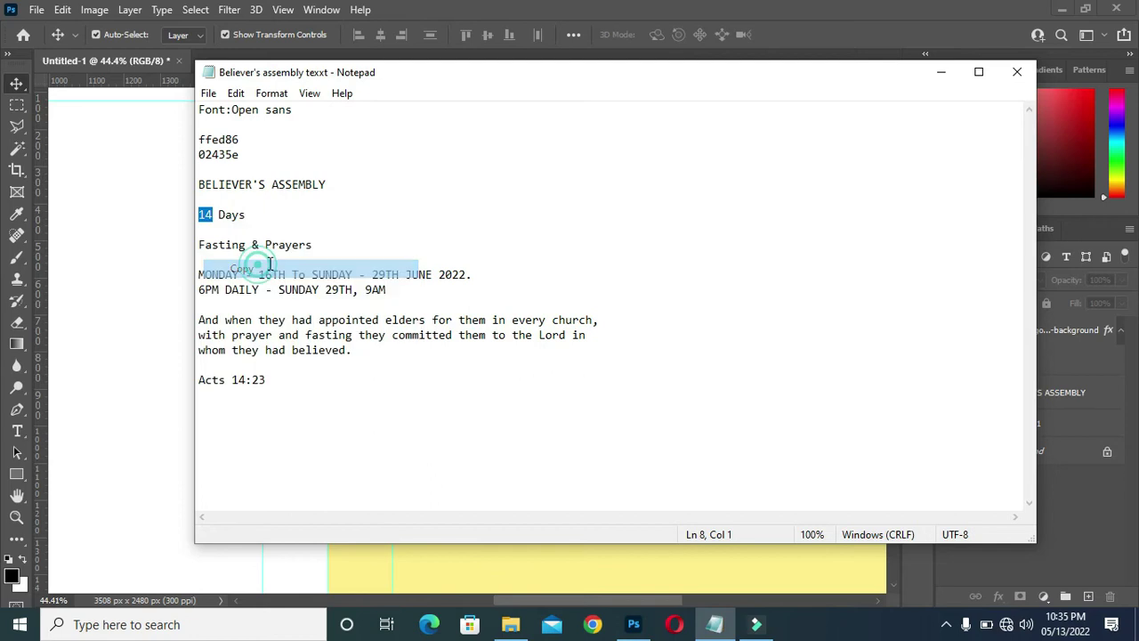
{"action": "left_click", "coordinate": [942, 71]}
- Move the title layer above the logo, duplicate it, and drag the copy lower to edit it
{"action": "left_click", "coordinate": [597, 148]}
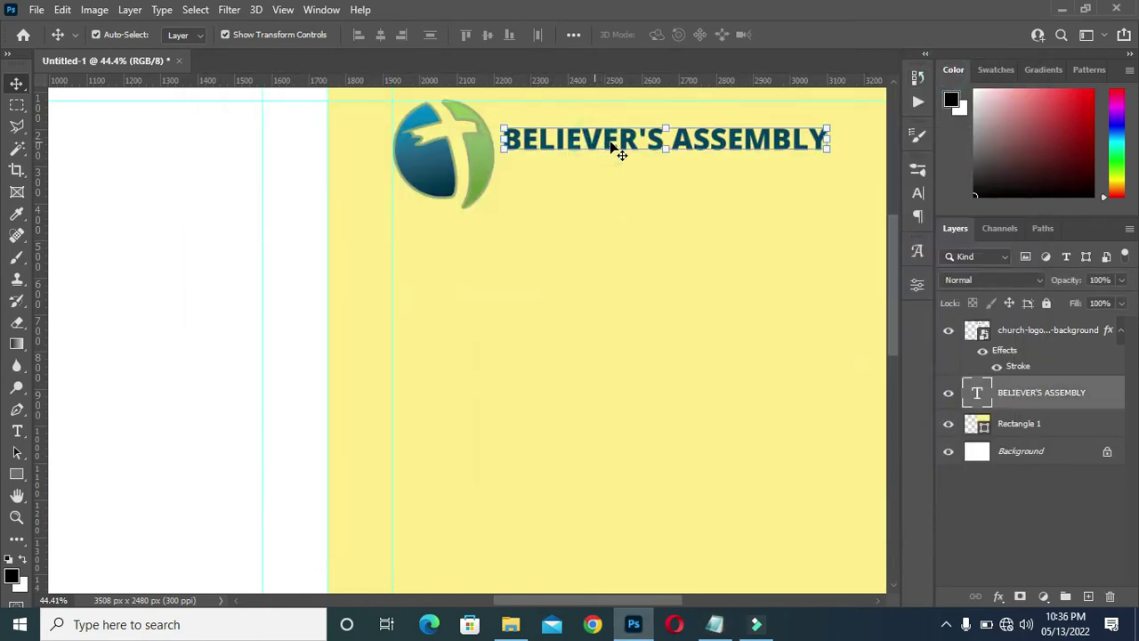
{"action": "left_click", "coordinate": [1119, 330]}
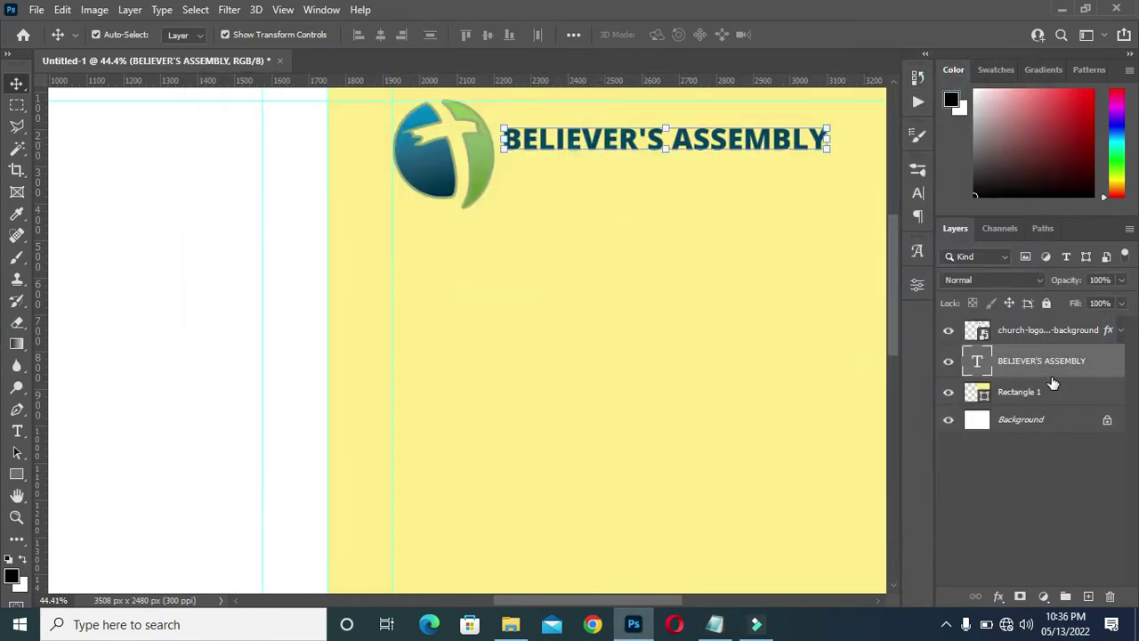
{"action": "left_click_drag", "start_coordinate": [1035, 364], "coordinate": [1025, 327]}
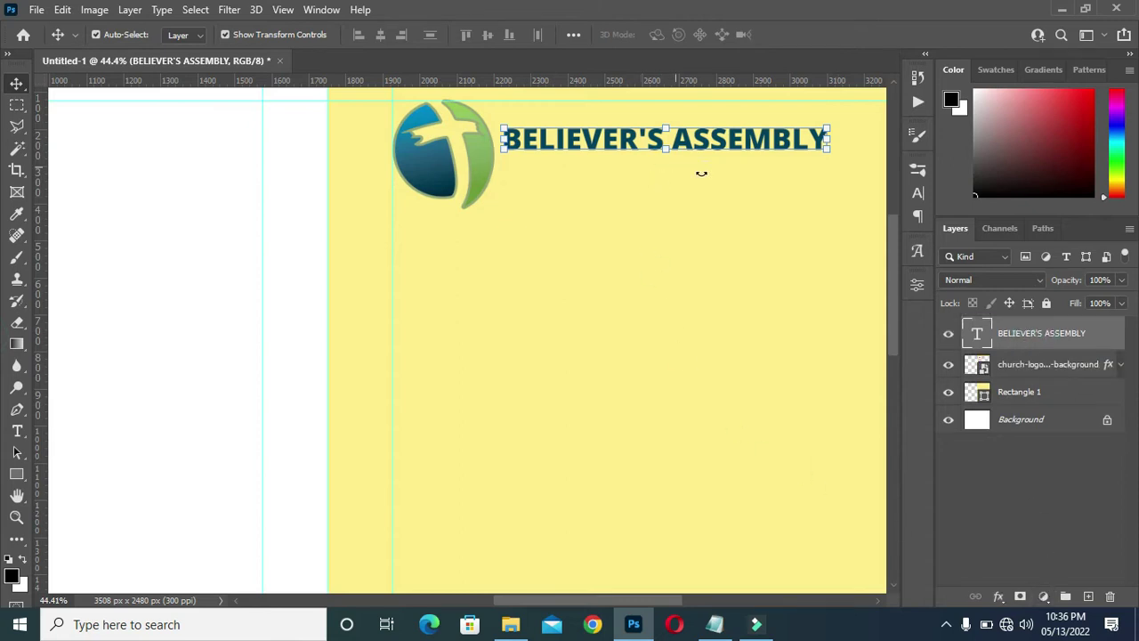
{"action": "left_click_drag", "start_coordinate": [1043, 333], "coordinate": [1088, 595]}
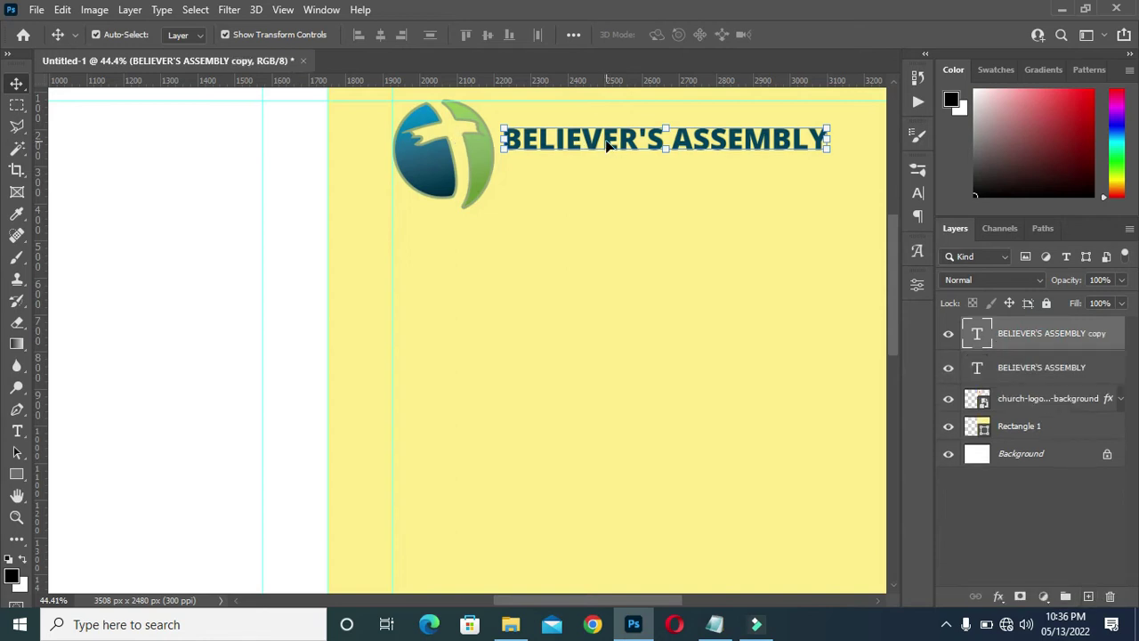
{"action": "left_click_drag", "start_coordinate": [607, 145], "coordinate": [595, 284]}
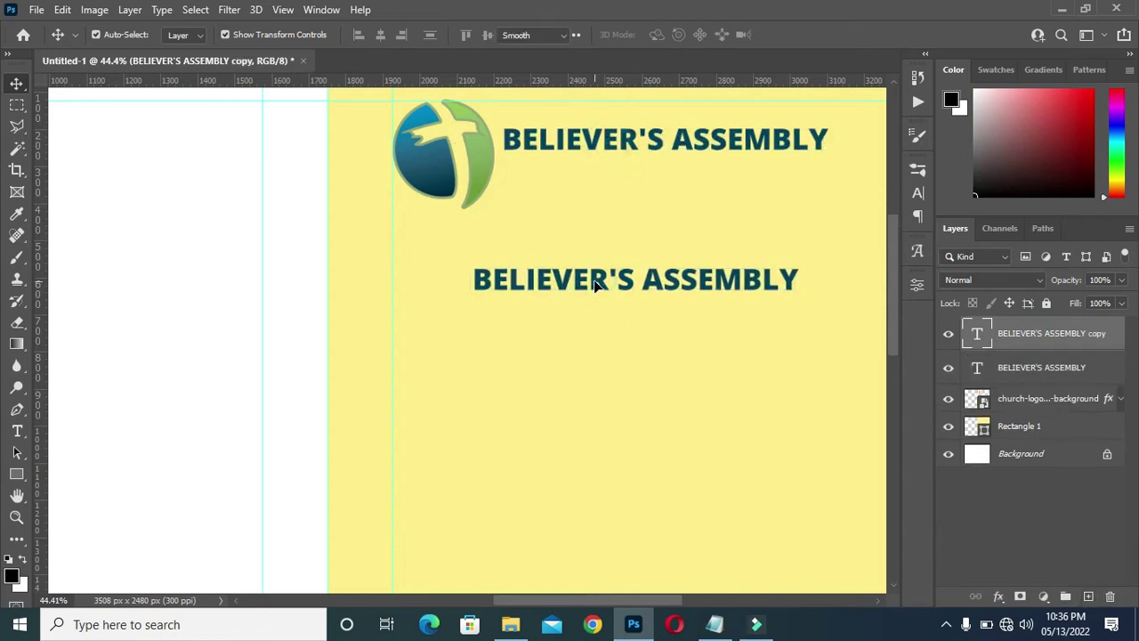
{"action": "double_click", "coordinate": [598, 281]}
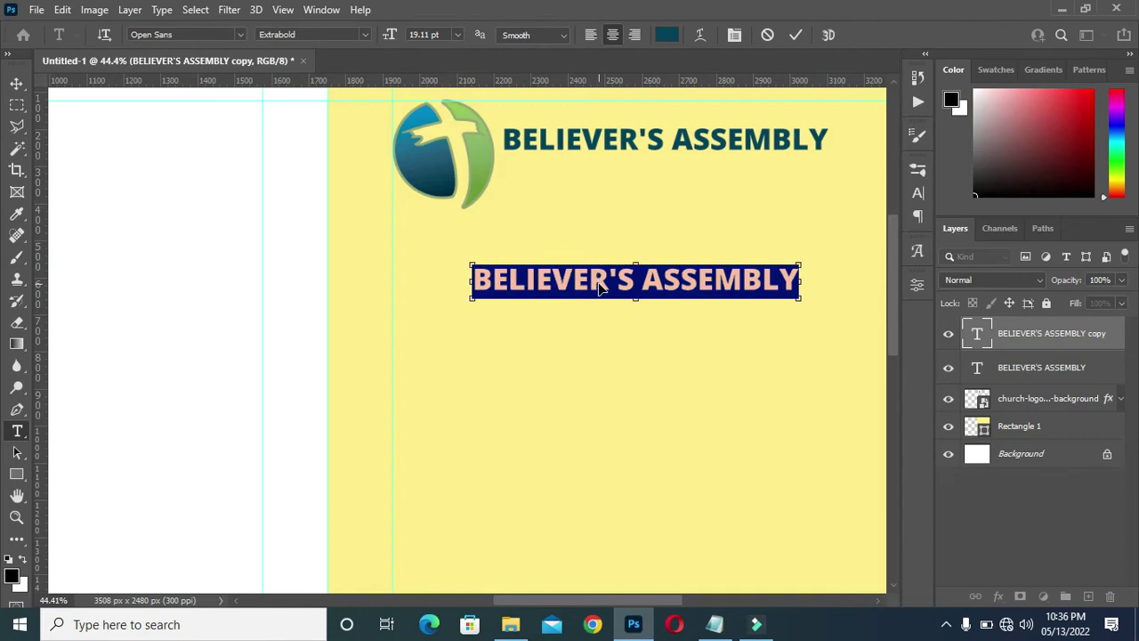
- Enter and commit the 14 text, keeping its font style Extrabold
{"action": "type", "text": "14"}
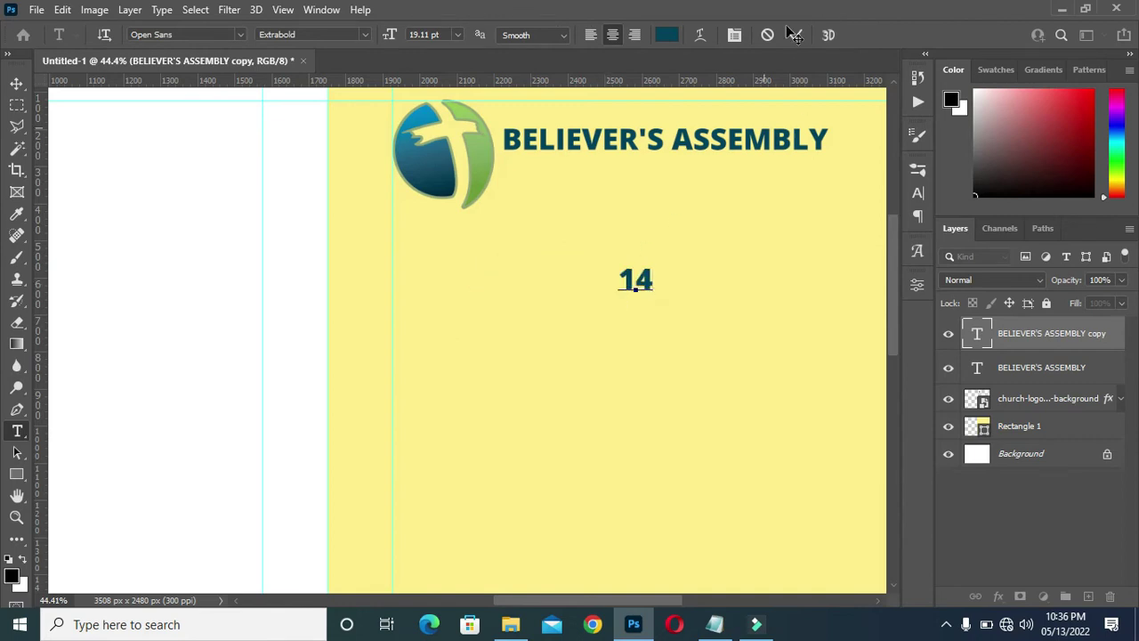
{"action": "left_click", "coordinate": [795, 35]}
{"action": "key", "text": "v"}
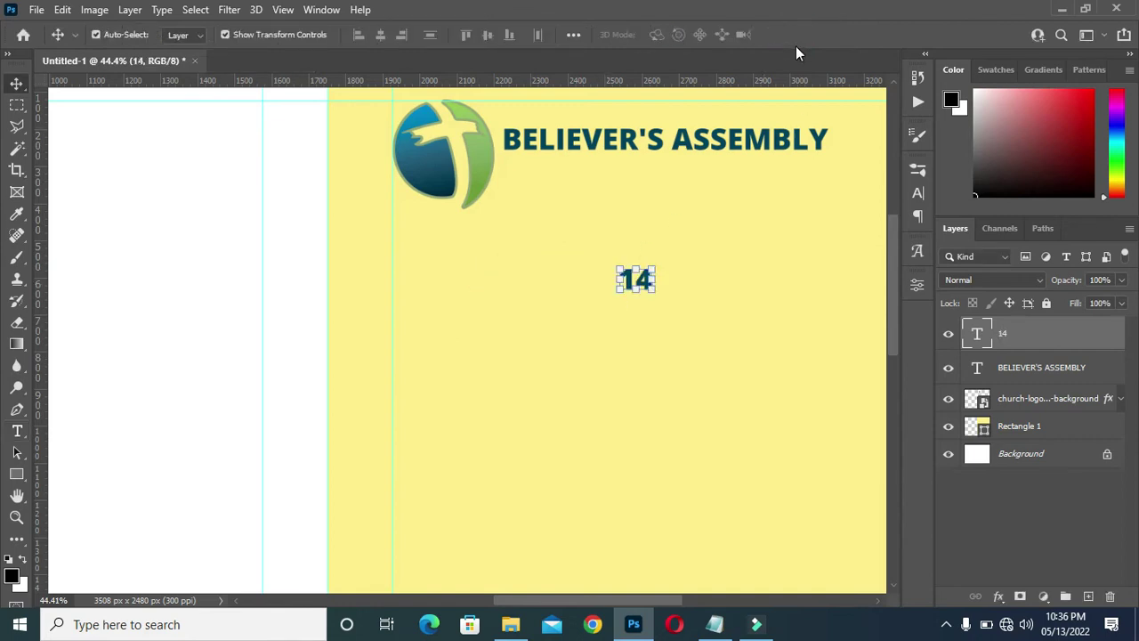
{"action": "key", "text": "t"}
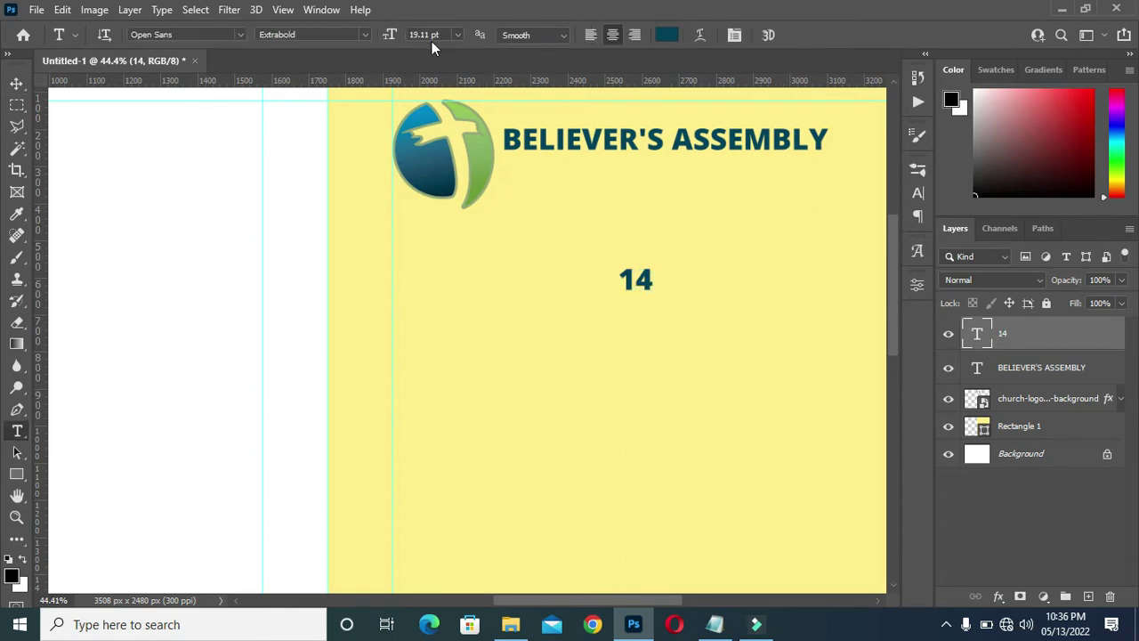
{"action": "left_click", "coordinate": [361, 36]}
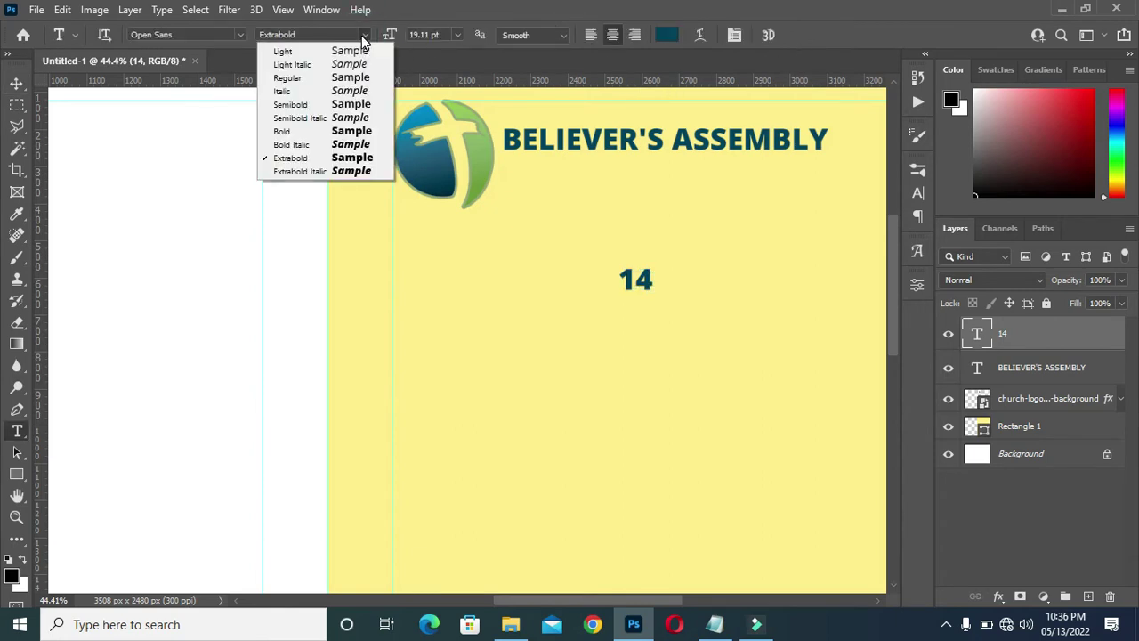
{"action": "left_click", "coordinate": [302, 158]}
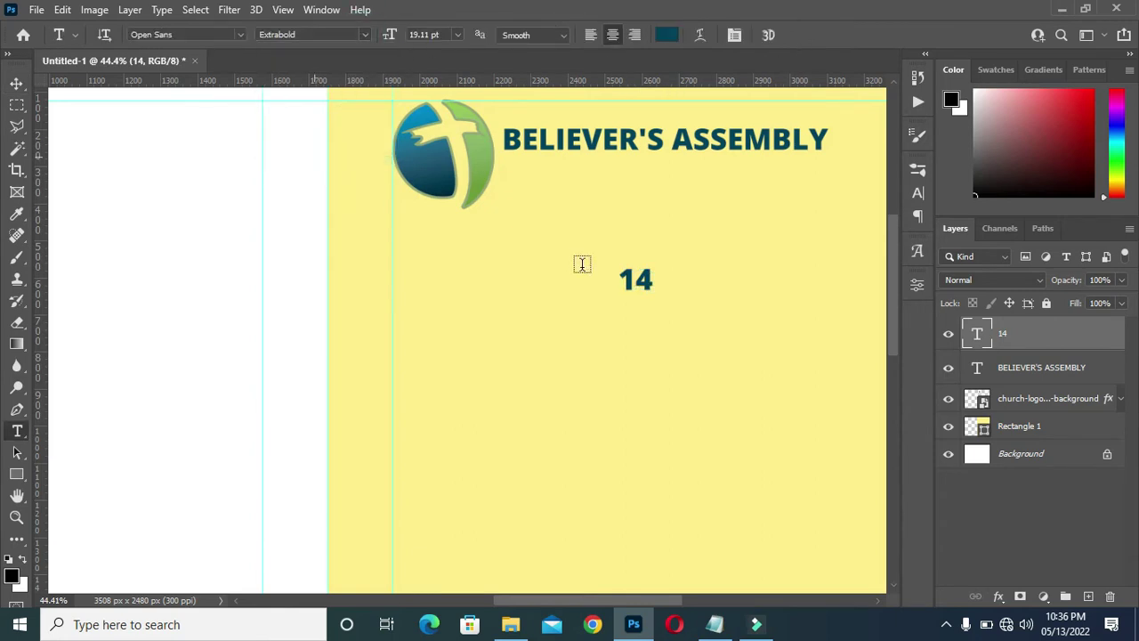
- Scale the 14 up to about 845% beneath the BELIEVER'S ASSEMBLY heading
{"action": "left_click", "coordinate": [16, 83]}
{"action": "left_click", "coordinate": [635, 290]}
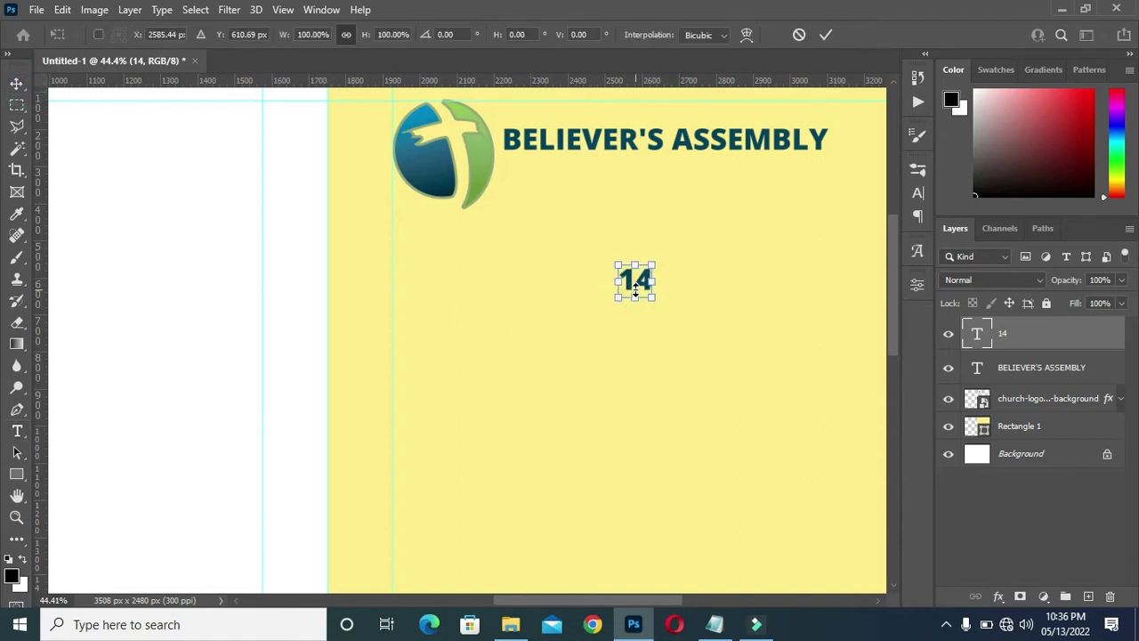
{"action": "left_click_drag", "start_coordinate": [635, 297], "coordinate": [624, 441]}
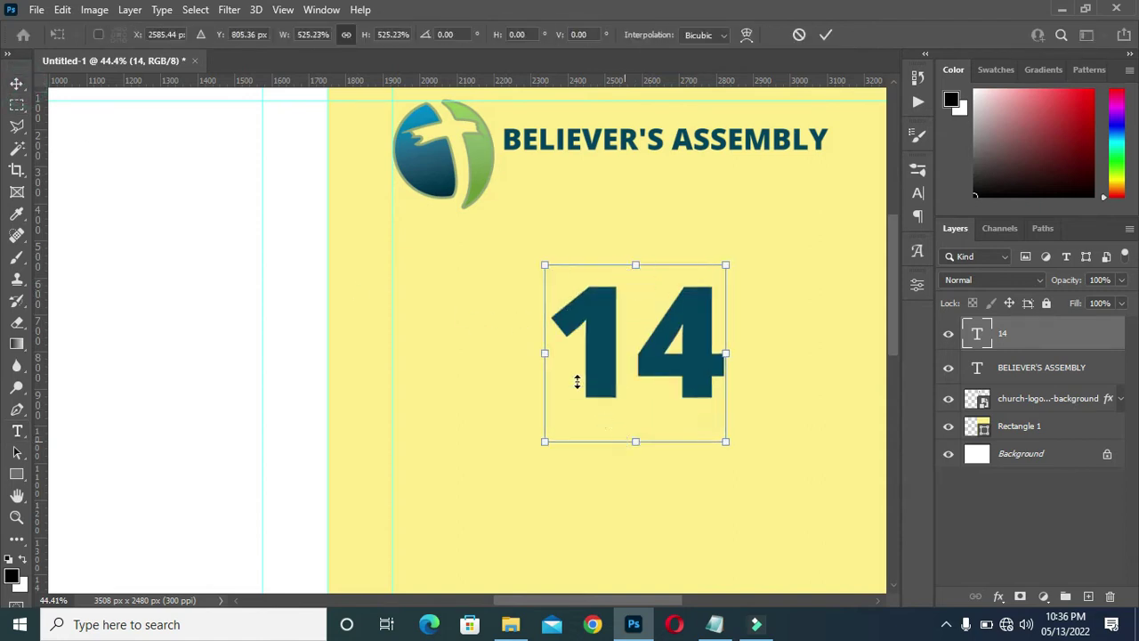
{"action": "left_click_drag", "start_coordinate": [548, 354], "coordinate": [491, 353]}
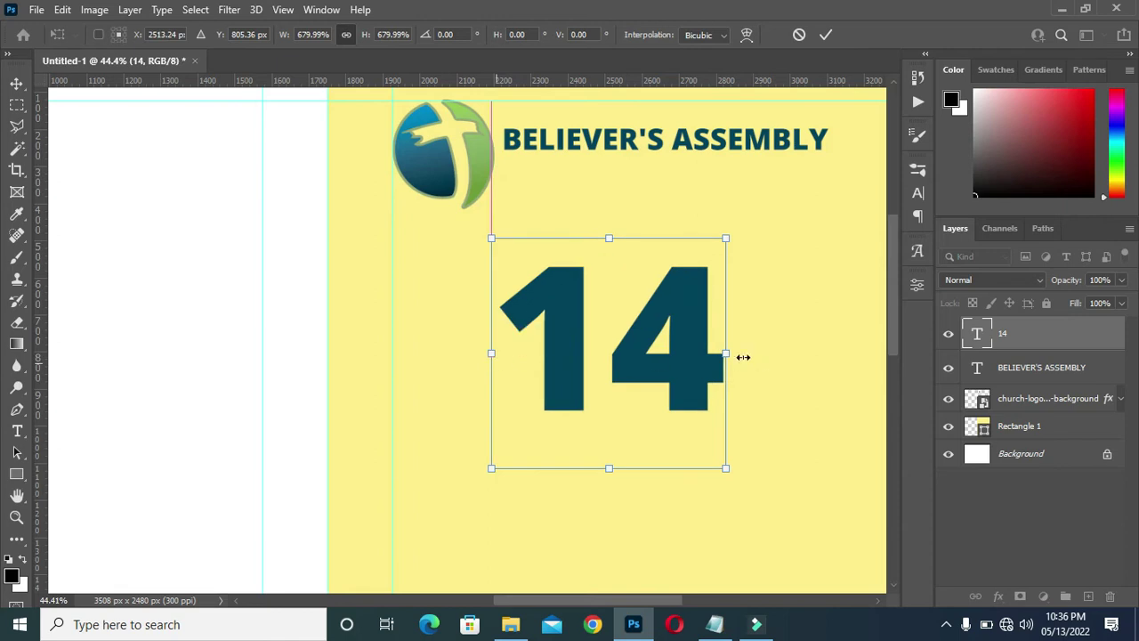
{"action": "scroll", "coordinate": [728, 352], "scroll_direction": "down", "scroll_amount": 4}
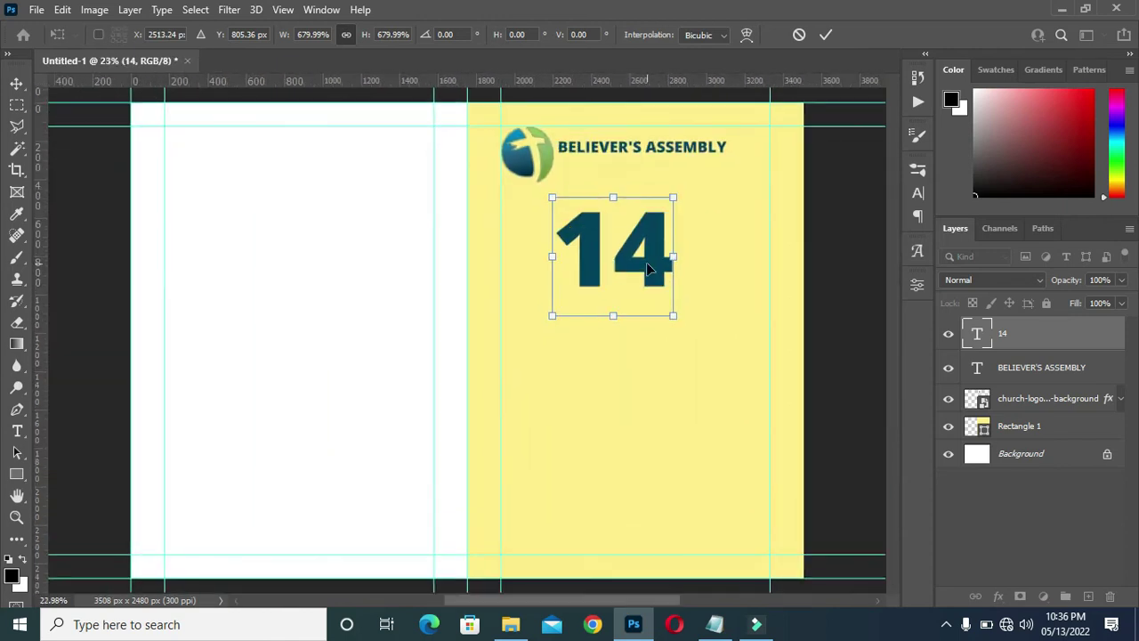
{"action": "left_click_drag", "start_coordinate": [708, 264], "coordinate": [655, 298]}
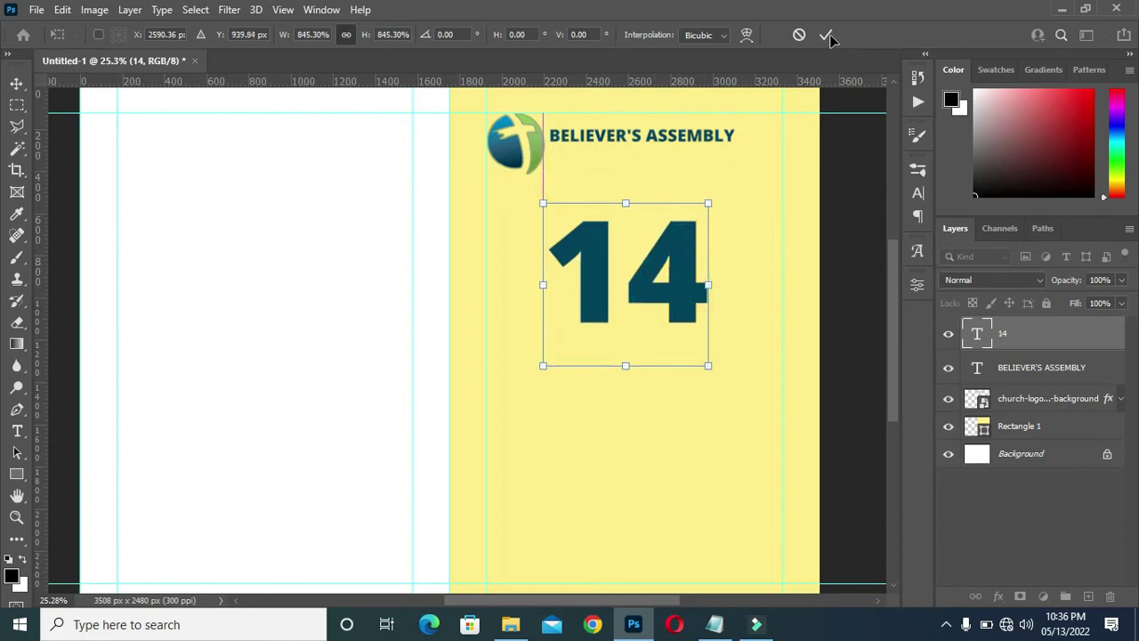
- Apply the 14's new size and tighten its digit tracking to -100
{"action": "left_click", "coordinate": [826, 35]}
{"action": "left_click", "coordinate": [919, 195]}
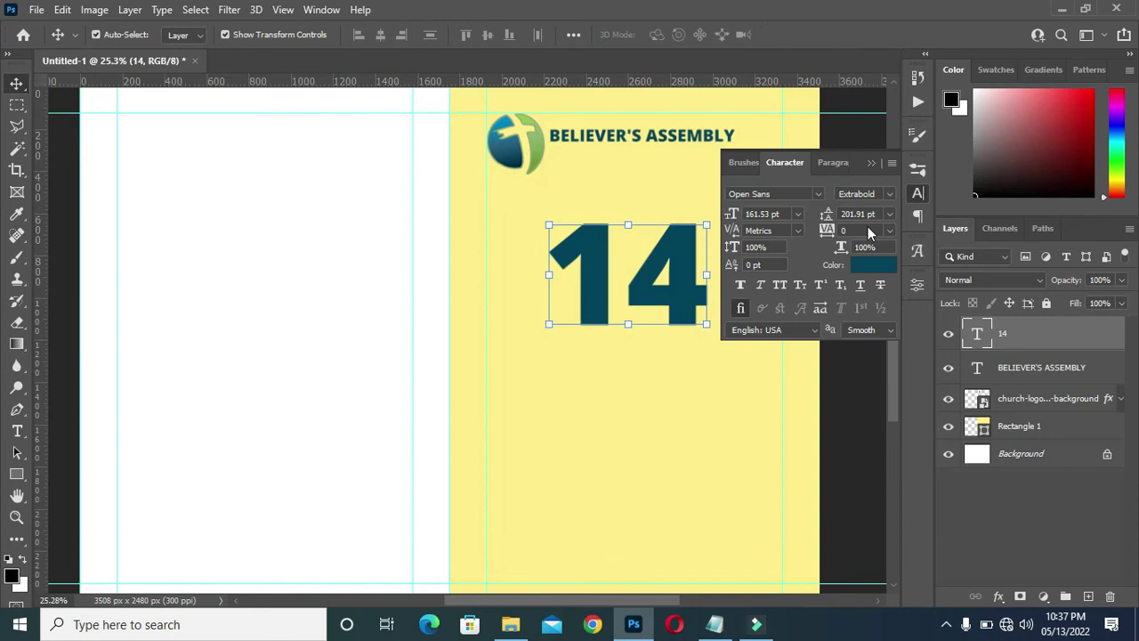
{"action": "left_click_drag", "start_coordinate": [834, 230], "coordinate": [827, 230]}
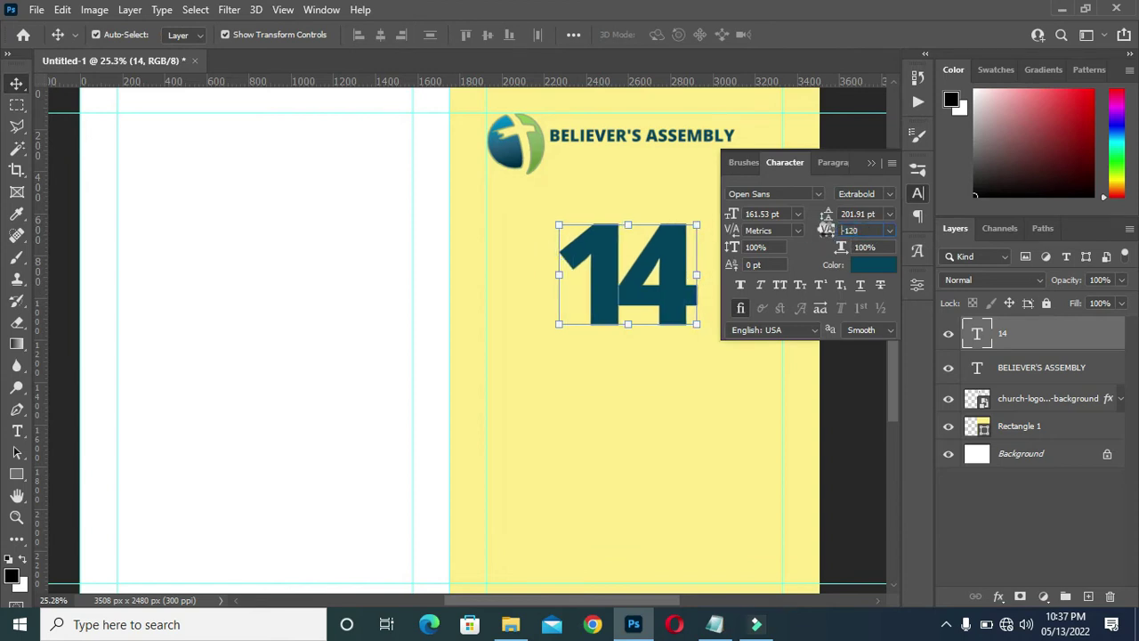
{"action": "left_click_drag", "start_coordinate": [826, 230], "coordinate": [828, 229]}
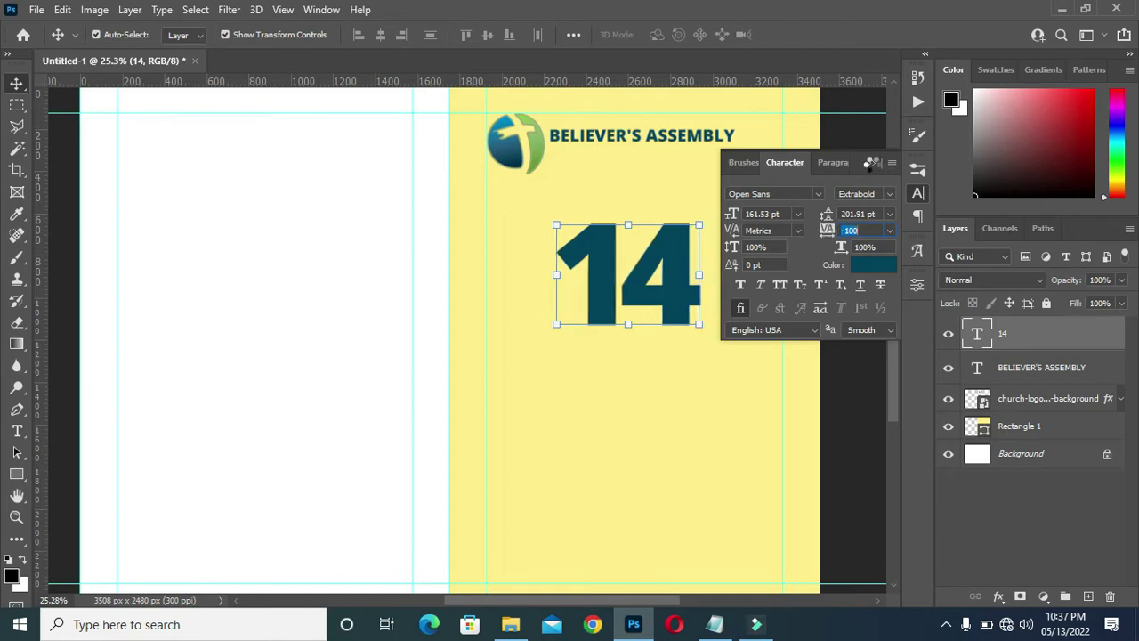
{"action": "left_click", "coordinate": [871, 162]}
- Stretch the 14 slightly larger, to about 119%, and apply it
{"action": "key", "text": "ctrl+t"}
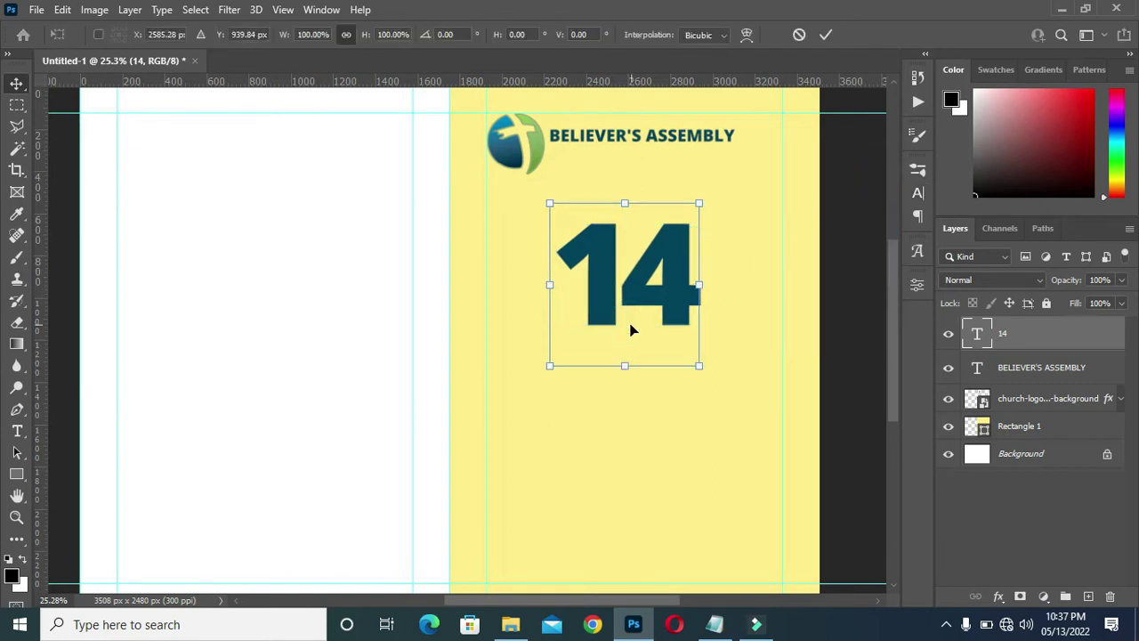
{"action": "left_click_drag", "start_coordinate": [626, 365], "coordinate": [628, 395]}
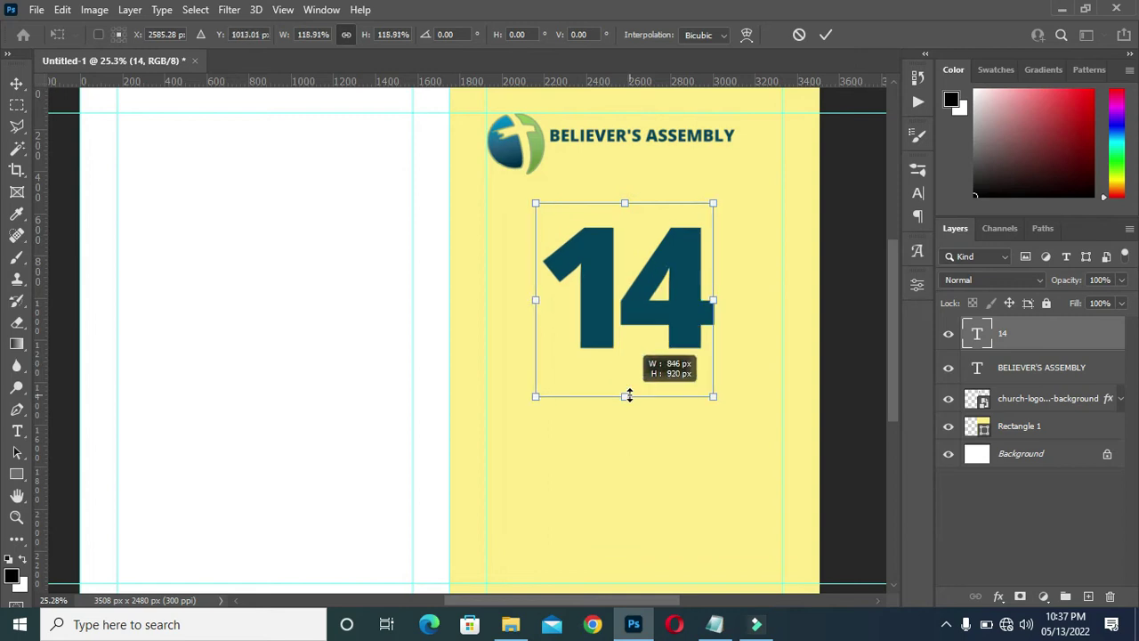
{"action": "left_click", "coordinate": [825, 34]}
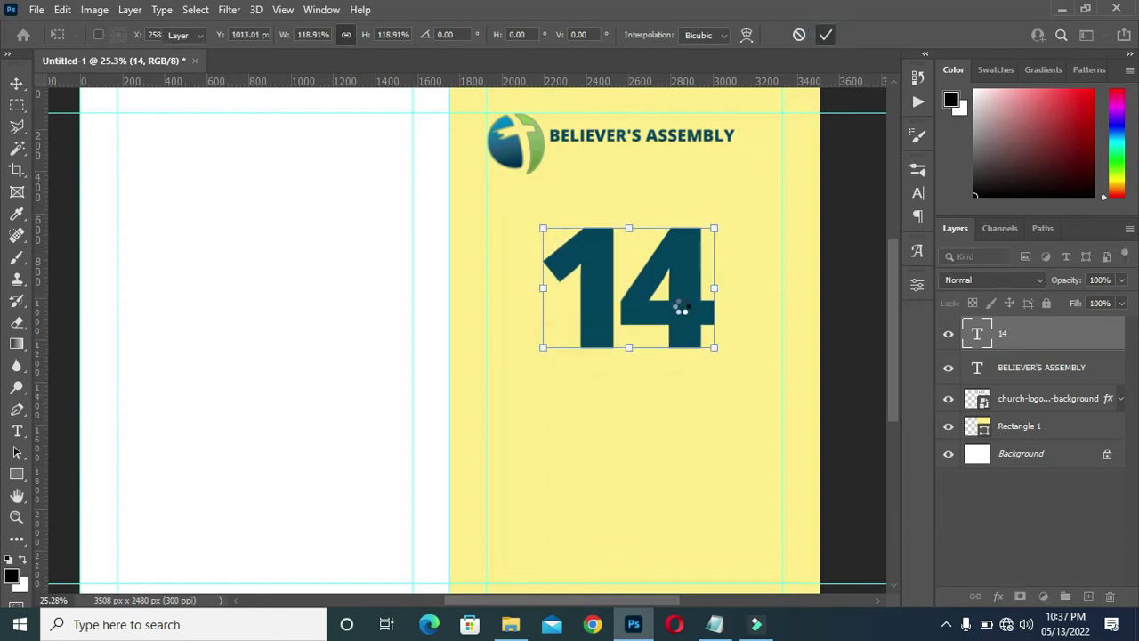
- Copy the word 'Days' from the Notepad notes, then minimize Notepad
{"action": "scroll", "coordinate": [680, 309], "scroll_direction": "up", "scroll_amount": 1}
{"action": "scroll", "coordinate": [792, 294], "scroll_direction": "up", "scroll_amount": 1}
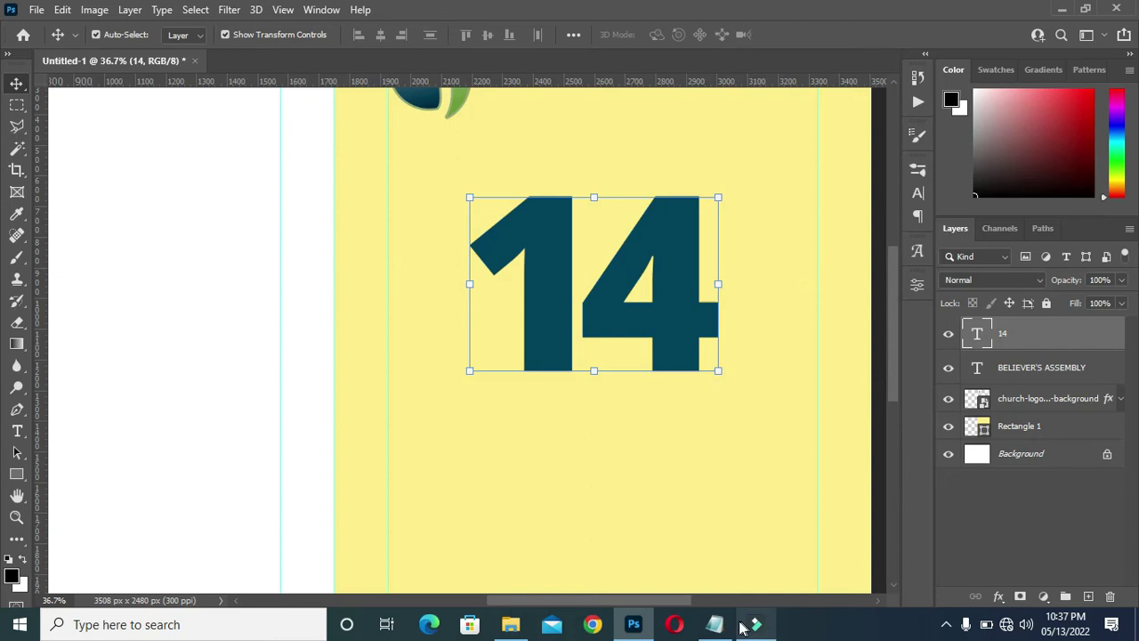
{"action": "left_click", "coordinate": [714, 624]}
{"action": "left_click_drag", "start_coordinate": [220, 214], "coordinate": [243, 215]}
{"action": "right_click", "coordinate": [231, 211]}
{"action": "left_click", "coordinate": [305, 269]}
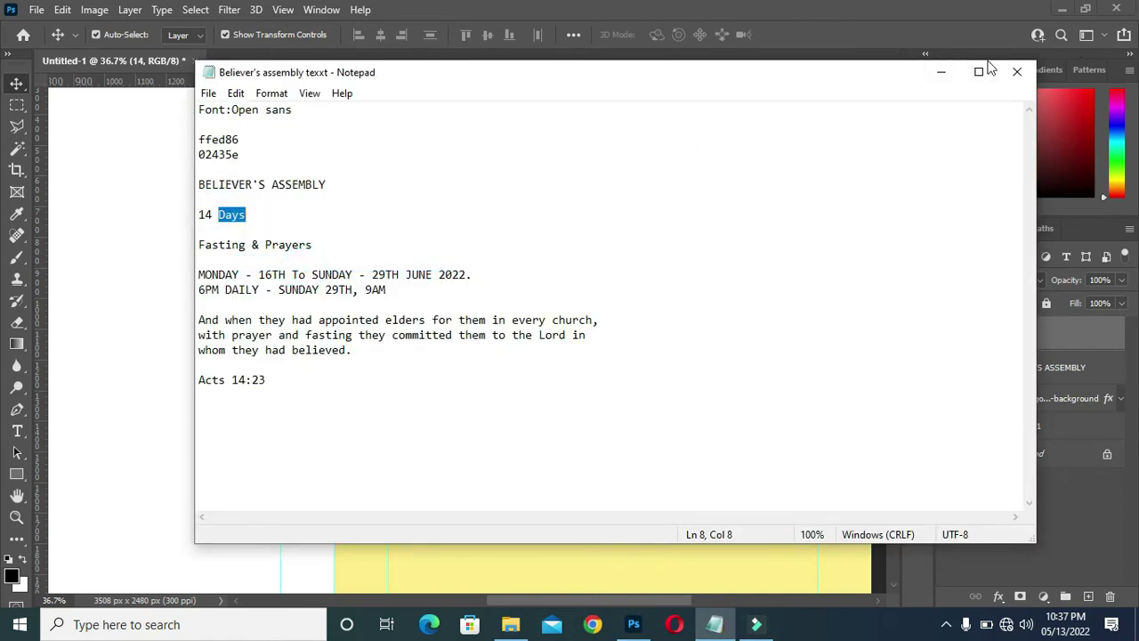
{"action": "left_click", "coordinate": [940, 72]}
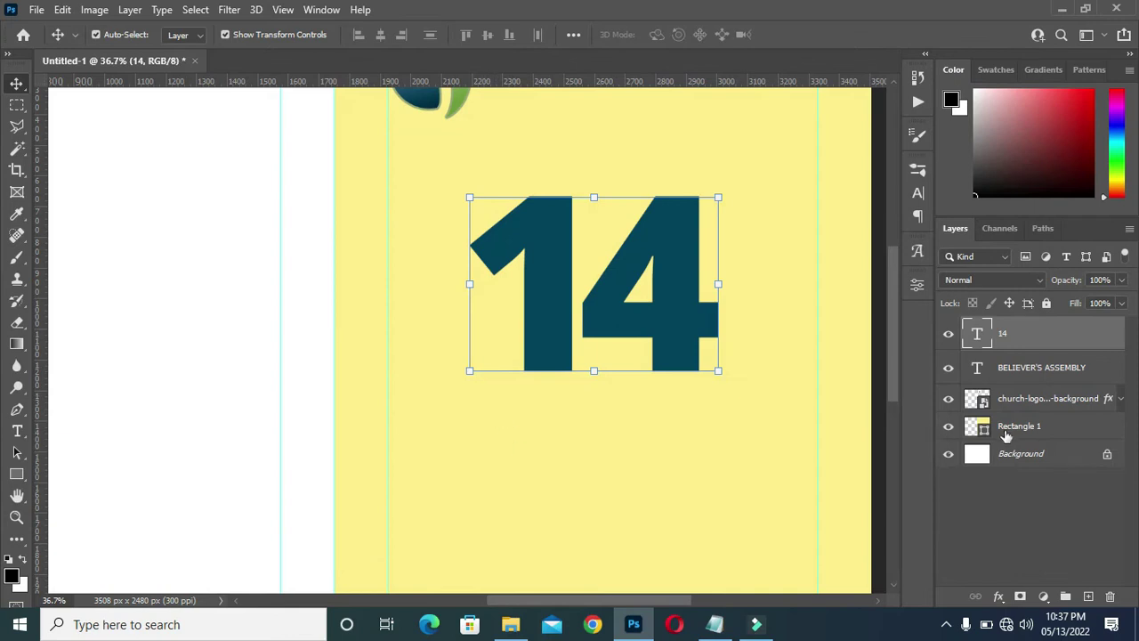
- Centre the 14 horizontally on the yellow Rectangle 1
{"action": "left_click", "coordinate": [1007, 434], "text": "ctrl"}
{"action": "left_click", "coordinate": [380, 36]}
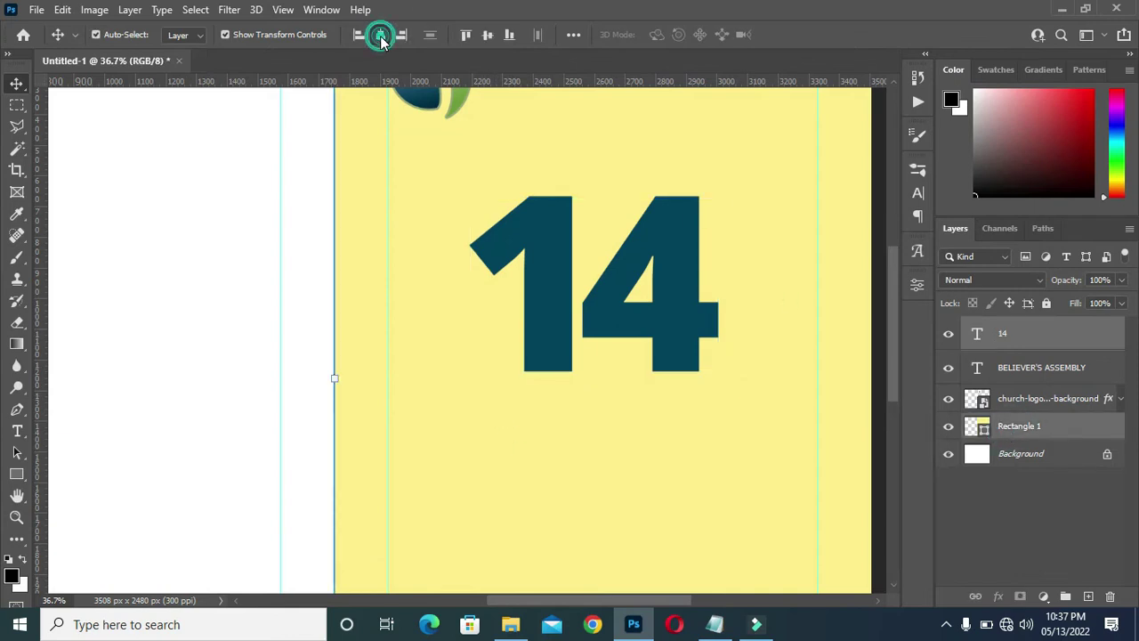
{"action": "scroll", "coordinate": [436, 174], "scroll_direction": "down", "scroll_amount": 2}
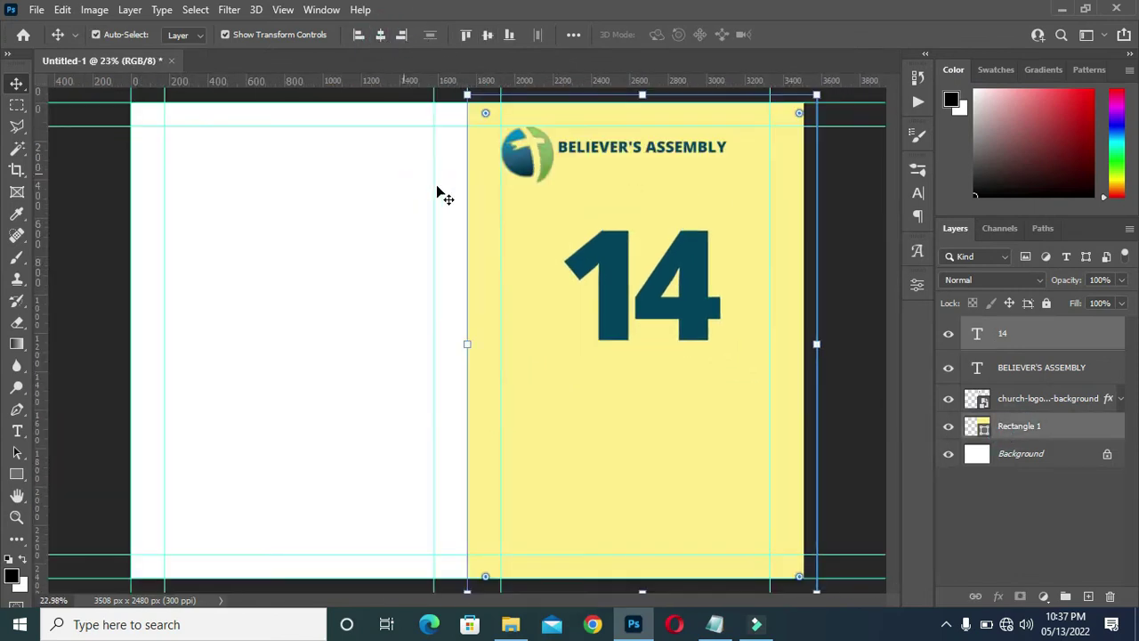
- Pull the yellow rectangle's right edge back in to the page edge
{"action": "left_click", "coordinate": [847, 301]}
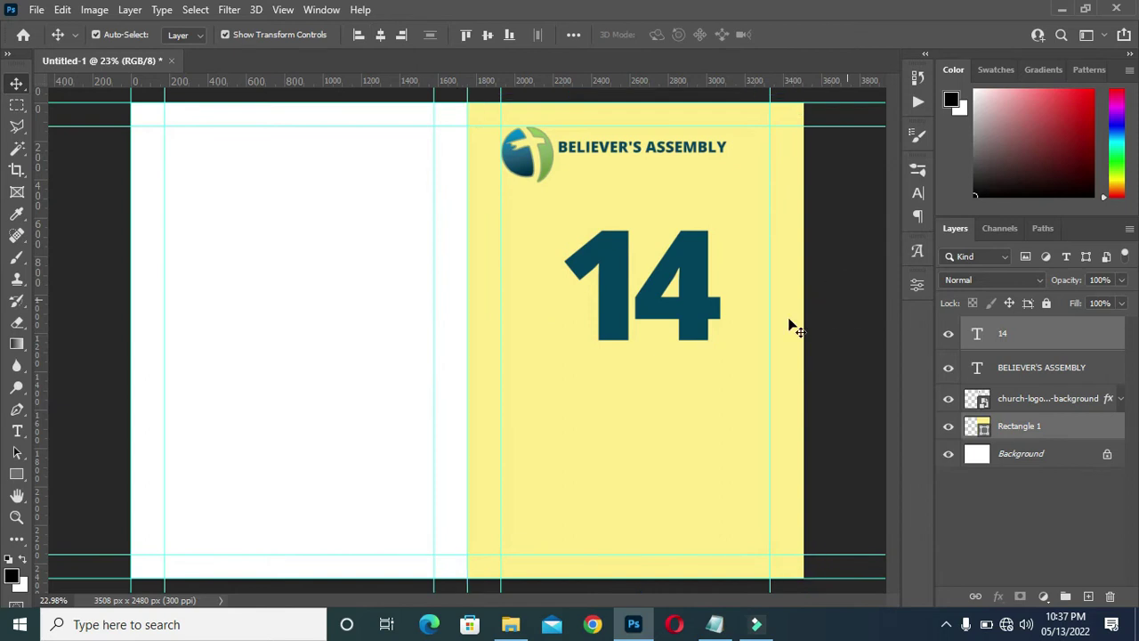
{"action": "left_click", "coordinate": [728, 361]}
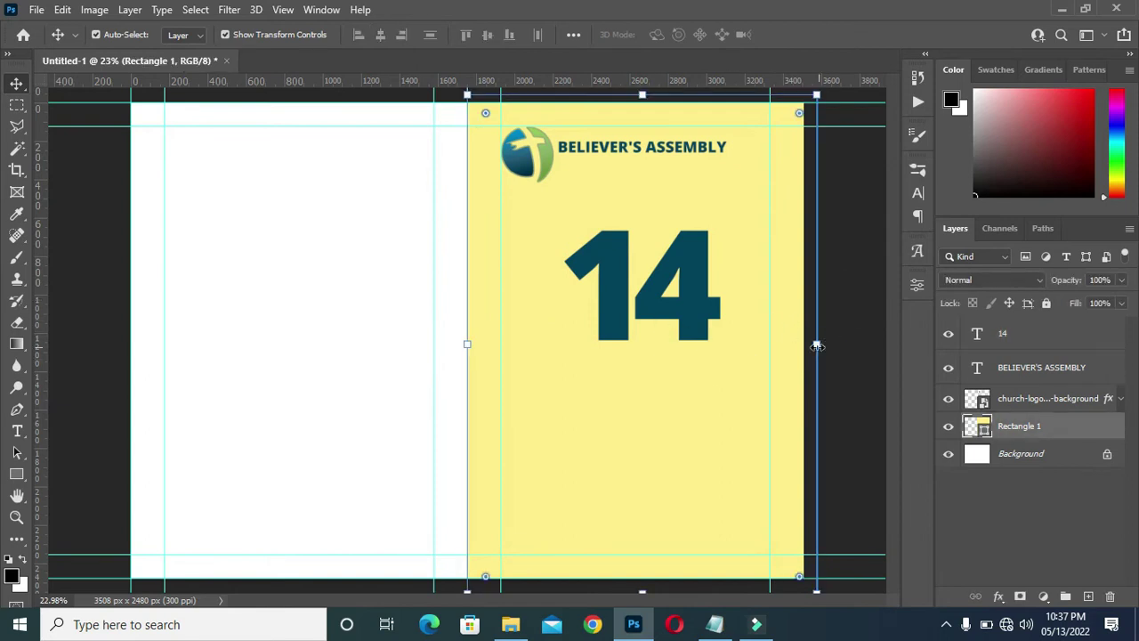
{"action": "left_click_drag", "start_coordinate": [817, 344], "coordinate": [803, 344]}
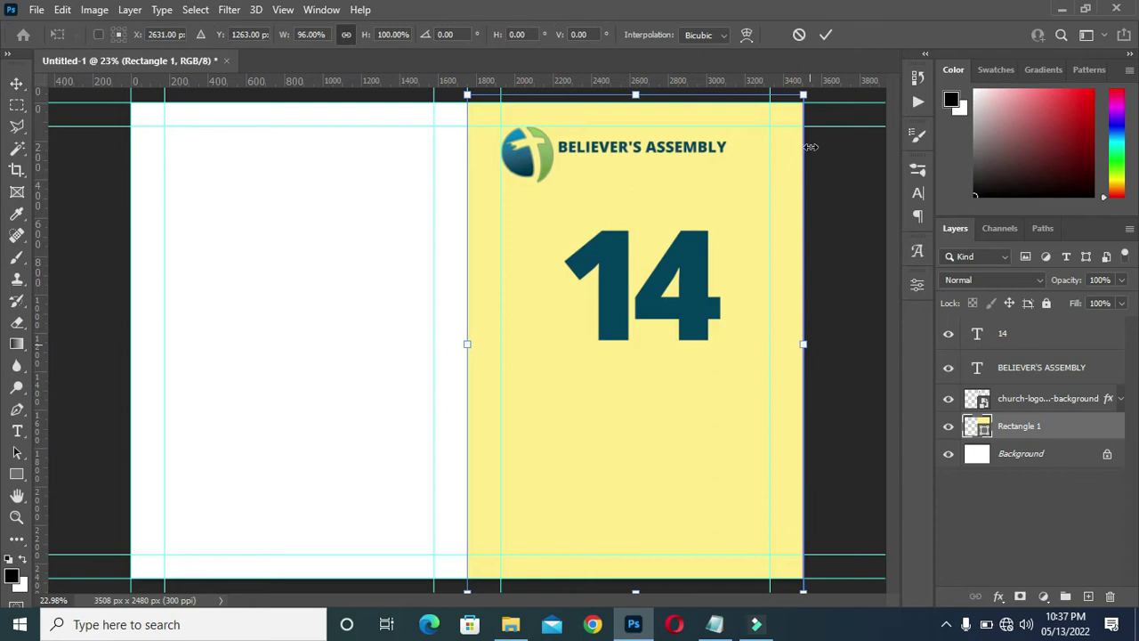
{"action": "left_click", "coordinate": [1006, 334]}
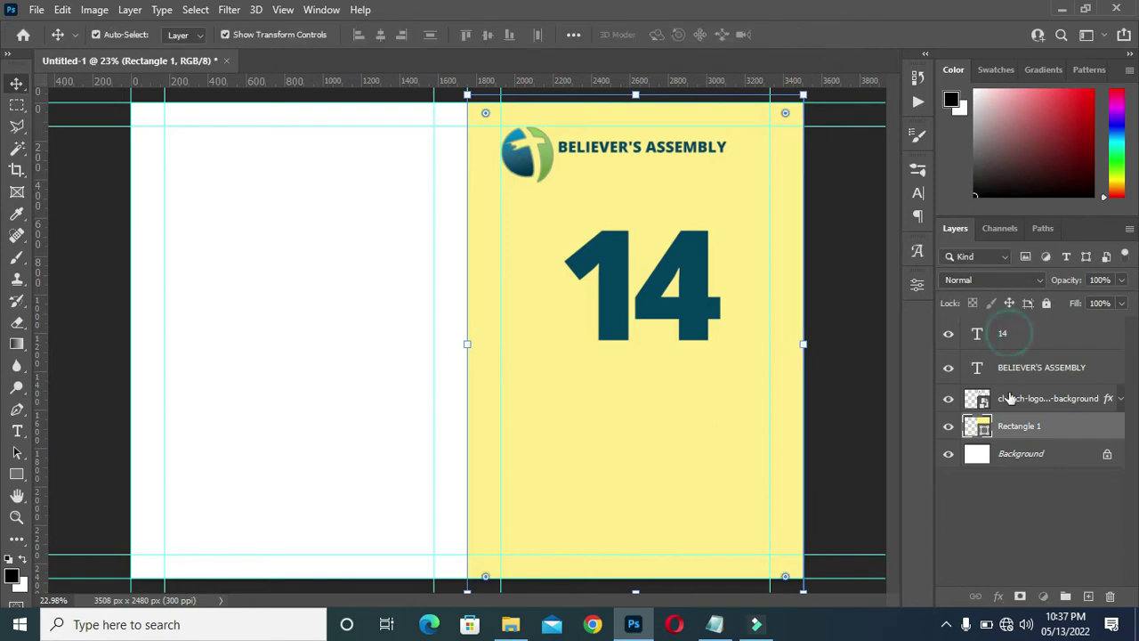
- Re-centre the 14 and centre the BELIEVER'S ASSEMBLY heading horizontally on Rectangle 1
{"action": "left_click", "coordinate": [1019, 426], "text": "ctrl"}
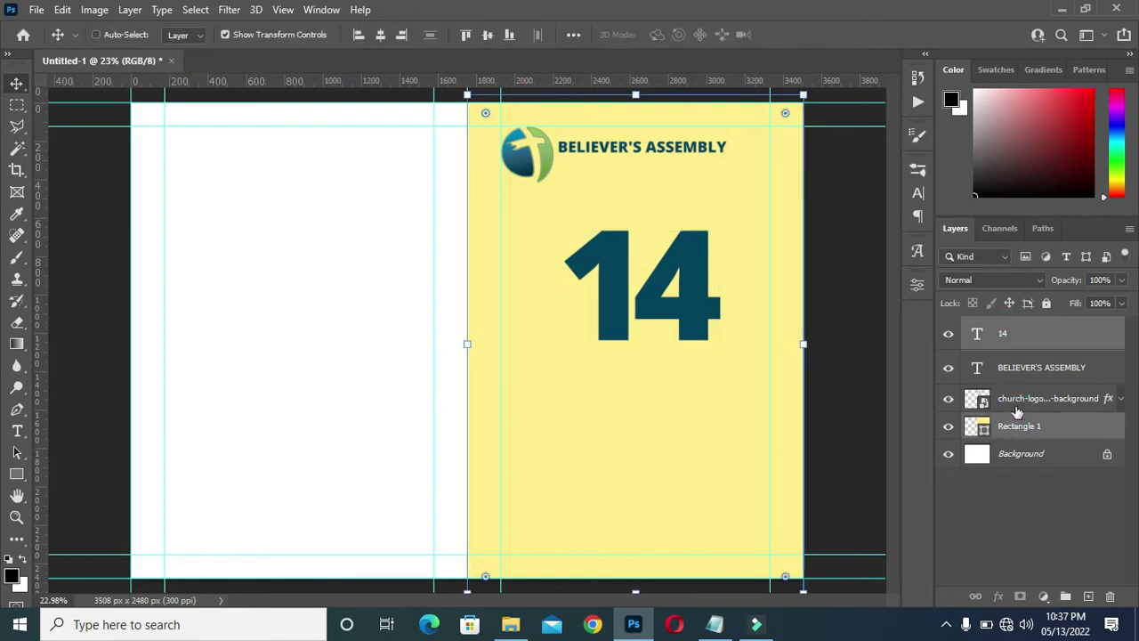
{"action": "left_click", "coordinate": [380, 36]}
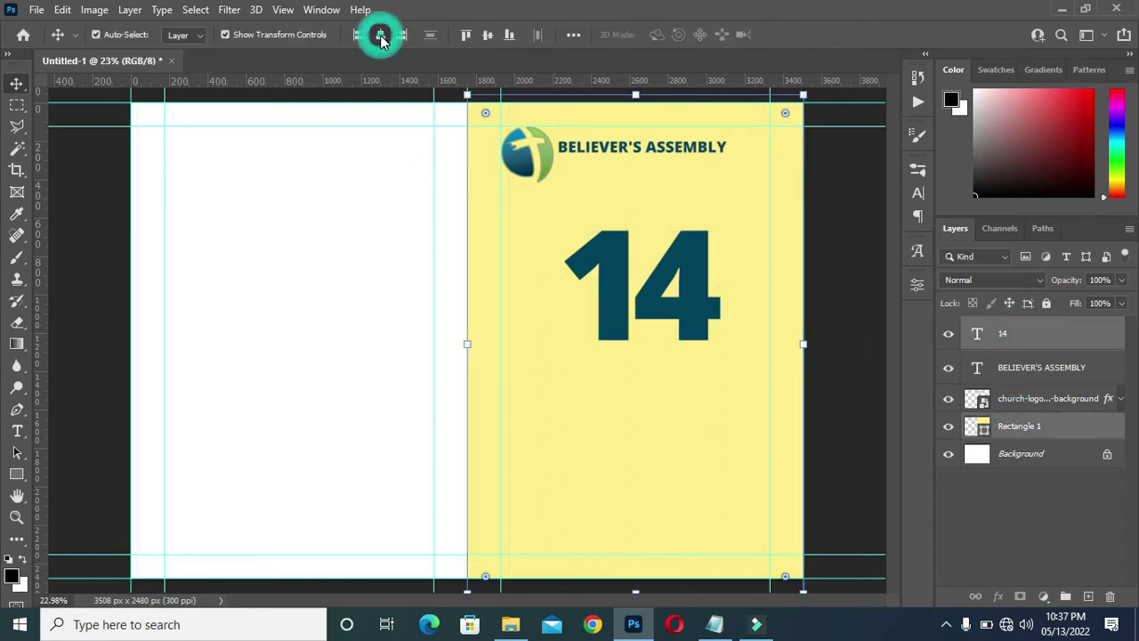
{"action": "left_click", "coordinate": [1043, 368]}
{"action": "left_click", "coordinate": [1032, 430], "text": "ctrl"}
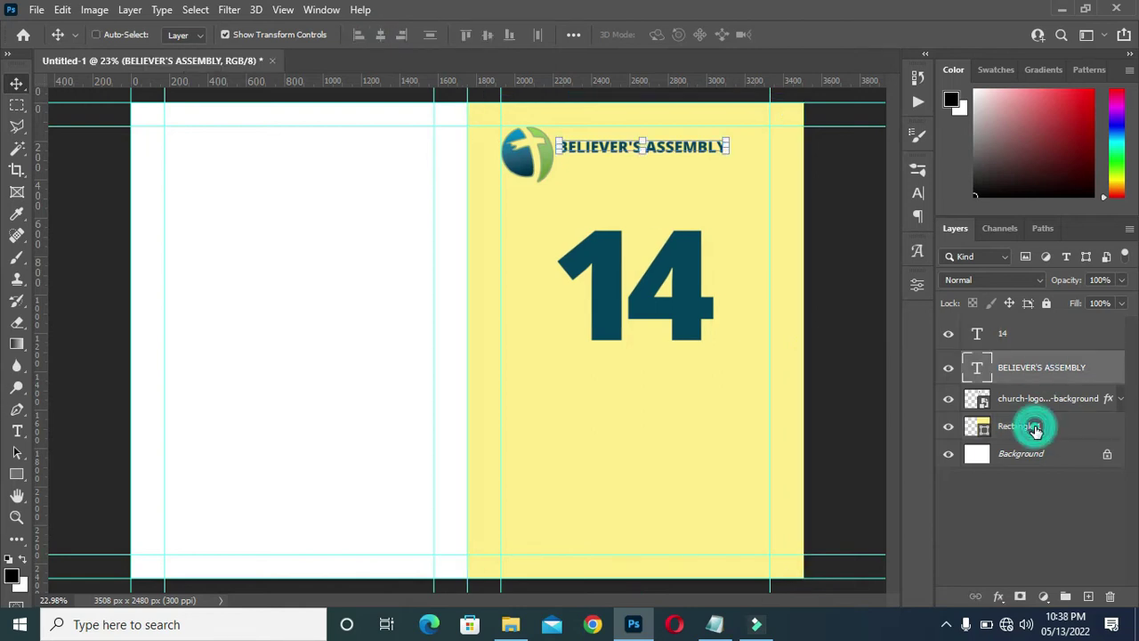
{"action": "left_click", "coordinate": [380, 36]}
{"action": "left_click", "coordinate": [837, 217]}
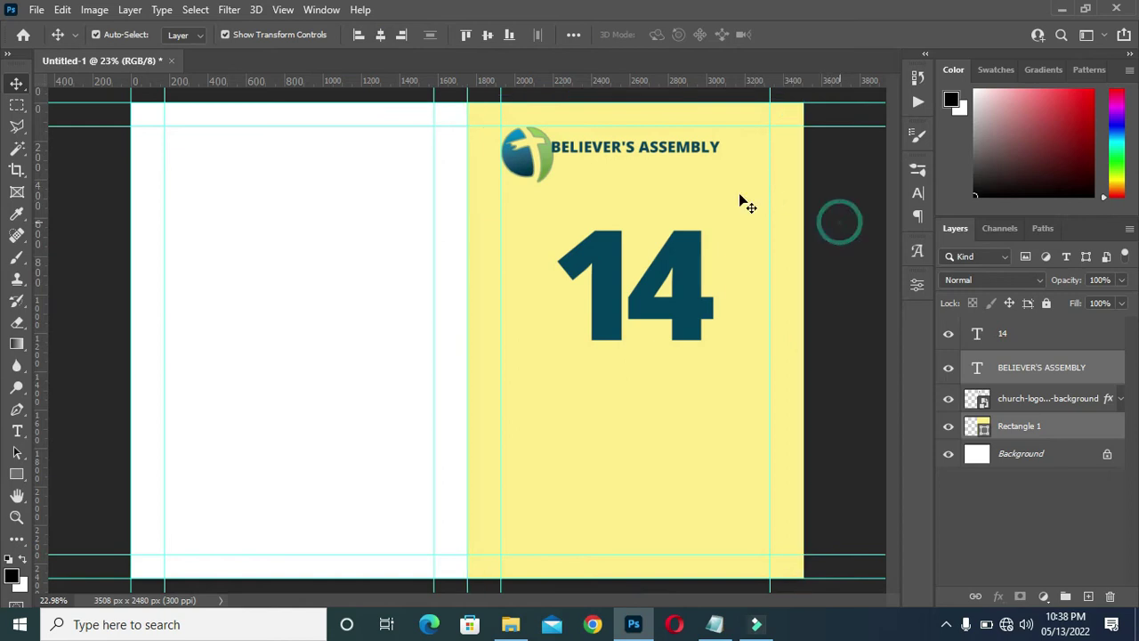
- Shrink the church logo to about 2.71% beside the BELIEVER'S ASSEMBLY heading
{"action": "left_click", "coordinate": [533, 169]}
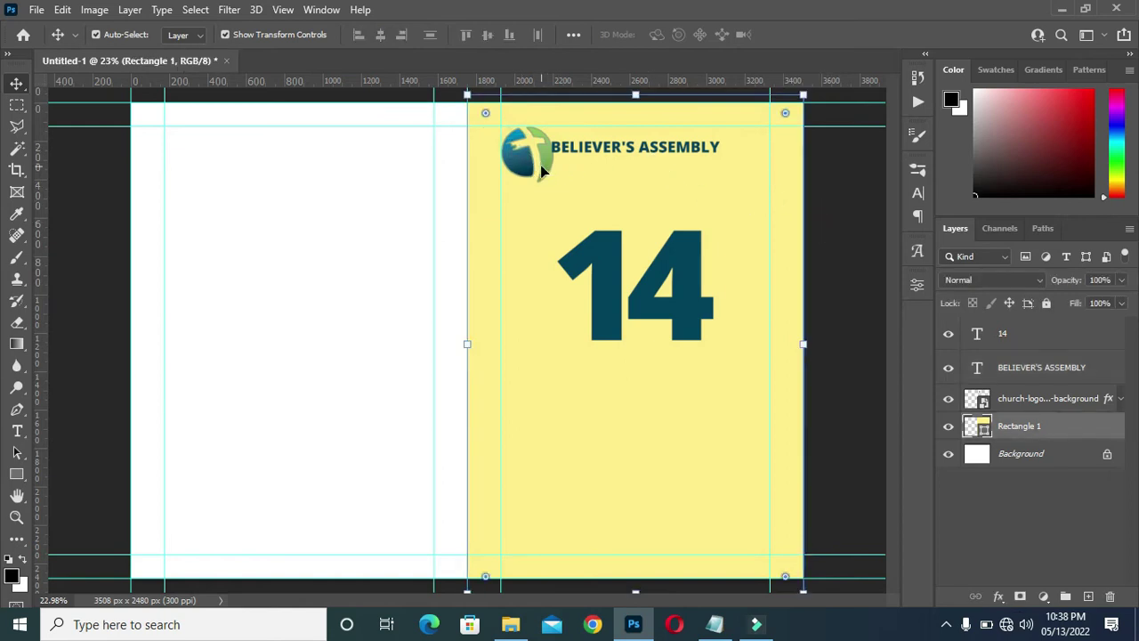
{"action": "left_click", "coordinate": [544, 172]}
{"action": "key", "text": "ctrl+t"}
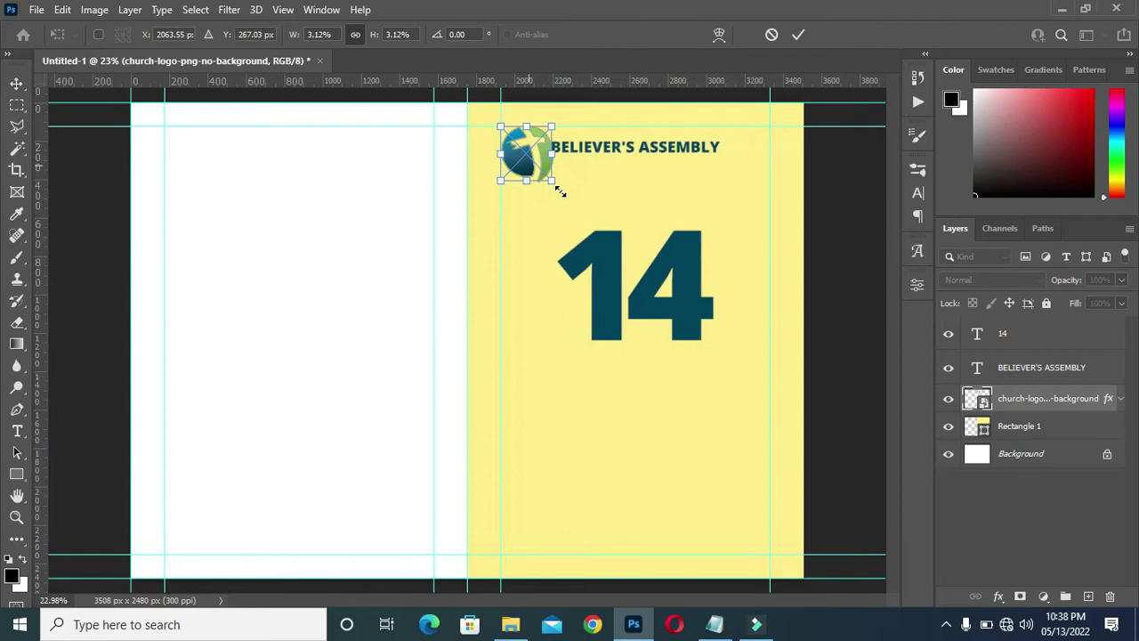
{"action": "mouse_move", "coordinate": [552, 182]}
{"action": "left_mouse_down"}
{"action": "mouse_move", "coordinate": [527, 178]}
{"action": "mouse_move", "coordinate": [546, 174]}
{"action": "left_mouse_up"}
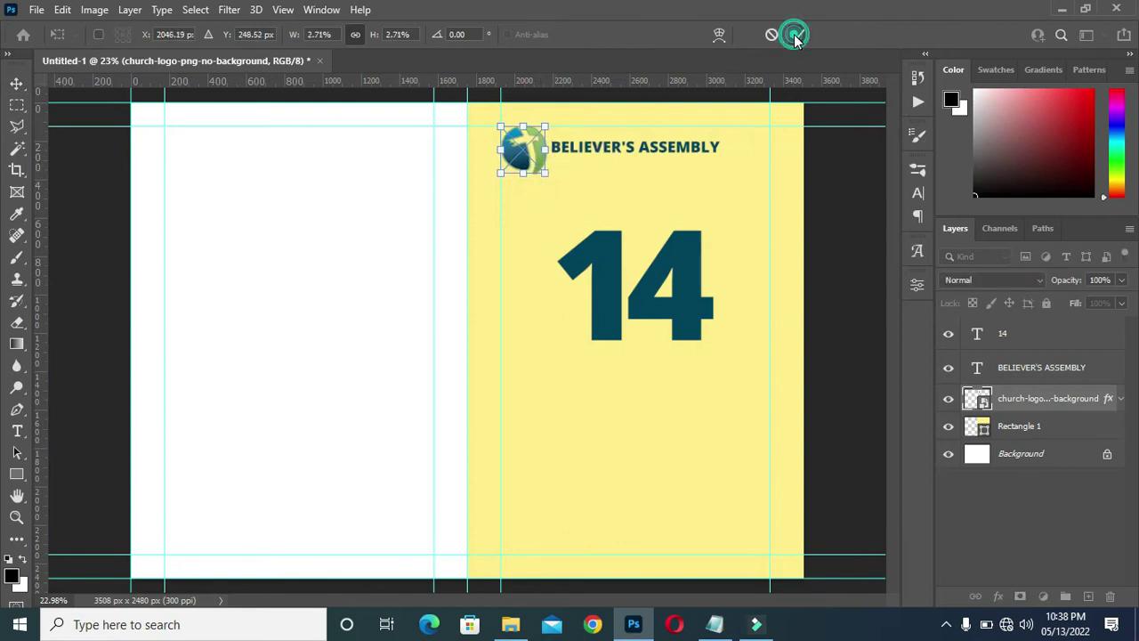
{"action": "left_click", "coordinate": [794, 35]}
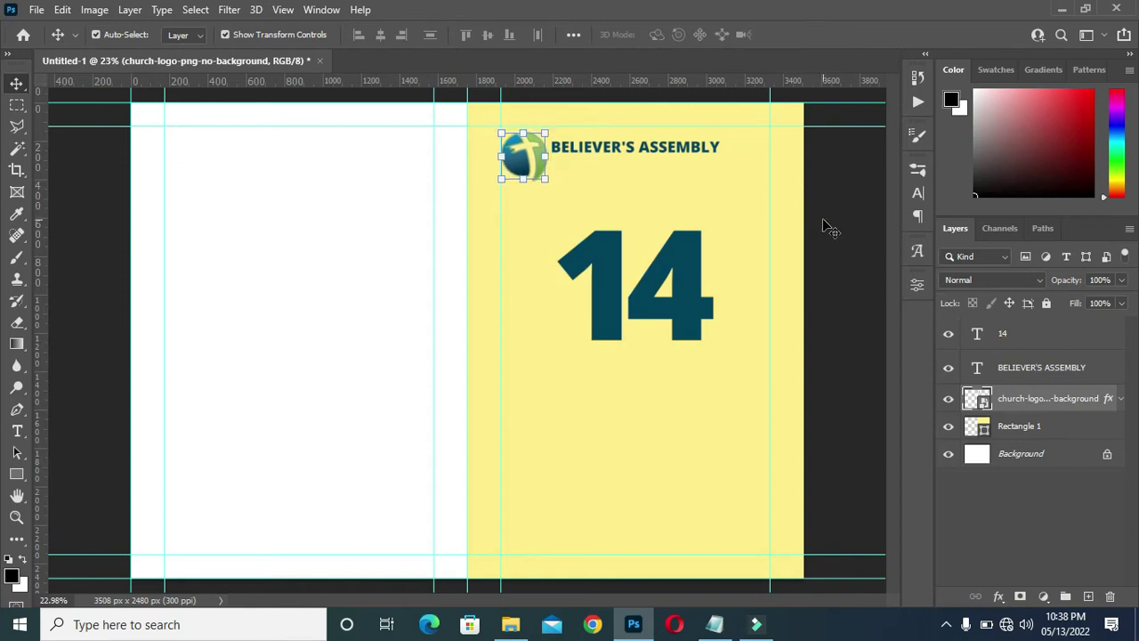
{"action": "left_click", "coordinate": [824, 221]}
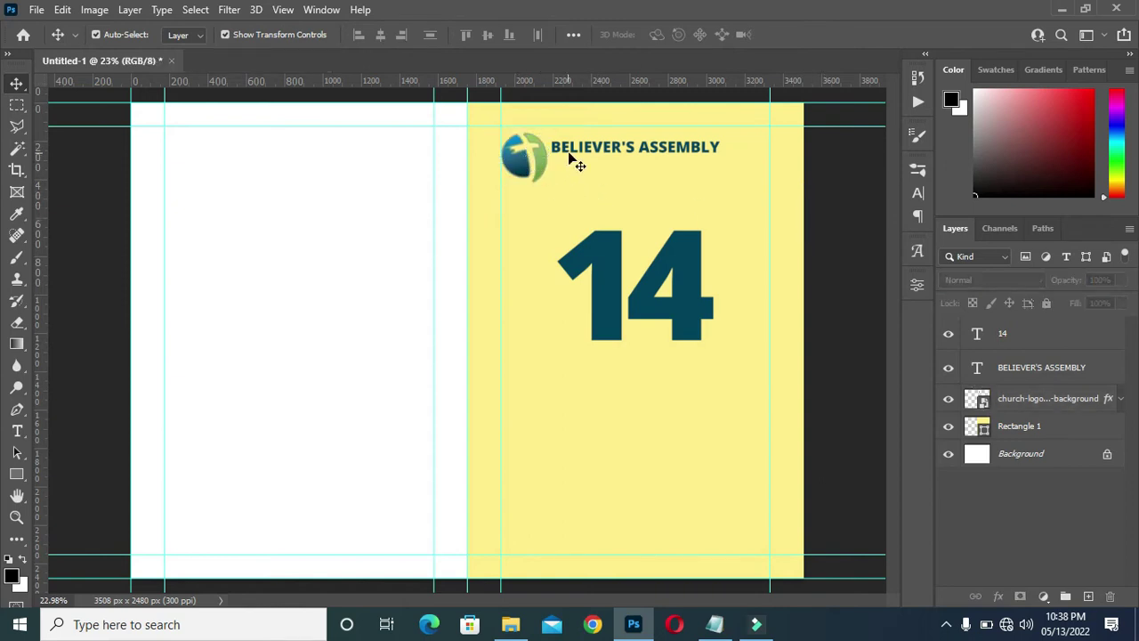
{"action": "scroll", "coordinate": [592, 178], "scroll_direction": "down", "scroll_amount": 1}
{"action": "scroll", "coordinate": [539, 194], "scroll_direction": "up", "scroll_amount": 2}
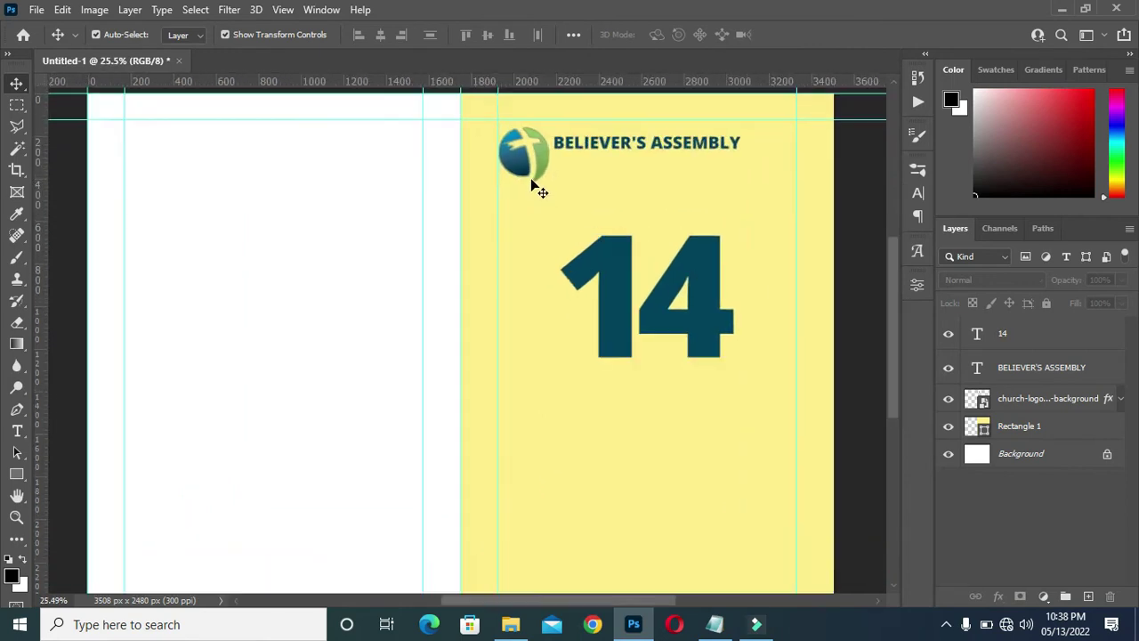
{"action": "scroll", "coordinate": [680, 352], "scroll_direction": "up", "scroll_amount": 1}
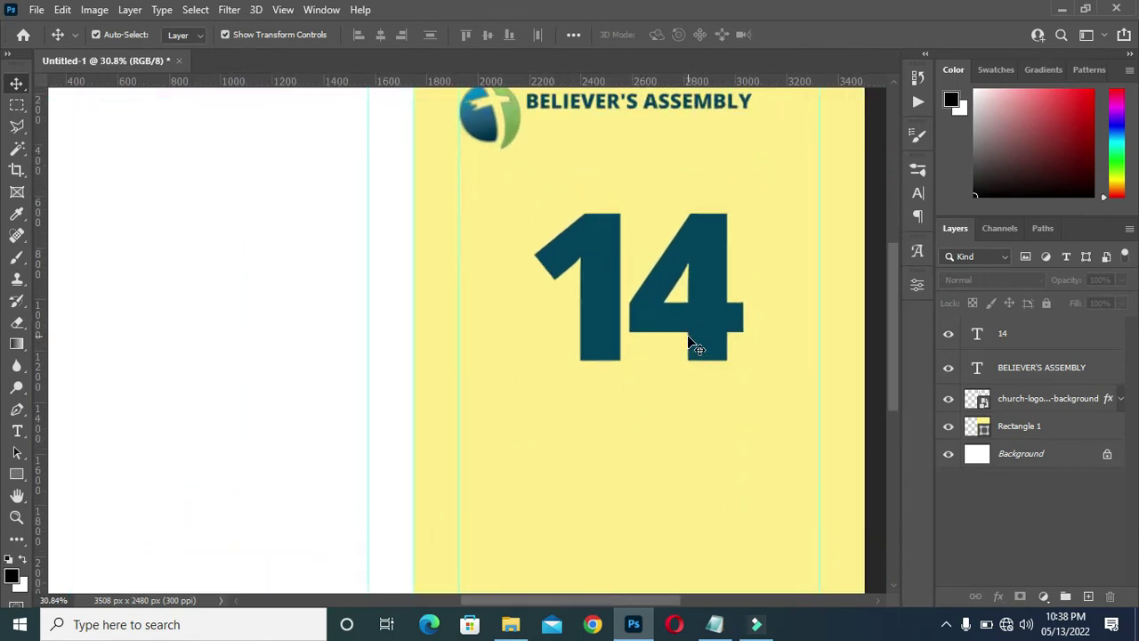
- Create a new text line reading 'Days' below the 14
{"action": "key", "text": "t"}
{"action": "left_click", "coordinate": [656, 401]}
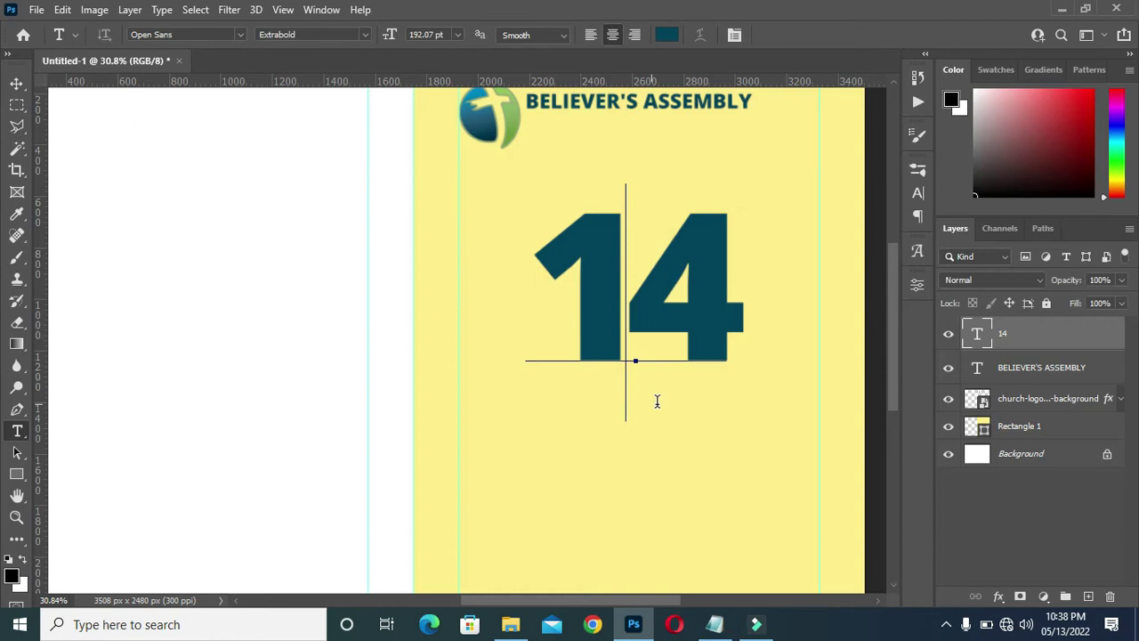
{"action": "left_click", "coordinate": [795, 35]}
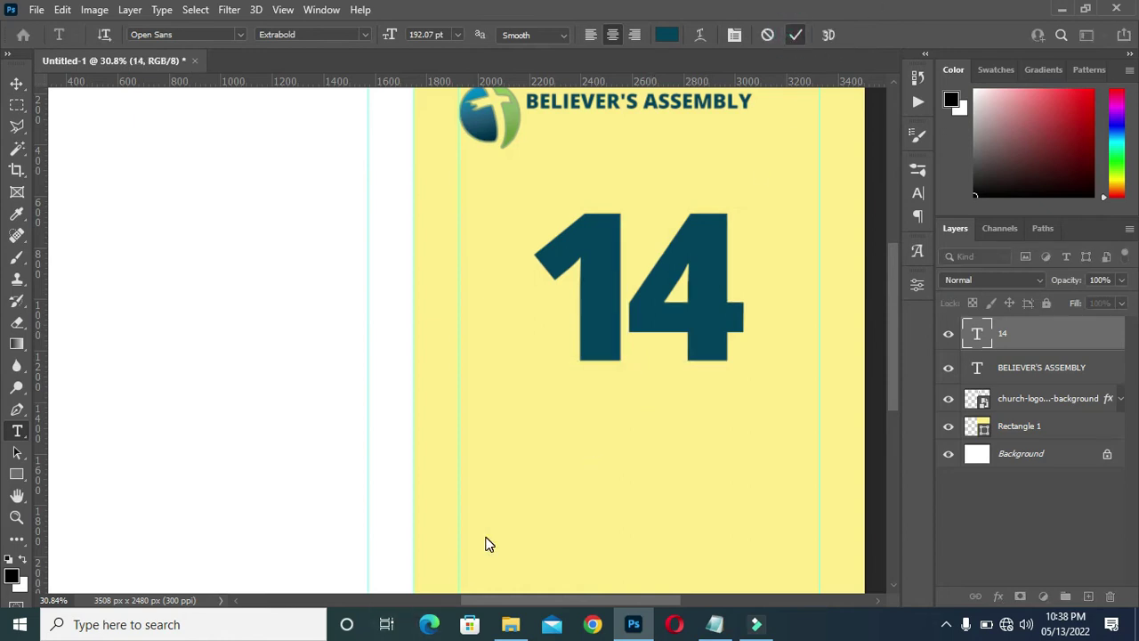
{"action": "left_click", "coordinate": [526, 517]}
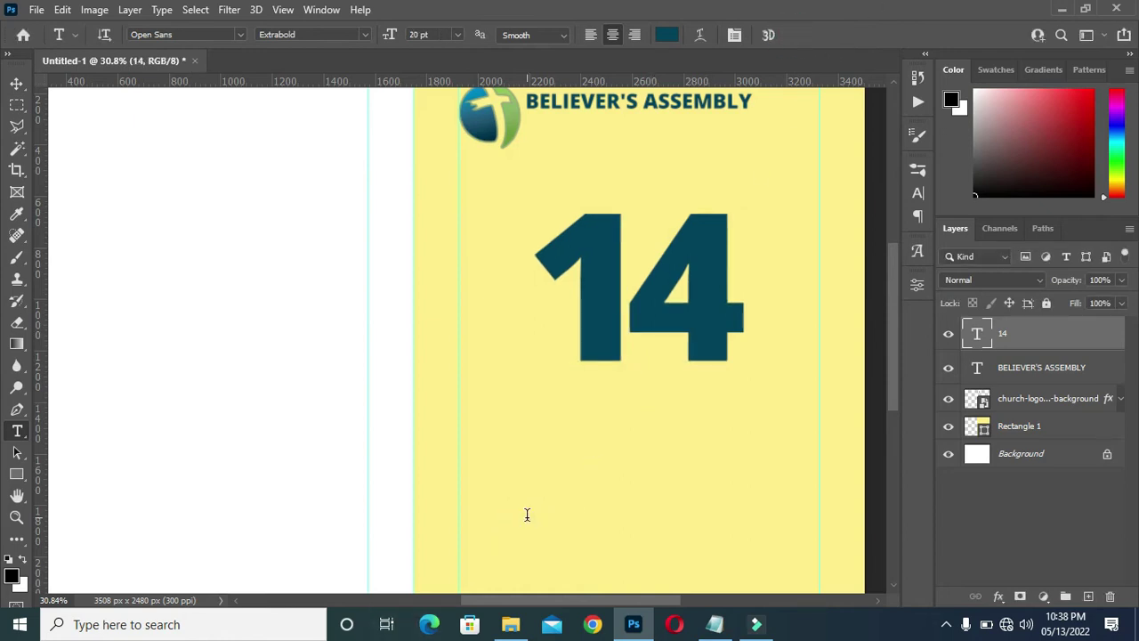
{"action": "left_click", "coordinate": [527, 515]}
{"action": "left_click", "coordinate": [536, 514]}
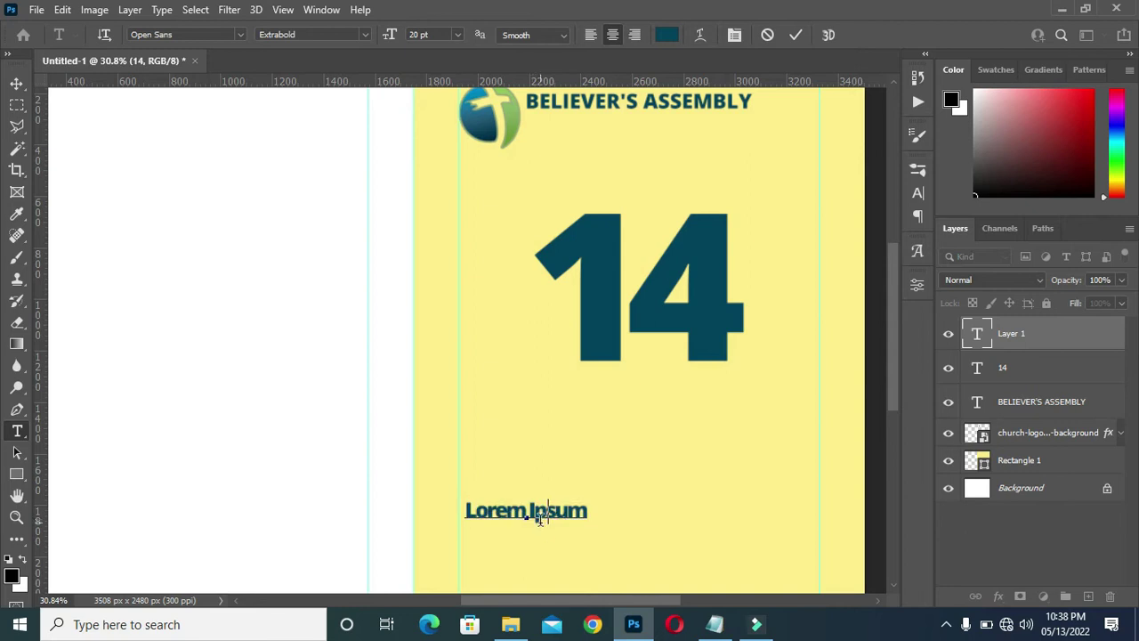
{"action": "key", "text": "ctrl+a"}
{"action": "type", "text": "Days"}
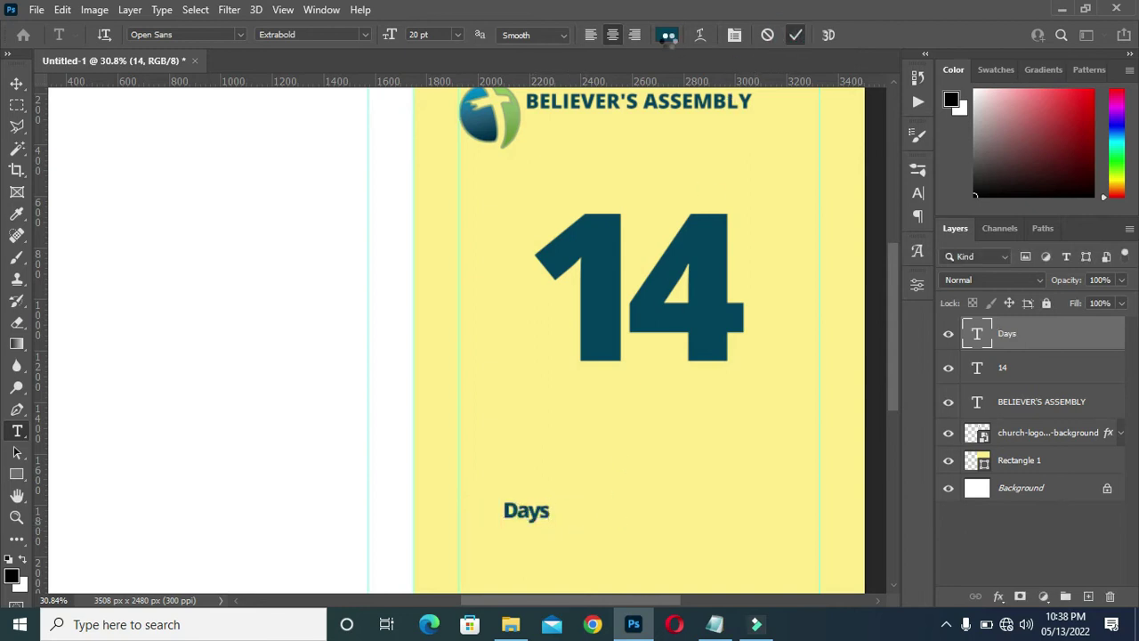
- Set the Days text colour to white
{"action": "left_click", "coordinate": [666, 36]}
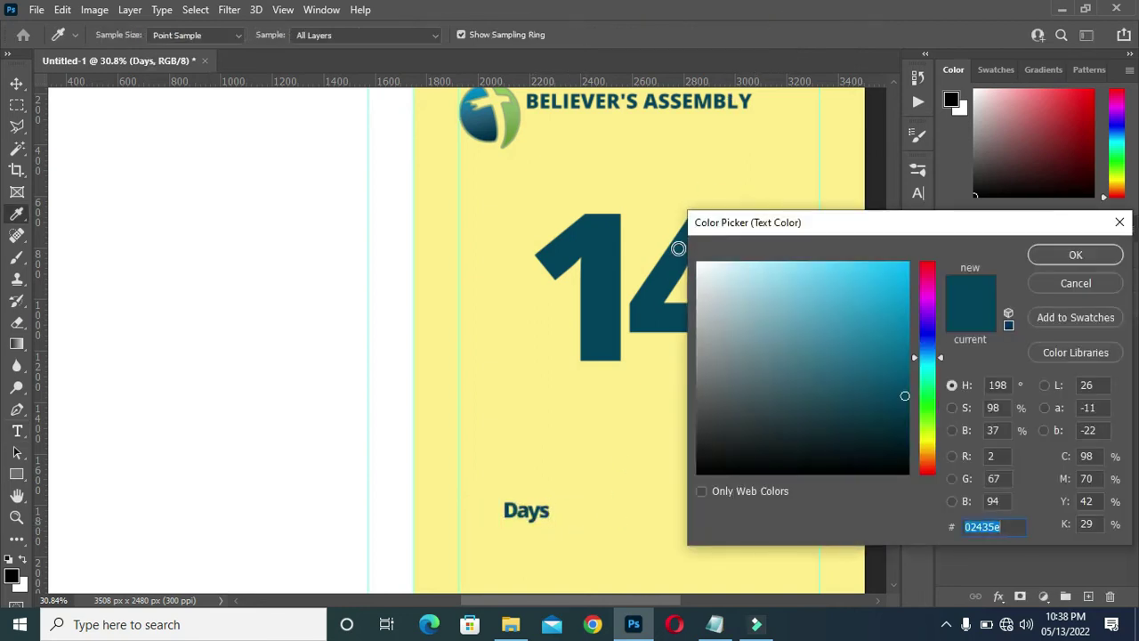
{"action": "left_click", "coordinate": [698, 263]}
{"action": "left_click", "coordinate": [1076, 255]}
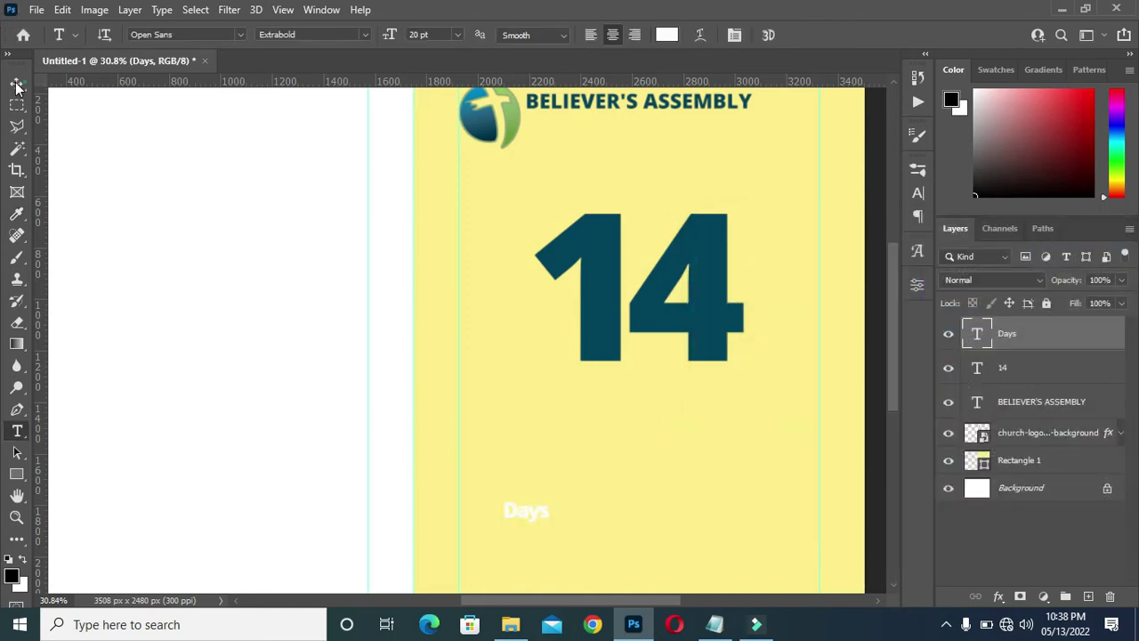
- Move the white Days text onto the lower right of the 14
{"action": "key", "text": "v"}
{"action": "left_click_drag", "start_coordinate": [538, 520], "coordinate": [718, 324]}
{"action": "scroll", "coordinate": [718, 323], "scroll_direction": "up", "scroll_amount": 3}
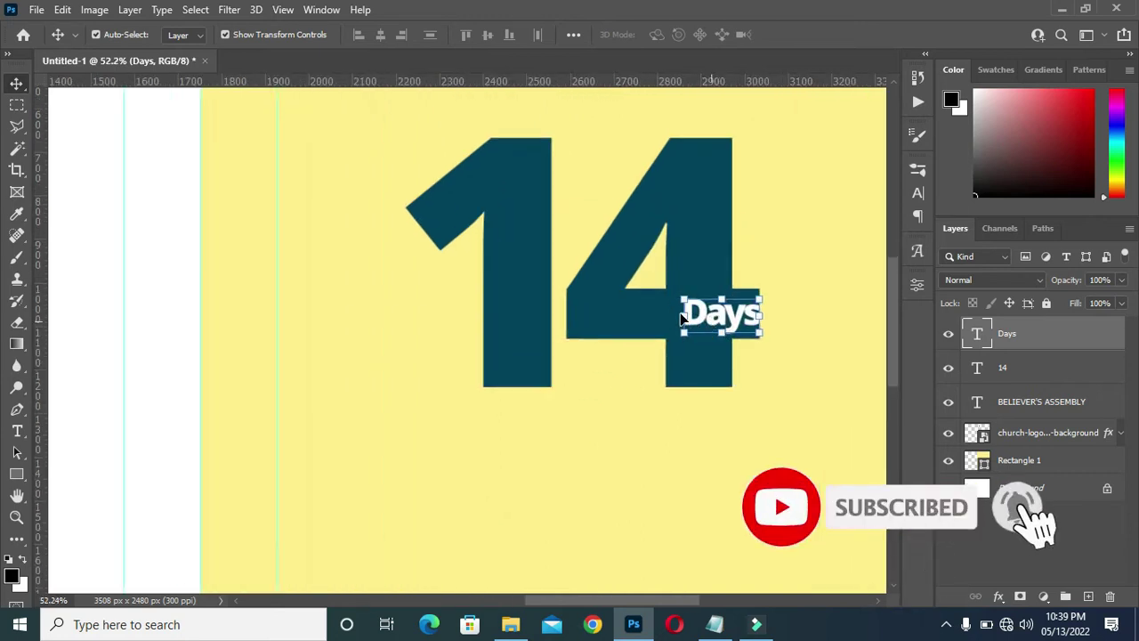
- Enlarge Days to about 124% and reselect its layer
{"action": "key", "text": "ctrl+t"}
{"action": "left_click_drag", "start_coordinate": [683, 317], "coordinate": [661, 318]}
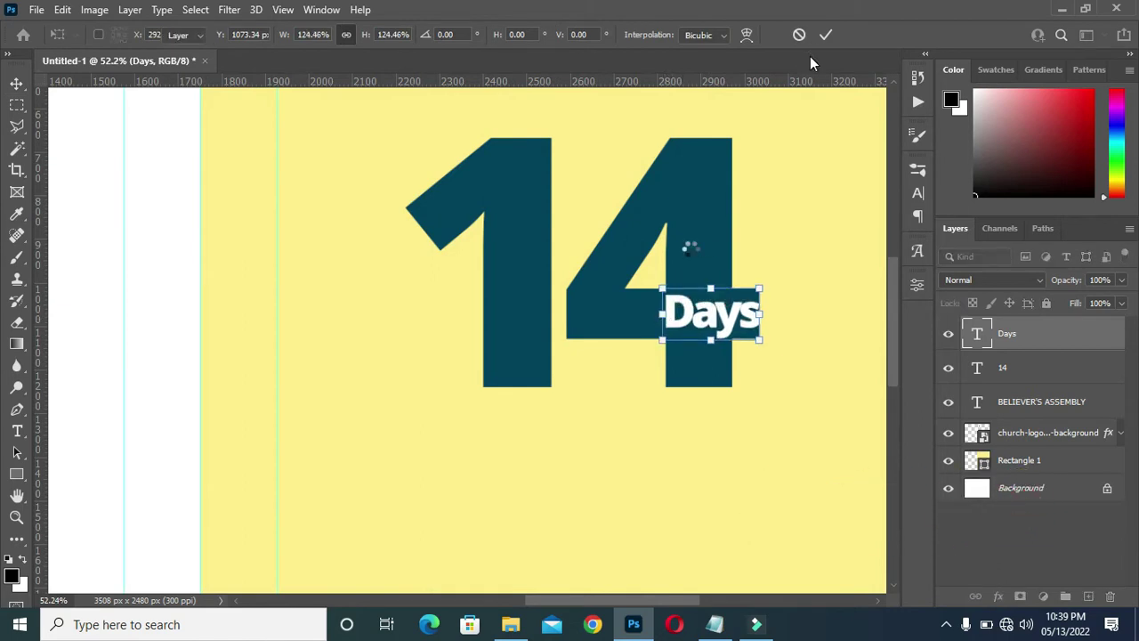
{"action": "left_click", "coordinate": [826, 34]}
{"action": "scroll", "coordinate": [648, 318], "scroll_direction": "down", "scroll_amount": 5}
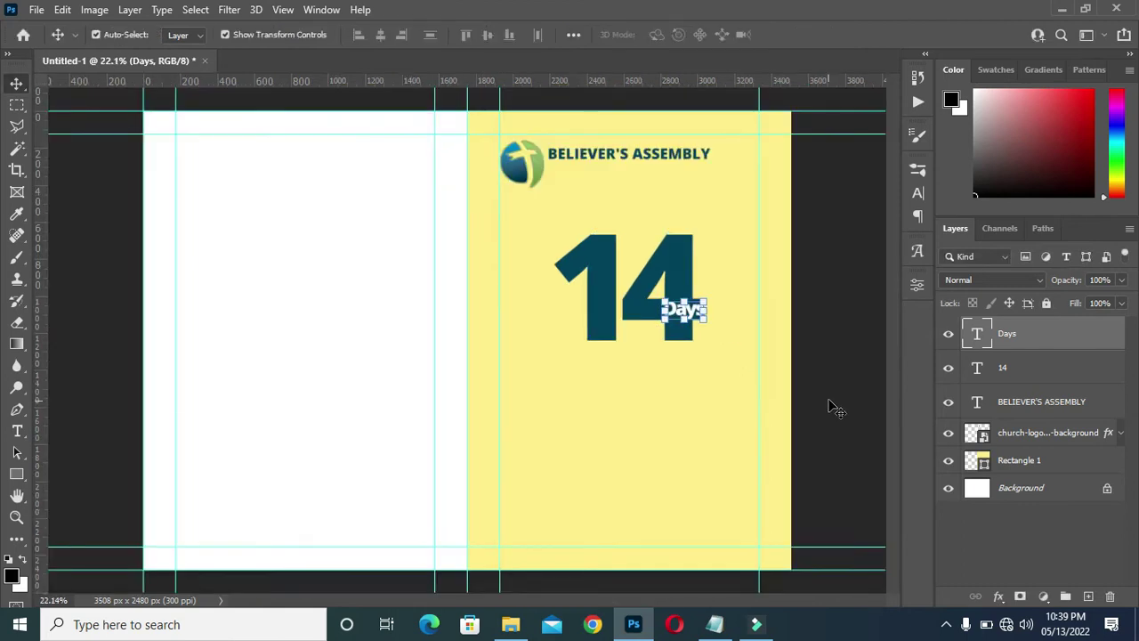
{"action": "left_click", "coordinate": [682, 441]}
{"action": "scroll", "coordinate": [686, 382], "scroll_direction": "up", "scroll_amount": 1}
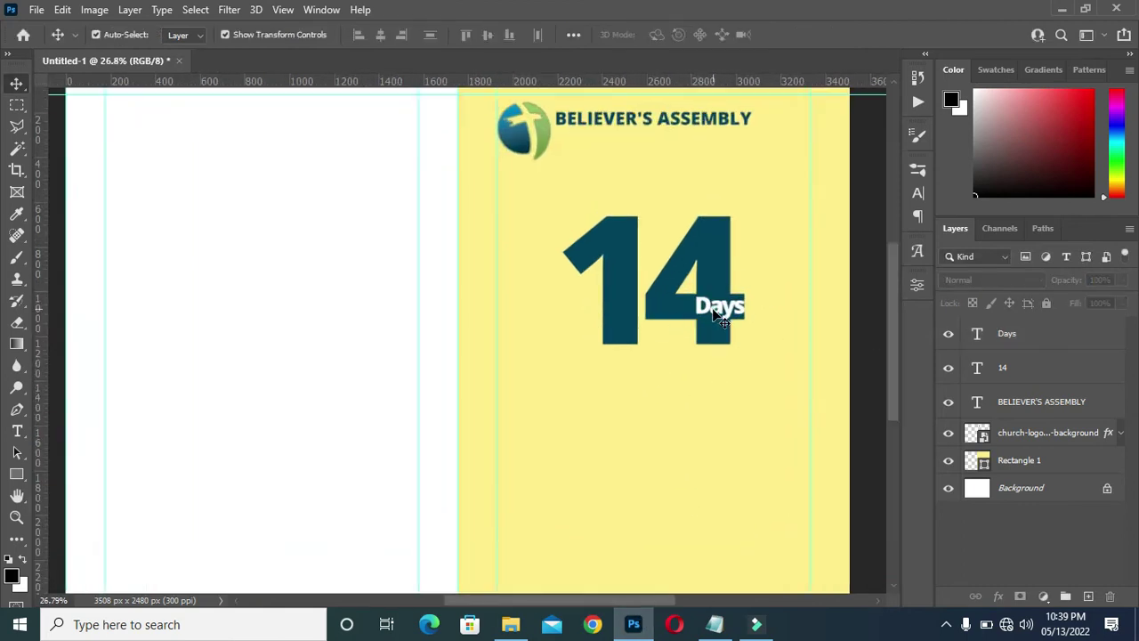
{"action": "left_click", "coordinate": [719, 316]}
- Duplicate the Days layer, move the copy below the 14, and select its text
{"action": "left_click_drag", "start_coordinate": [1076, 342], "coordinate": [1090, 594]}
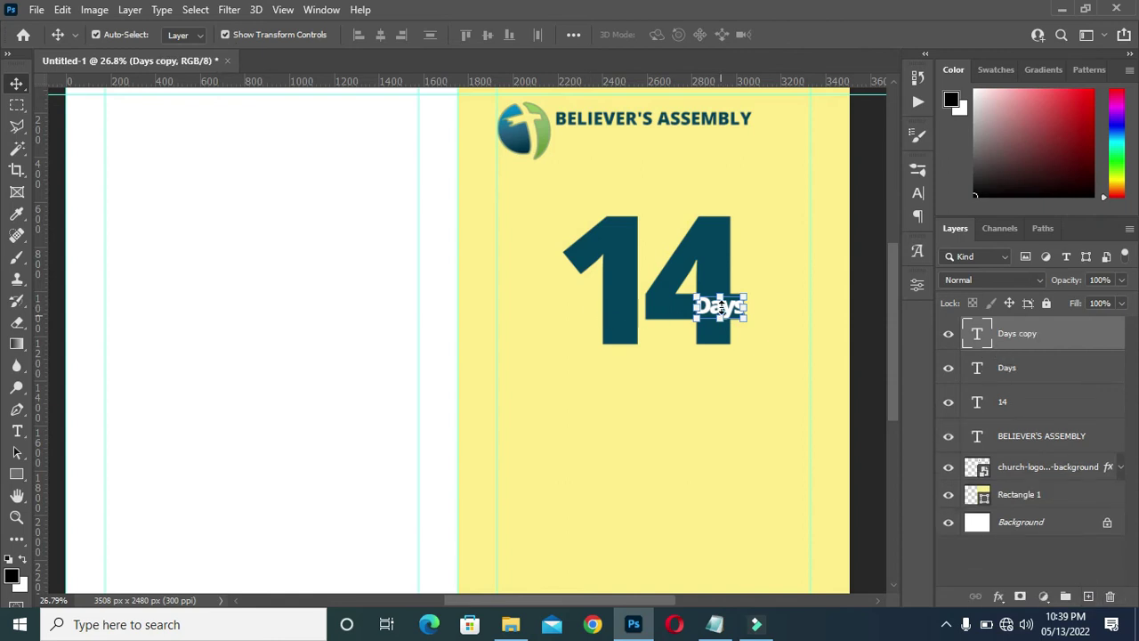
{"action": "scroll", "coordinate": [719, 306], "scroll_direction": "up", "scroll_amount": 1}
{"action": "left_click_drag", "start_coordinate": [719, 306], "coordinate": [498, 456]}
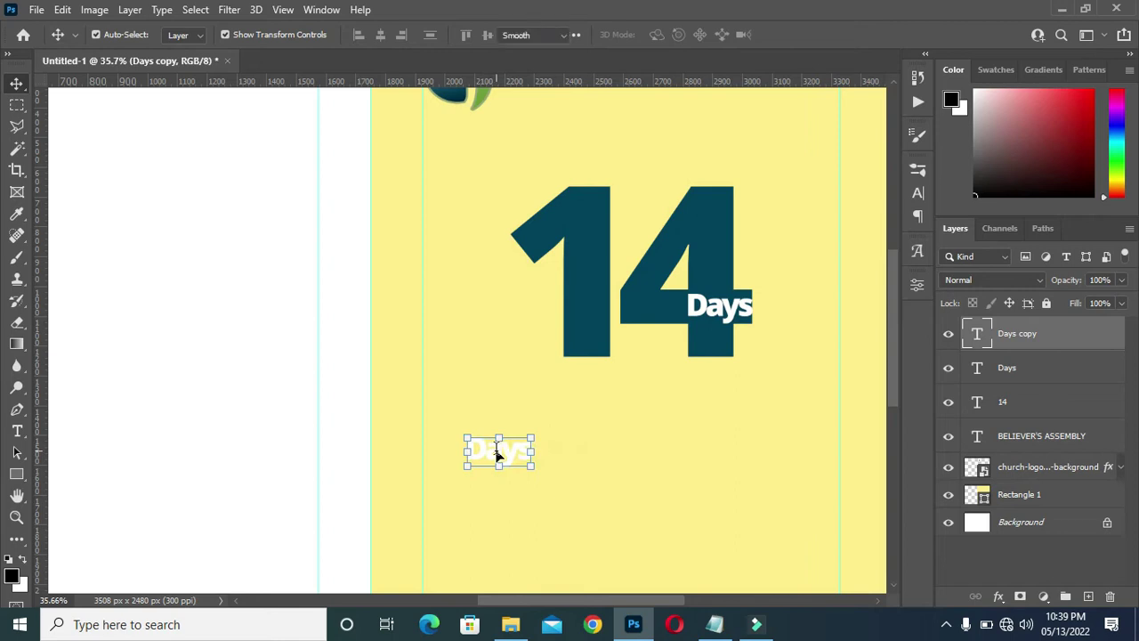
{"action": "double_click", "coordinate": [496, 456]}
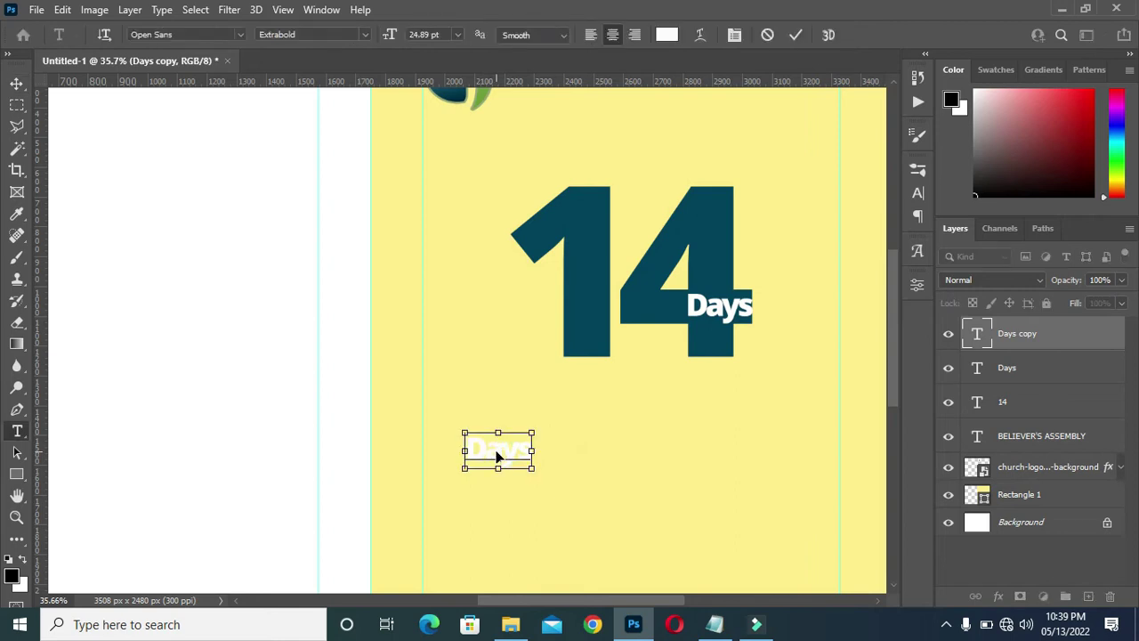
{"action": "key", "text": "ctrl+a"}
- Copy the 'Fasting & Prayers' line from the Notepad notes
{"action": "left_click", "coordinate": [715, 624]}
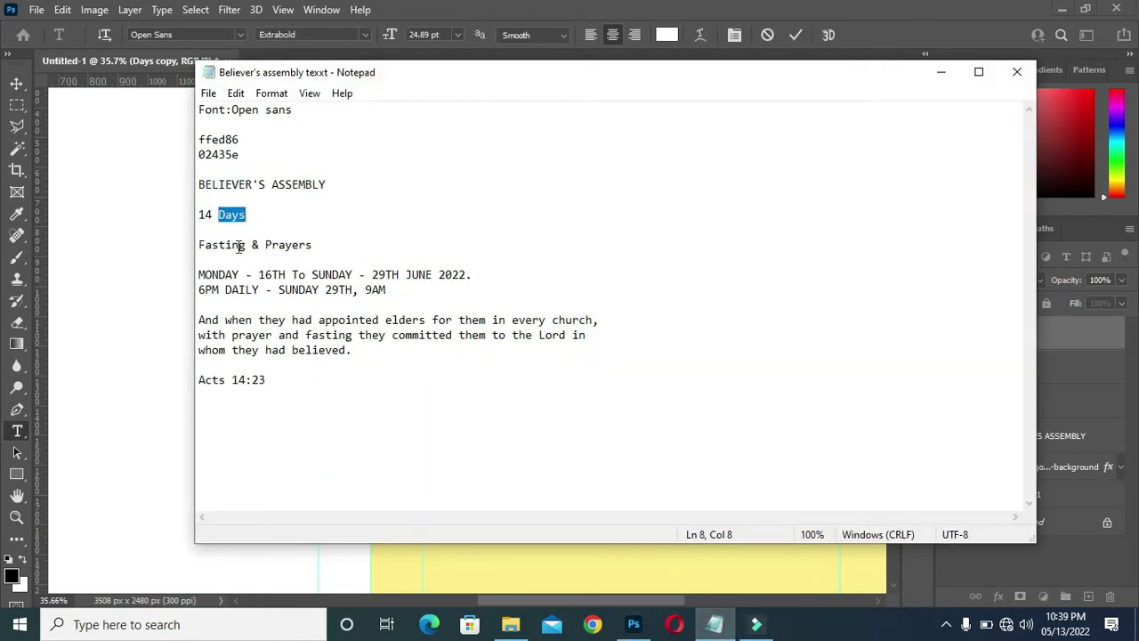
{"action": "left_click_drag", "start_coordinate": [197, 245], "coordinate": [354, 251]}
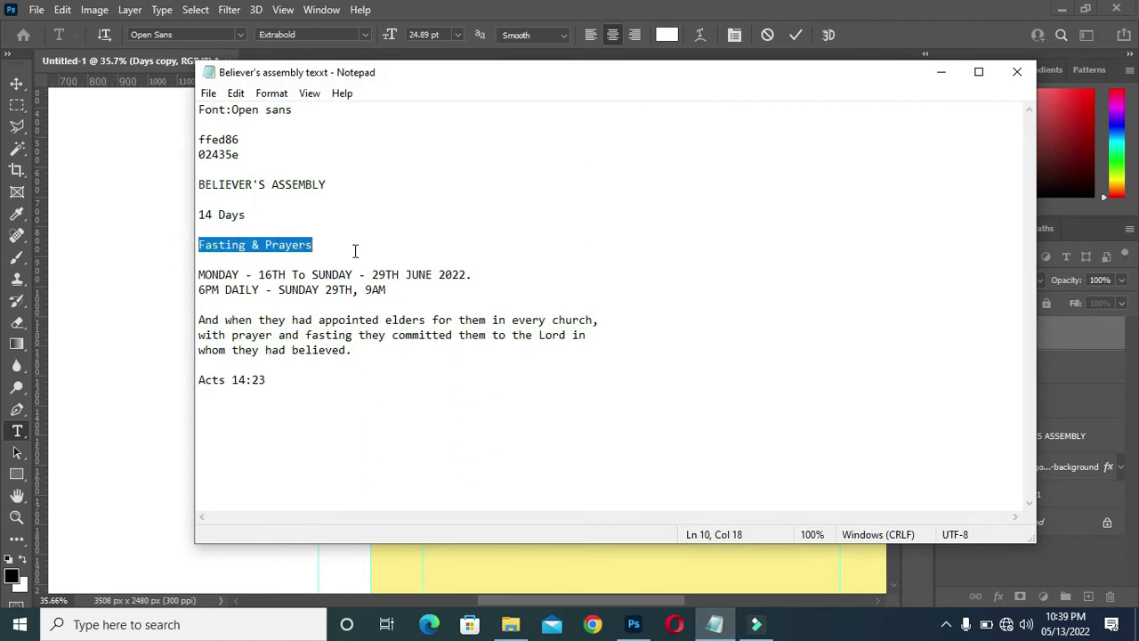
{"action": "right_click", "coordinate": [285, 252]}
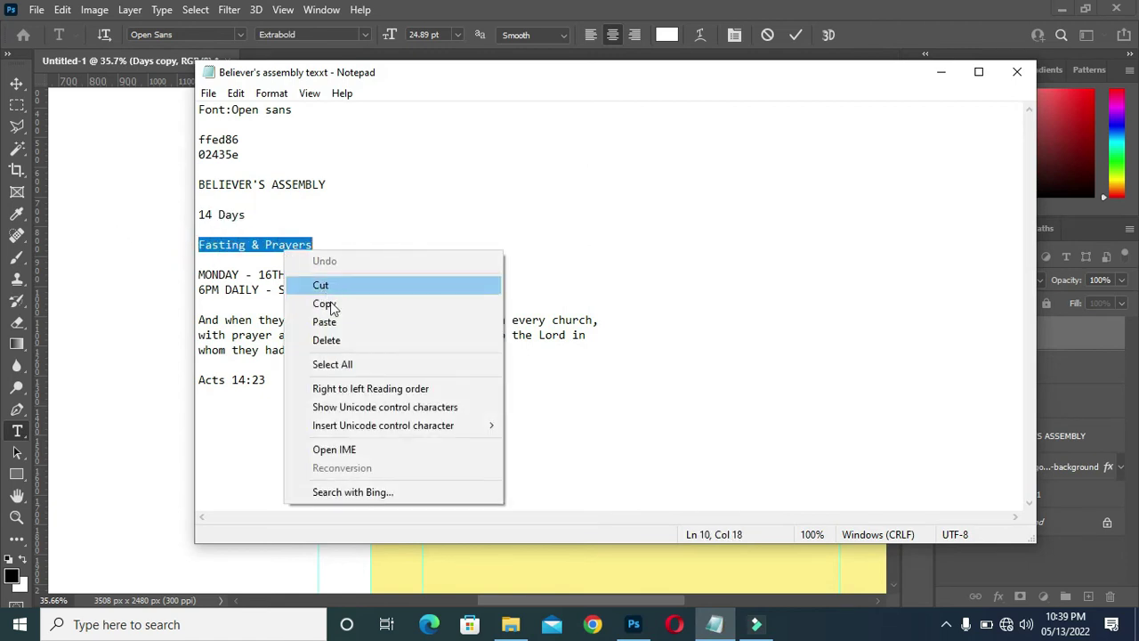
{"action": "left_click", "coordinate": [322, 303]}
{"action": "left_click", "coordinate": [940, 72]}
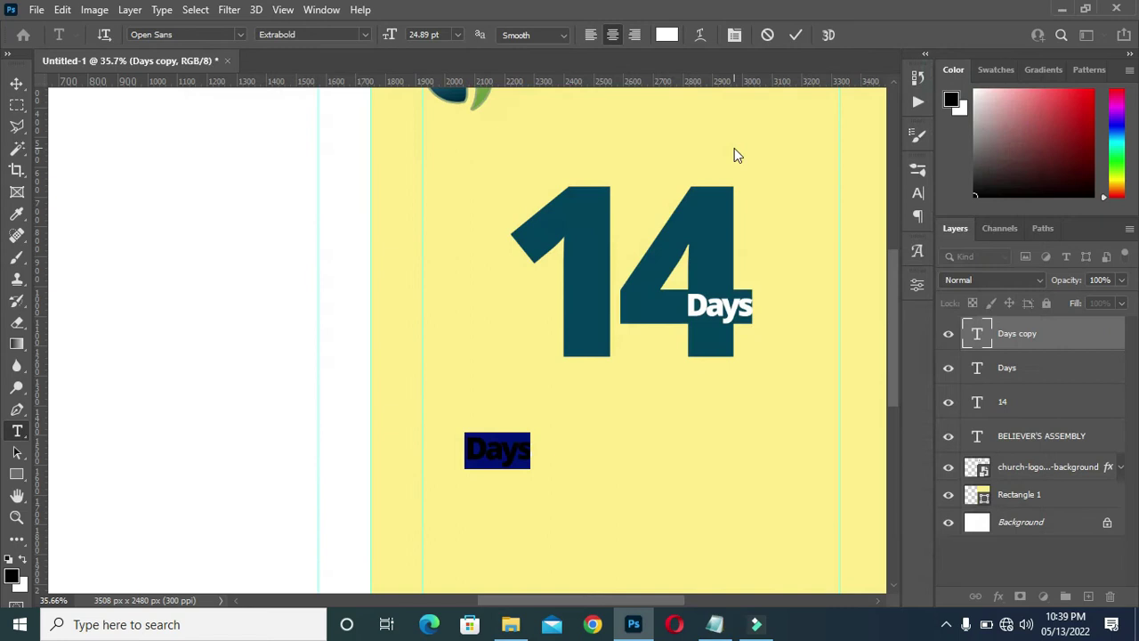
- Replace the copied text with 'Fasting & Prayers' and shift it right under the 14
{"action": "key", "text": "ctrl+v"}
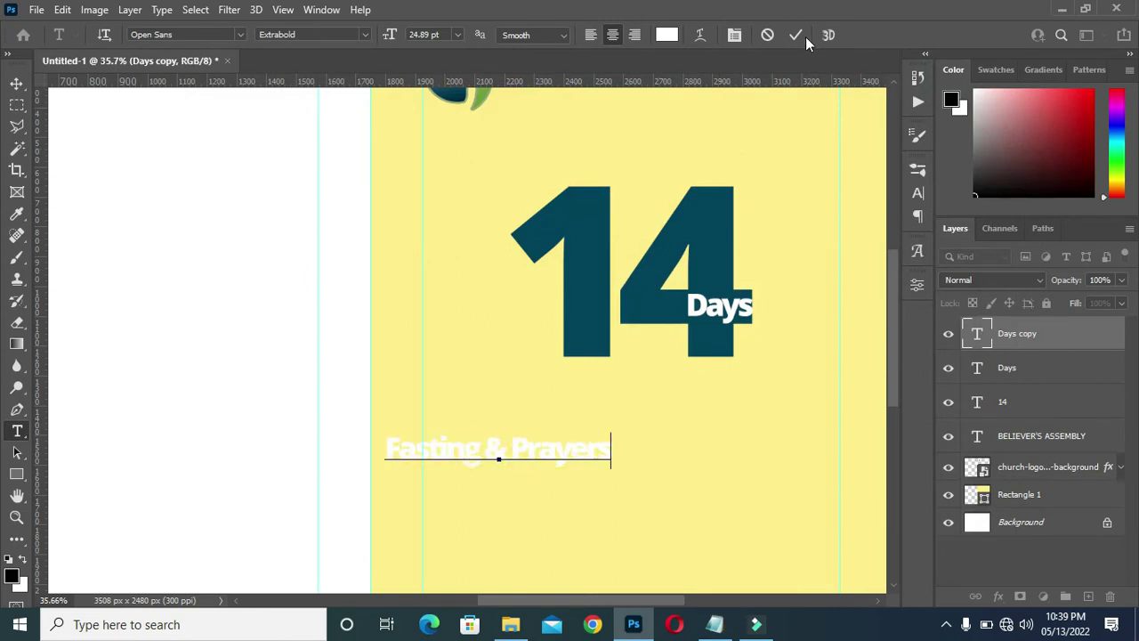
{"action": "left_click", "coordinate": [797, 36]}
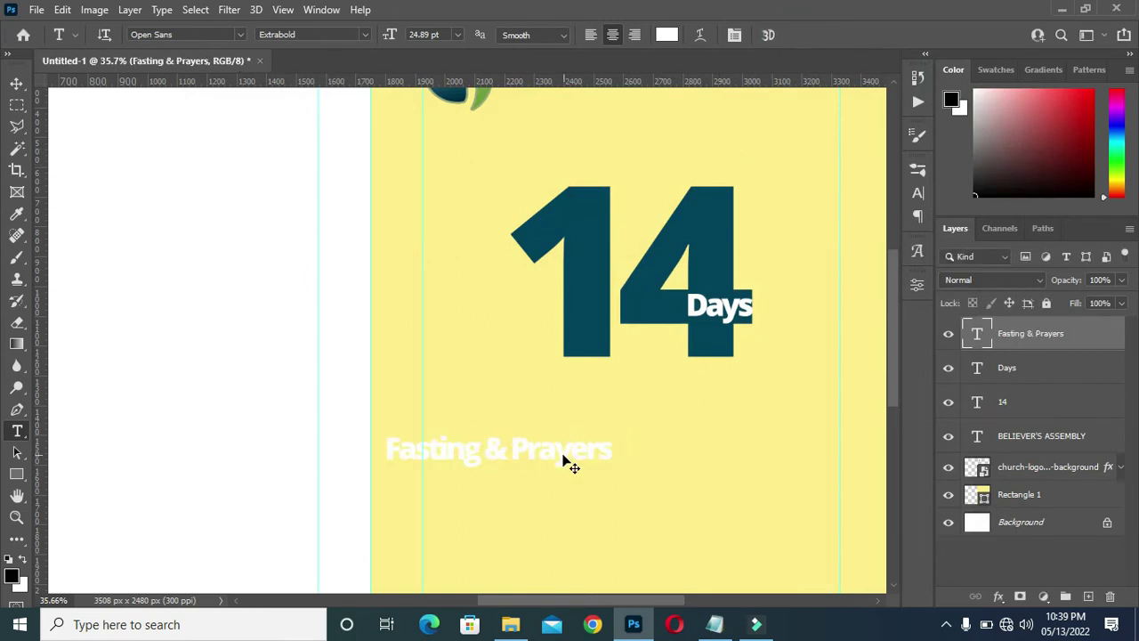
{"action": "left_click_drag", "start_coordinate": [564, 462], "coordinate": [676, 448]}
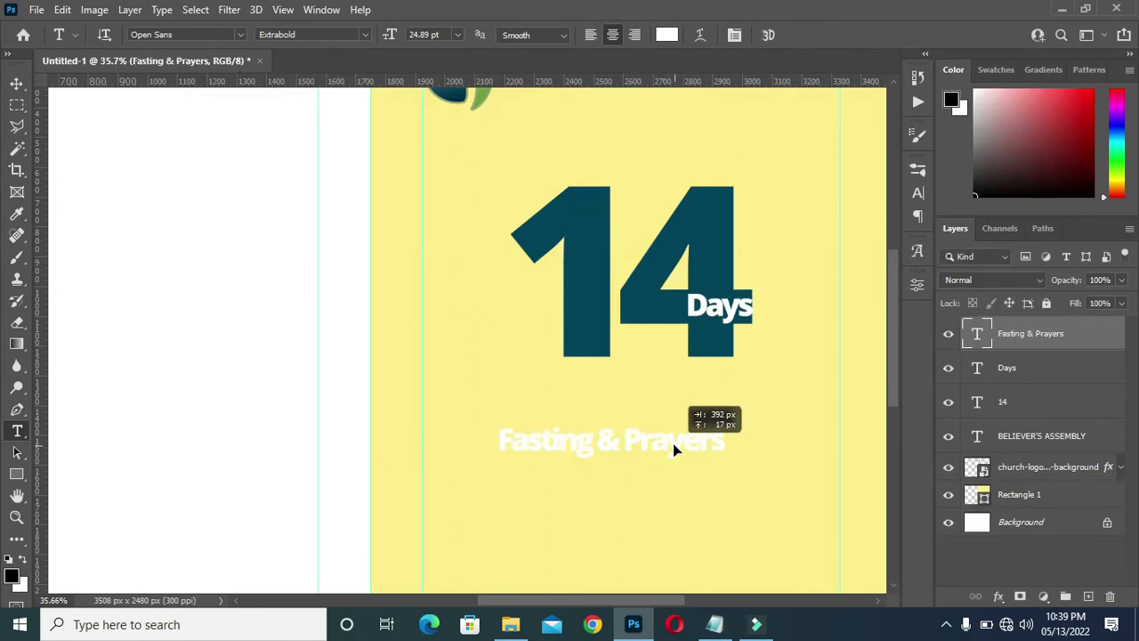
{"action": "left_click", "coordinate": [16, 82]}
{"action": "scroll", "coordinate": [743, 336], "scroll_direction": "down", "scroll_amount": 2}
- Enlarge the Fasting & Prayers line to about 158%
{"action": "left_click_drag", "start_coordinate": [890, 397], "coordinate": [892, 436]}
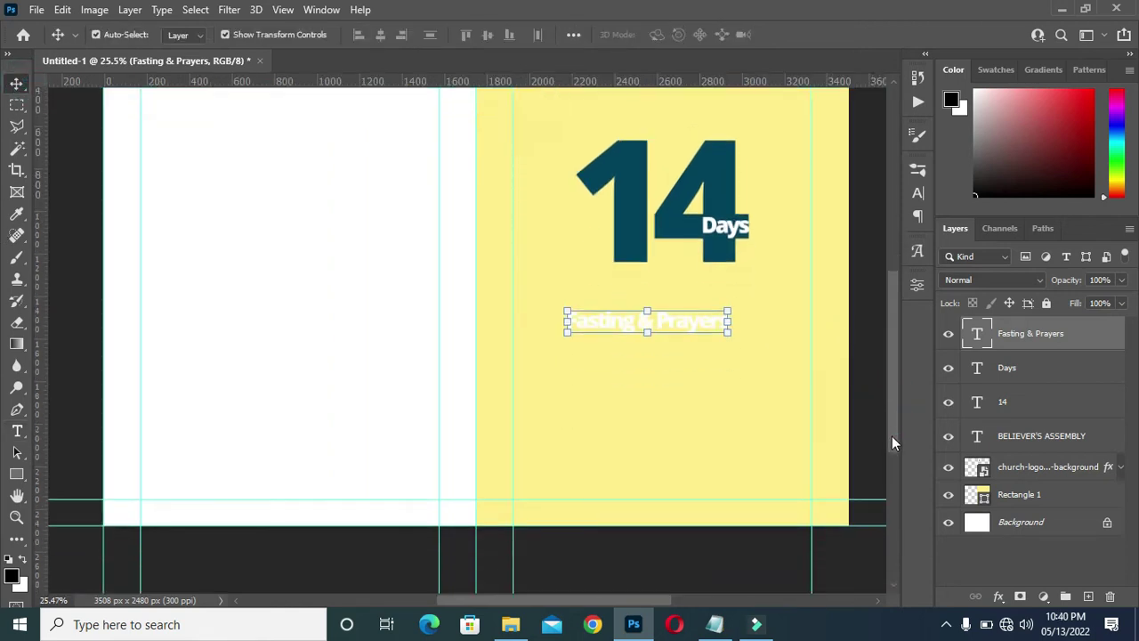
{"action": "scroll", "coordinate": [687, 308], "scroll_direction": "up", "scroll_amount": 3}
{"action": "left_click_drag", "start_coordinate": [626, 320], "coordinate": [821, 131]}
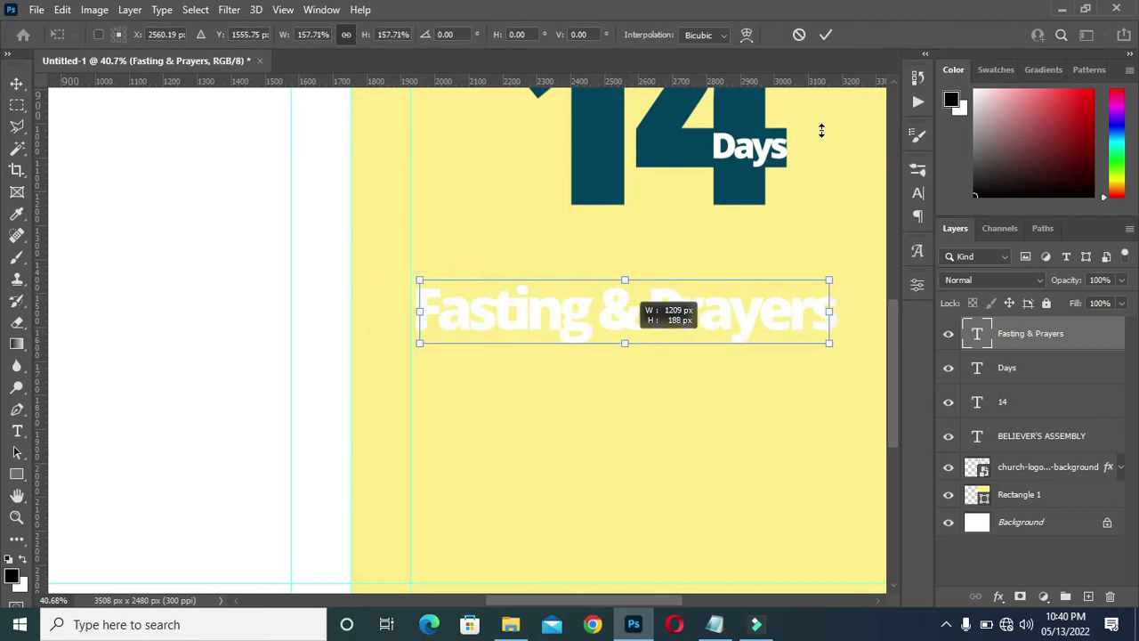
{"action": "left_click", "coordinate": [826, 35]}
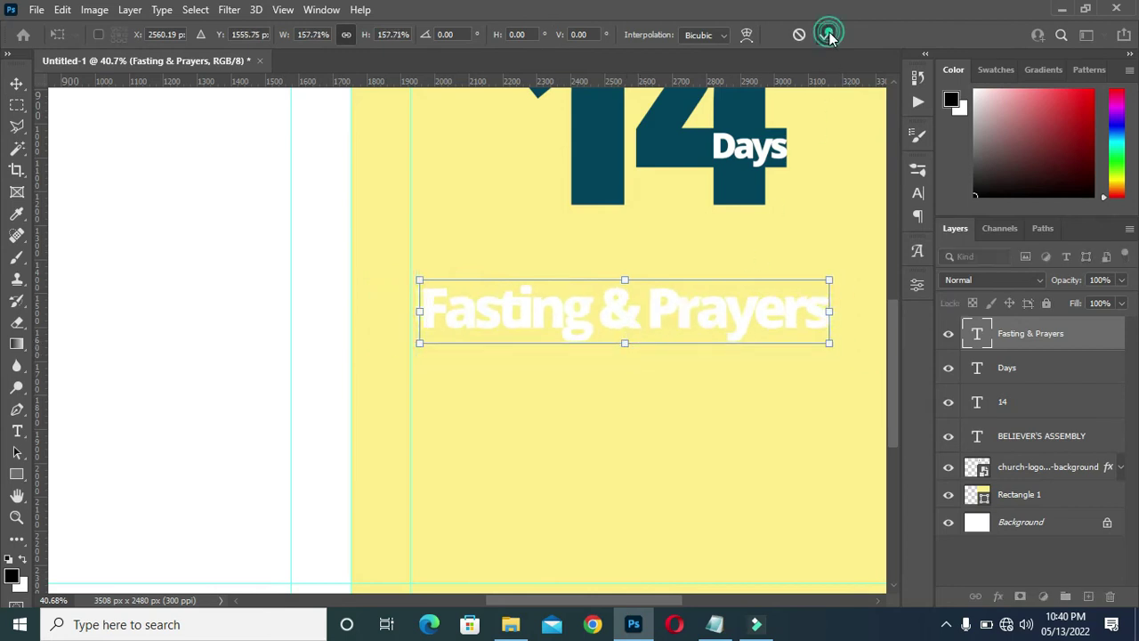
- Centre Fasting & Prayers horizontally on the yellow Rectangle 1
{"action": "left_click", "coordinate": [1029, 495]}
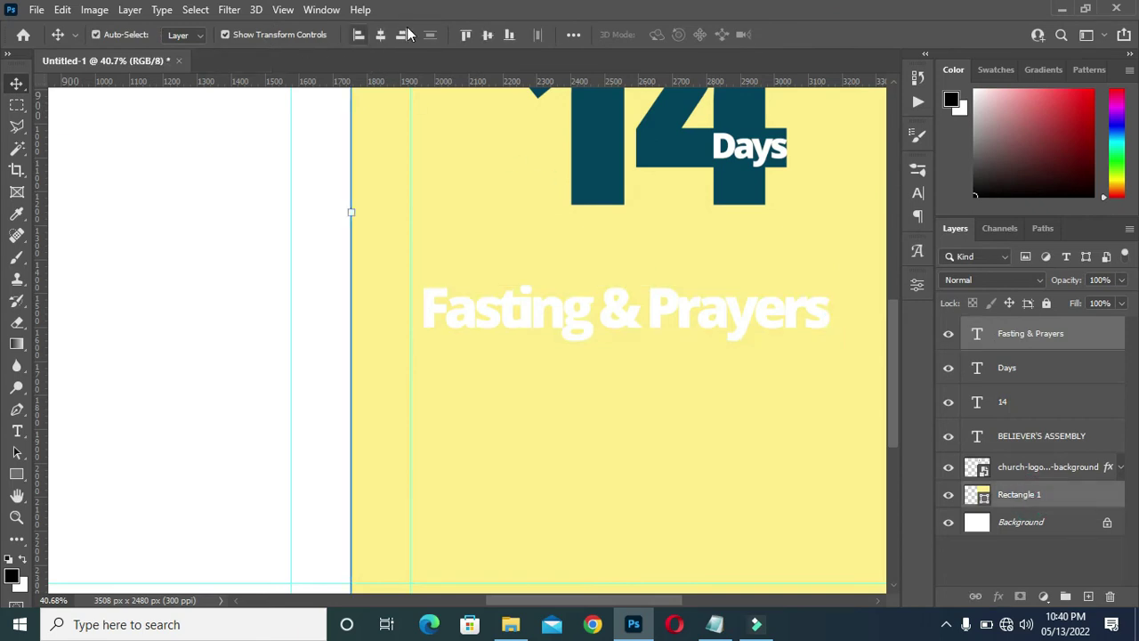
{"action": "left_click", "coordinate": [383, 35]}
{"action": "scroll", "coordinate": [539, 285], "scroll_direction": "down", "scroll_amount": 3}
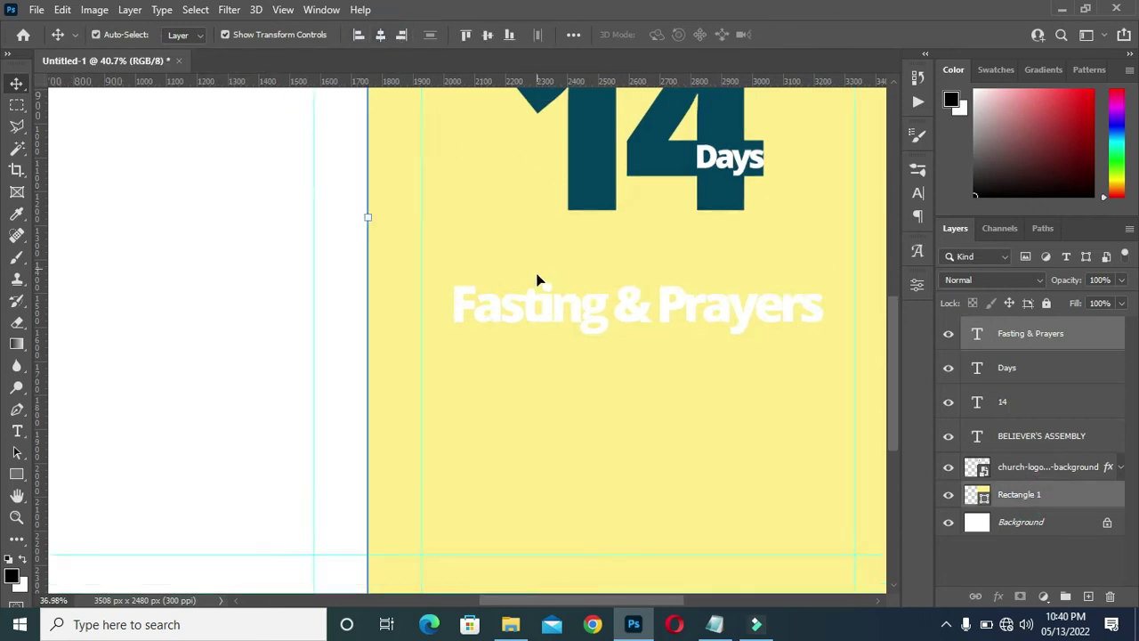
{"action": "left_click", "coordinate": [836, 271]}
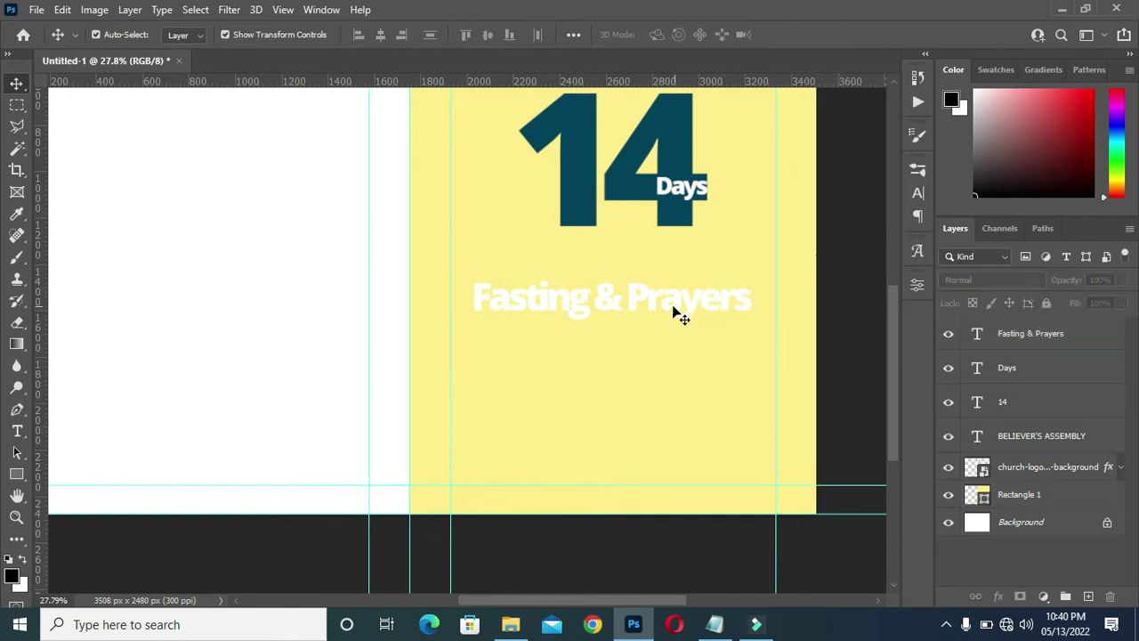
{"action": "scroll", "coordinate": [676, 316], "scroll_direction": "up", "scroll_amount": 2}
{"action": "scroll", "coordinate": [676, 319], "scroll_direction": "up", "scroll_amount": 3}
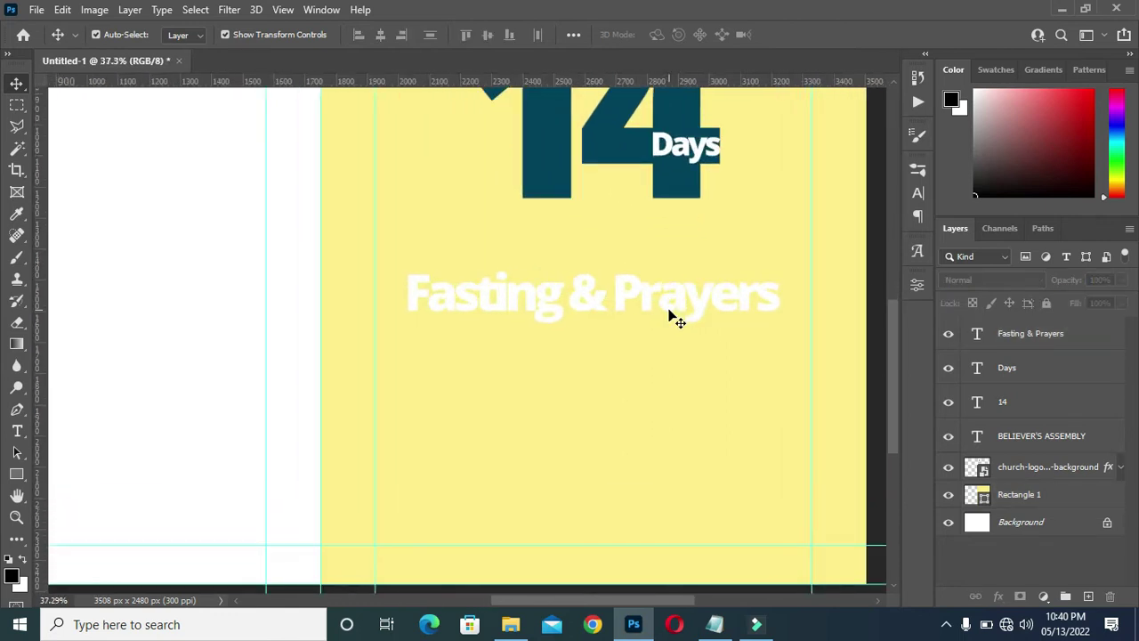
{"action": "left_click", "coordinate": [649, 294]}
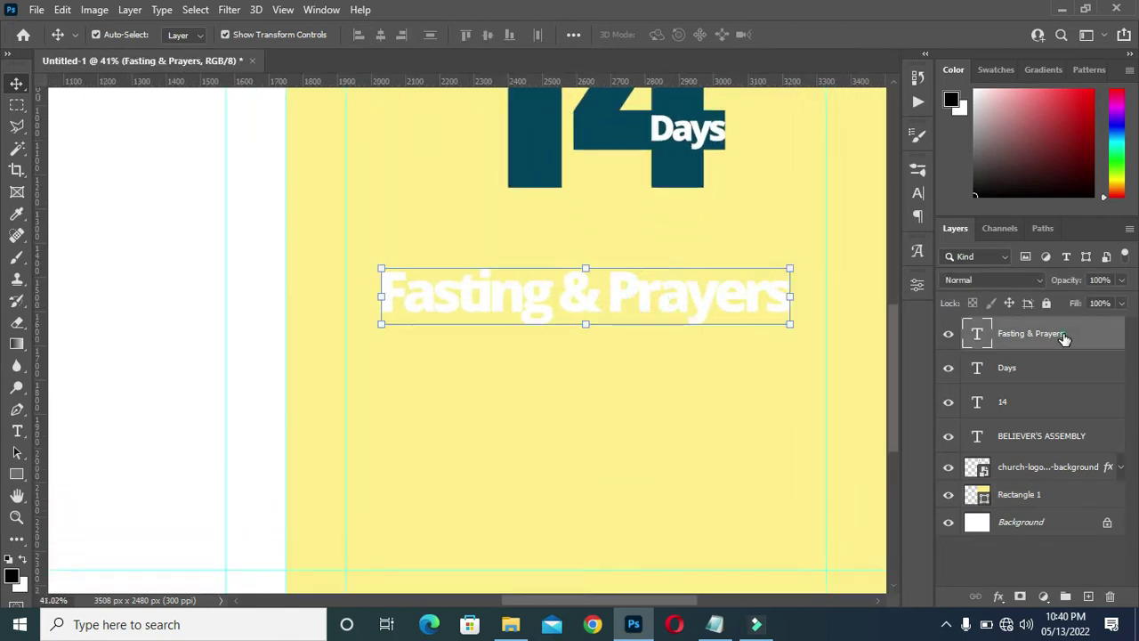
- Duplicate the Fasting & Prayers layer and move the copy below the original
{"action": "left_click_drag", "start_coordinate": [1062, 338], "coordinate": [1087, 595]}
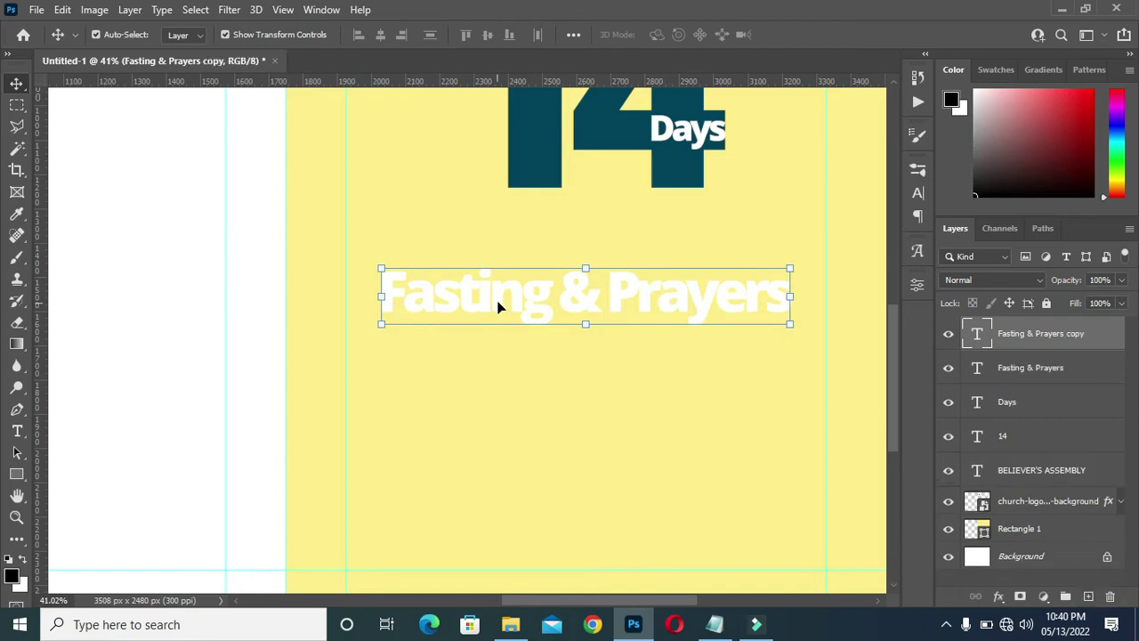
{"action": "left_click_drag", "start_coordinate": [498, 305], "coordinate": [518, 345]}
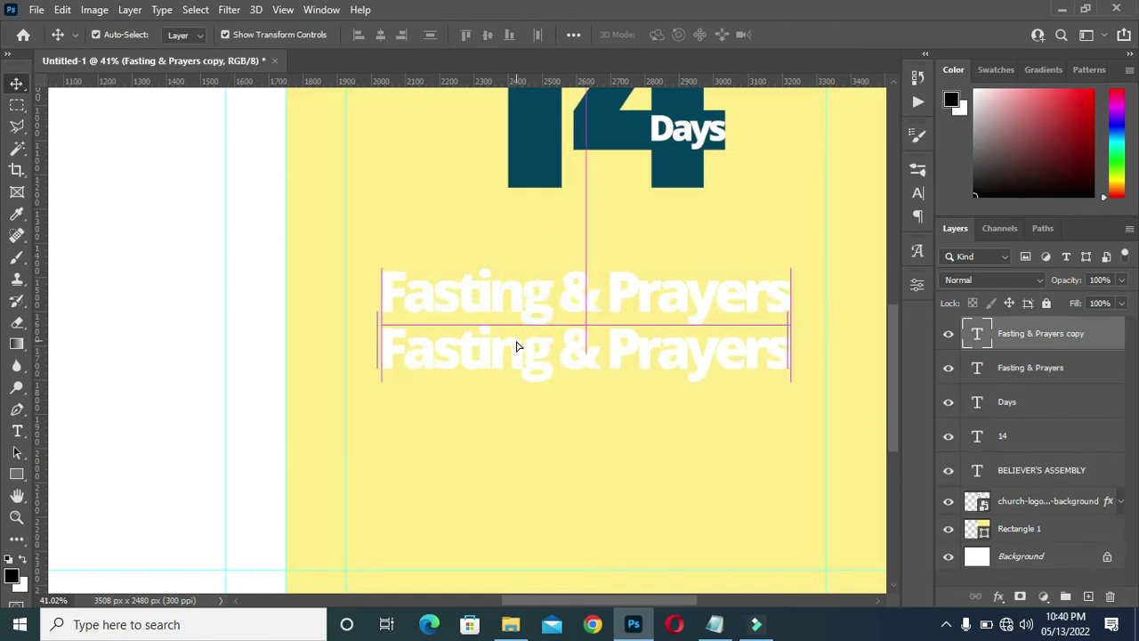
{"action": "double_click", "coordinate": [572, 350]}
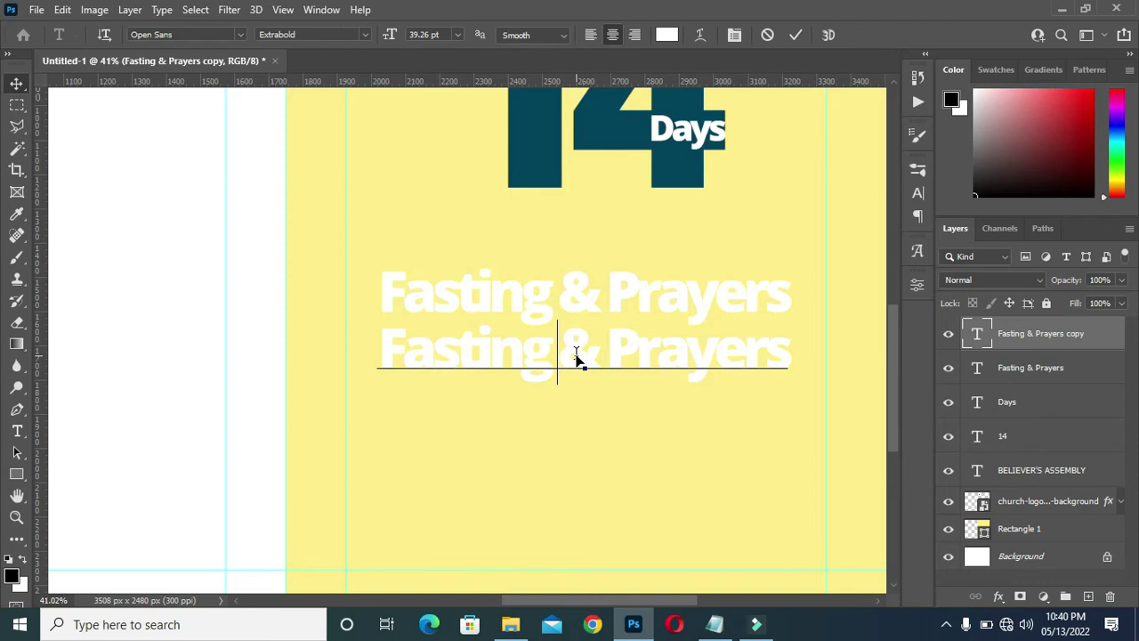
{"action": "key", "text": "ctrl+a"}
- Change the copied line's text to 'Bulleting'
{"action": "left_click", "coordinate": [715, 623]}
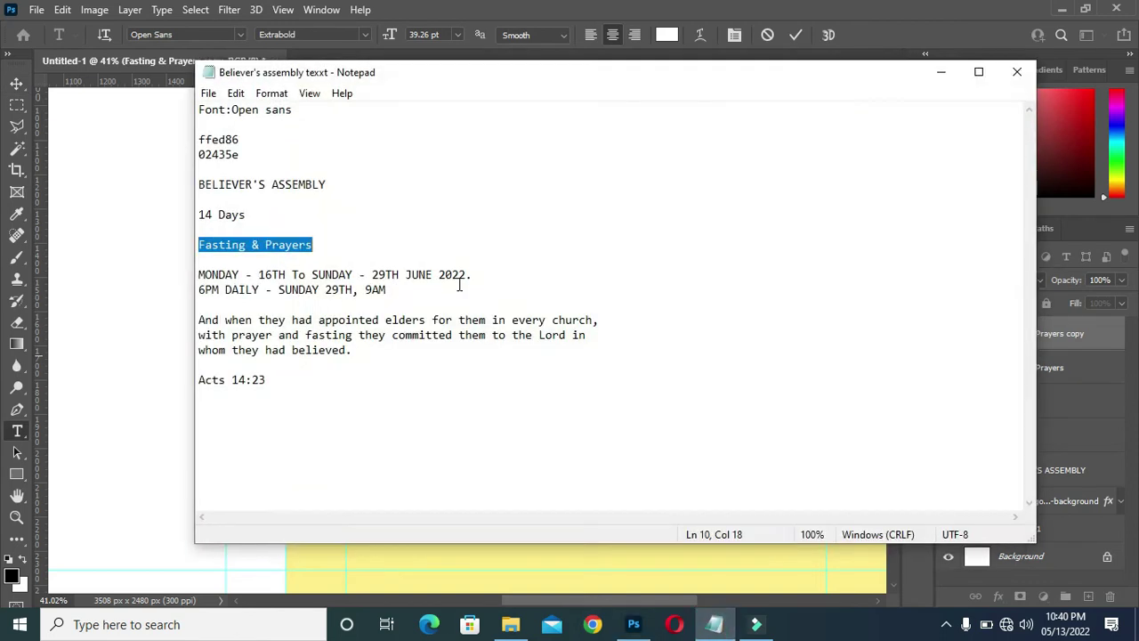
{"action": "left_click", "coordinate": [941, 72]}
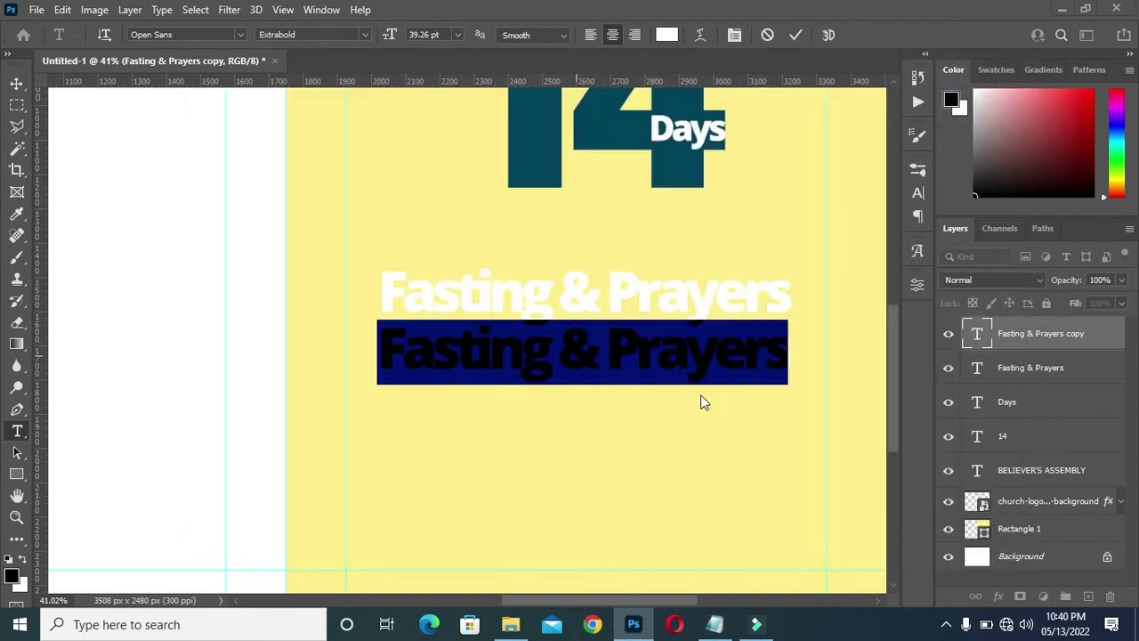
{"action": "left_click", "coordinate": [701, 397]}
{"action": "type", "text": "Bulletin"}
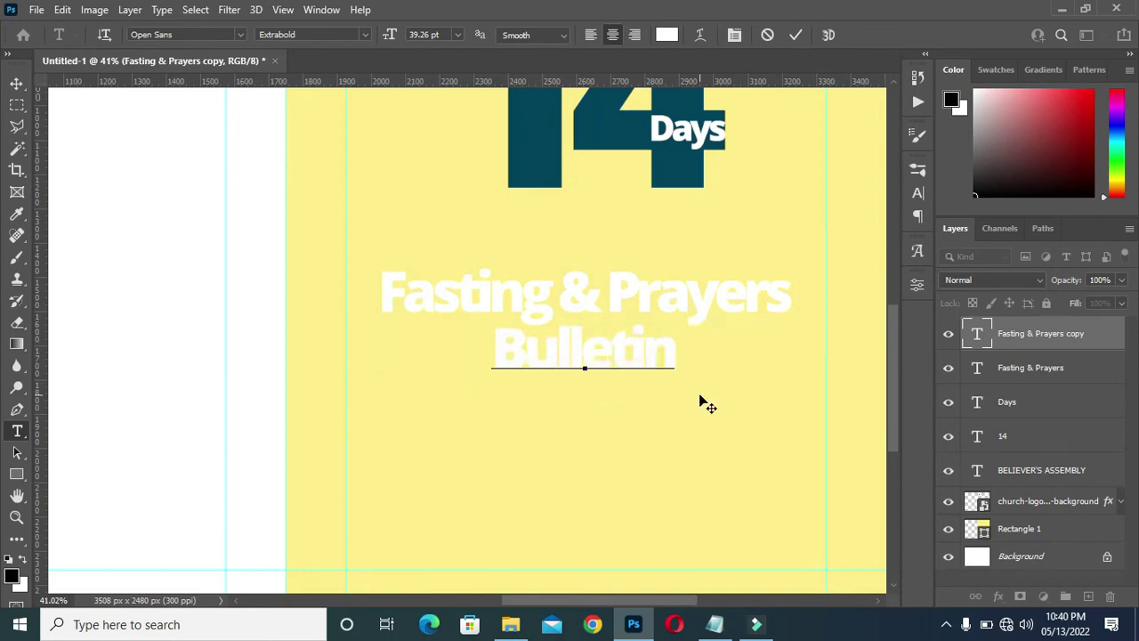
{"action": "type", "text": "g"}
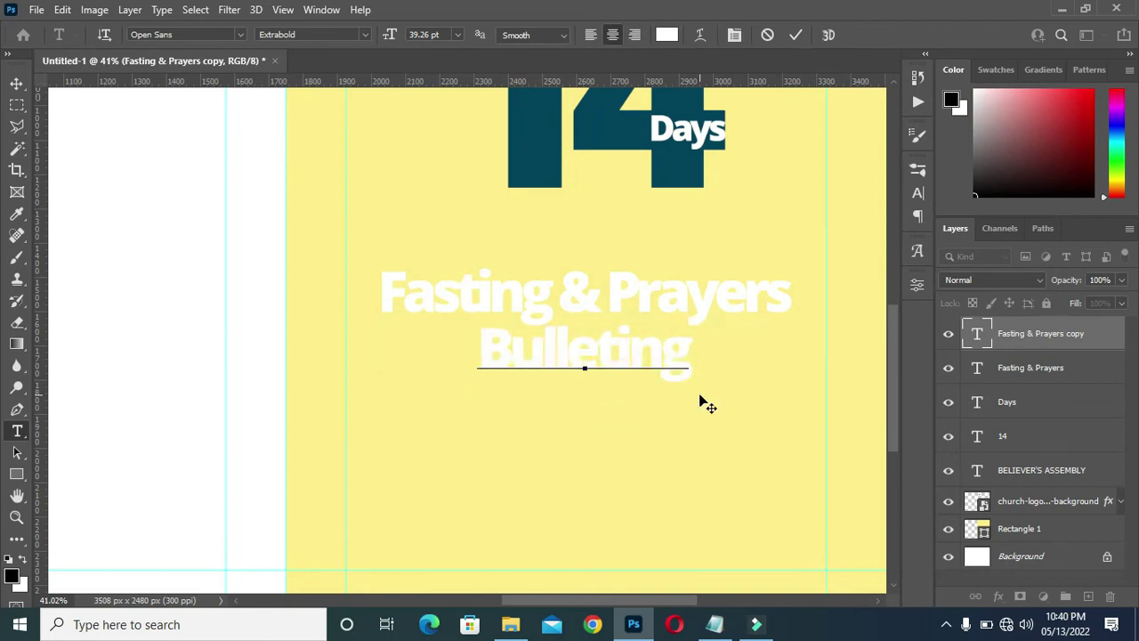
{"action": "left_click", "coordinate": [795, 35]}
- Reset the Bulleting text's tracking from -100 to 0
{"action": "scroll", "coordinate": [663, 366], "scroll_direction": "up", "scroll_amount": 1}
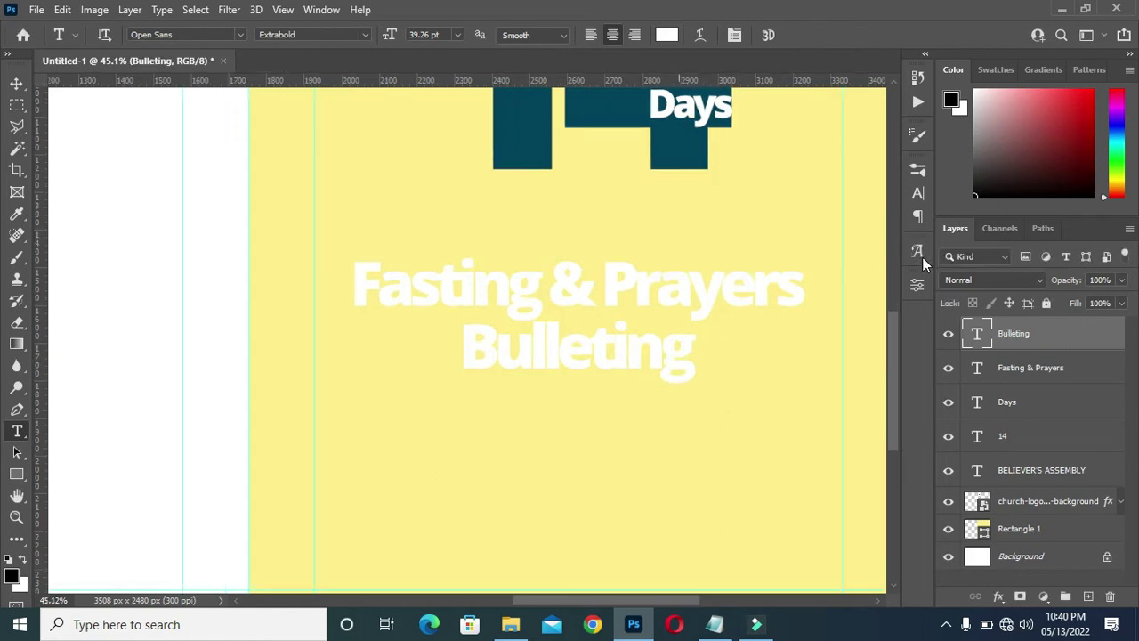
{"action": "left_click", "coordinate": [920, 194]}
{"action": "left_click", "coordinate": [863, 230]}
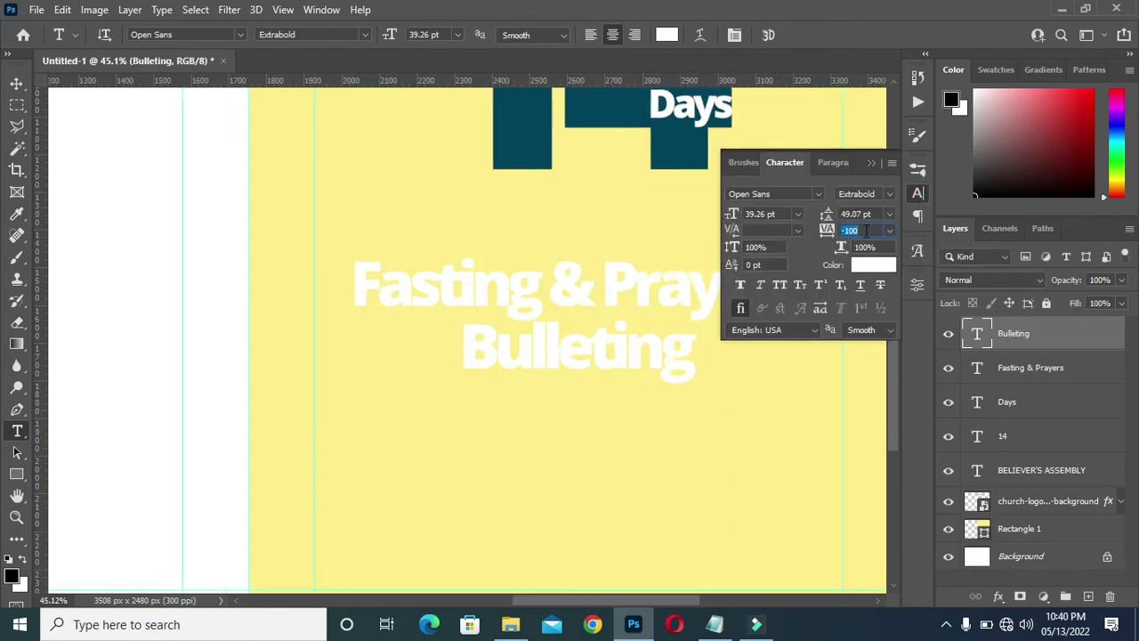
{"action": "type", "text": "0"}
{"action": "key", "text": "Return"}
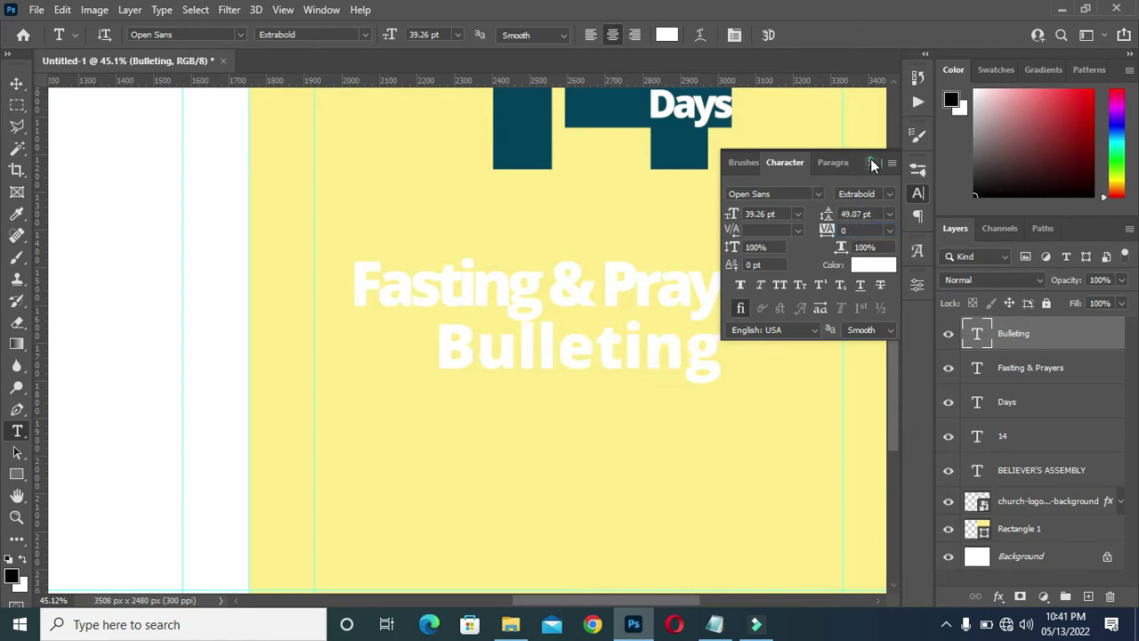
{"action": "left_click", "coordinate": [872, 163]}
{"action": "scroll", "coordinate": [522, 295], "scroll_direction": "down", "scroll_amount": 3}
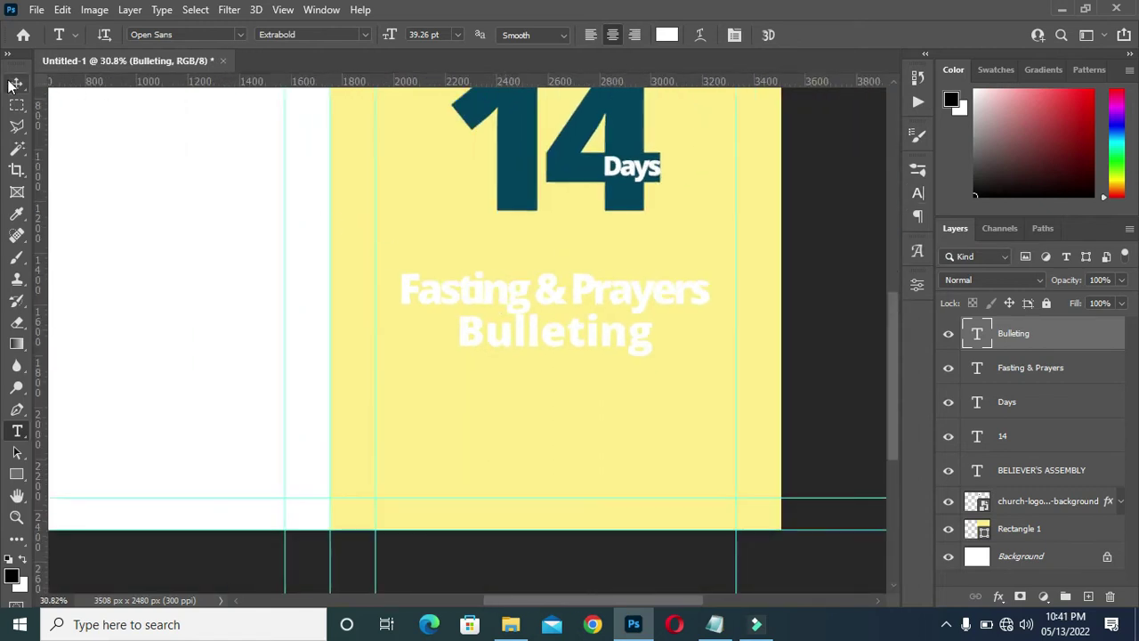
- Nudge the Bulleting text down slightly
{"action": "left_click", "coordinate": [15, 83]}
{"action": "left_click", "coordinate": [798, 351]}
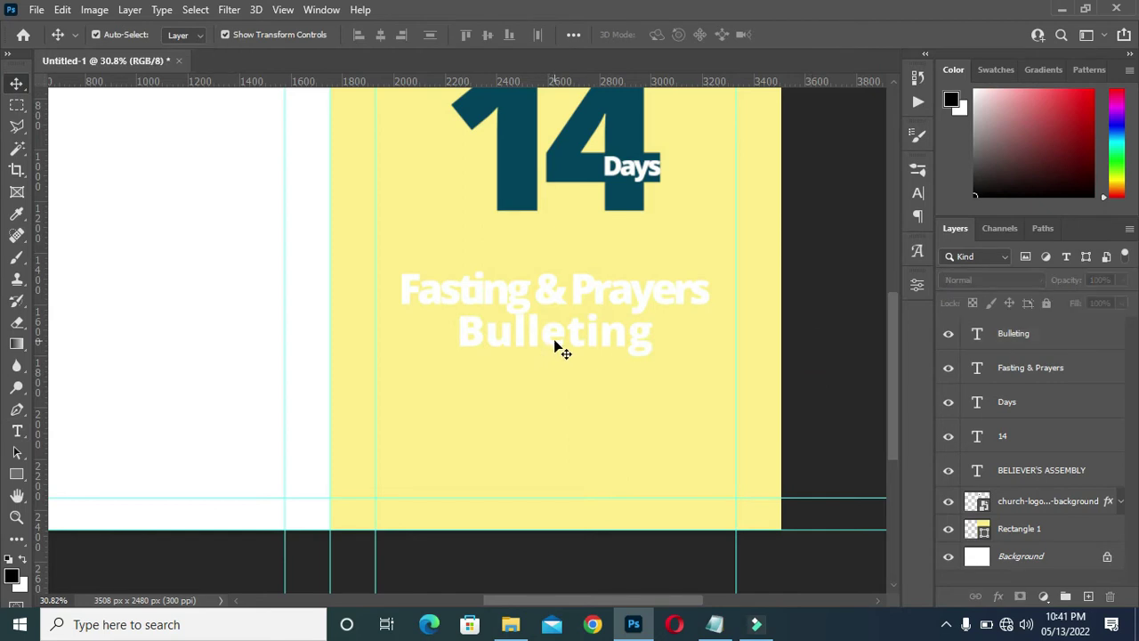
{"action": "left_click", "coordinate": [559, 348]}
{"action": "key", "text": "shift+Down"}
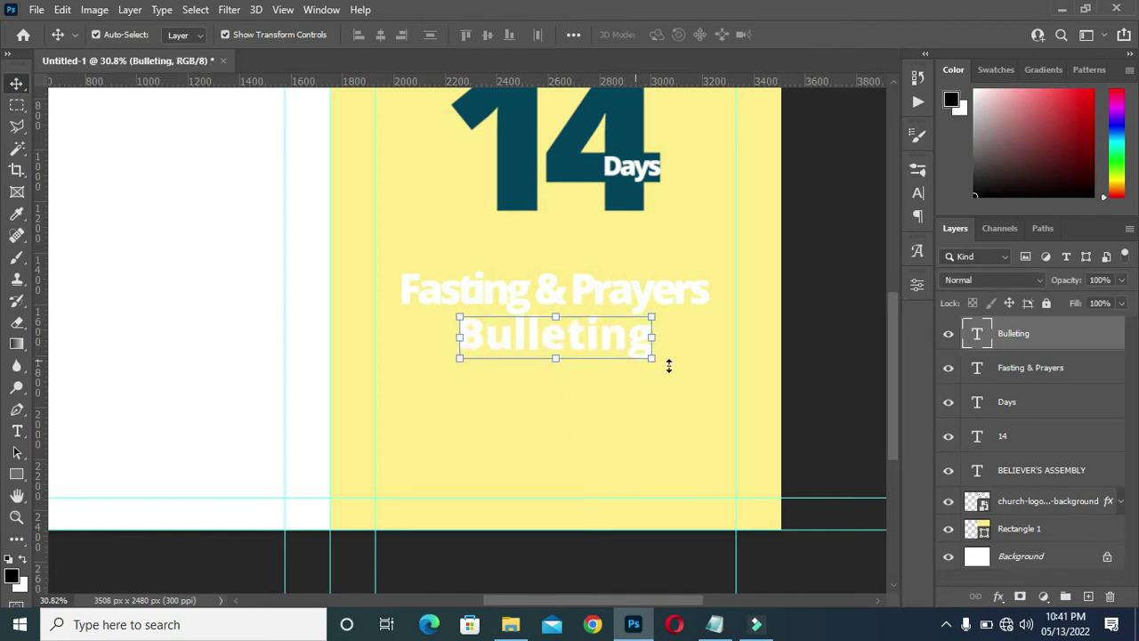
{"action": "left_click", "coordinate": [798, 371]}
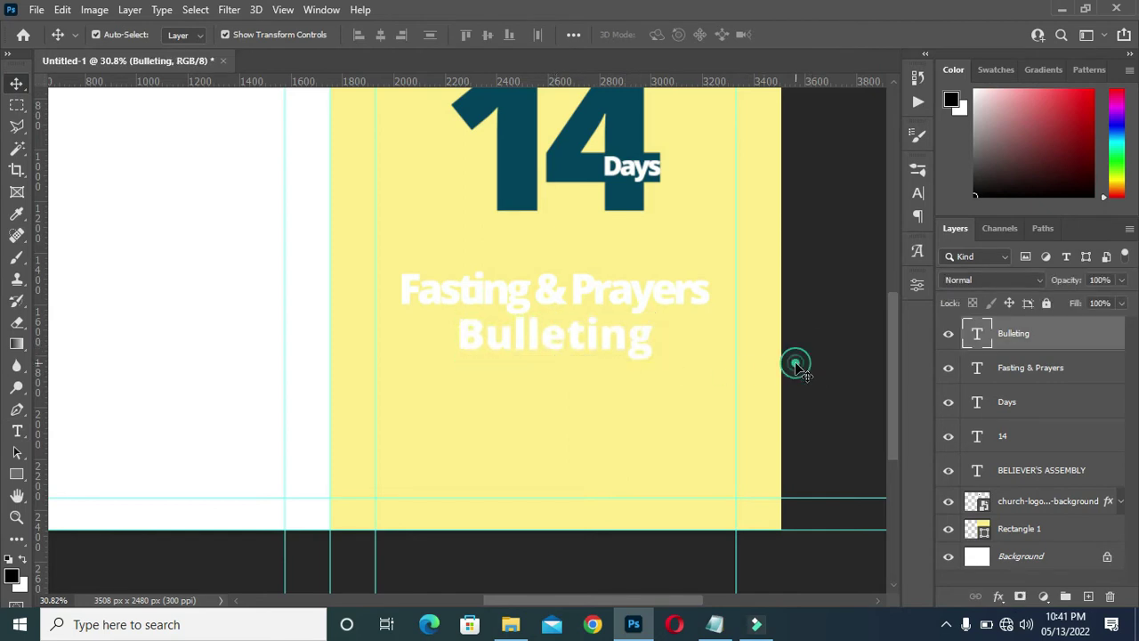
- Add a Normal drop shadow to Bulleting: 73% opacity, distance 2, spread 14, size 18
{"action": "left_click", "coordinate": [1009, 336]}
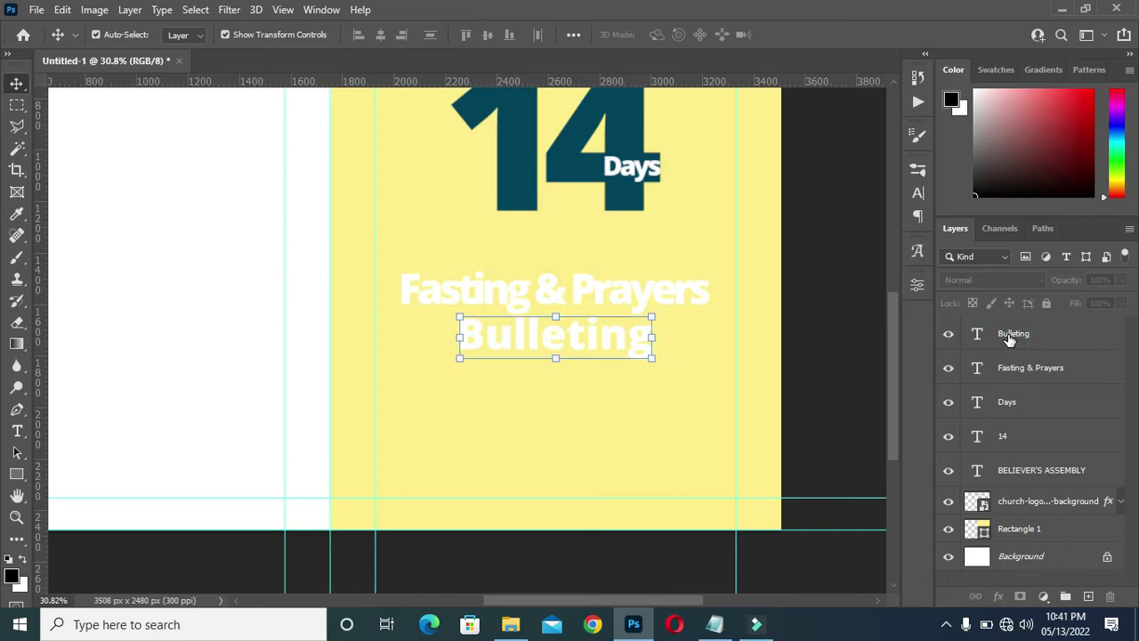
{"action": "left_click", "coordinate": [997, 597]}
{"action": "left_click", "coordinate": [847, 368]}
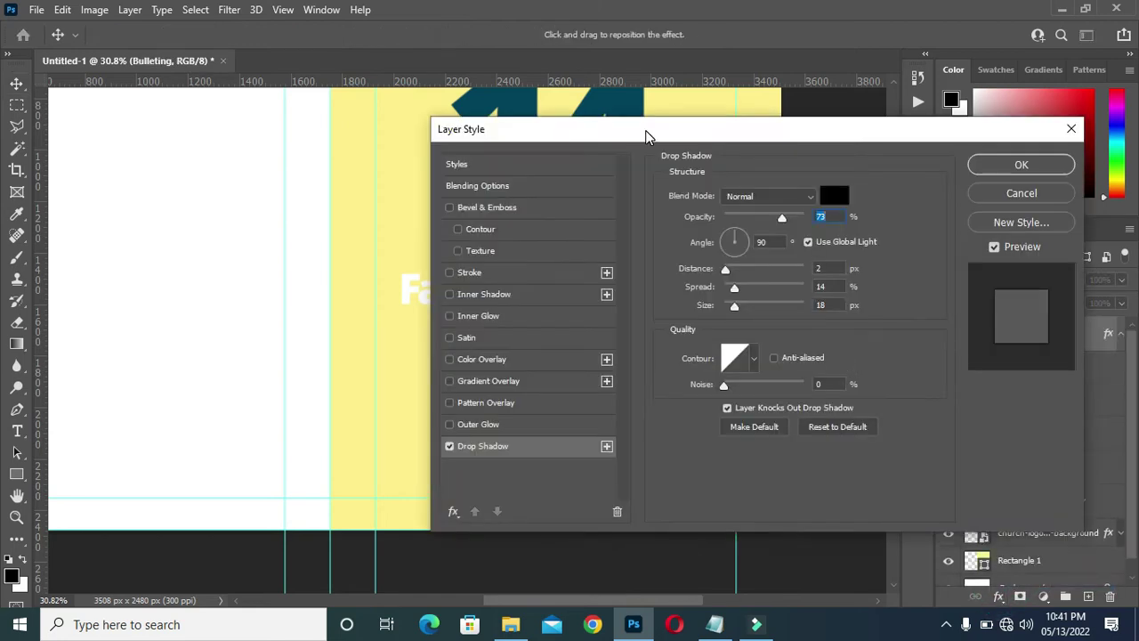
{"action": "left_click_drag", "start_coordinate": [644, 134], "coordinate": [903, 143]}
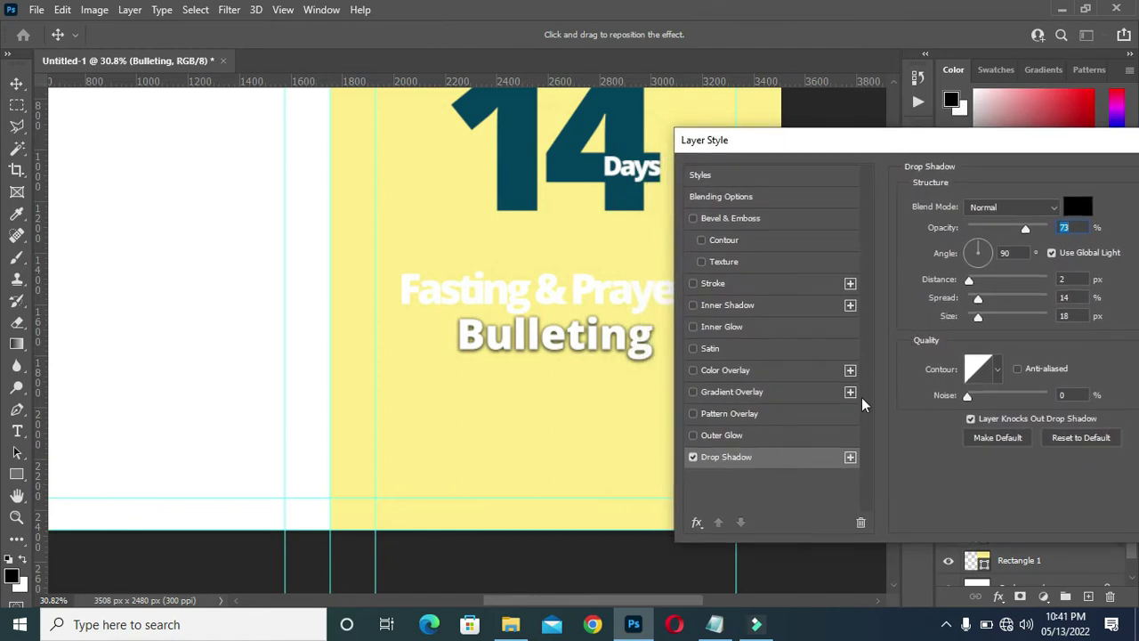
{"action": "left_click", "coordinate": [1012, 206]}
{"action": "left_click", "coordinate": [1011, 206]}
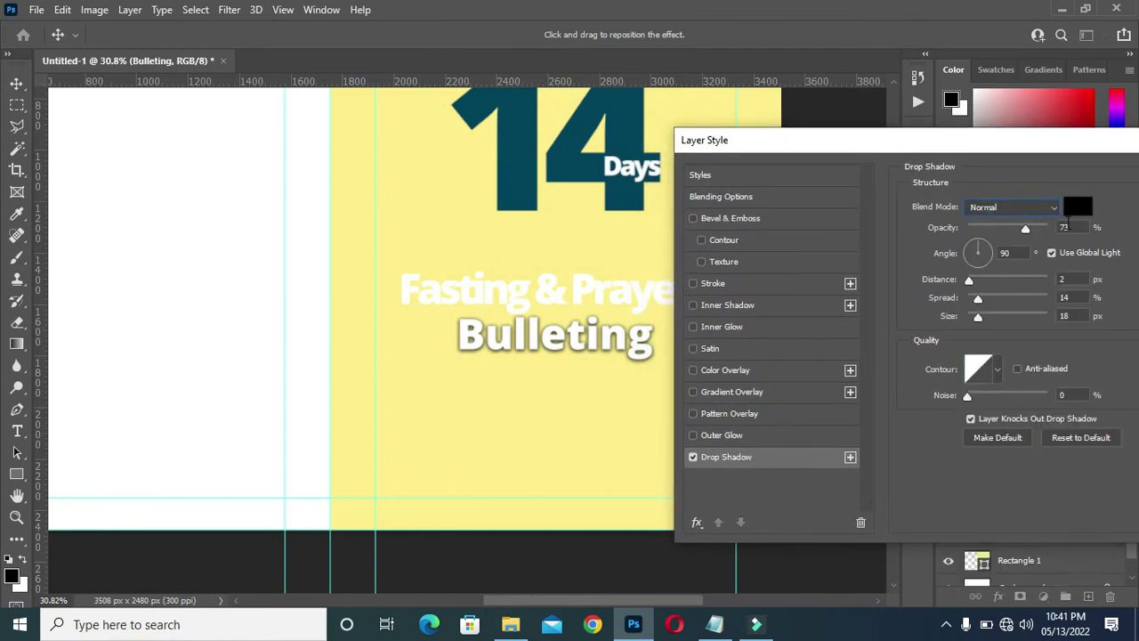
{"action": "left_click", "coordinate": [1071, 227]}
{"action": "left_click", "coordinate": [1076, 279]}
{"action": "left_click", "coordinate": [1072, 297]}
{"action": "left_click", "coordinate": [1059, 317]}
{"action": "left_click_drag", "start_coordinate": [1022, 145], "coordinate": [1048, 141]}
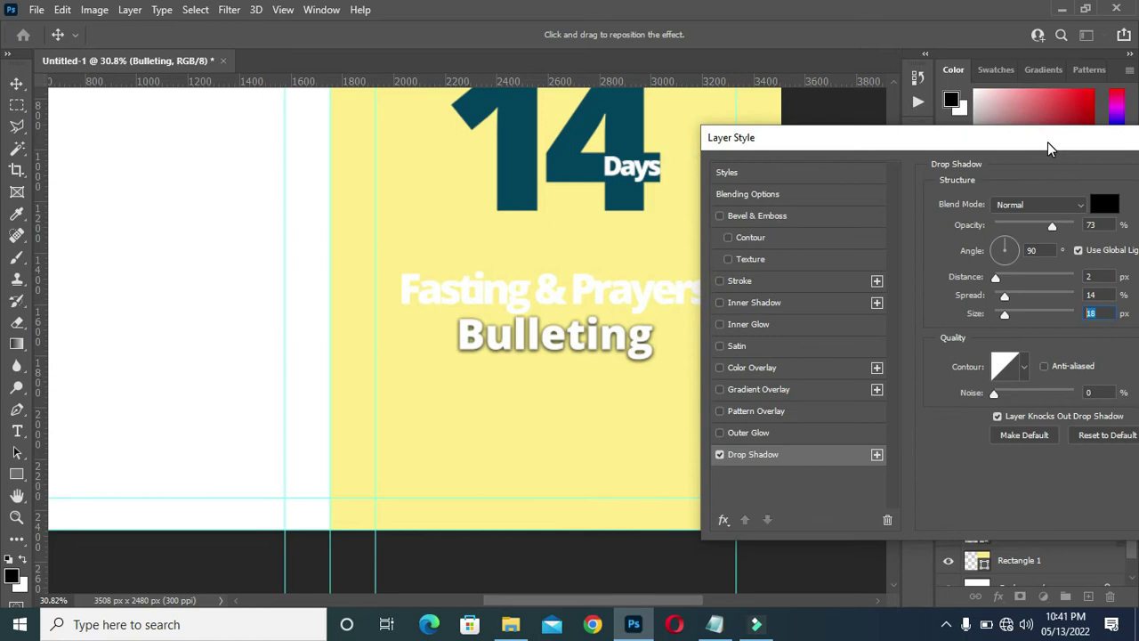
- Add a Smooth Inner Bevel to Bulleting with size 4 and 90° shading angle
{"action": "left_click", "coordinate": [770, 217]}
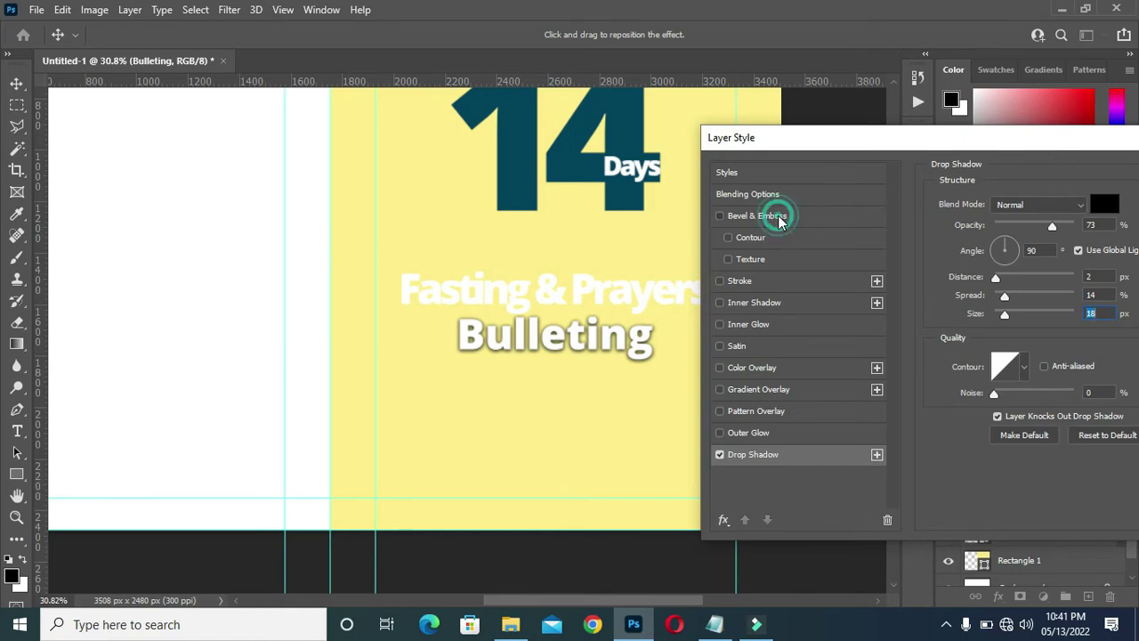
{"action": "left_click_drag", "start_coordinate": [978, 145], "coordinate": [963, 143]}
{"action": "left_click", "coordinate": [1084, 272]}
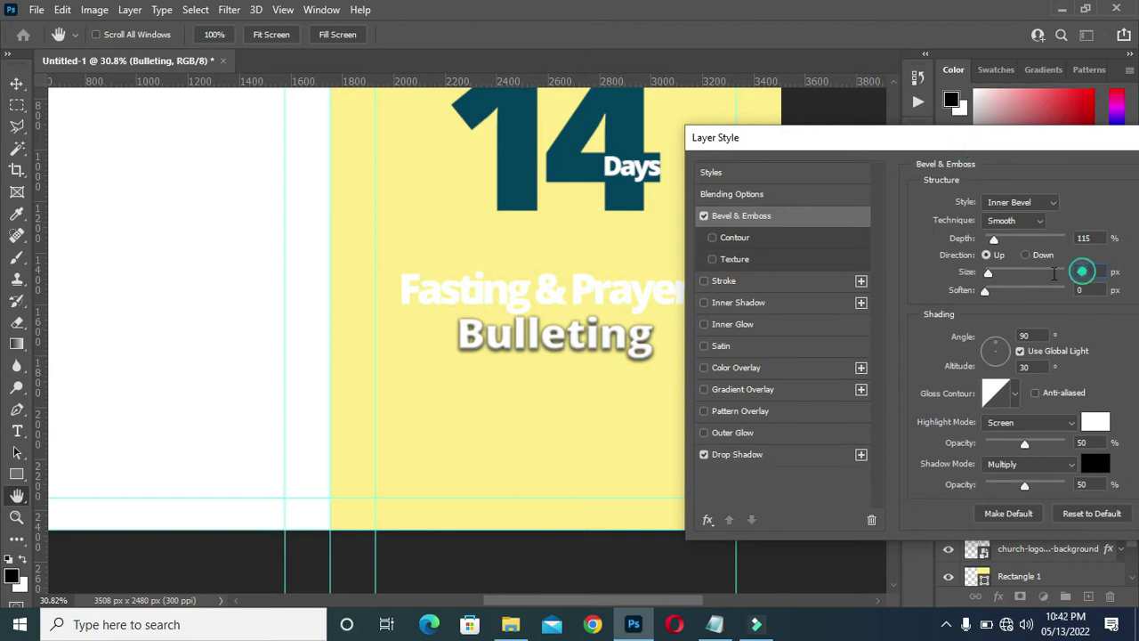
{"action": "left_click", "coordinate": [1083, 271]}
{"action": "left_click", "coordinate": [1025, 335]}
{"action": "left_click", "coordinate": [1014, 220]}
{"action": "left_click", "coordinate": [1009, 245]}
{"action": "left_click", "coordinate": [1021, 203]}
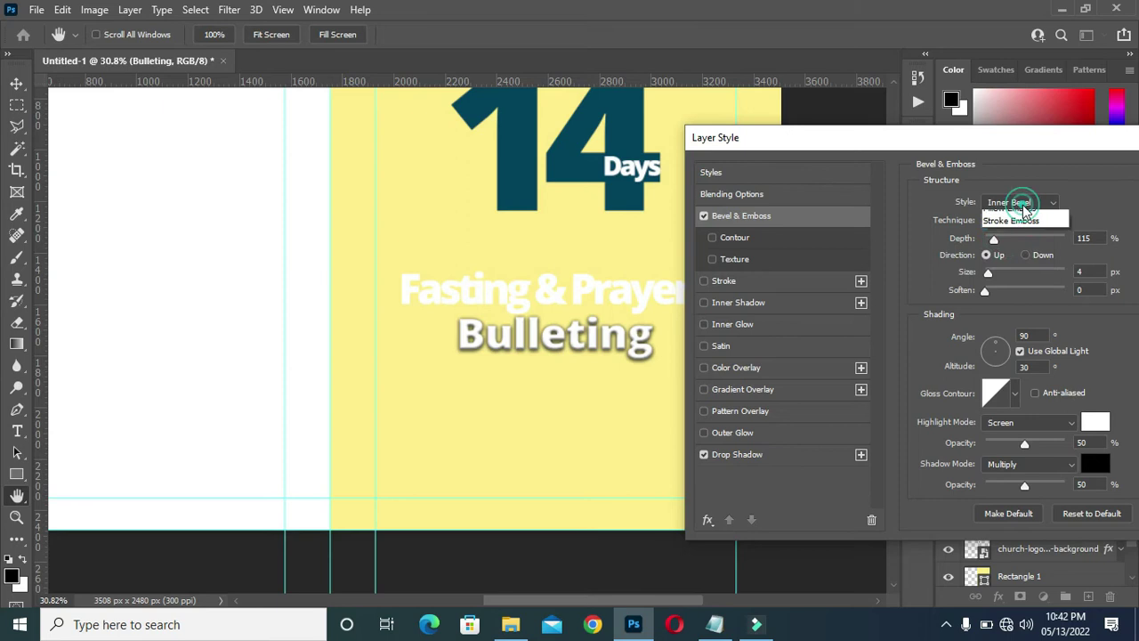
{"action": "left_click", "coordinate": [1010, 233]}
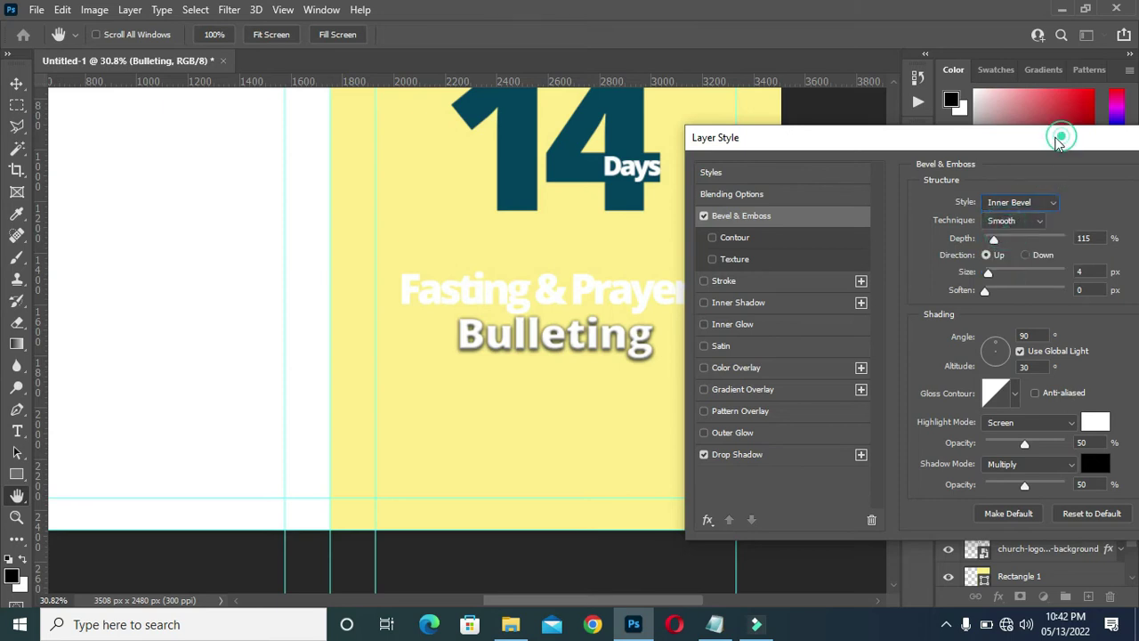
{"action": "left_click_drag", "start_coordinate": [1059, 143], "coordinate": [595, 163]}
- Apply the bevel and drop shadow to Bulleting, then copy those effects onto Fasting & Prayers
{"action": "left_click", "coordinate": [842, 190]}
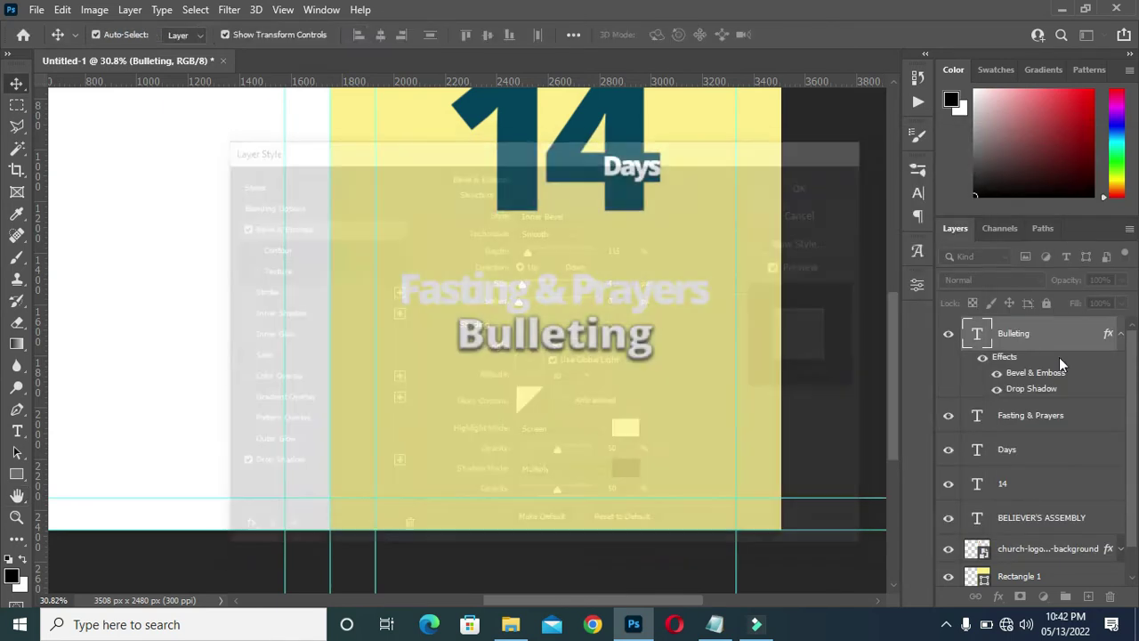
{"action": "left_click", "coordinate": [1119, 334]}
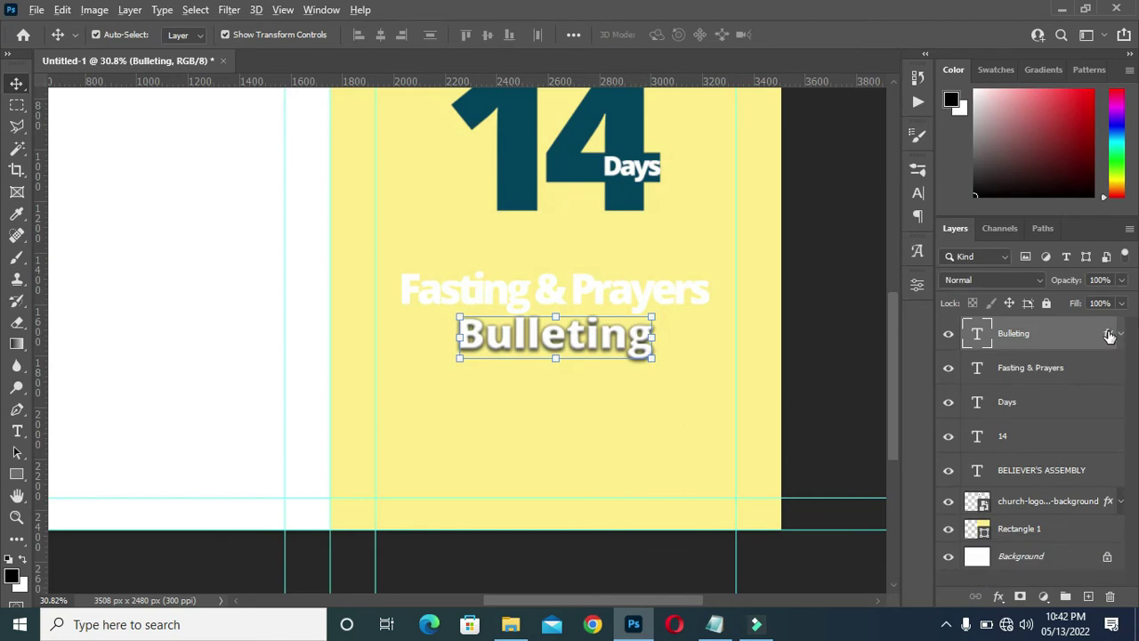
{"action": "left_click_drag", "start_coordinate": [1100, 380], "coordinate": [1097, 381]}
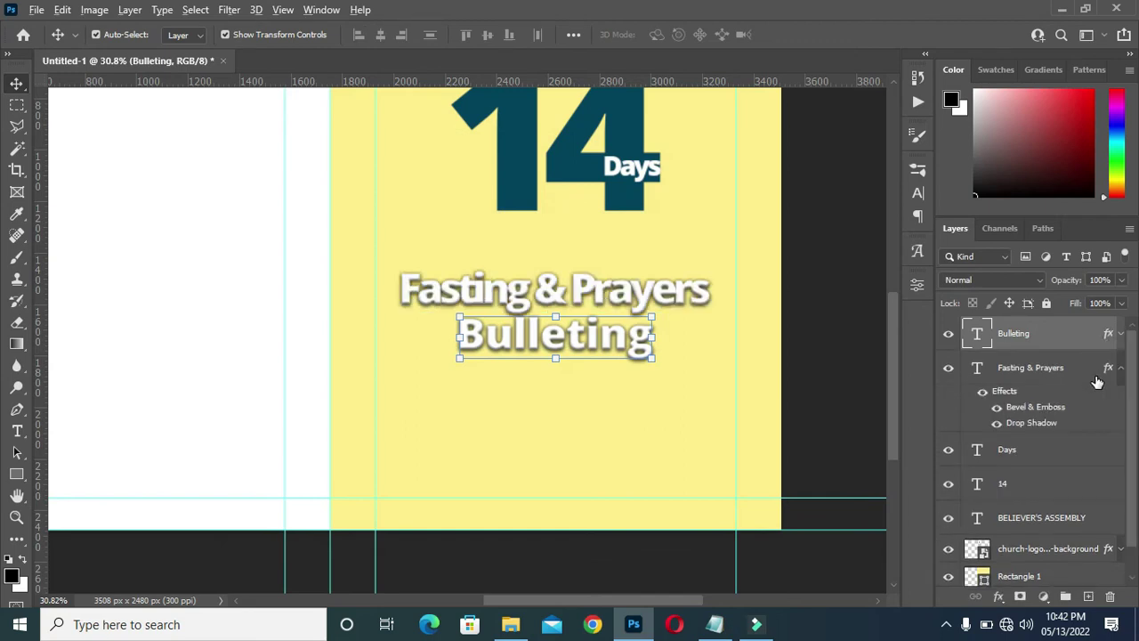
{"action": "left_click", "coordinate": [1119, 334]}
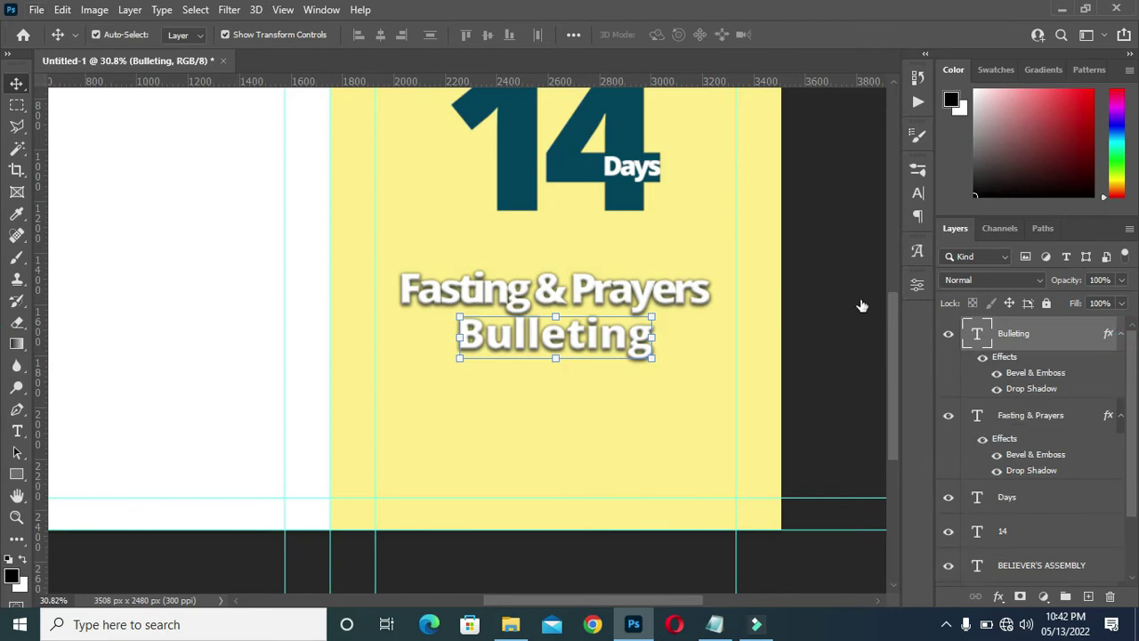
{"action": "scroll", "coordinate": [859, 305], "scroll_direction": "down", "scroll_amount": 2}
{"action": "scroll", "coordinate": [828, 407], "scroll_direction": "up", "scroll_amount": 2}
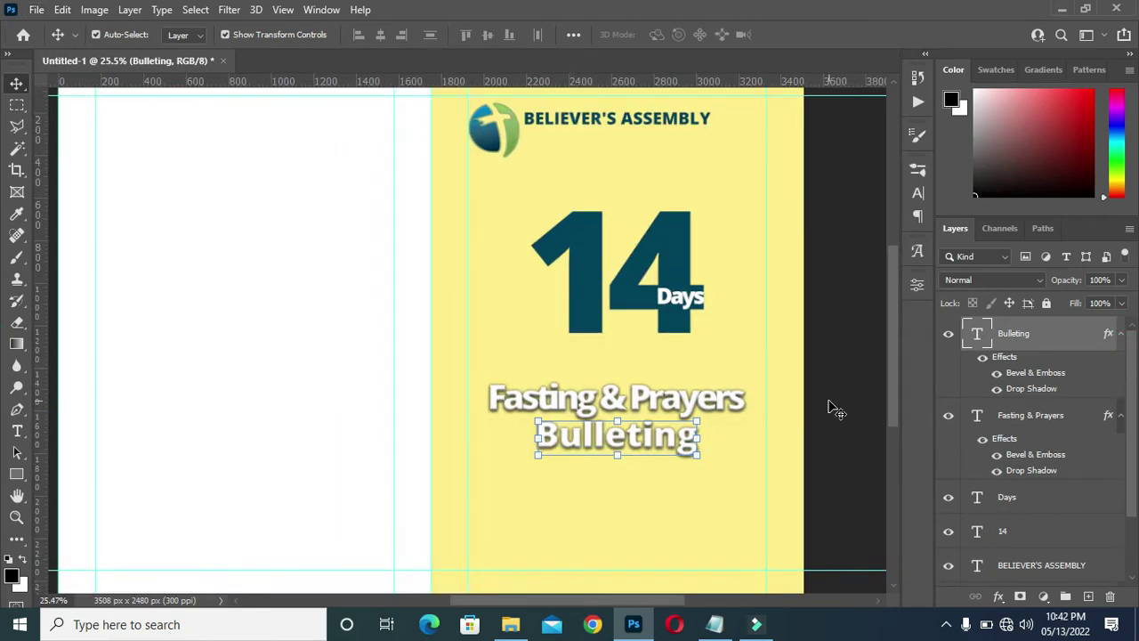
{"action": "scroll", "coordinate": [894, 408], "scroll_direction": "up", "scroll_amount": 1}
{"action": "left_click", "coordinate": [837, 425]}
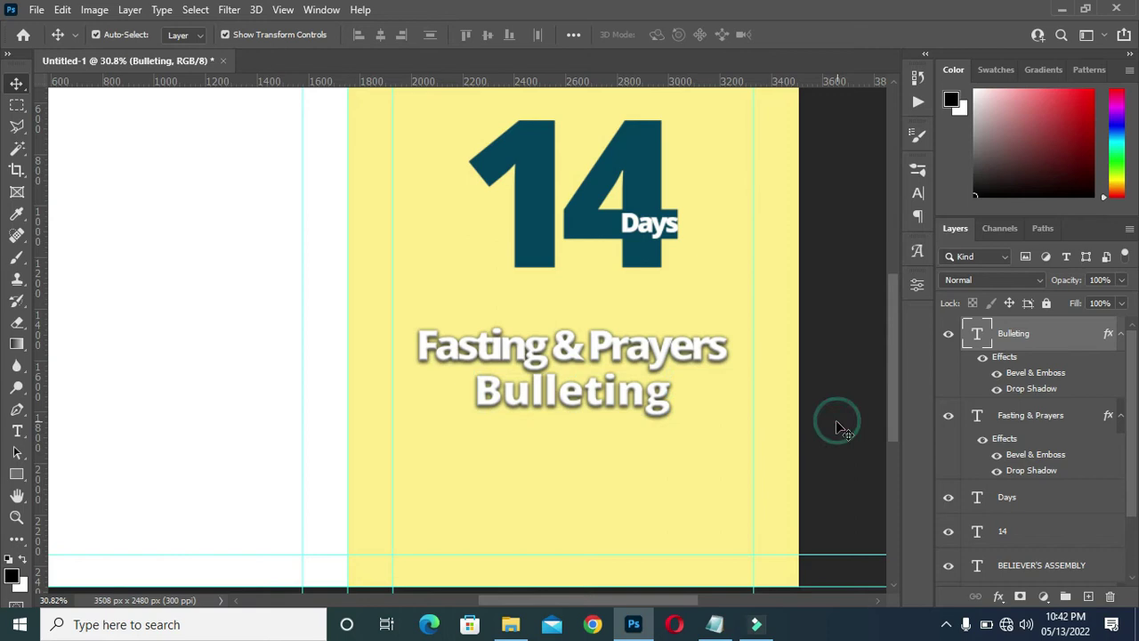
- Add a text line below Bulleting reading 'MONDAY - 16TH To SUNDAY - 29TH JUNE 2022.' copied from the notes
{"action": "key", "text": "t"}
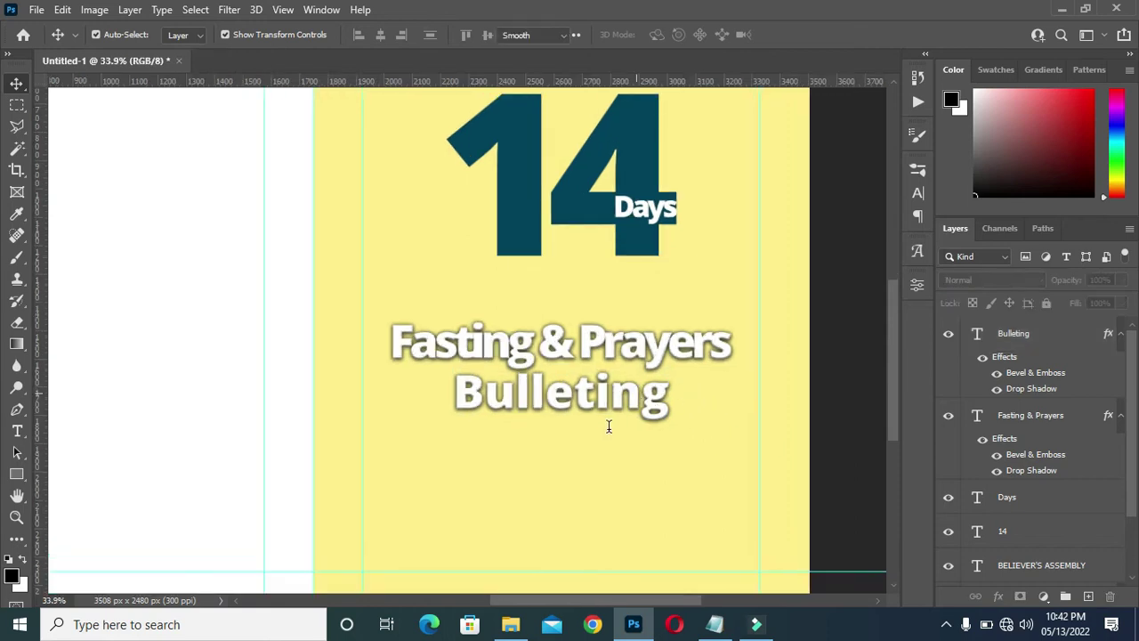
{"action": "left_click", "coordinate": [439, 477]}
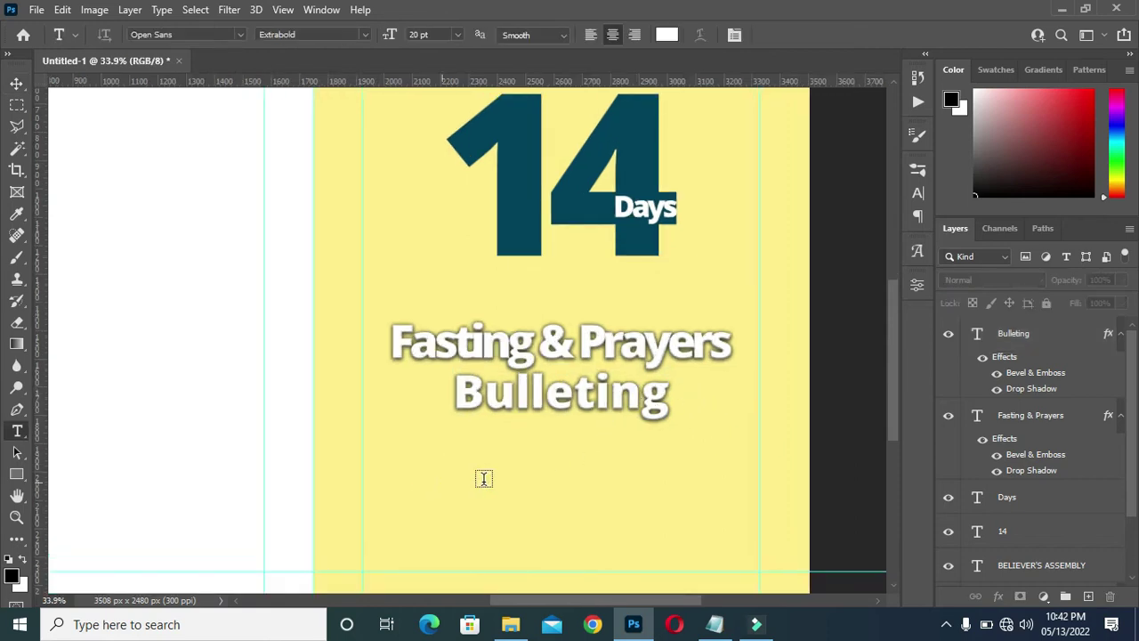
{"action": "left_click", "coordinate": [714, 622]}
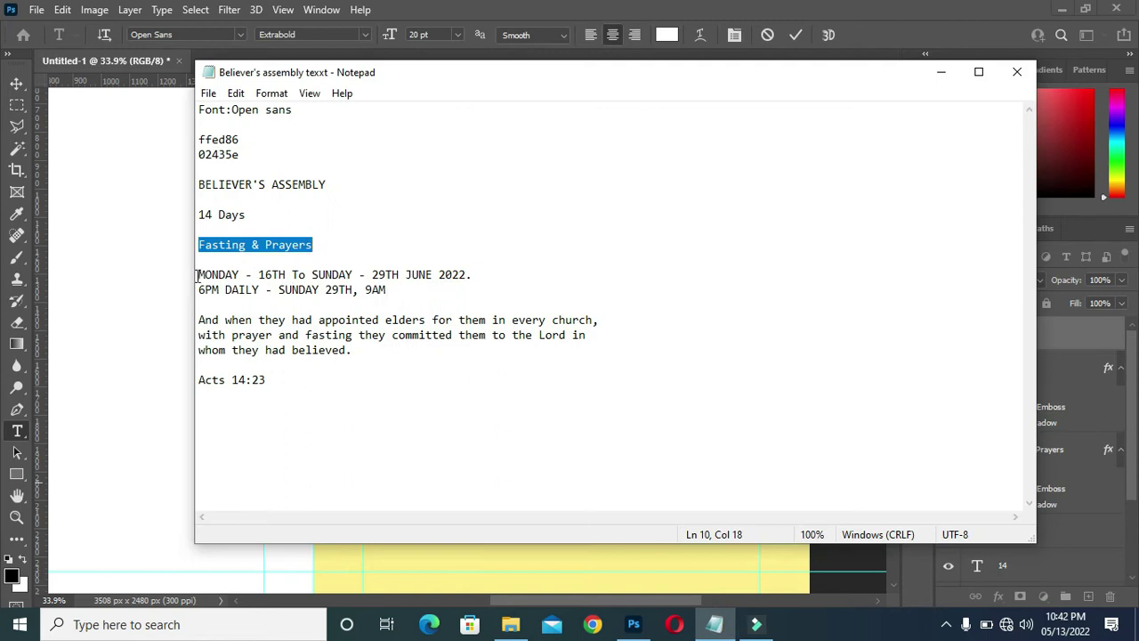
{"action": "left_click_drag", "start_coordinate": [197, 275], "coordinate": [478, 274]}
{"action": "right_click", "coordinate": [445, 276]}
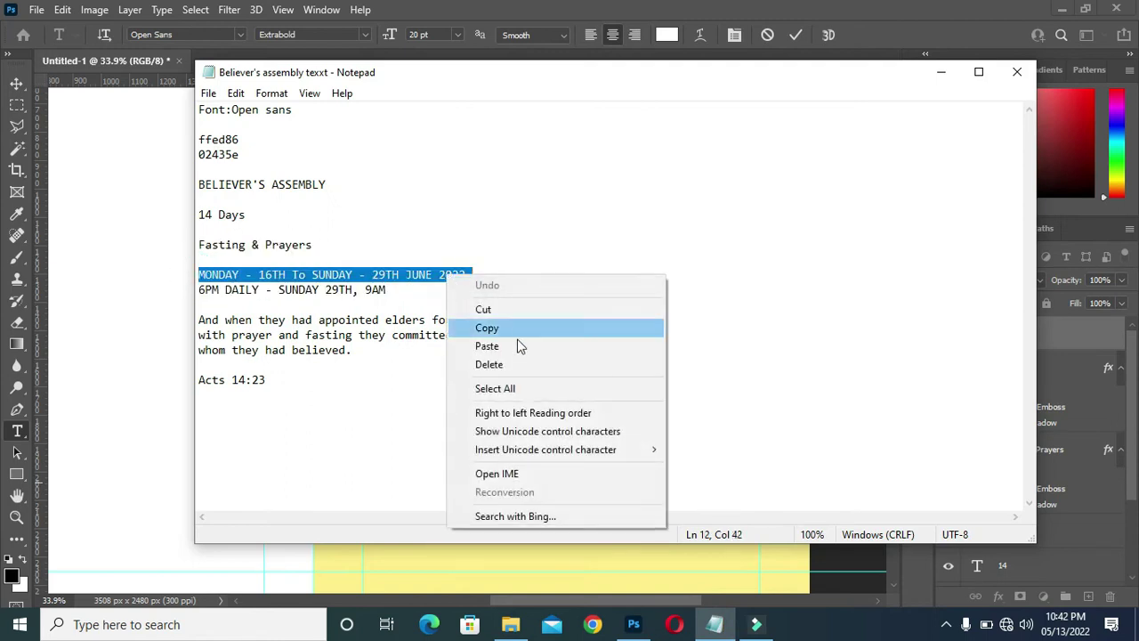
{"action": "left_click", "coordinate": [508, 325]}
{"action": "left_click", "coordinate": [943, 76]}
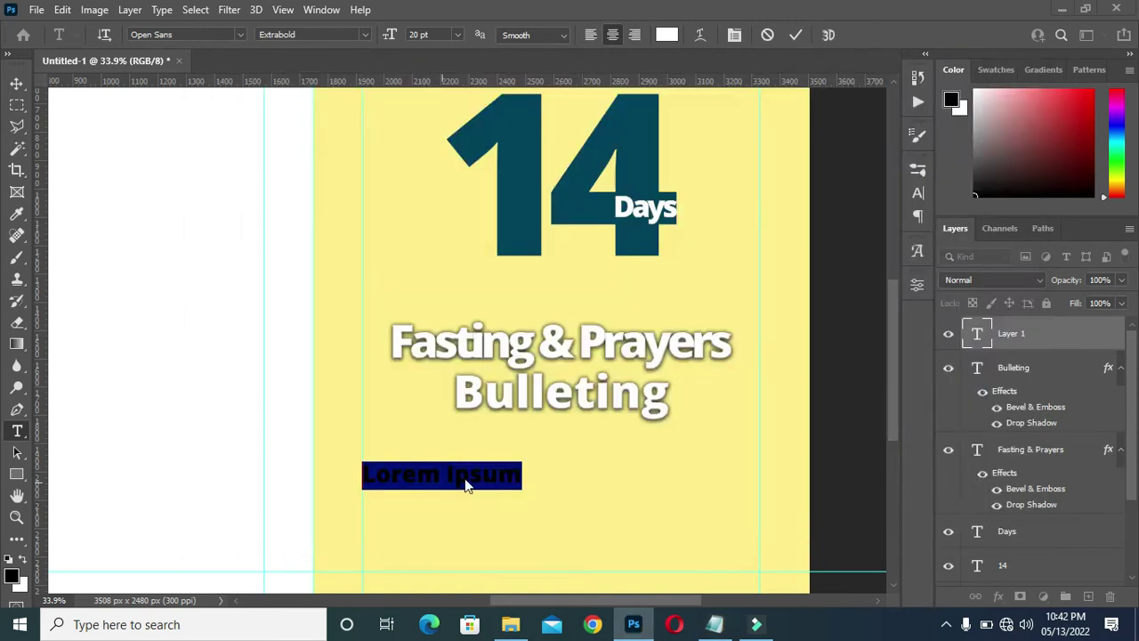
{"action": "key", "text": "ctrl+v"}
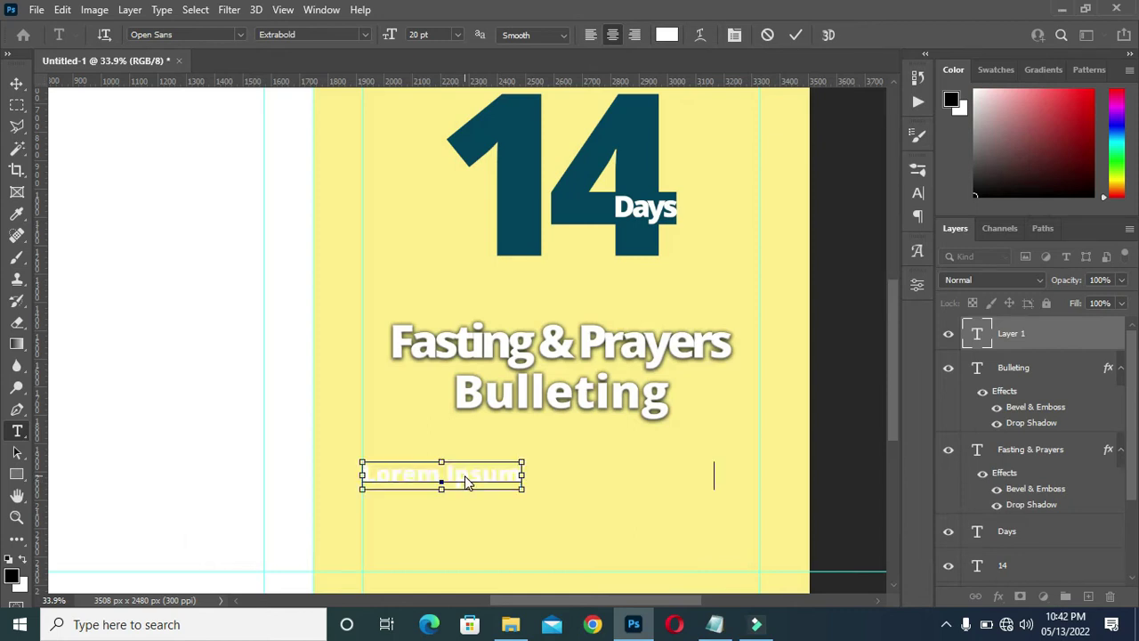
{"action": "left_click", "coordinate": [796, 35]}
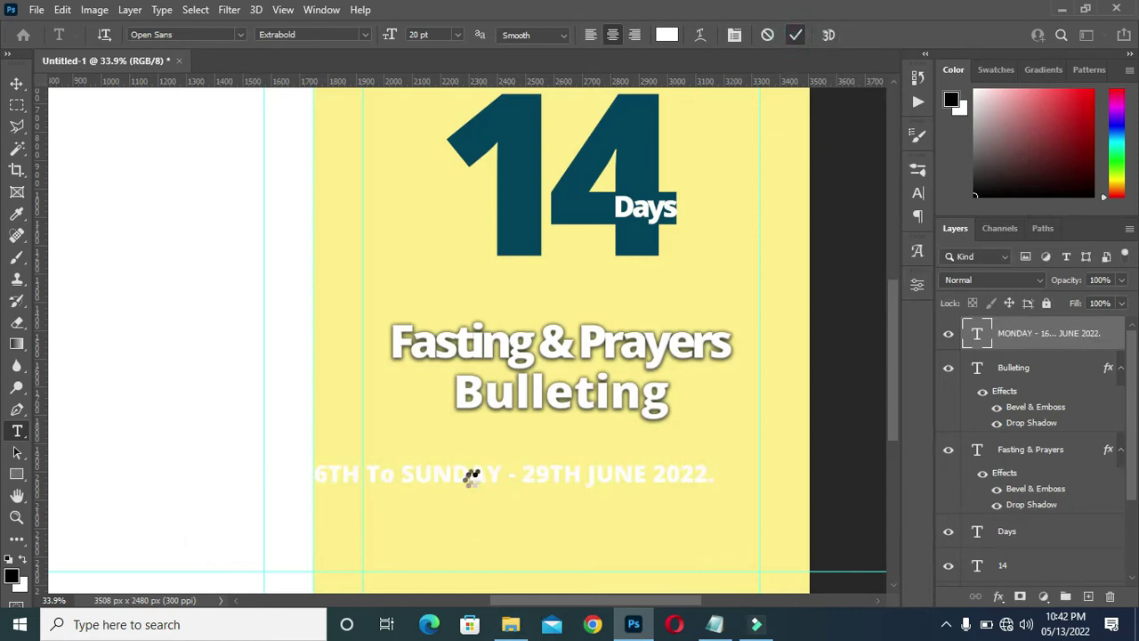
- Shrink the date line to about 62% of its size with the Move tool
{"action": "left_click", "coordinate": [16, 83]}
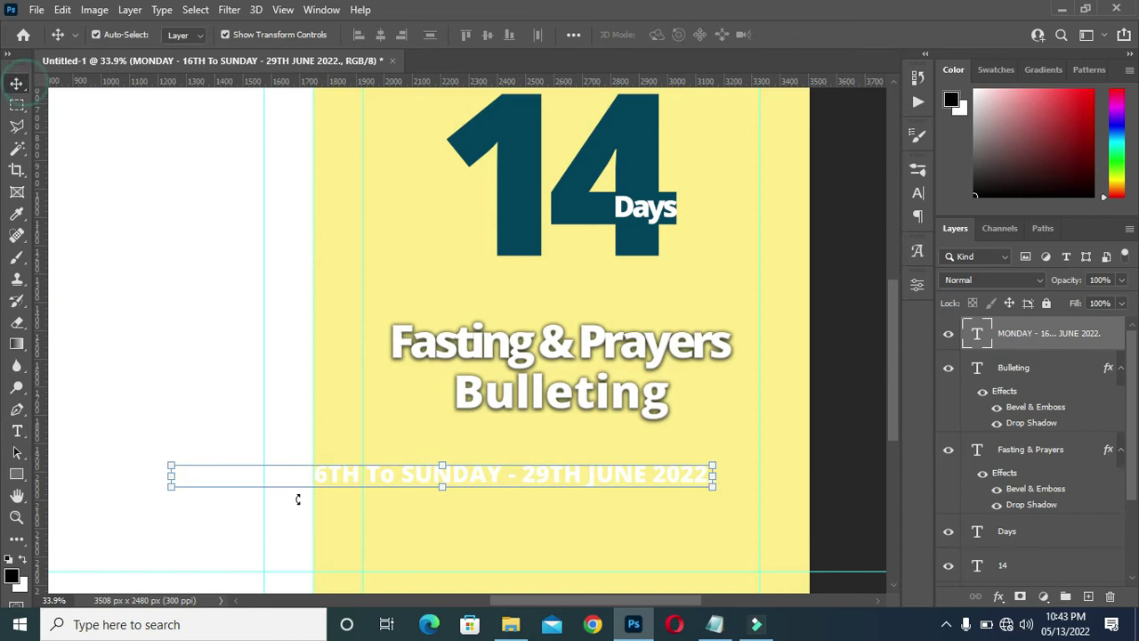
{"action": "left_click_drag", "start_coordinate": [444, 483], "coordinate": [316, 480]}
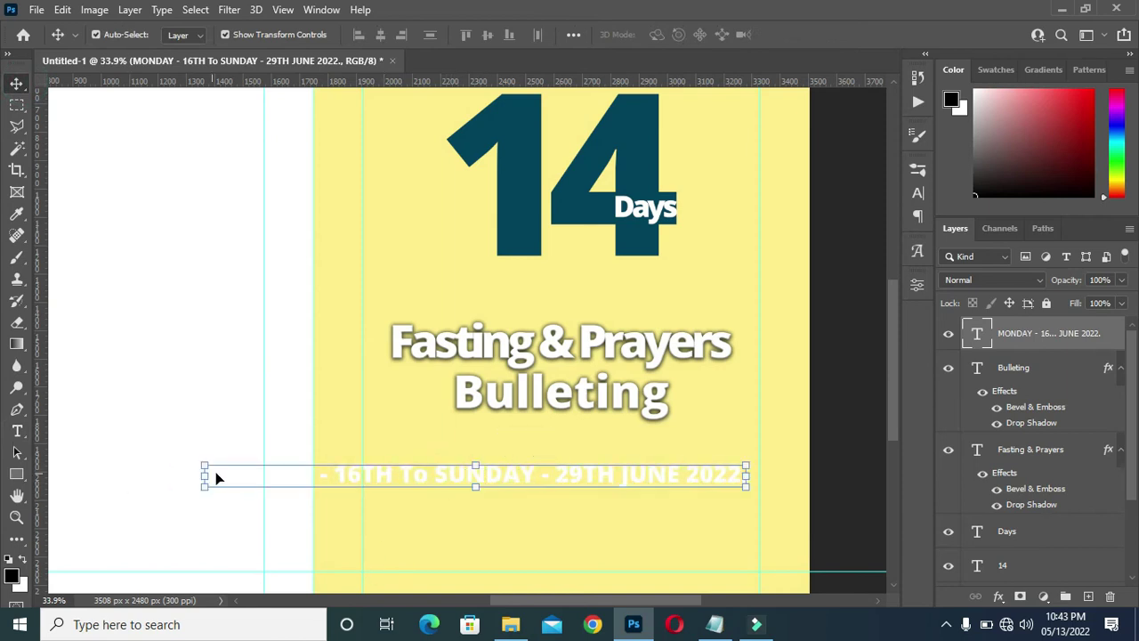
{"action": "left_click_drag", "start_coordinate": [205, 477], "coordinate": [610, 335]}
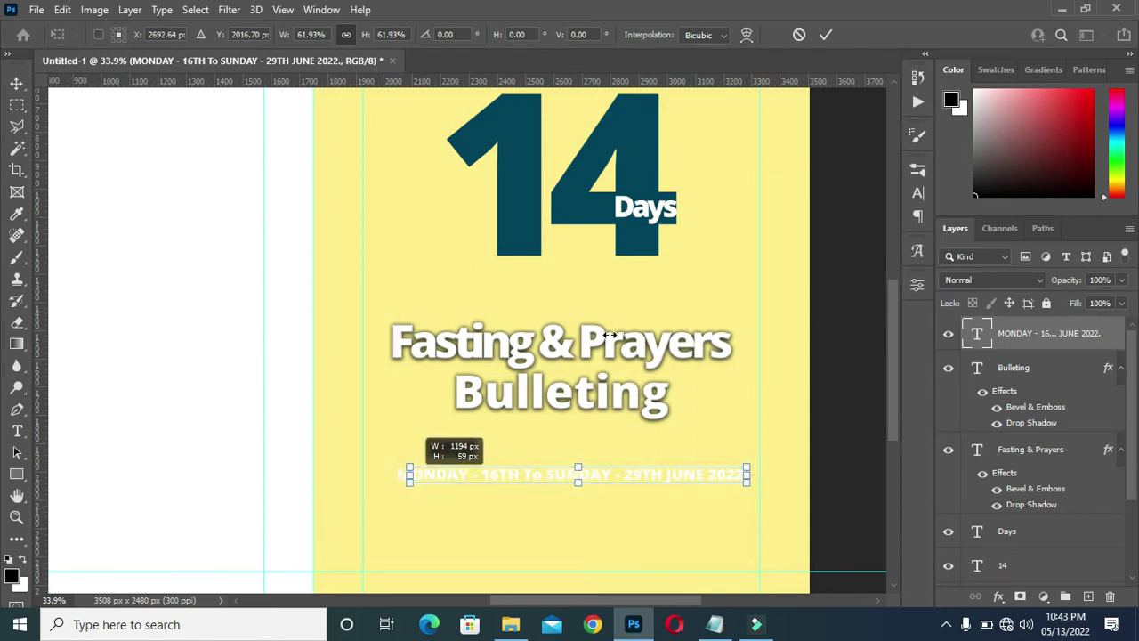
{"action": "left_click", "coordinate": [825, 35]}
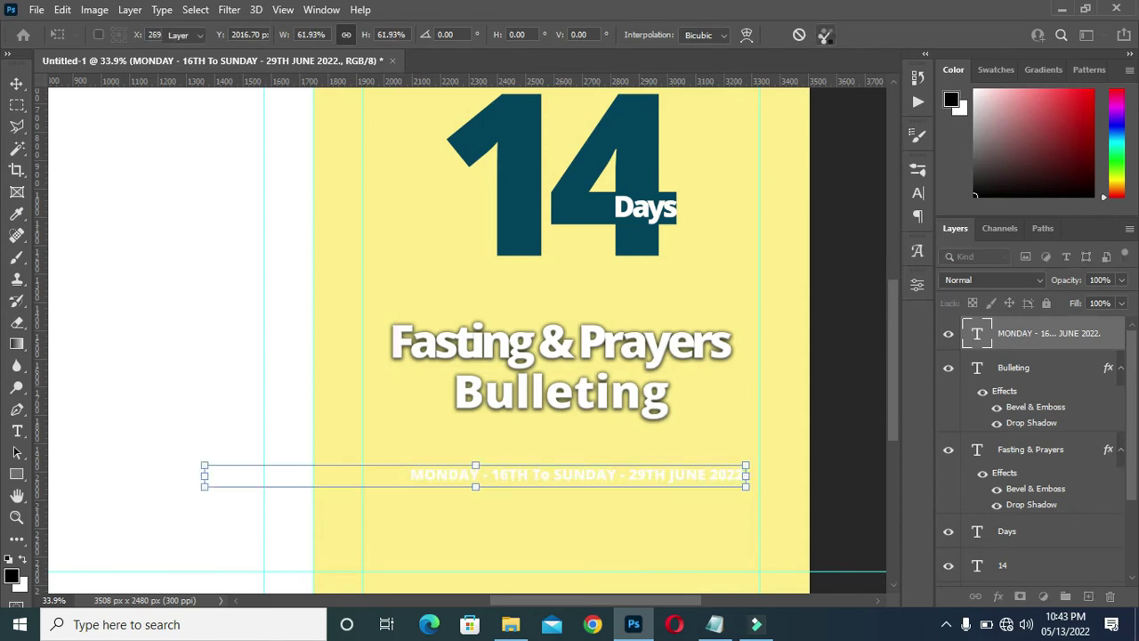
- Centre the date line horizontally on the yellow Rectangle 1 panel
{"action": "scroll", "coordinate": [1023, 498], "scroll_direction": "down", "scroll_amount": 3}
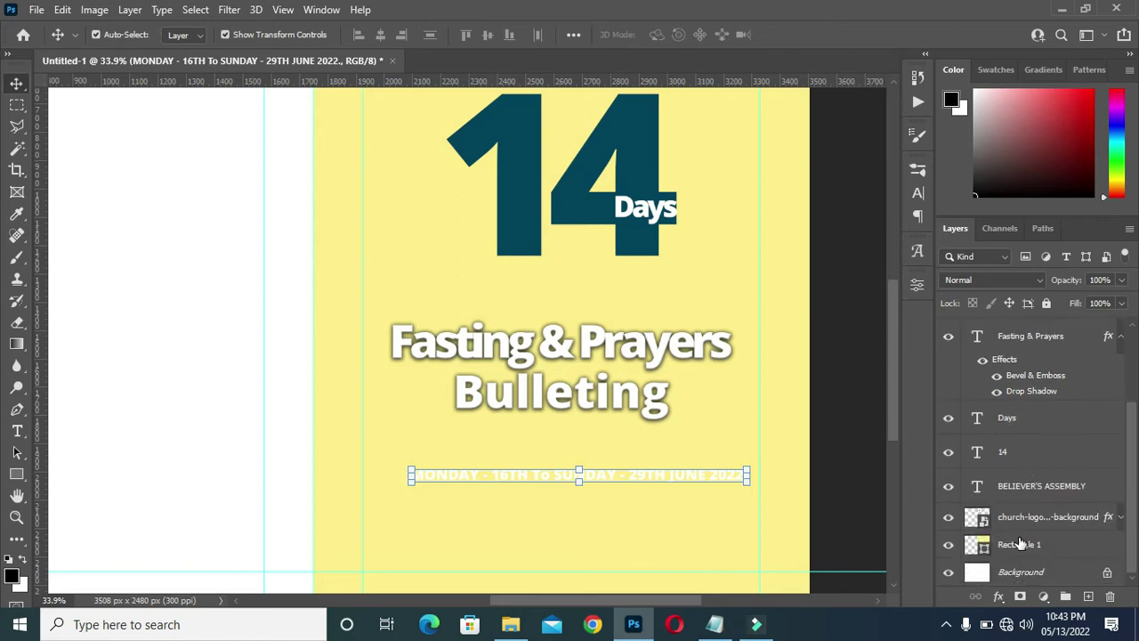
{"action": "left_click", "coordinate": [1019, 544]}
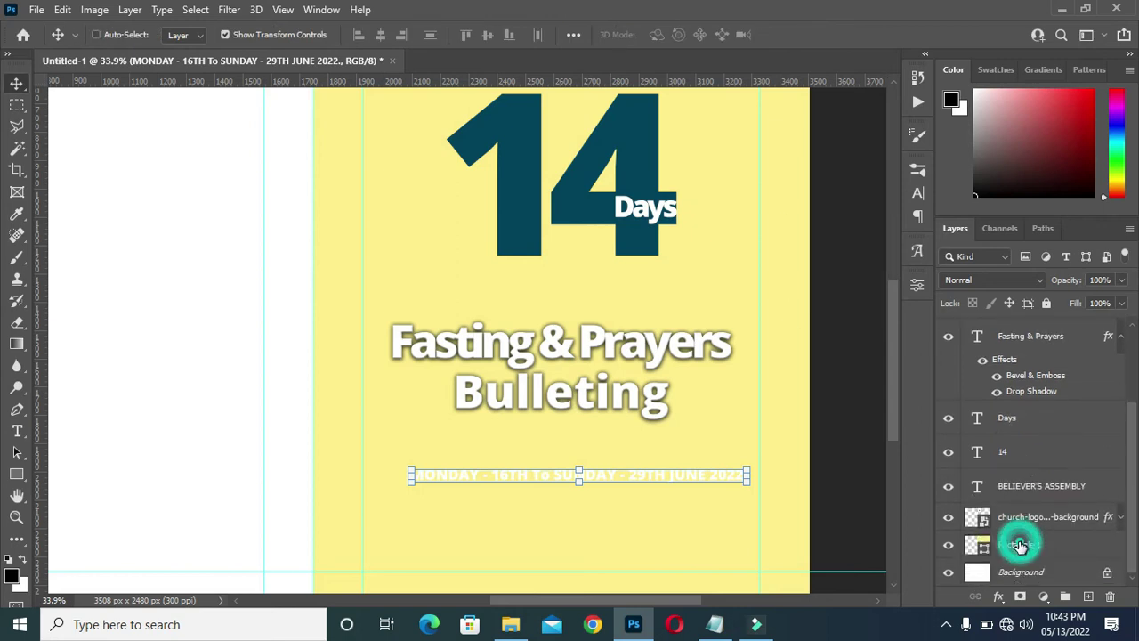
{"action": "left_click", "coordinate": [381, 35]}
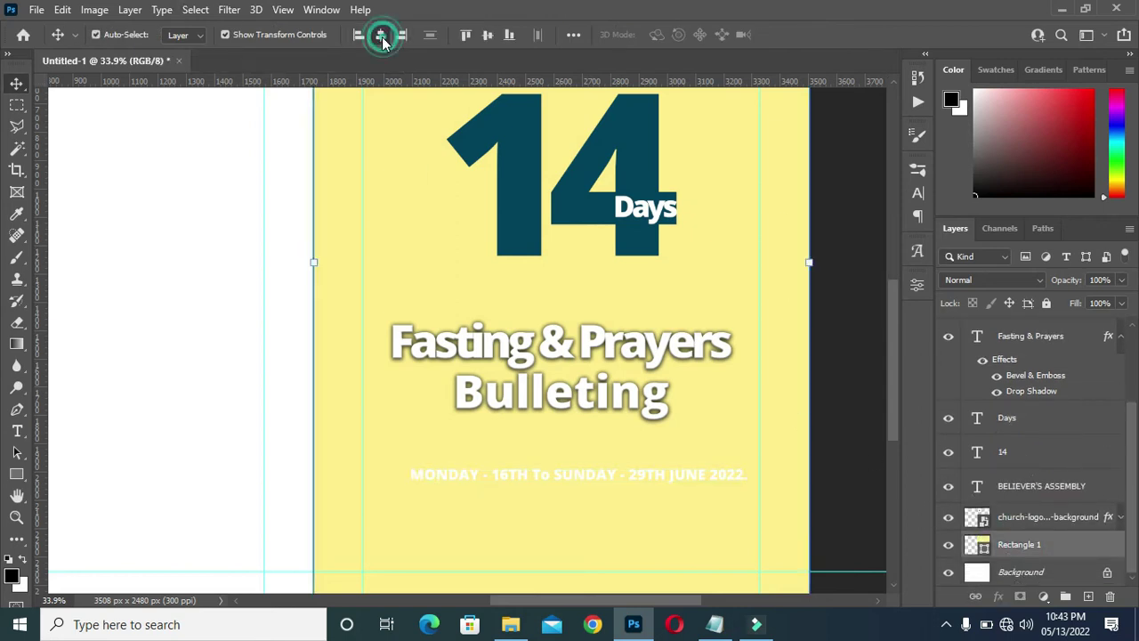
{"action": "left_click", "coordinate": [842, 299]}
{"action": "scroll", "coordinate": [702, 474], "scroll_direction": "down", "scroll_amount": 2}
{"action": "scroll", "coordinate": [577, 519], "scroll_direction": "up", "scroll_amount": 3}
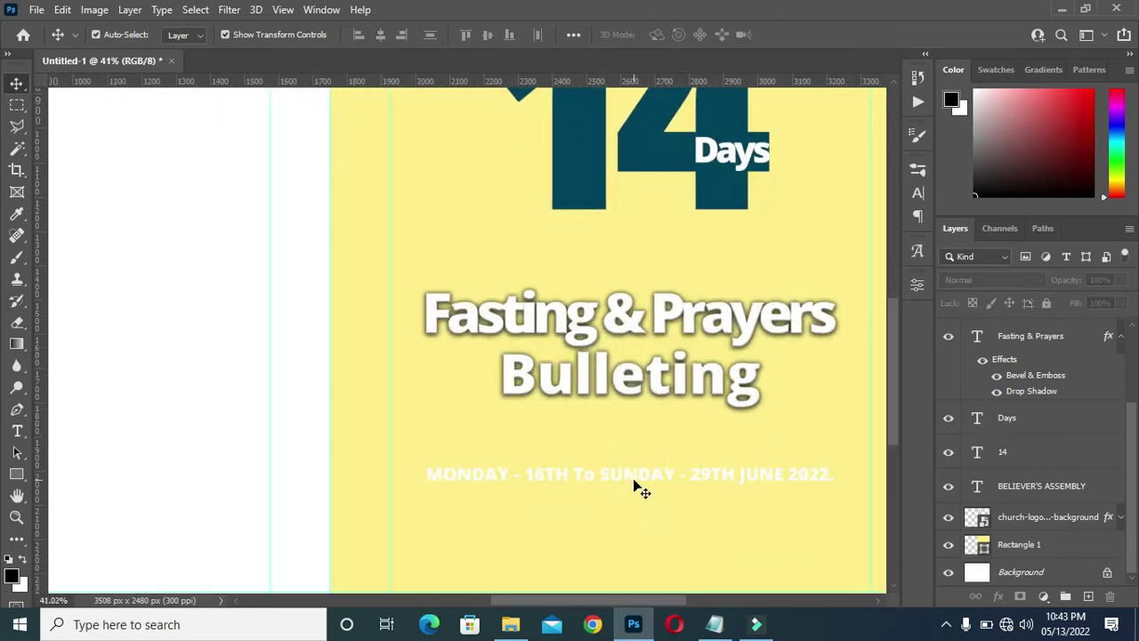
{"action": "left_click", "coordinate": [637, 485]}
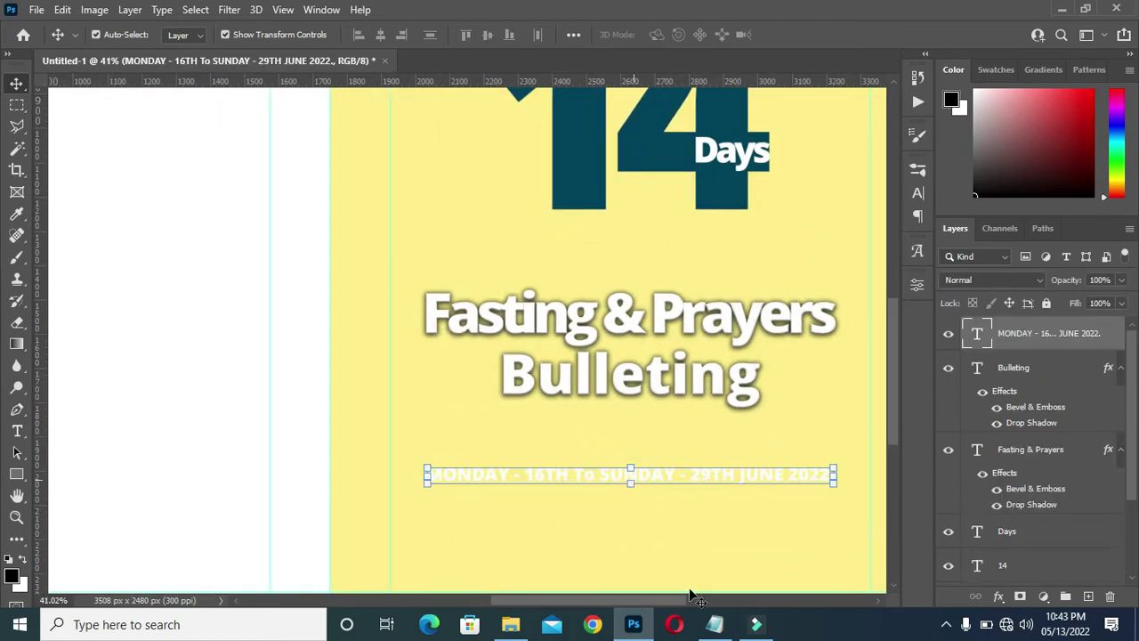
- Copy Bulleting's Bevel & Emboss and Drop Shadow effects onto the MONDAY date line layer
{"action": "mouse_move", "coordinate": [714, 623]}
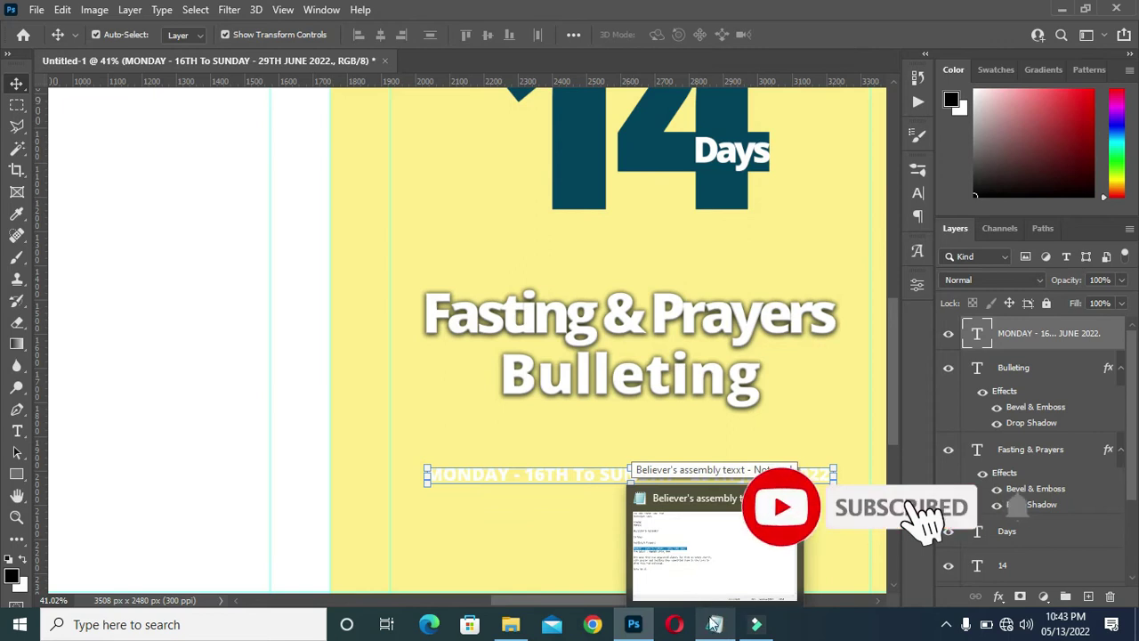
{"action": "left_click", "coordinate": [1119, 368]}
{"action": "left_click", "coordinate": [1120, 403]}
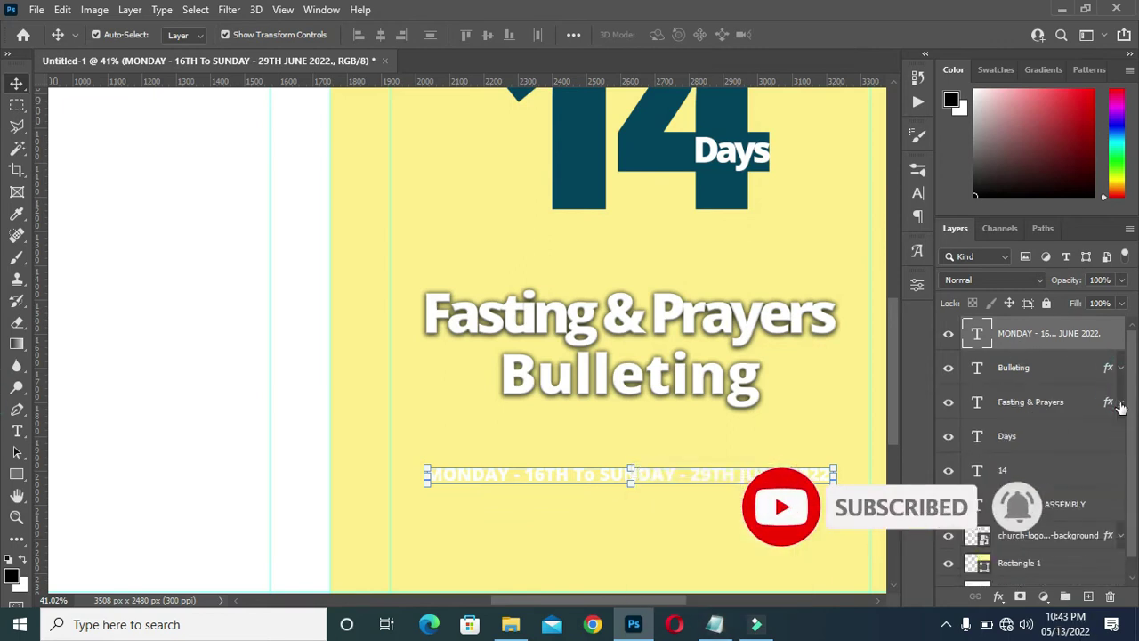
{"action": "left_click", "coordinate": [1111, 370]}
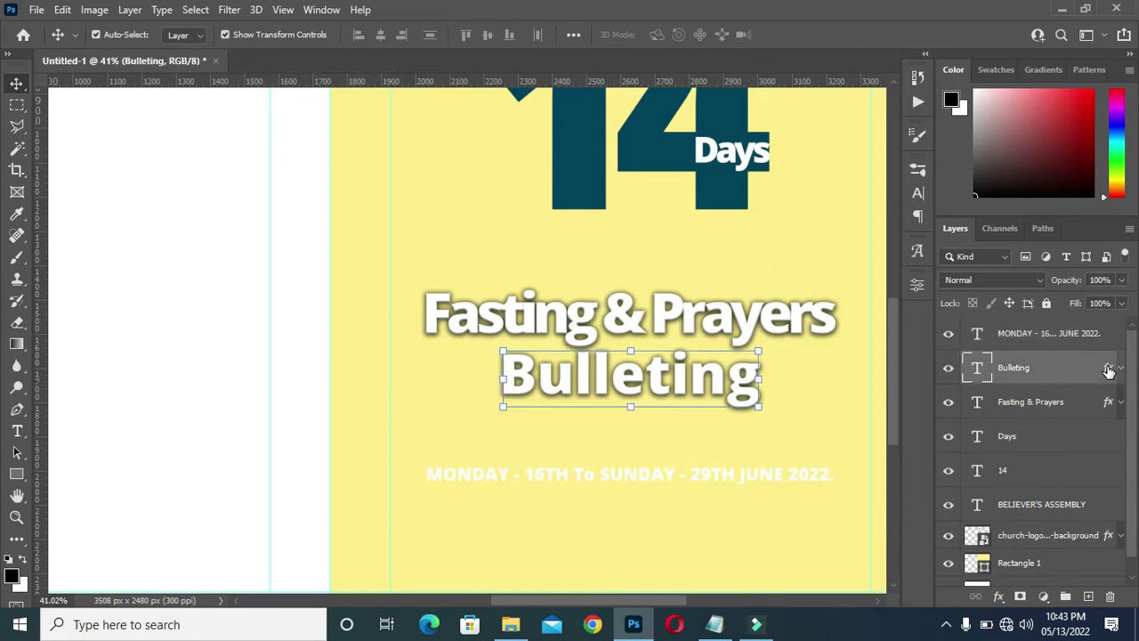
{"action": "left_click_drag", "start_coordinate": [1107, 343], "coordinate": [1105, 345]}
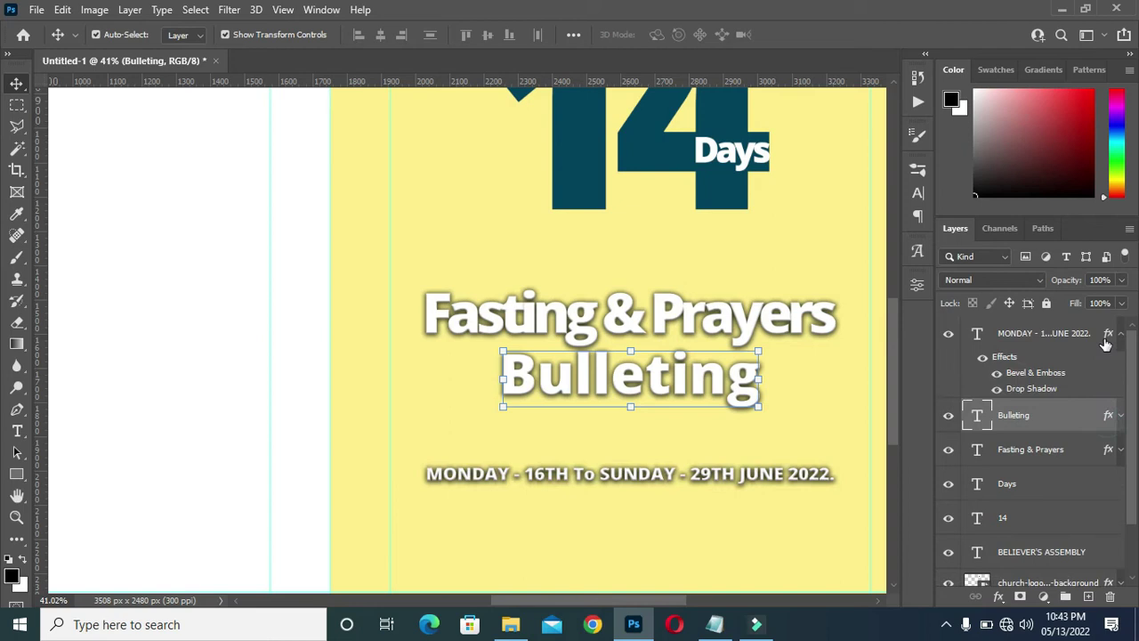
{"action": "left_click", "coordinate": [1121, 333]}
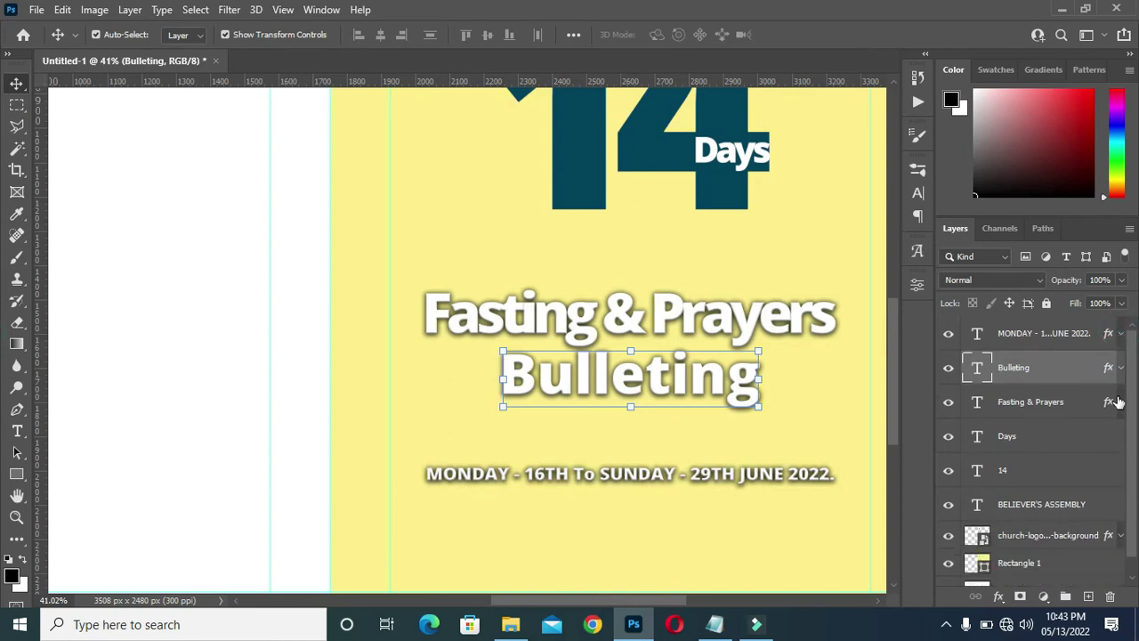
{"action": "scroll", "coordinate": [648, 406], "scroll_direction": "down", "scroll_amount": 2}
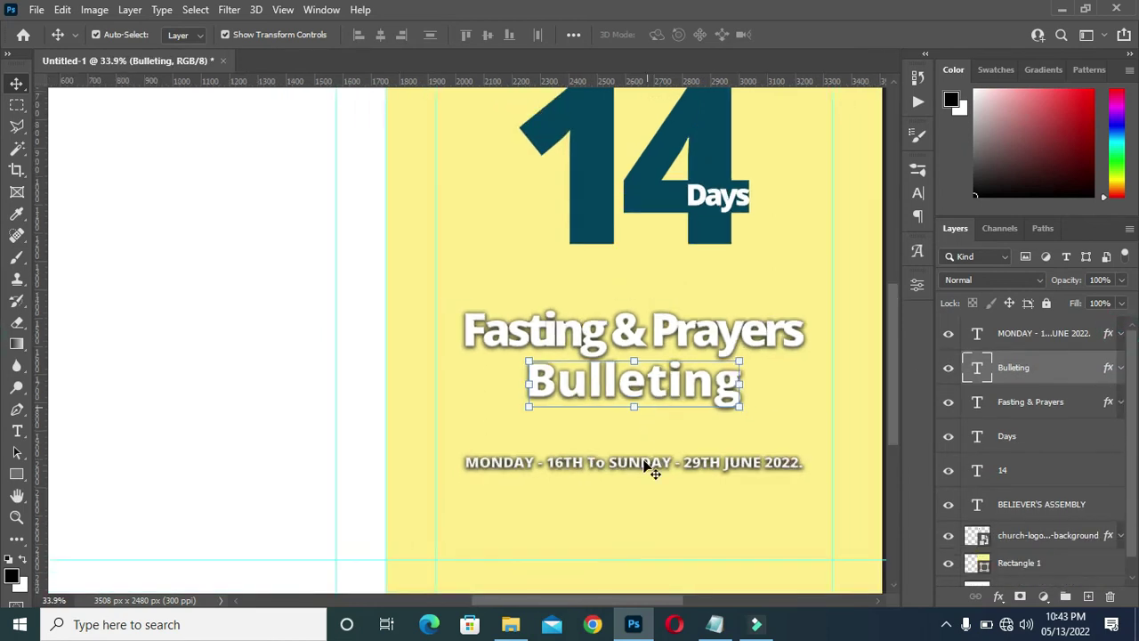
{"action": "scroll", "coordinate": [656, 465], "scroll_direction": "up", "scroll_amount": 2}
- Copy the colour code ffed86 from the notes
{"action": "left_click", "coordinate": [715, 626]}
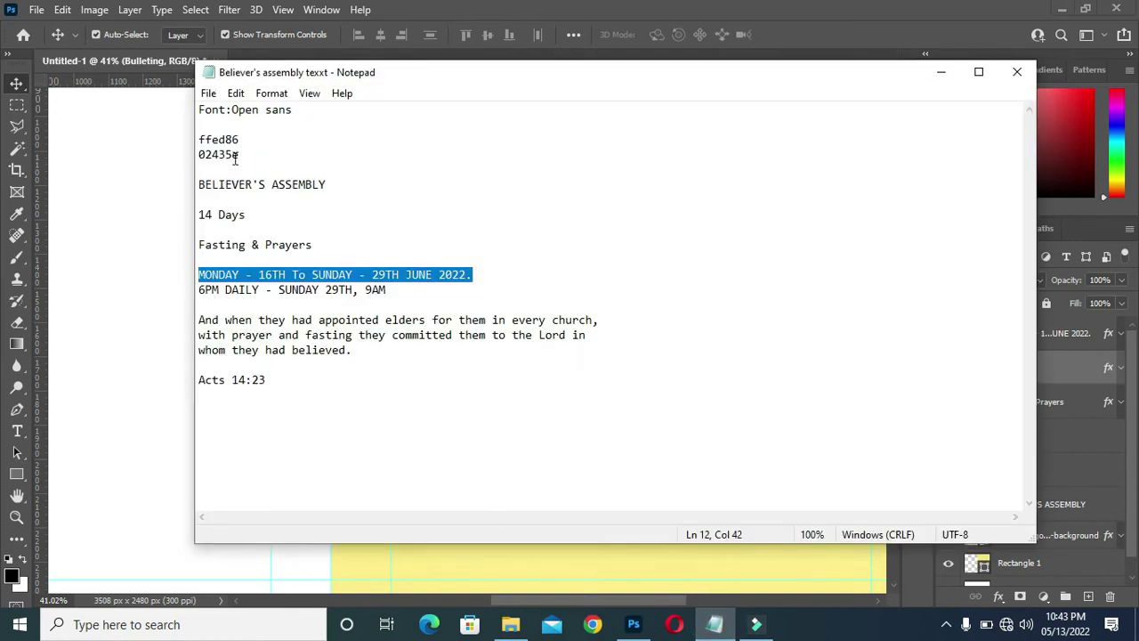
{"action": "left_click_drag", "start_coordinate": [239, 140], "coordinate": [195, 140]}
{"action": "right_click", "coordinate": [211, 138]}
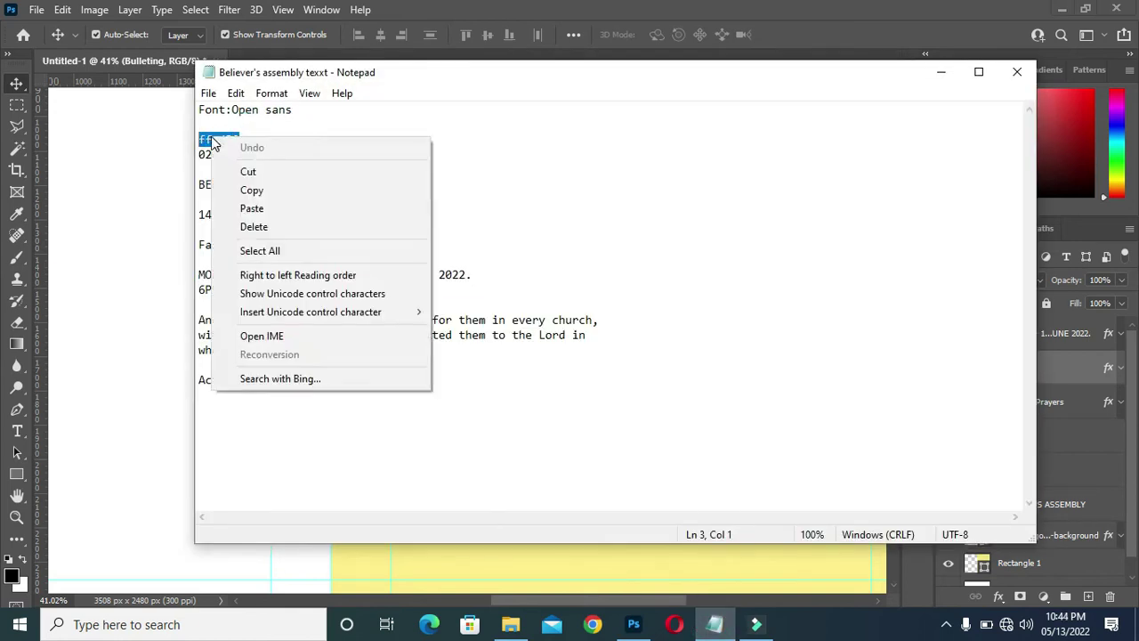
{"action": "left_click", "coordinate": [269, 191]}
{"action": "left_click", "coordinate": [946, 82]}
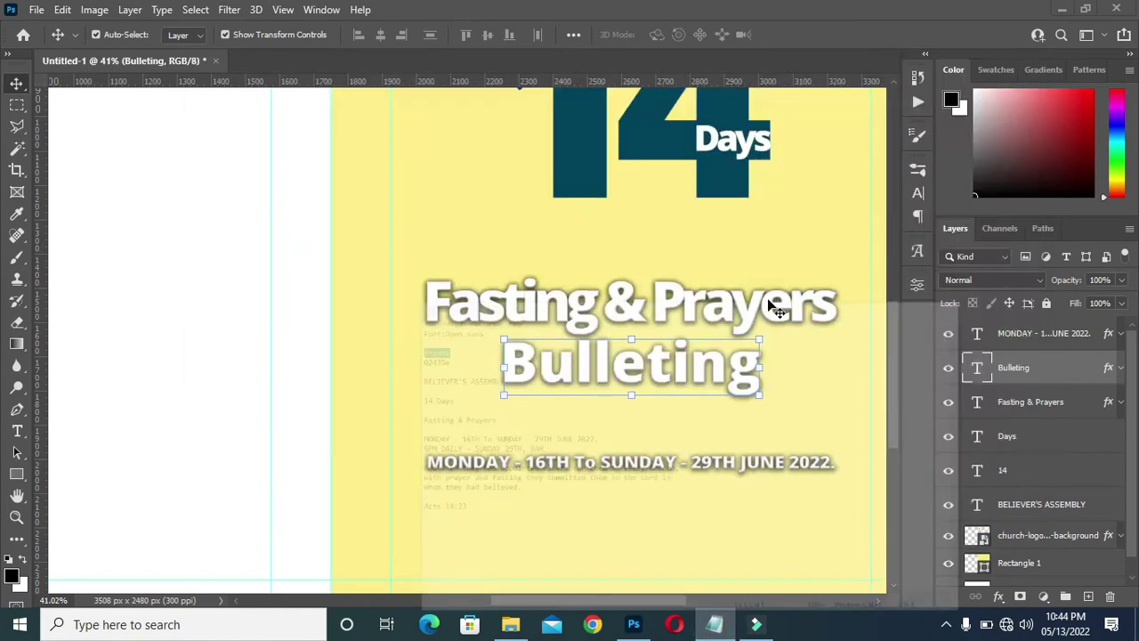
- Change the date line's text colour to pale yellow ffed86
{"action": "left_click", "coordinate": [624, 462]}
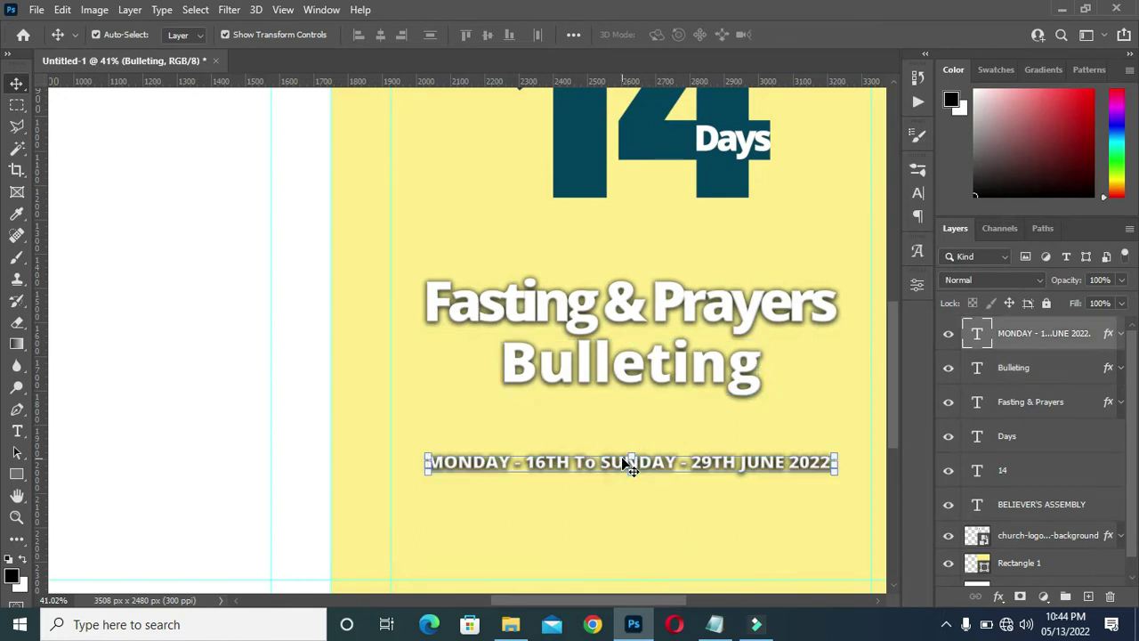
{"action": "key", "text": "t"}
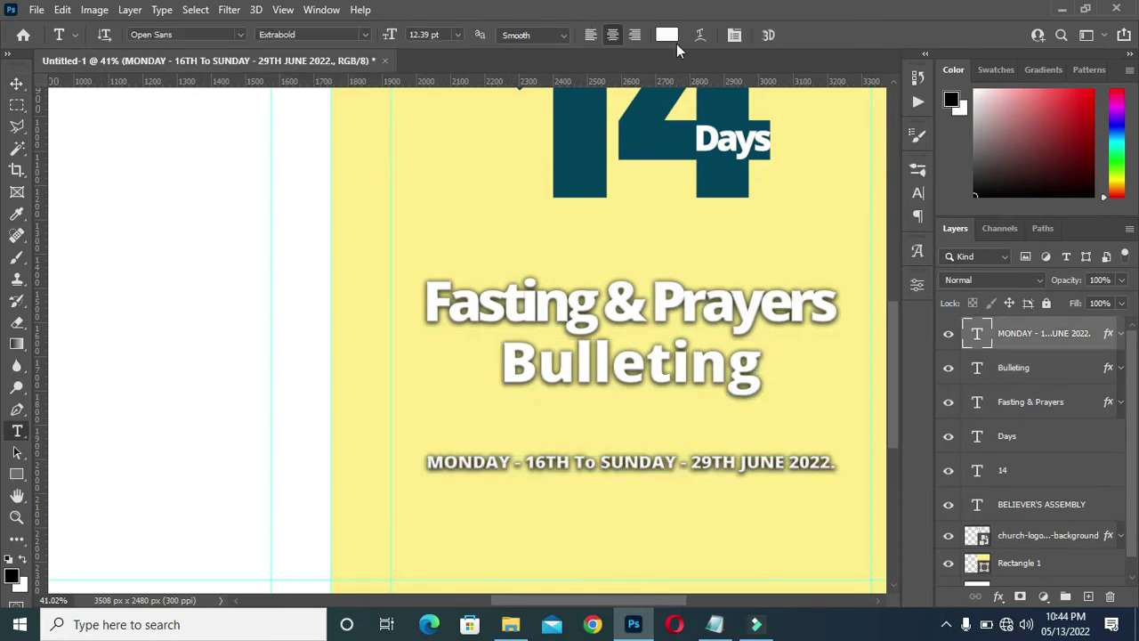
{"action": "left_click", "coordinate": [665, 35]}
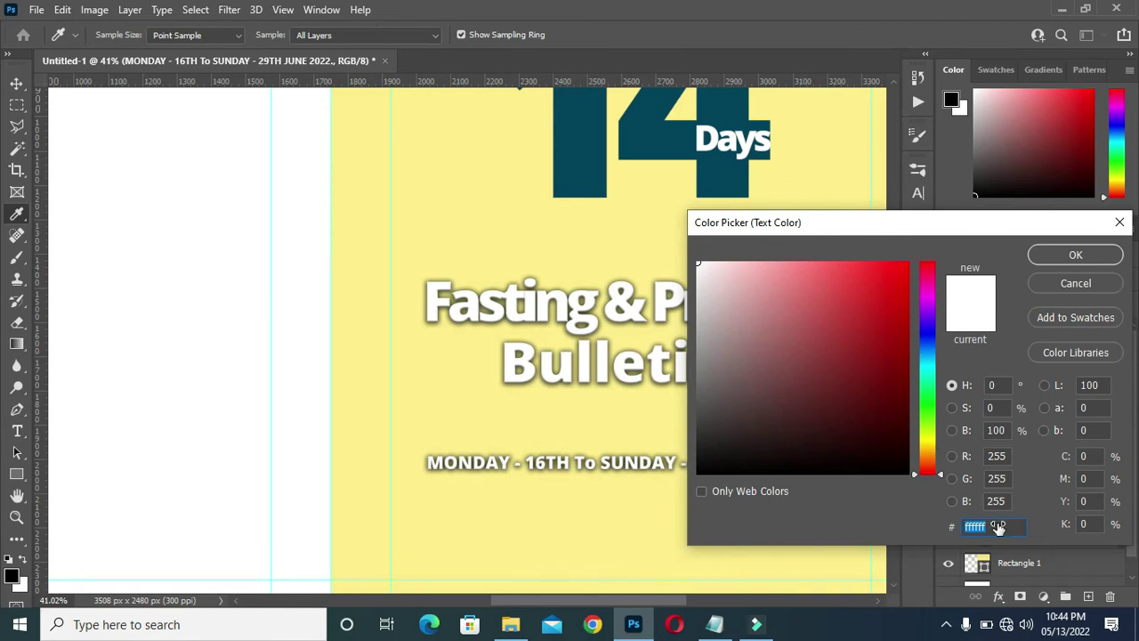
{"action": "key", "text": "ctrl+v"}
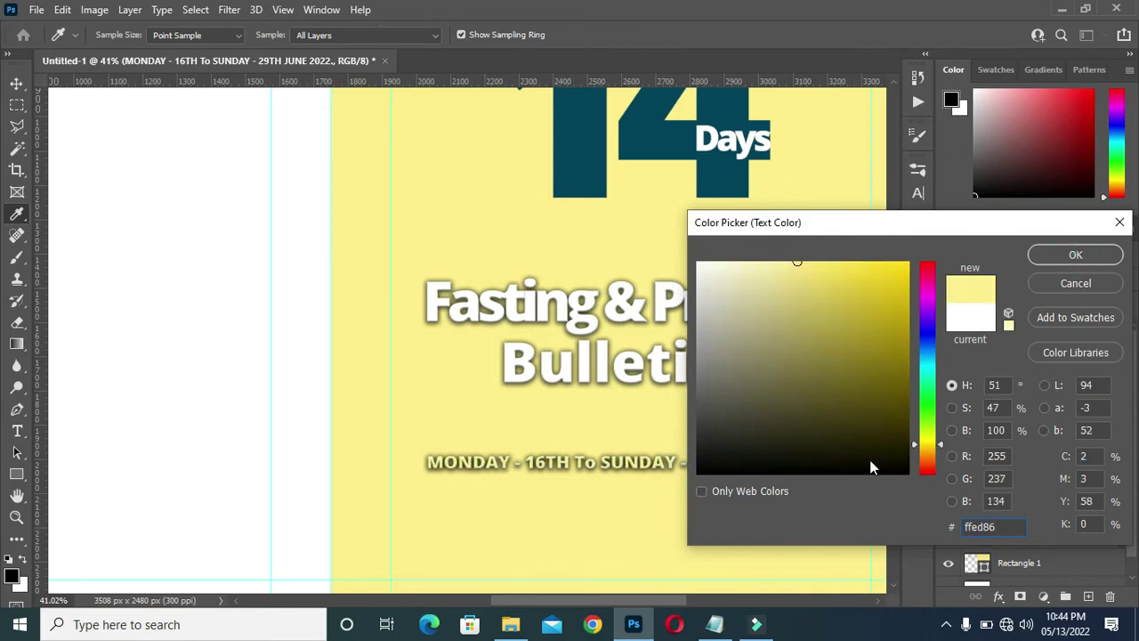
{"action": "left_click", "coordinate": [1093, 254]}
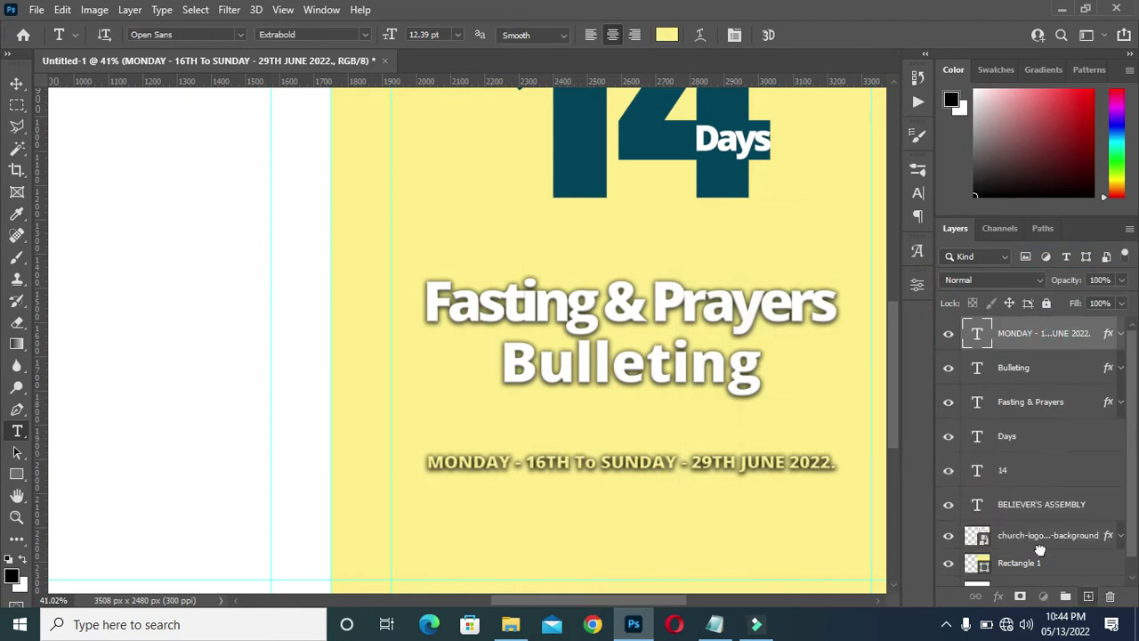
- Duplicate the date line just below itself and copy the 6PM DAILY schedule line from the notes
{"action": "key", "text": "ctrl+j"}
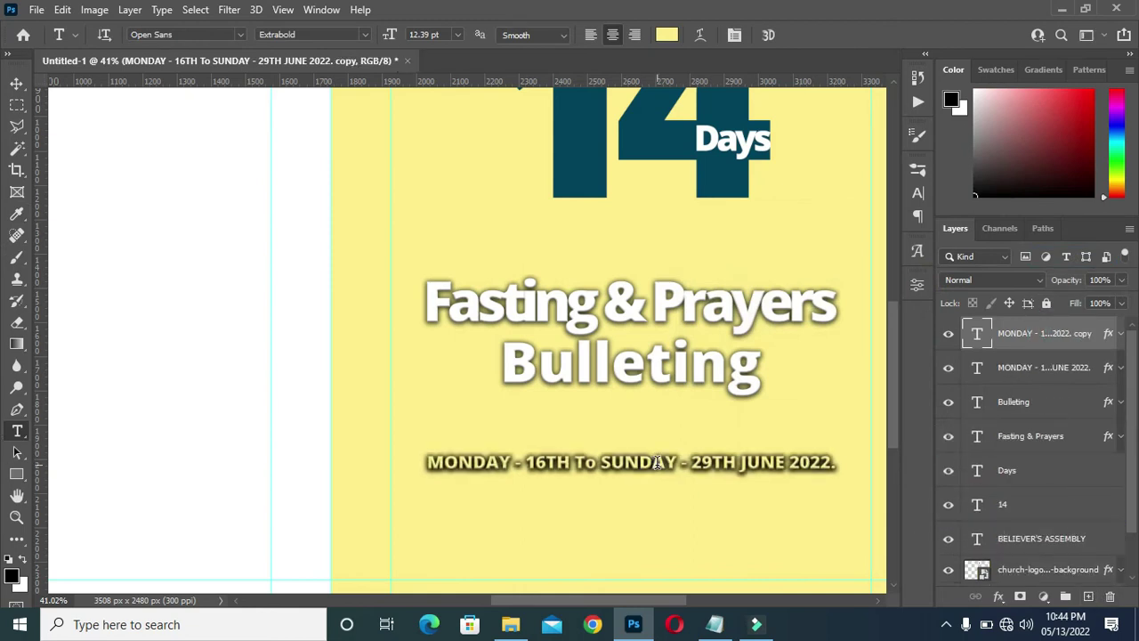
{"action": "left_click_drag", "start_coordinate": [663, 471], "coordinate": [661, 490]}
{"action": "left_click", "coordinate": [711, 623]}
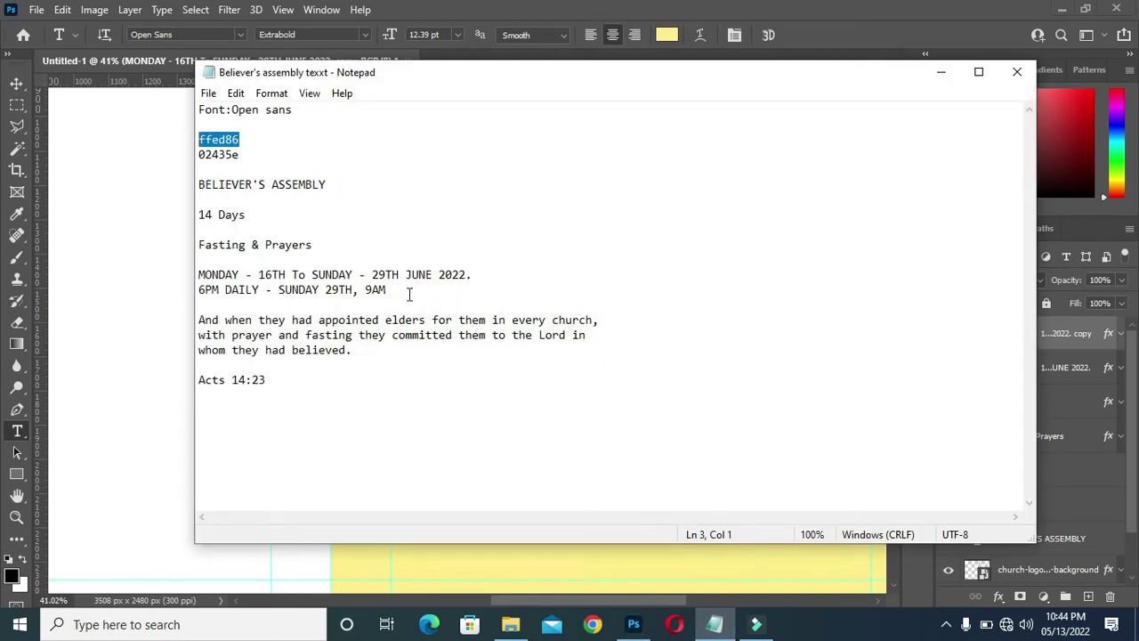
{"action": "left_click", "coordinate": [409, 294]}
{"action": "left_click", "coordinate": [200, 291], "text": "shift"}
{"action": "right_click", "coordinate": [254, 292]}
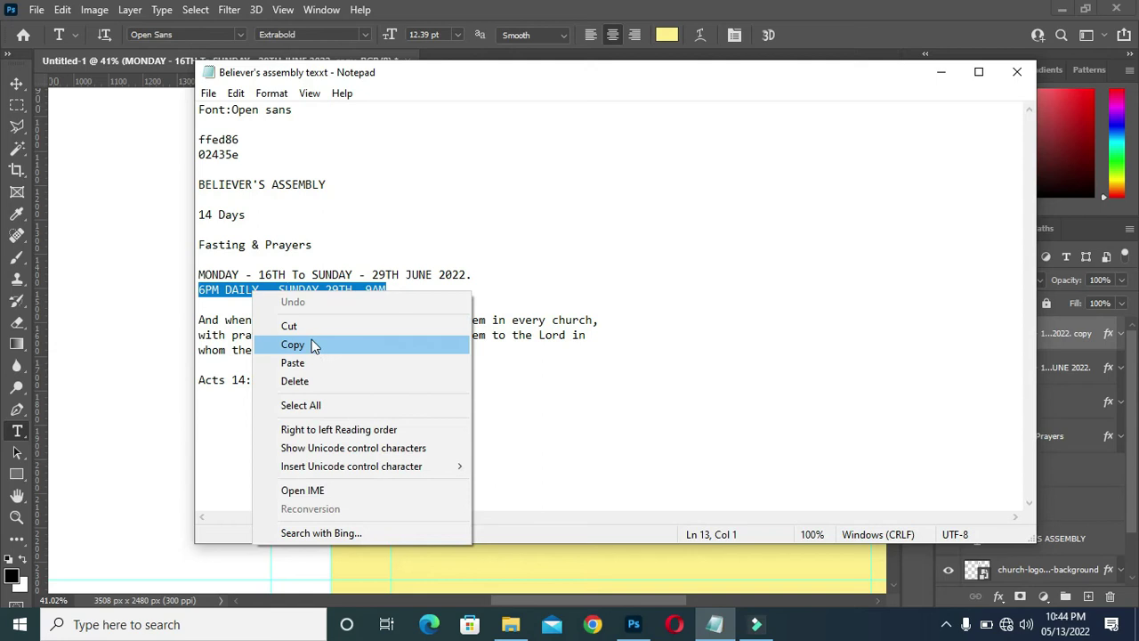
{"action": "left_click", "coordinate": [311, 342]}
{"action": "left_click", "coordinate": [941, 75]}
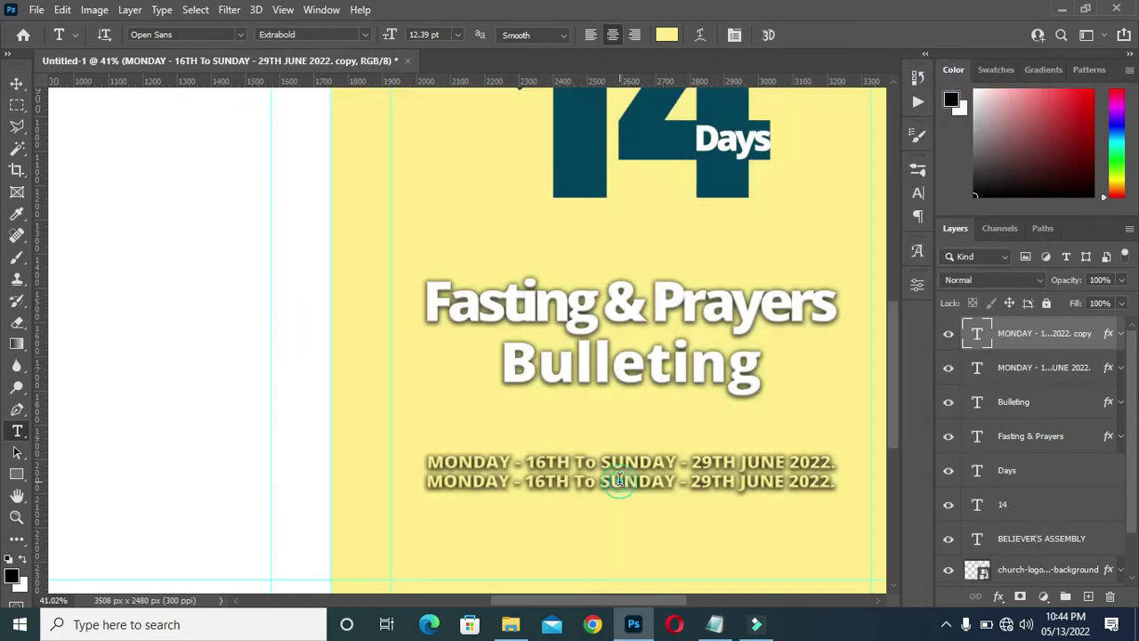
- Replace the duplicate's text with '6PM DAILY - SUNDAY 29TH, 9AM'
{"action": "left_click", "coordinate": [619, 484]}
{"action": "key", "text": "ctrl+a"}
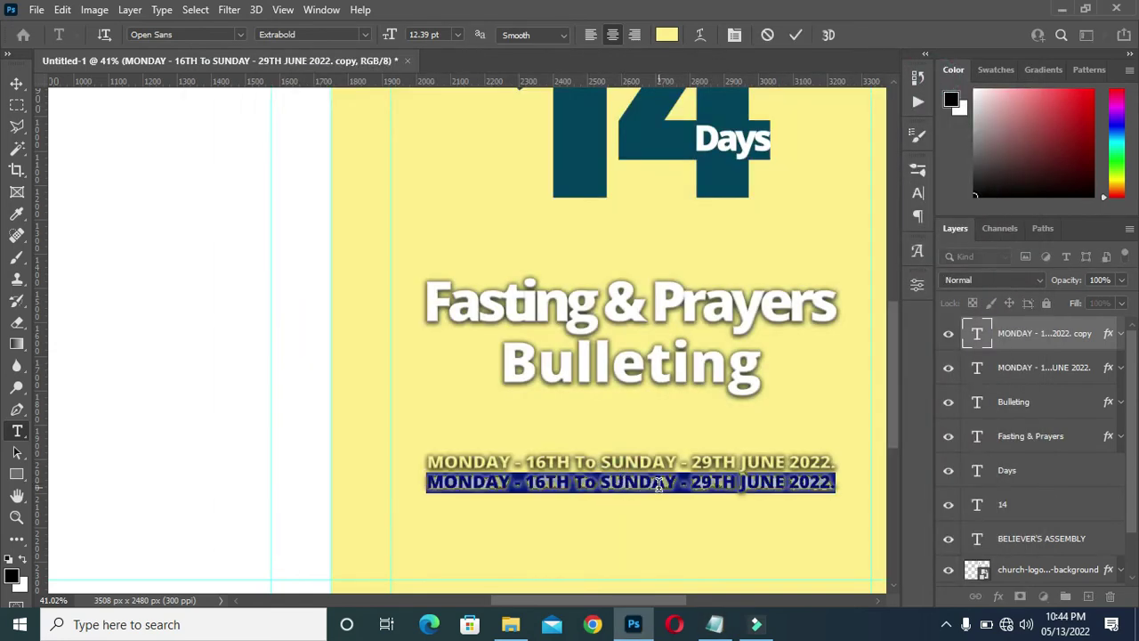
{"action": "key", "text": "ctrl+v"}
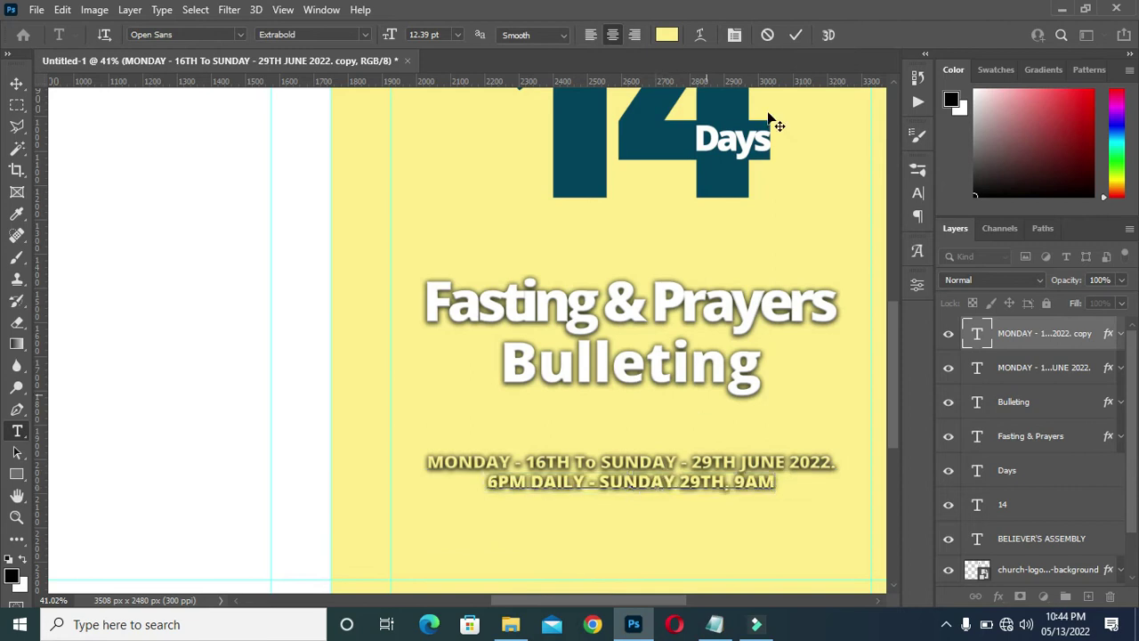
{"action": "left_click", "coordinate": [795, 35]}
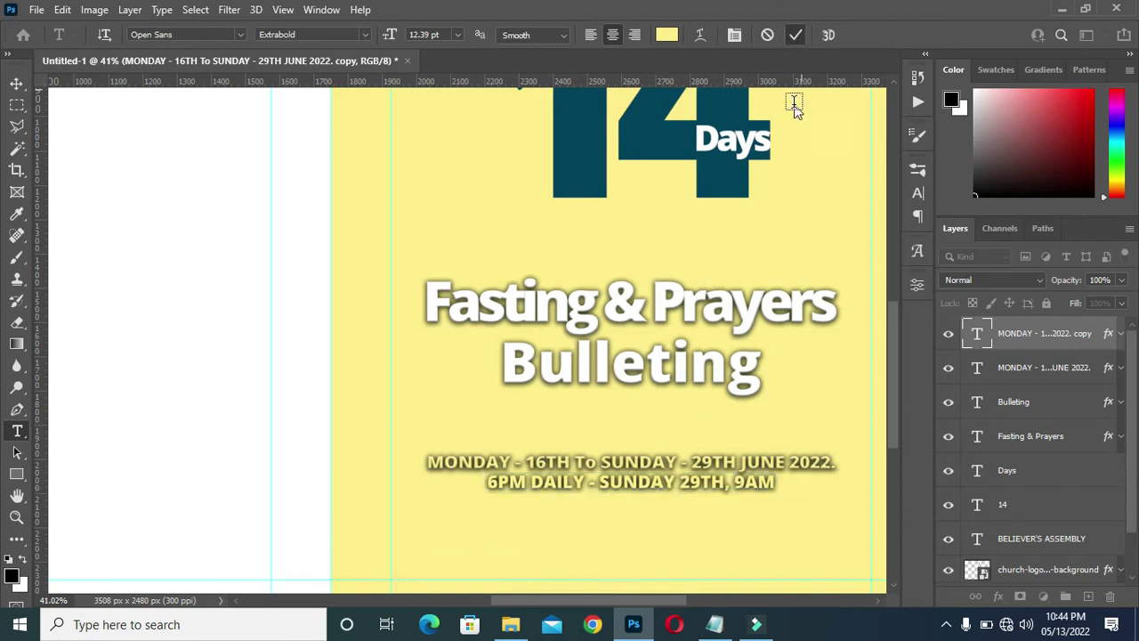
{"action": "left_click", "coordinate": [796, 34]}
- Nudge the Bulleting and Fasting & Prayers lines down two steps toward the date lines
{"action": "left_click", "coordinate": [16, 83]}
{"action": "scroll", "coordinate": [673, 320], "scroll_direction": "down", "scroll_amount": 2}
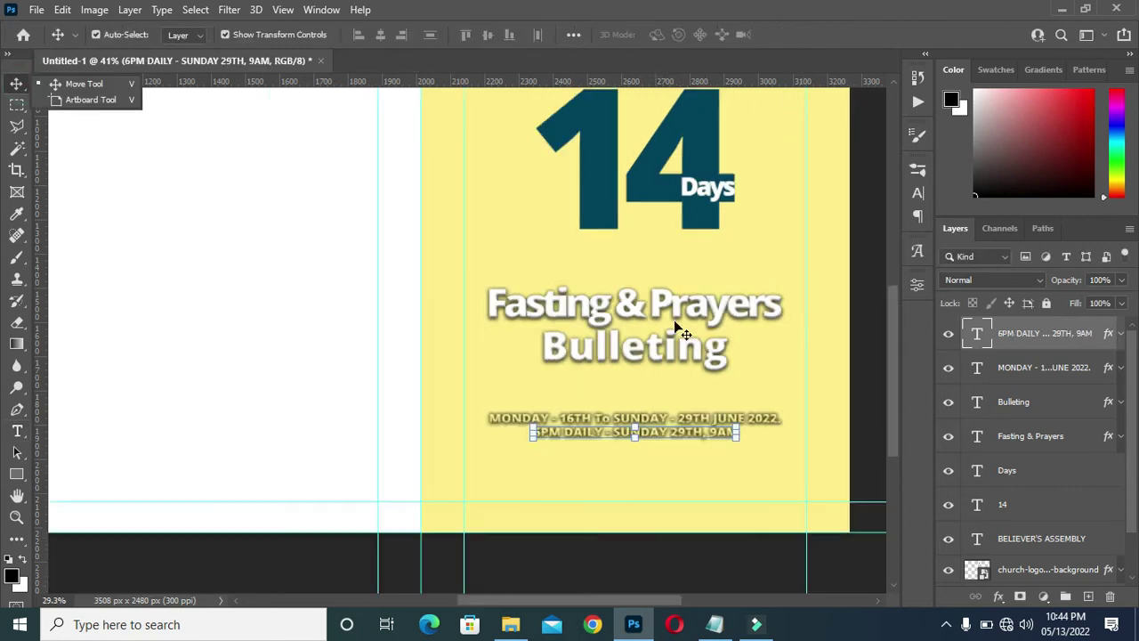
{"action": "scroll", "coordinate": [676, 325], "scroll_direction": "down", "scroll_amount": 1}
{"action": "left_click", "coordinate": [846, 382]}
{"action": "scroll", "coordinate": [950, 471], "scroll_direction": "down", "scroll_amount": 1}
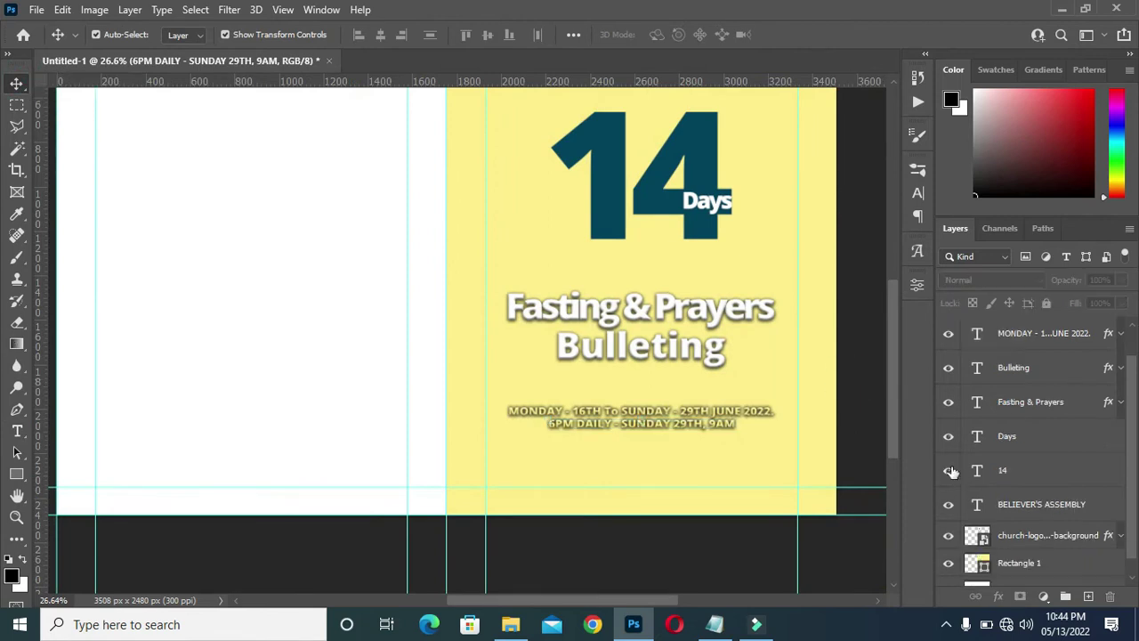
{"action": "scroll", "coordinate": [724, 432], "scroll_direction": "down", "scroll_amount": 1}
{"action": "scroll", "coordinate": [801, 438], "scroll_direction": "down", "scroll_amount": 1}
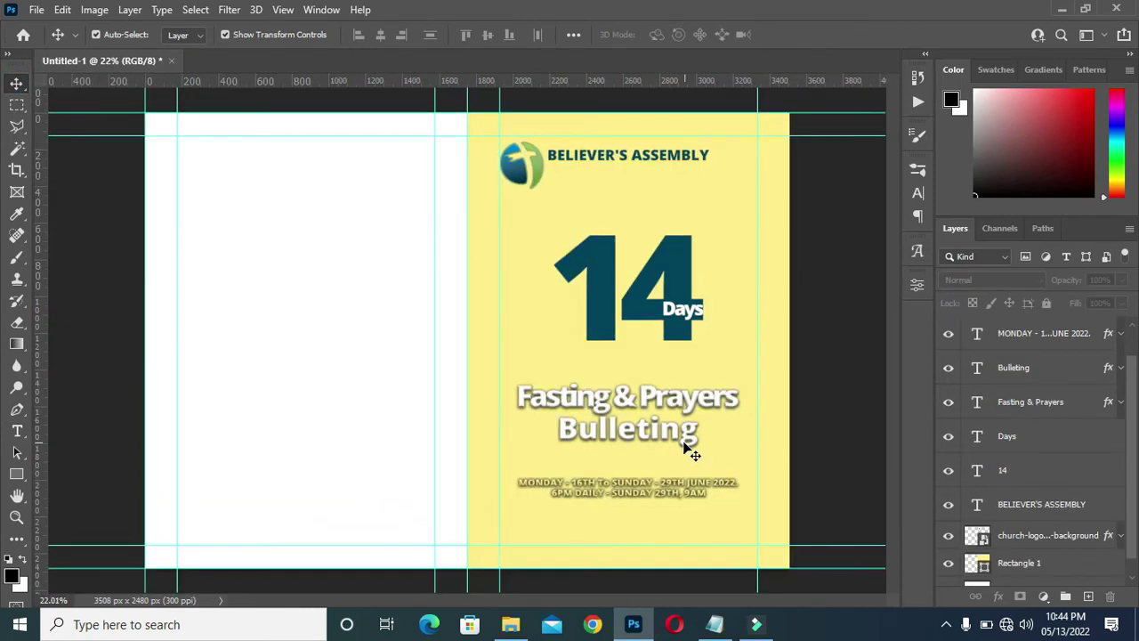
{"action": "scroll", "coordinate": [685, 449], "scroll_direction": "up", "scroll_amount": 1}
{"action": "scroll", "coordinate": [682, 437], "scroll_direction": "down", "scroll_amount": 1}
{"action": "left_click", "coordinate": [1037, 332]}
{"action": "left_click", "coordinate": [1017, 374]}
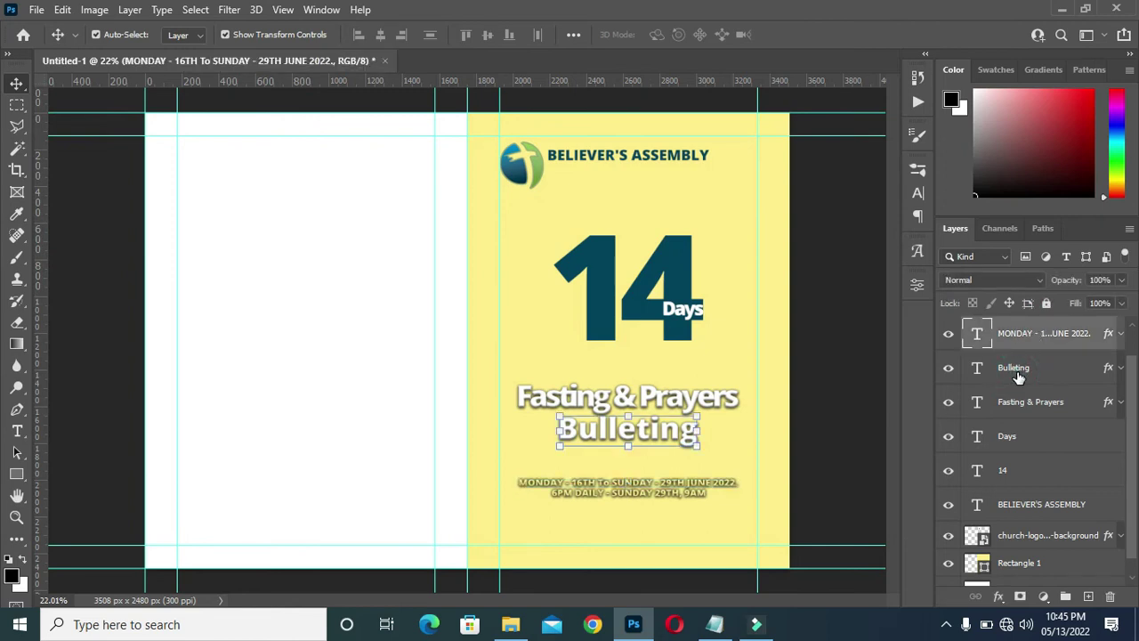
{"action": "left_click", "coordinate": [1014, 403], "text": "shift"}
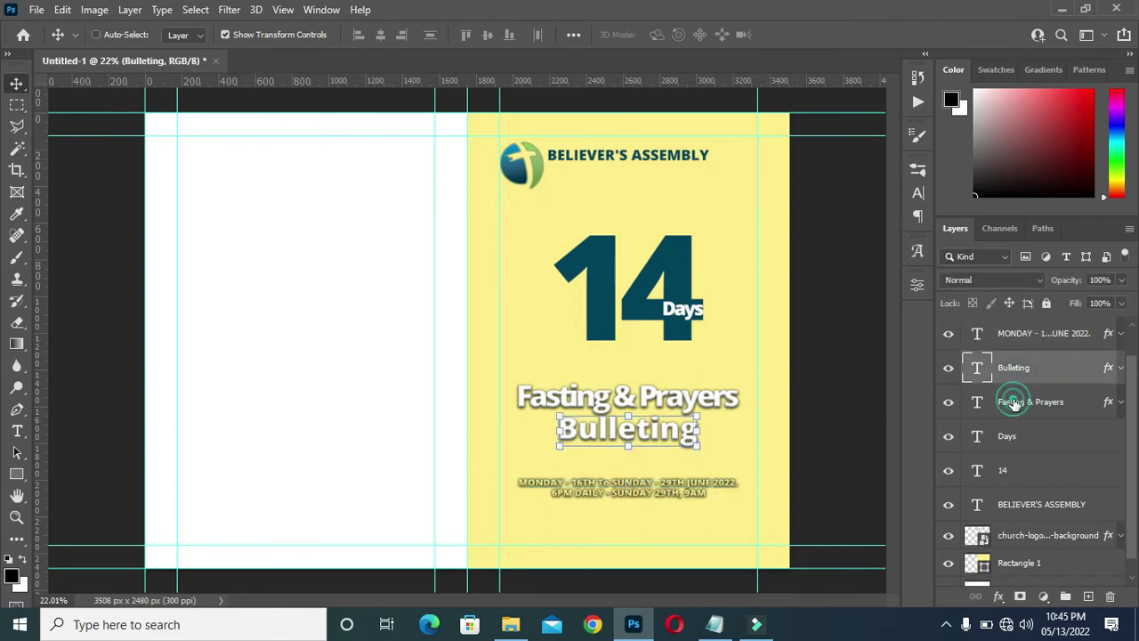
{"action": "key", "text": "Down"}
{"action": "key", "text": "Down"}
{"action": "key", "text": "Down"}
{"action": "key", "text": "Down"}
{"action": "key", "text": "Down"}
{"action": "key", "text": "Down"}
{"action": "key", "text": "Down"}
{"action": "key", "text": "Down"}
{"action": "key", "text": "Down"}
{"action": "key", "text": "Down"}
{"action": "key", "text": "Down"}
{"action": "key", "text": "Down"}
{"action": "key", "text": "Down"}
{"action": "key", "text": "Down"}
{"action": "key", "text": "Down"}
{"action": "key", "text": "Down"}
{"action": "key", "text": "Down"}
{"action": "key", "text": "Down"}
{"action": "key", "text": "Down"}
{"action": "key", "text": "Down"}
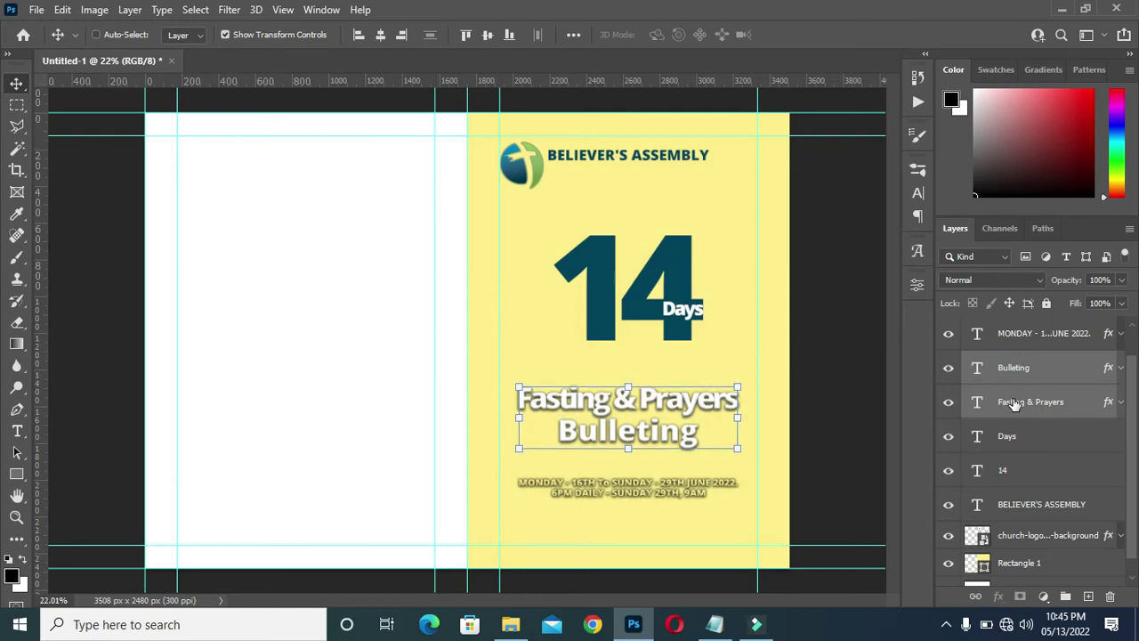
{"action": "key", "text": "Down"}
{"action": "key", "text": "Down"}
{"action": "key", "text": "Down"}
{"action": "key", "text": "Down"}
{"action": "key", "text": "Down"}
{"action": "key", "text": "Down"}
{"action": "key", "text": "Down"}
{"action": "key", "text": "Down"}
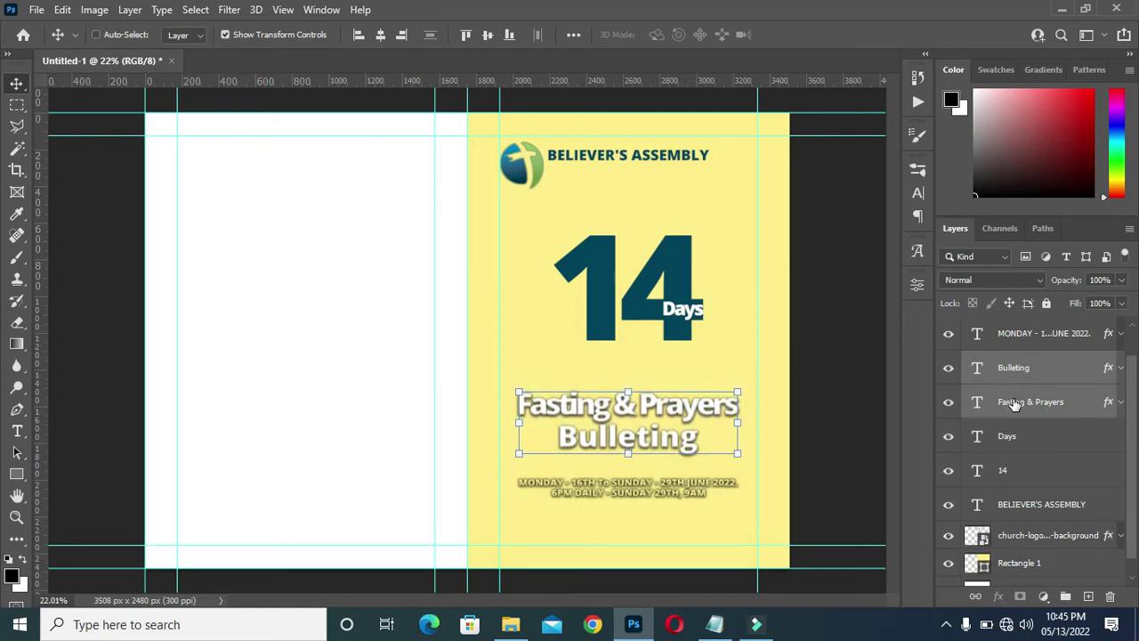
{"action": "left_click", "coordinate": [639, 338], "text": "ctrl"}
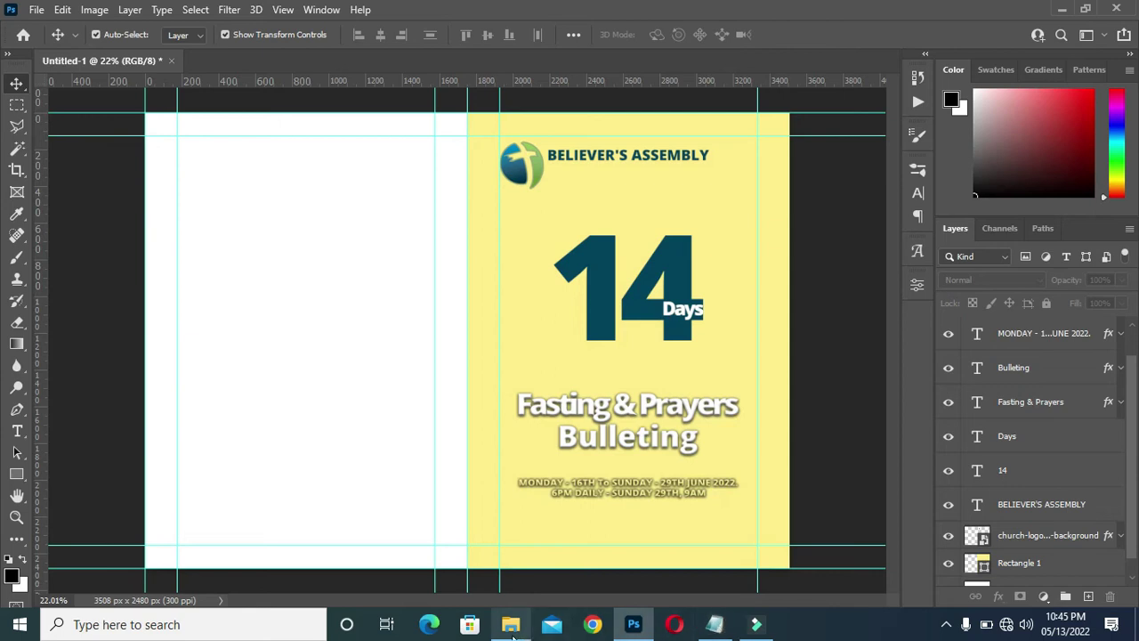
{"action": "mouse_move", "coordinate": [512, 630]}
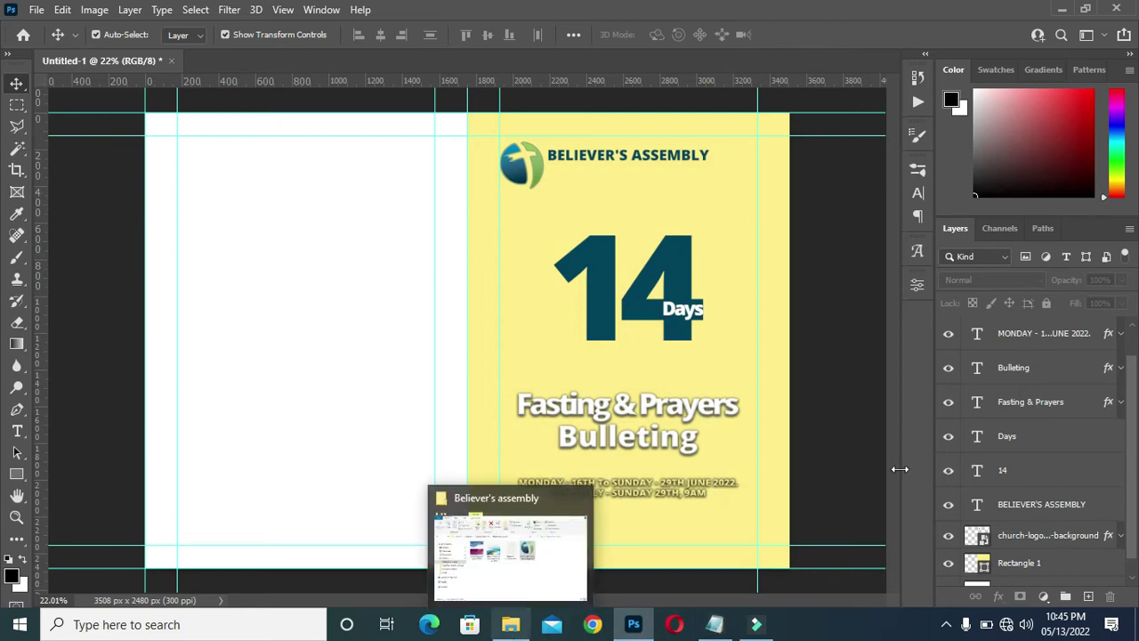
{"action": "left_click", "coordinate": [1039, 335]}
{"action": "scroll", "coordinate": [1032, 436], "scroll_direction": "down", "scroll_amount": 1}
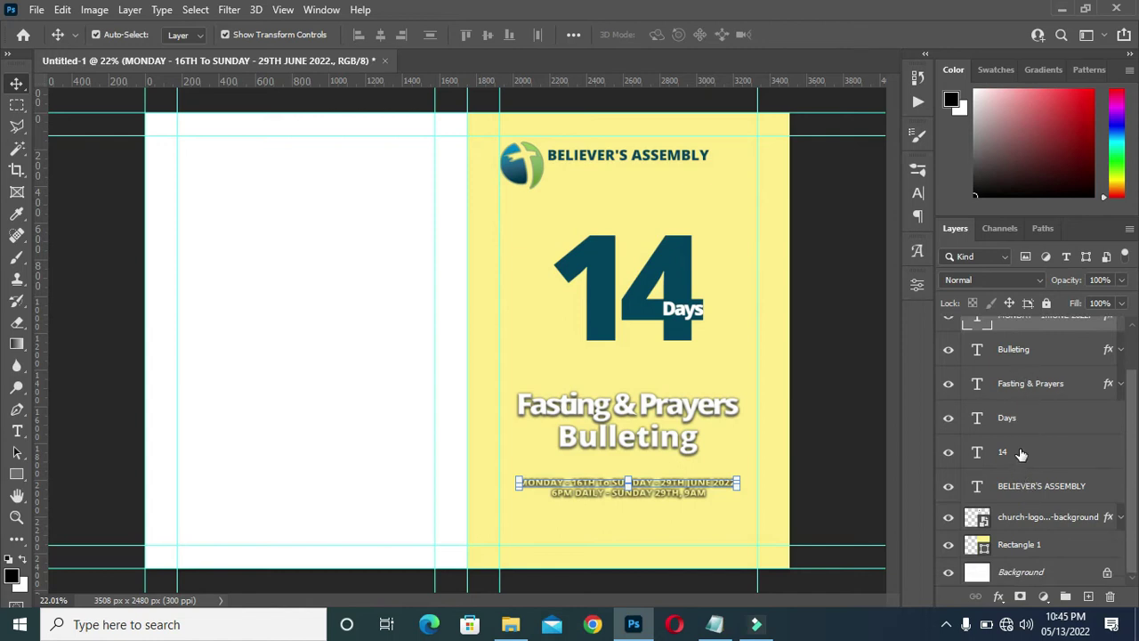
- Group the Bulleting, Fasting & Prayers, Days and 14 layers
{"action": "left_click", "coordinate": [1021, 454], "text": "shift"}
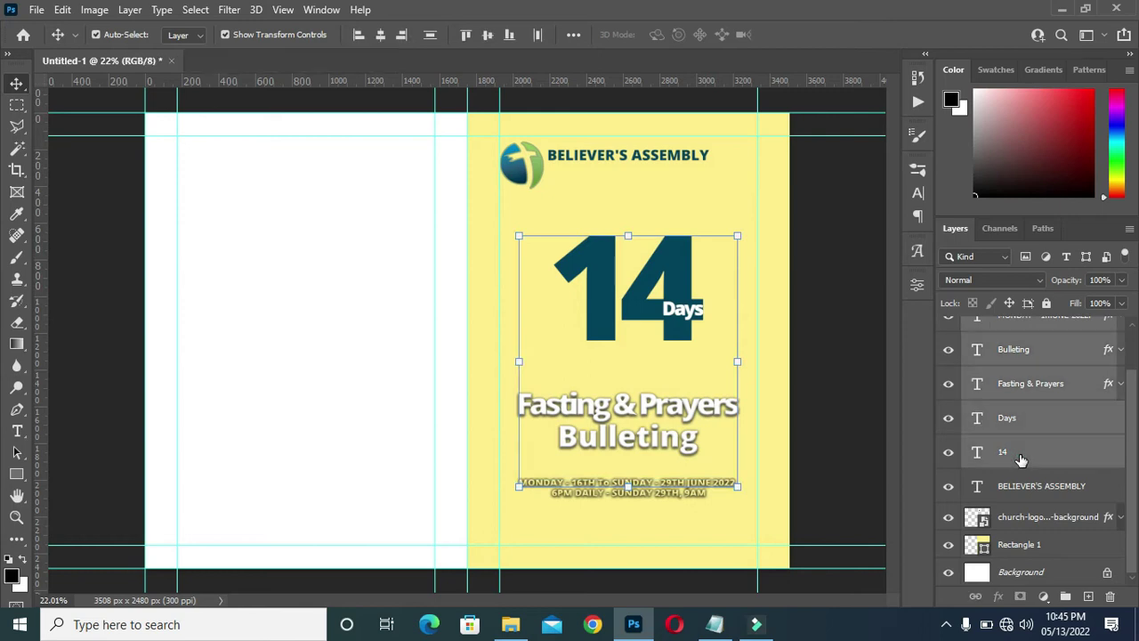
{"action": "scroll", "coordinate": [1021, 454], "scroll_direction": "up", "scroll_amount": 3}
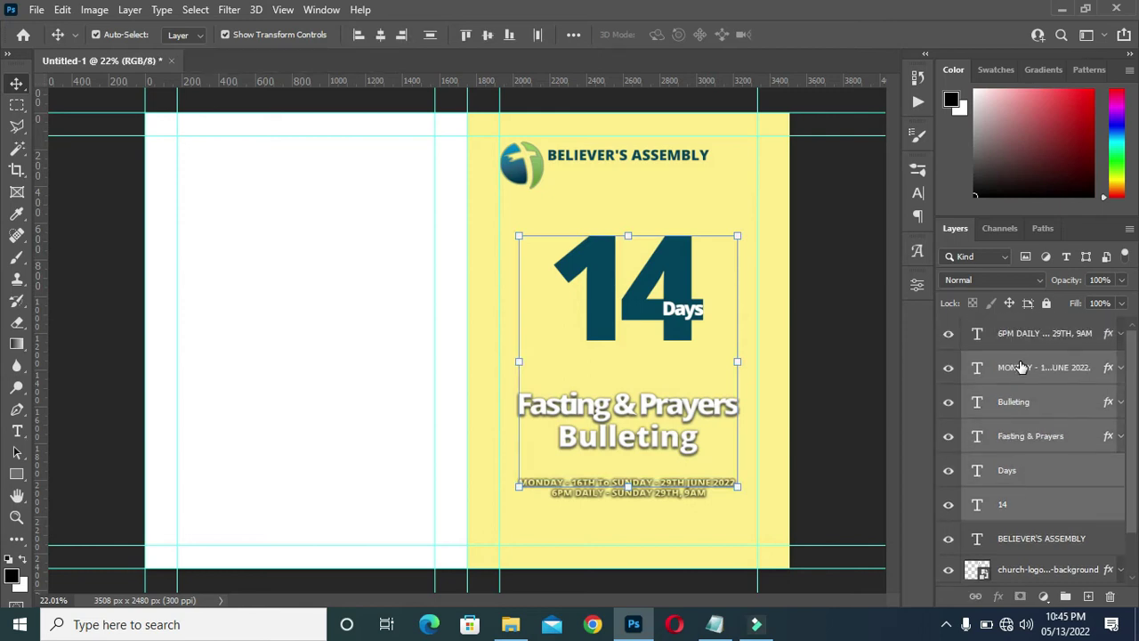
{"action": "left_click", "coordinate": [1036, 367], "text": "ctrl"}
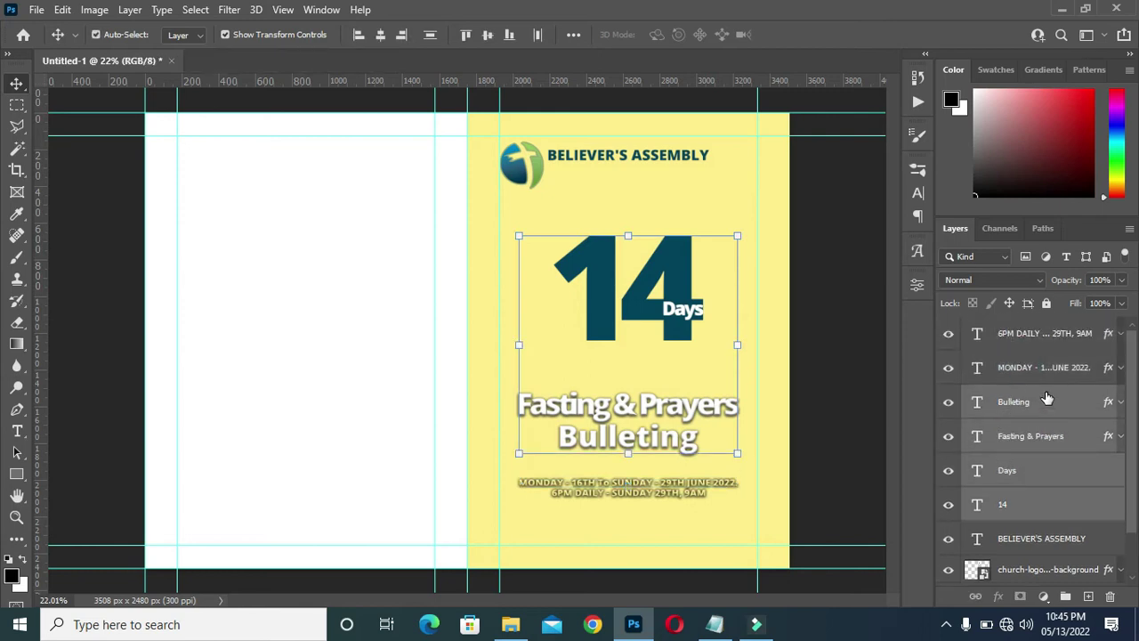
{"action": "left_click", "coordinate": [1065, 596]}
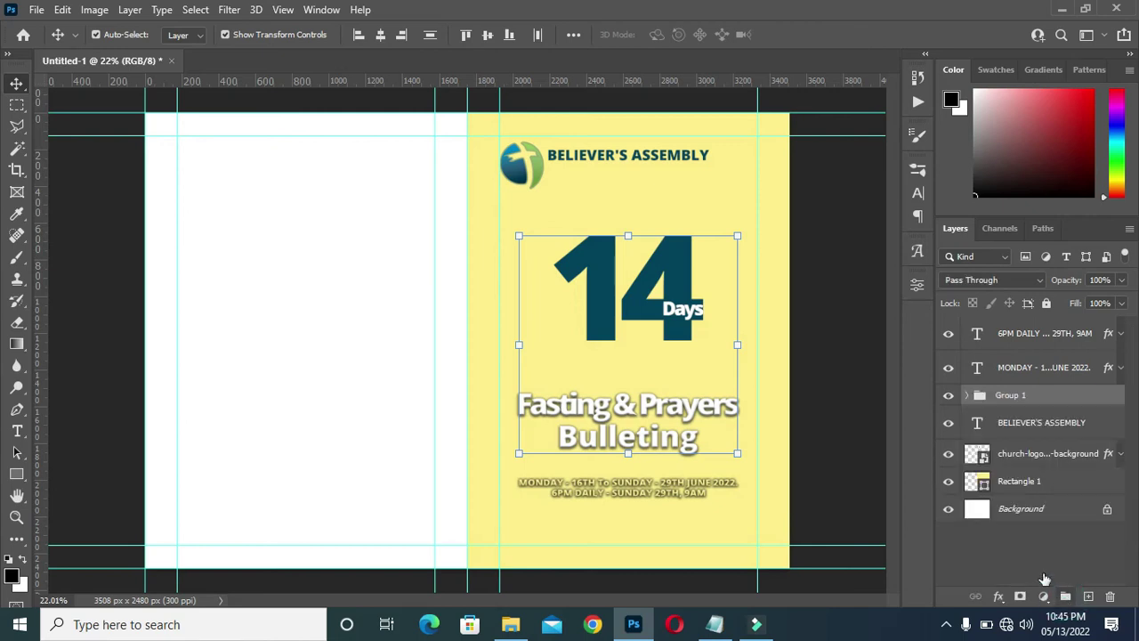
- Group the two yellow date line layers together
{"action": "left_click", "coordinate": [1012, 333]}
{"action": "left_click", "coordinate": [1014, 365], "text": "shift"}
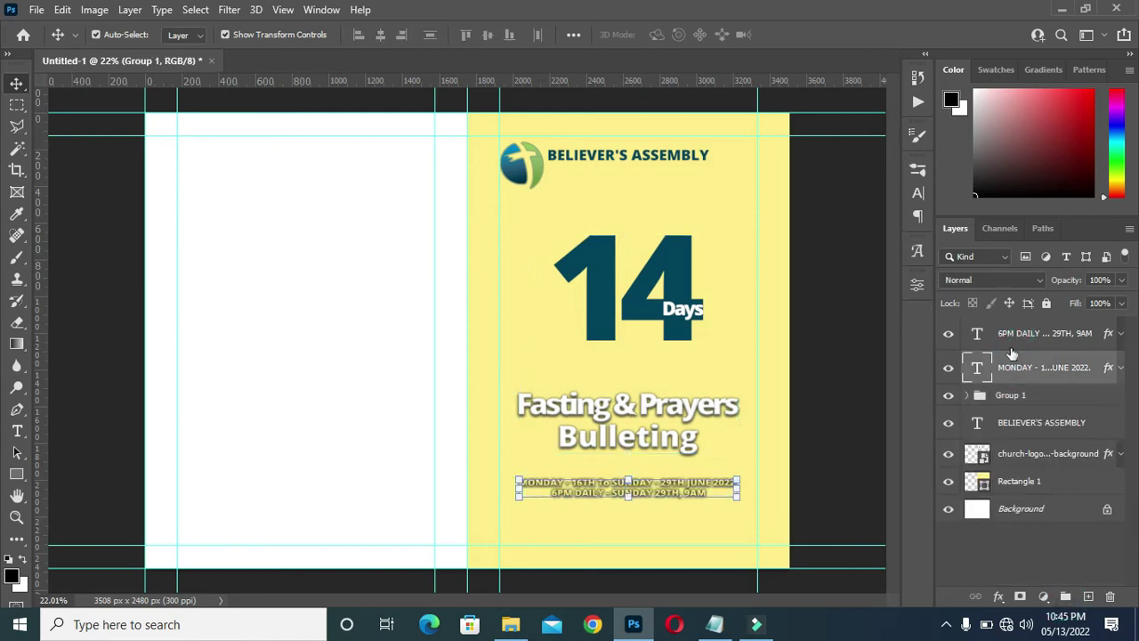
{"action": "left_click", "coordinate": [1065, 596]}
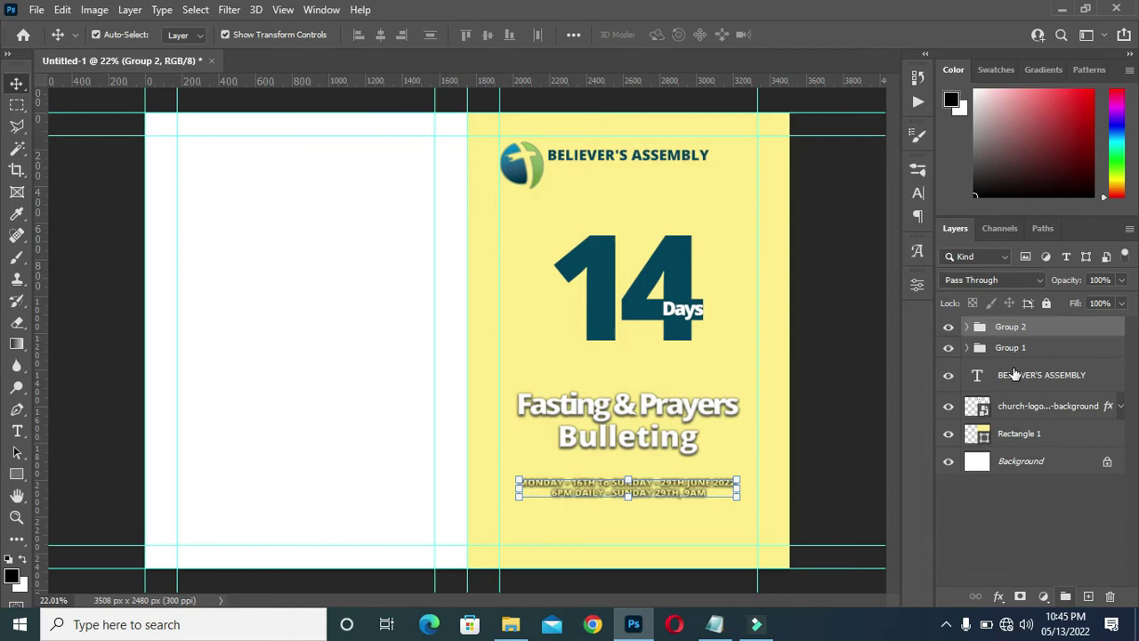
- Group the BELIEVER'S ASSEMBLY text with its logo
{"action": "left_click", "coordinate": [1014, 373]}
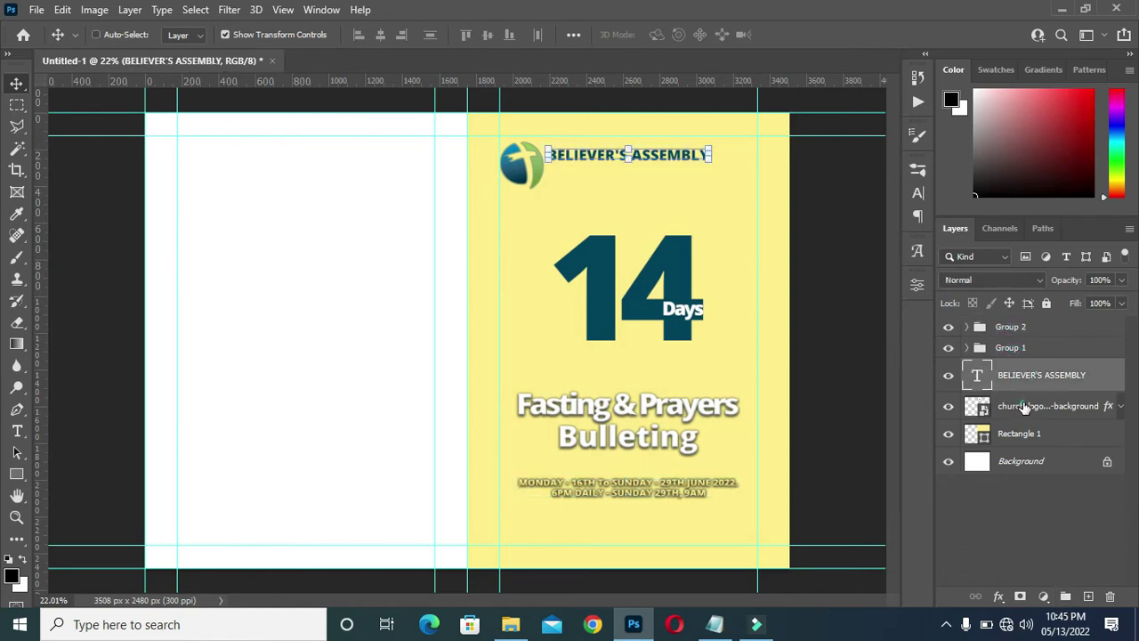
{"action": "left_click", "coordinate": [1065, 596]}
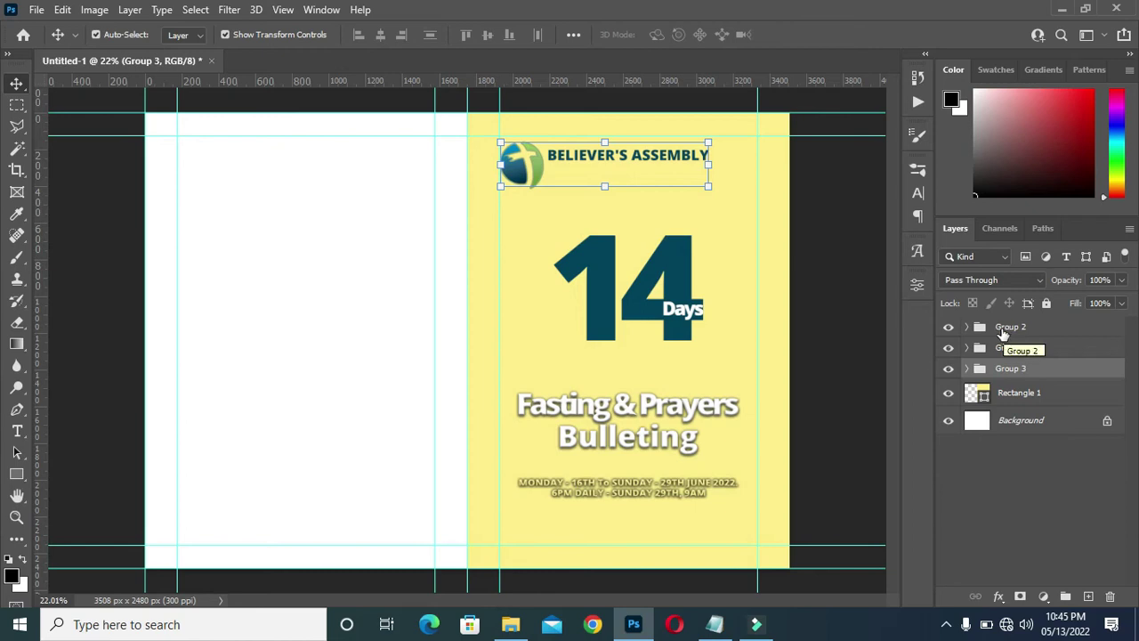
{"action": "left_click", "coordinate": [1003, 329]}
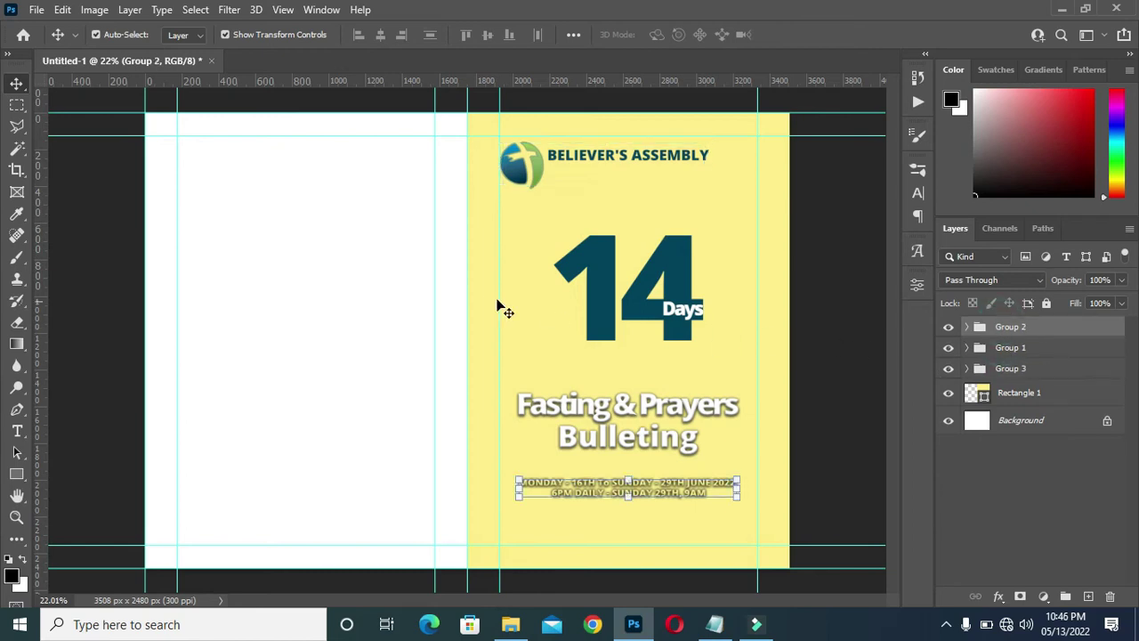
- Copy the colour code 02435e from the notes
{"action": "left_click", "coordinate": [714, 623]}
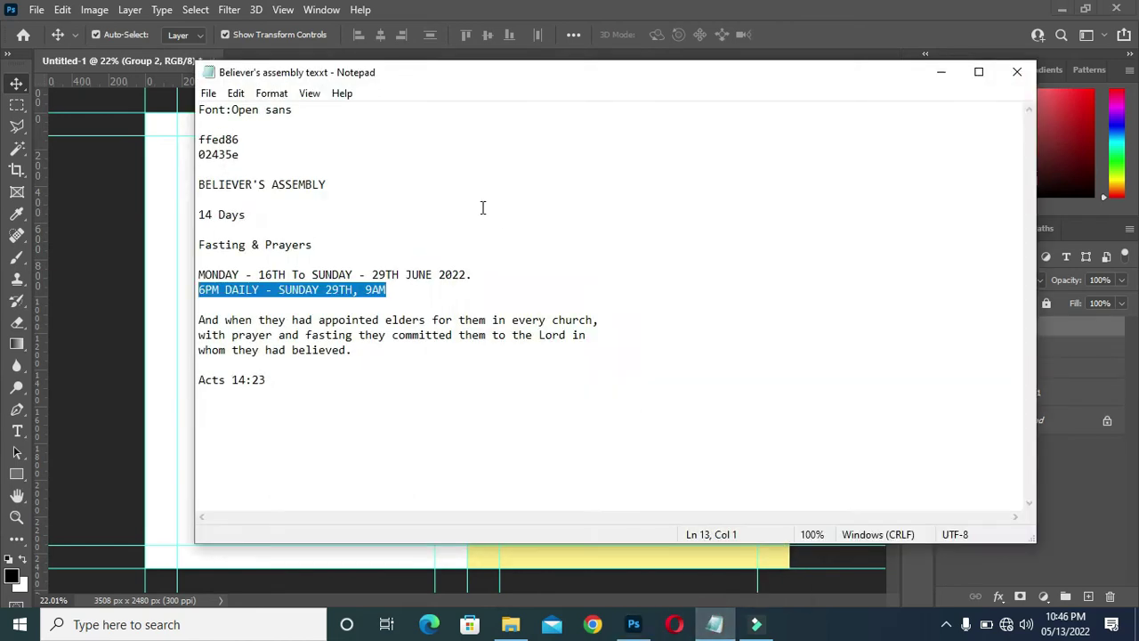
{"action": "left_click_drag", "start_coordinate": [241, 157], "coordinate": [199, 157]}
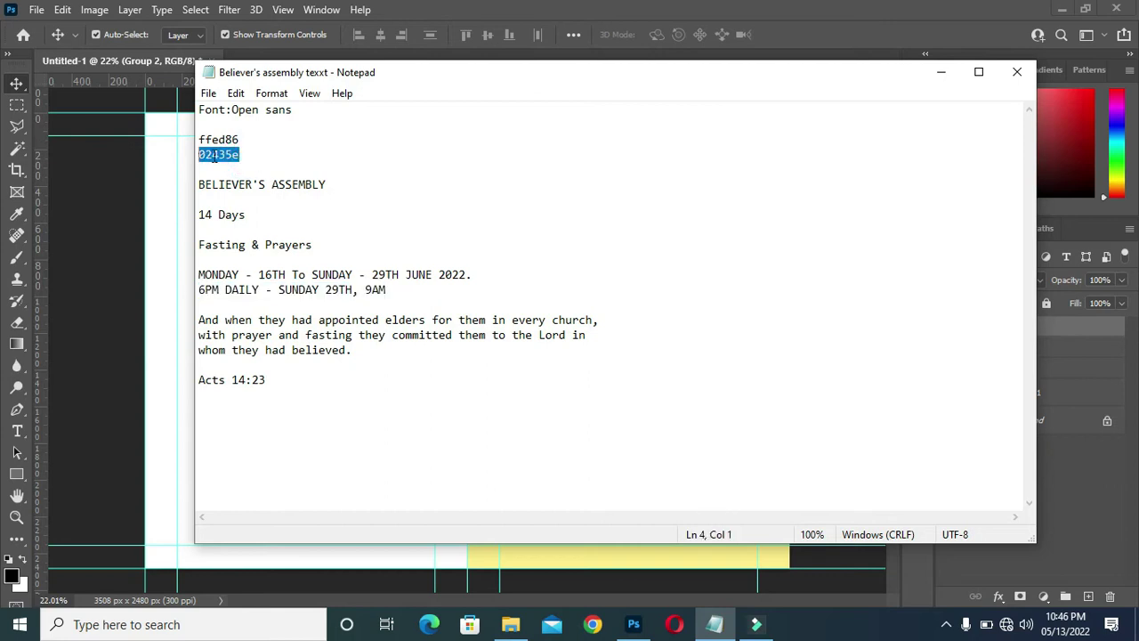
{"action": "right_click", "coordinate": [223, 157]}
{"action": "left_click", "coordinate": [262, 210]}
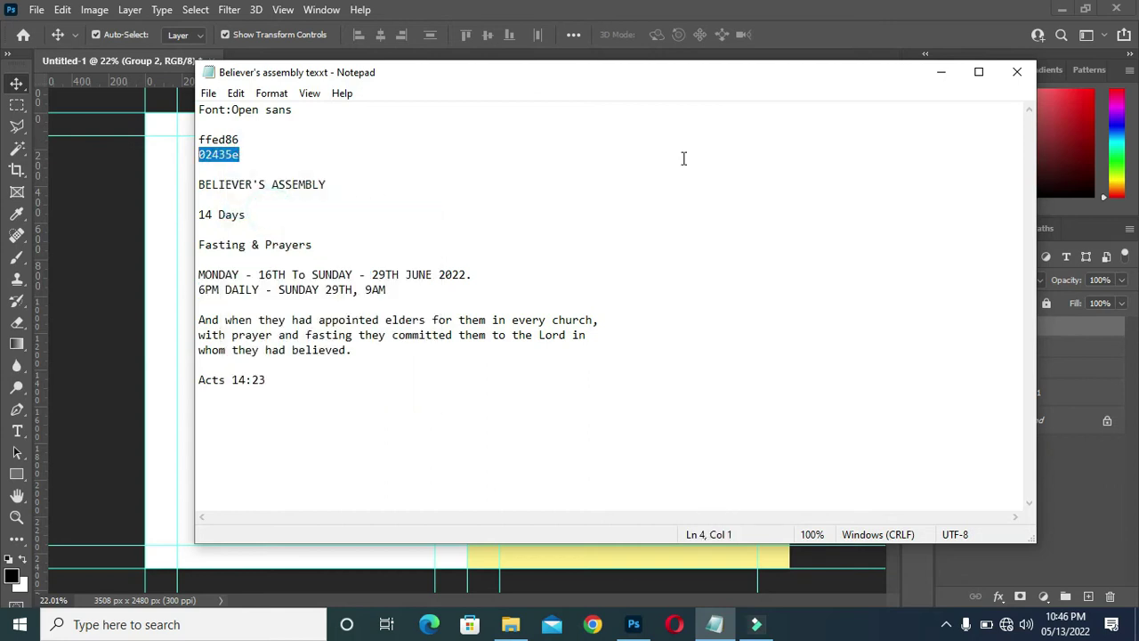
{"action": "left_click", "coordinate": [940, 72]}
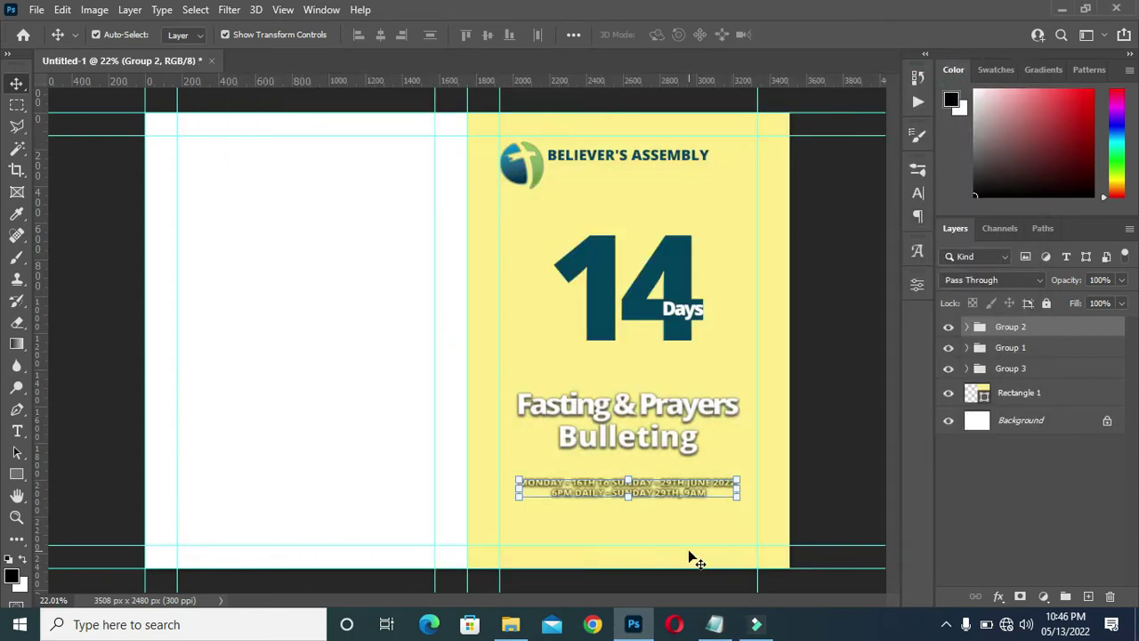
- Draw a rectangle over the page's left half and fill it with dark teal 02435e
{"action": "right_click", "coordinate": [16, 474]}
{"action": "left_click", "coordinate": [71, 473]}
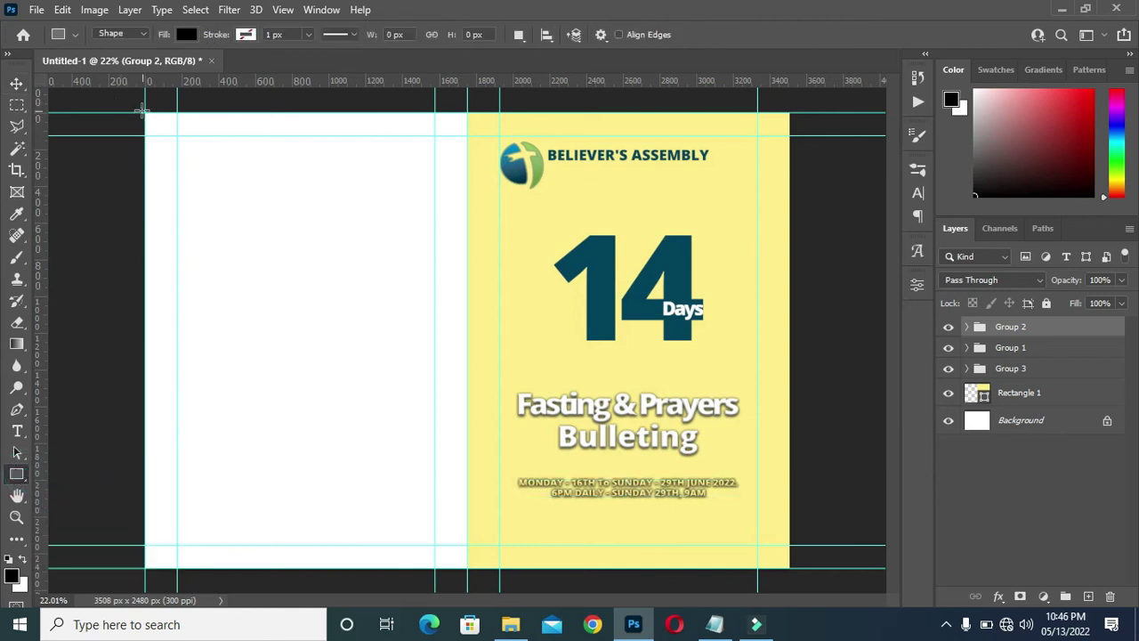
{"action": "left_click_drag", "start_coordinate": [144, 109], "coordinate": [467, 567]}
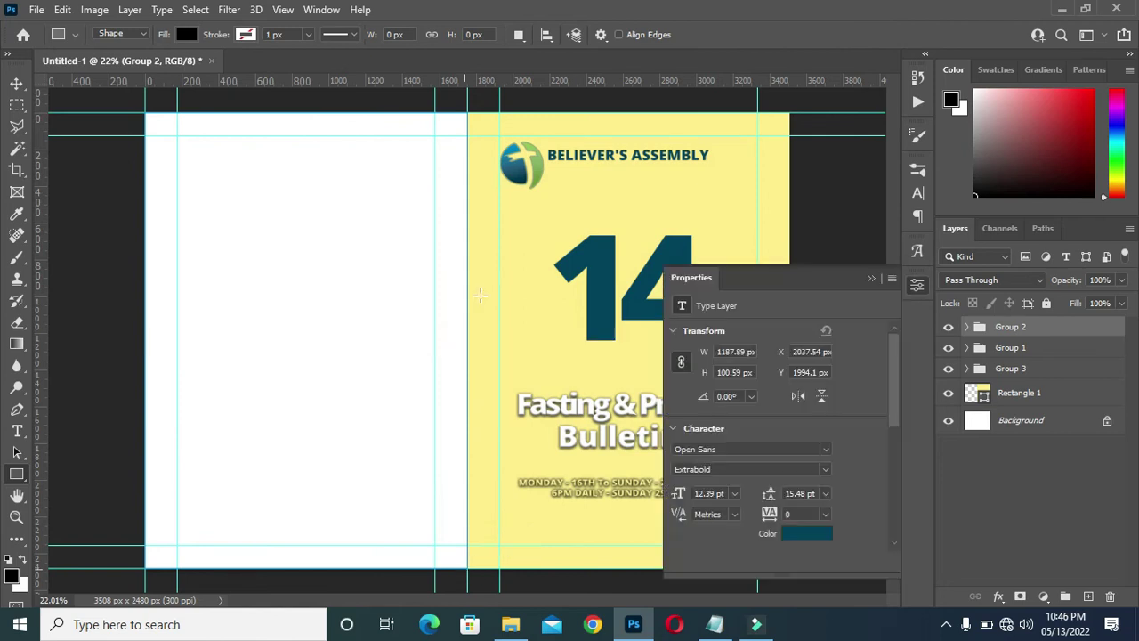
{"action": "left_click", "coordinate": [727, 452]}
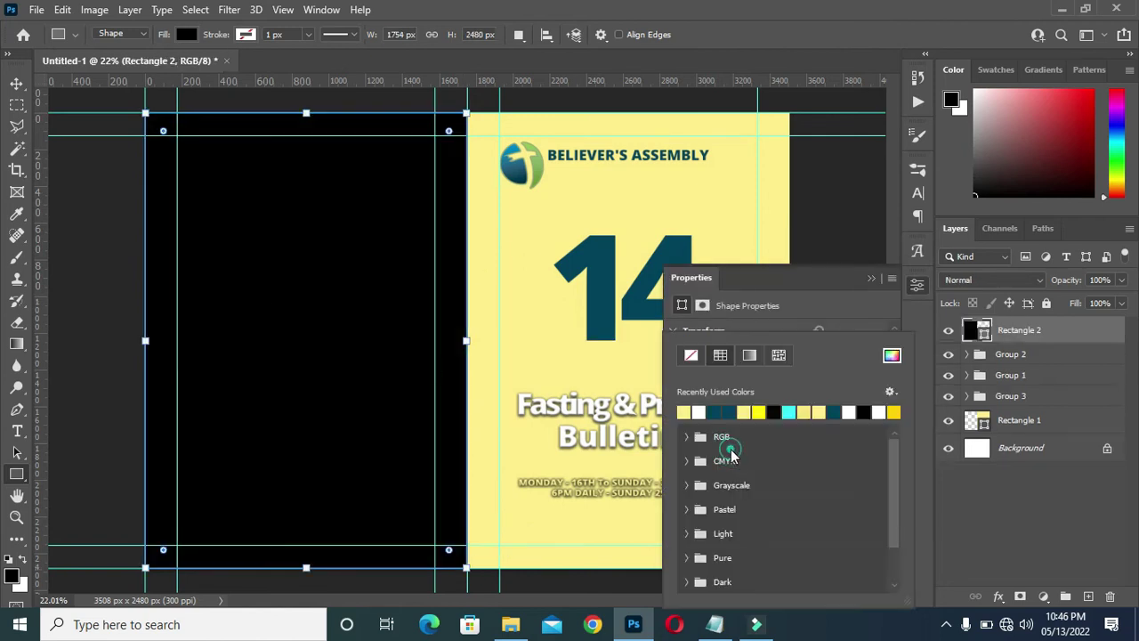
{"action": "left_click", "coordinate": [892, 355]}
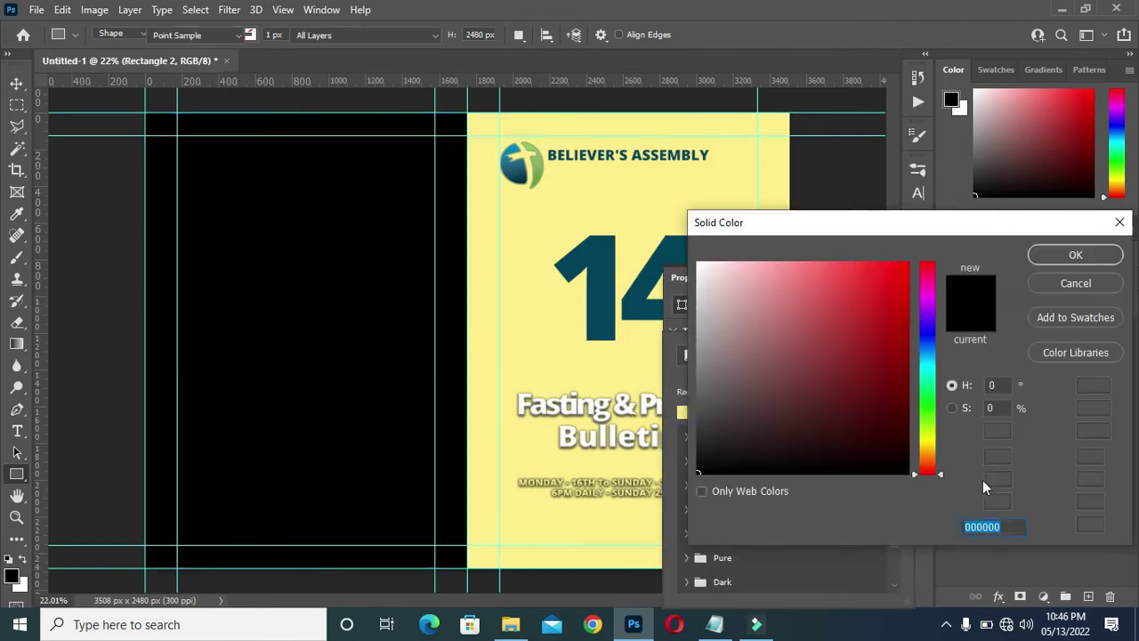
{"action": "type", "text": "02435e"}
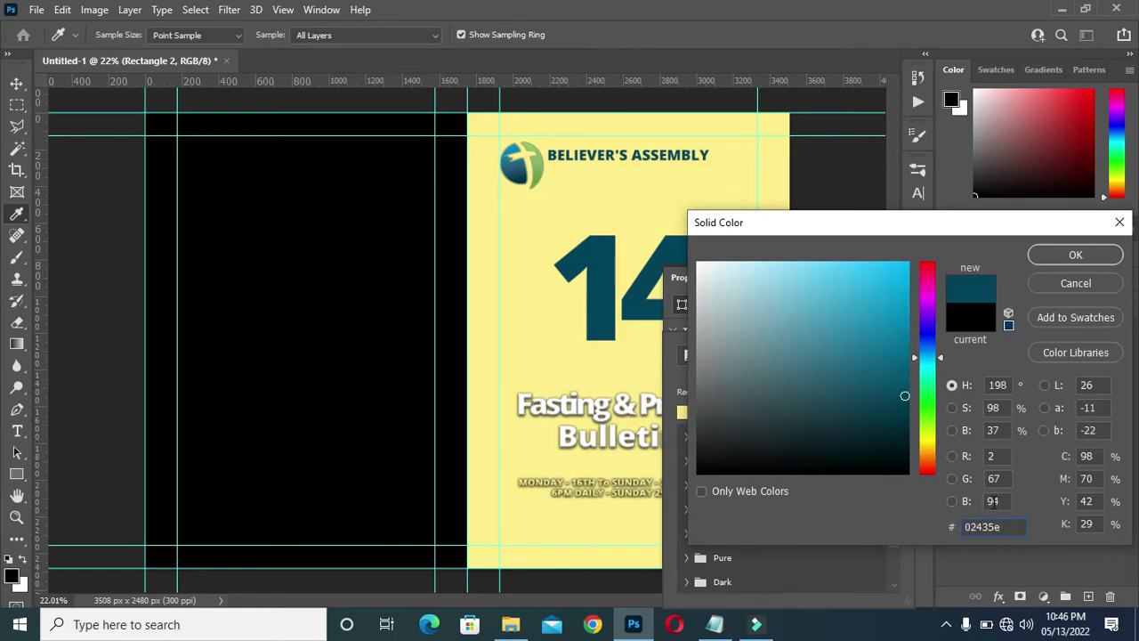
{"action": "left_click", "coordinate": [1075, 255]}
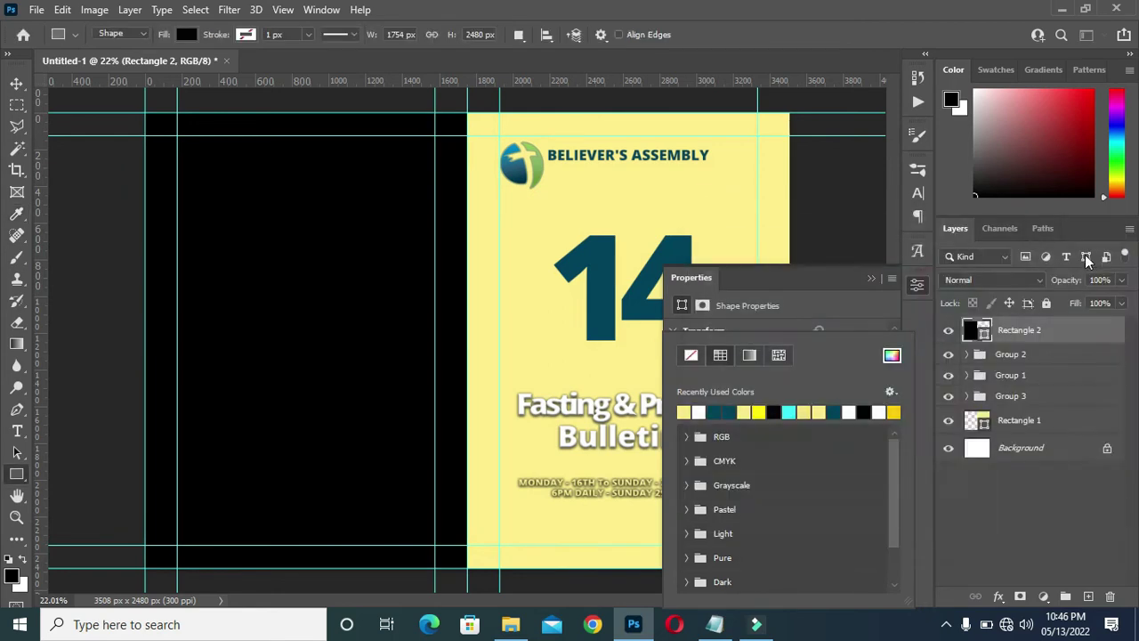
{"action": "left_click", "coordinate": [871, 279]}
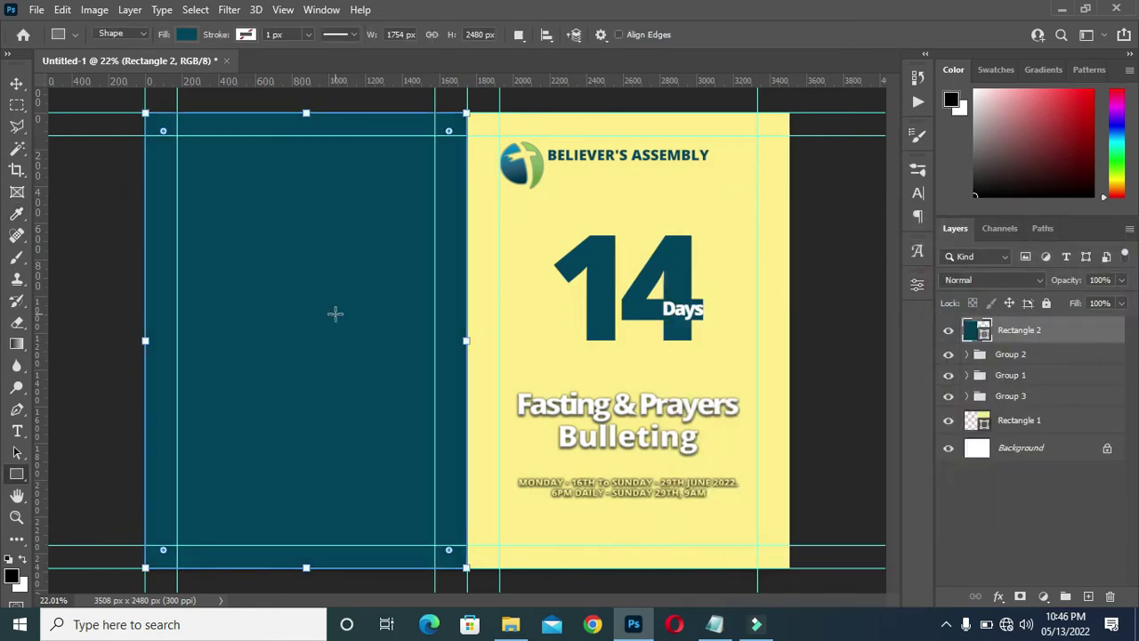
{"action": "left_click", "coordinate": [17, 83]}
{"action": "left_click", "coordinate": [18, 475]}
- Draw a tall white rectangle inside the teal panel
{"action": "left_click_drag", "start_coordinate": [225, 194], "coordinate": [396, 490]}
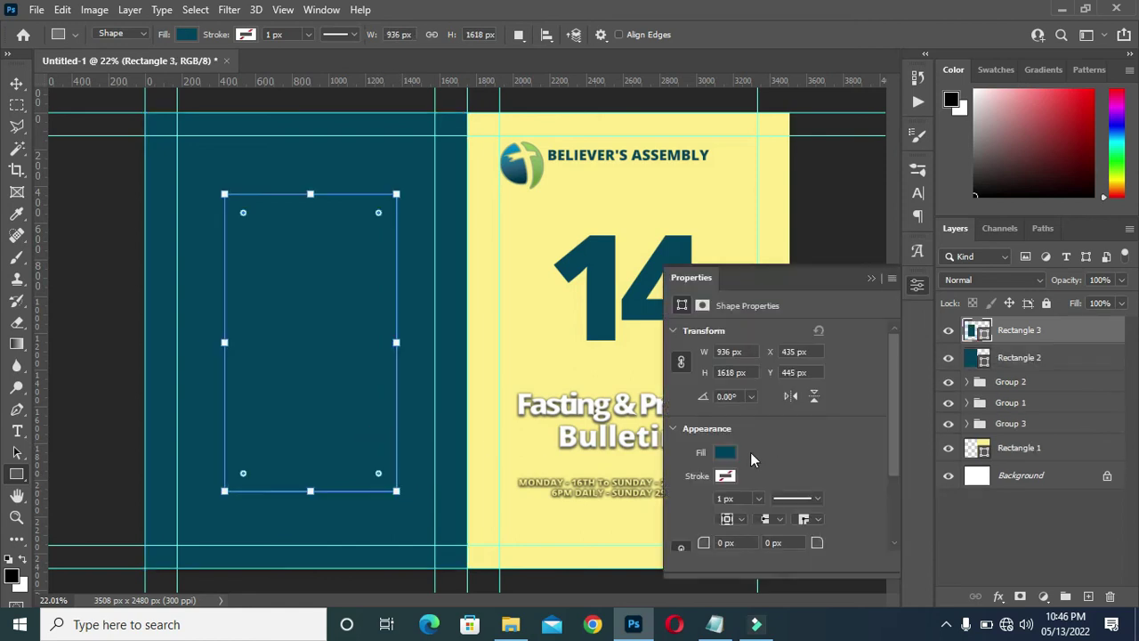
{"action": "left_click", "coordinate": [725, 453]}
{"action": "left_click", "coordinate": [715, 409]}
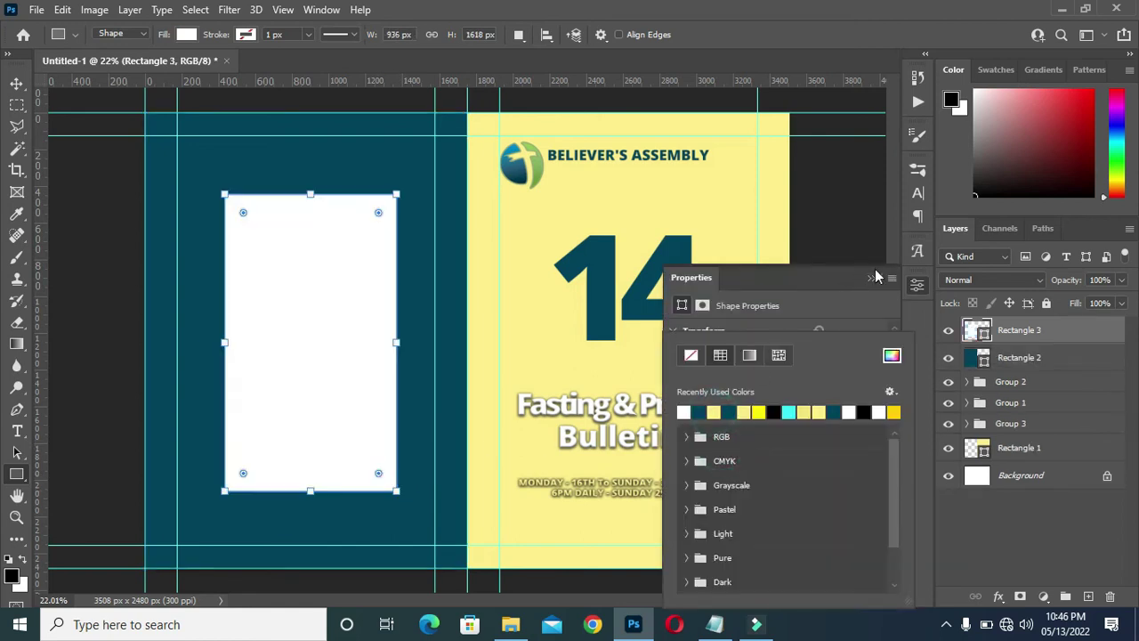
{"action": "left_click", "coordinate": [871, 279]}
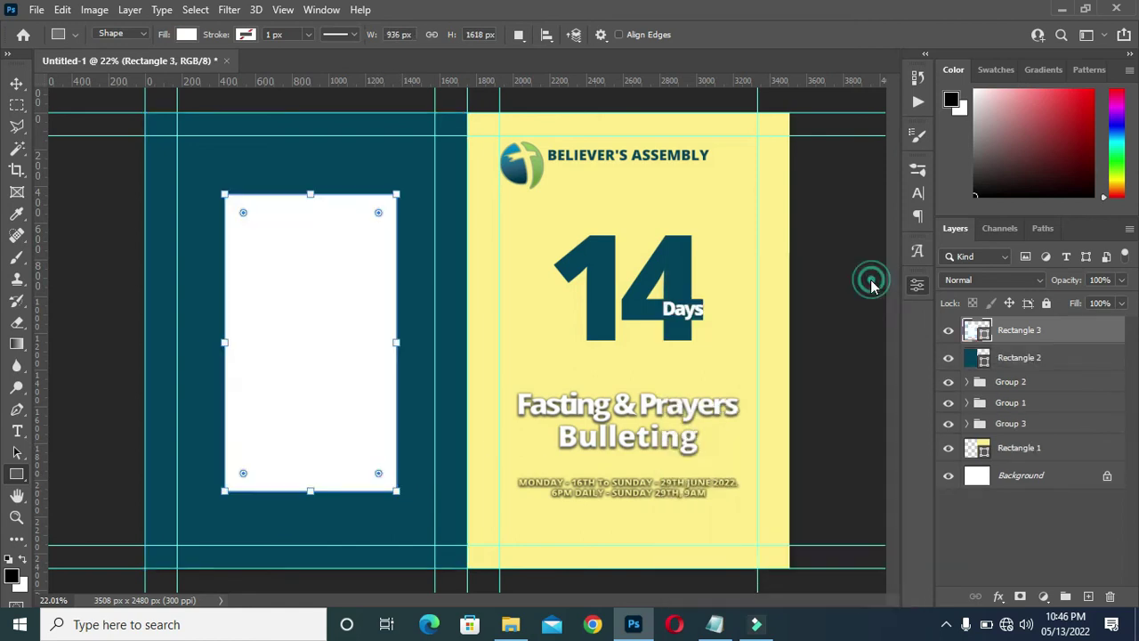
{"action": "left_click", "coordinate": [15, 86]}
- Give the card 363 px rounded top-left and bottom-right corners with unlinked radii
{"action": "left_click", "coordinate": [917, 286]}
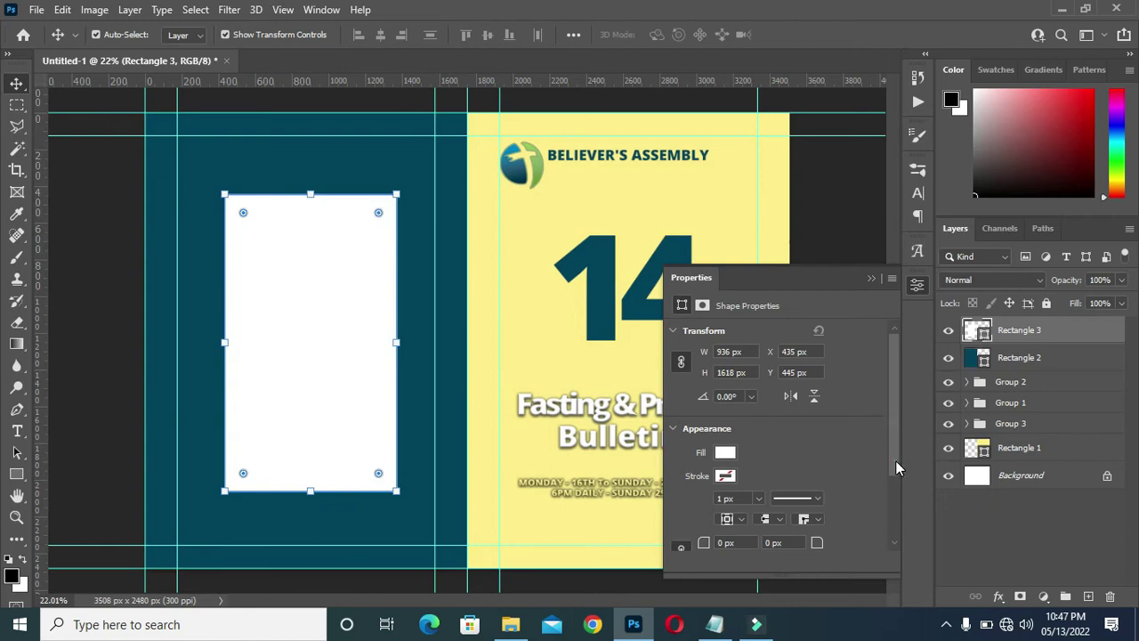
{"action": "left_click_drag", "start_coordinate": [895, 460], "coordinate": [894, 498]}
{"action": "left_click", "coordinate": [682, 492]}
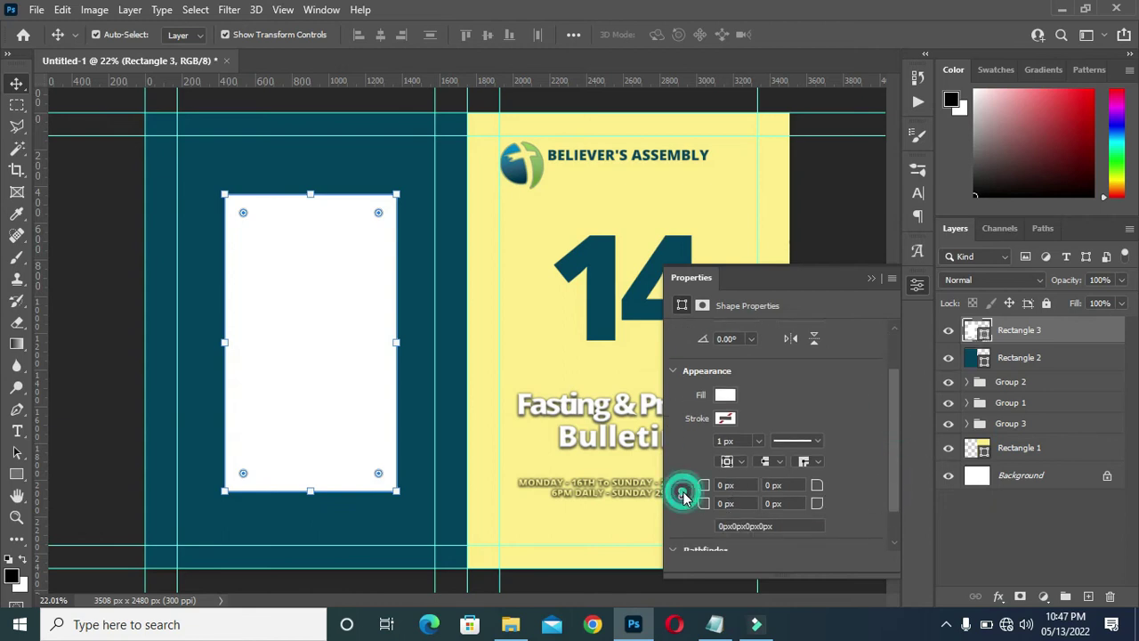
{"action": "left_click", "coordinate": [737, 484]}
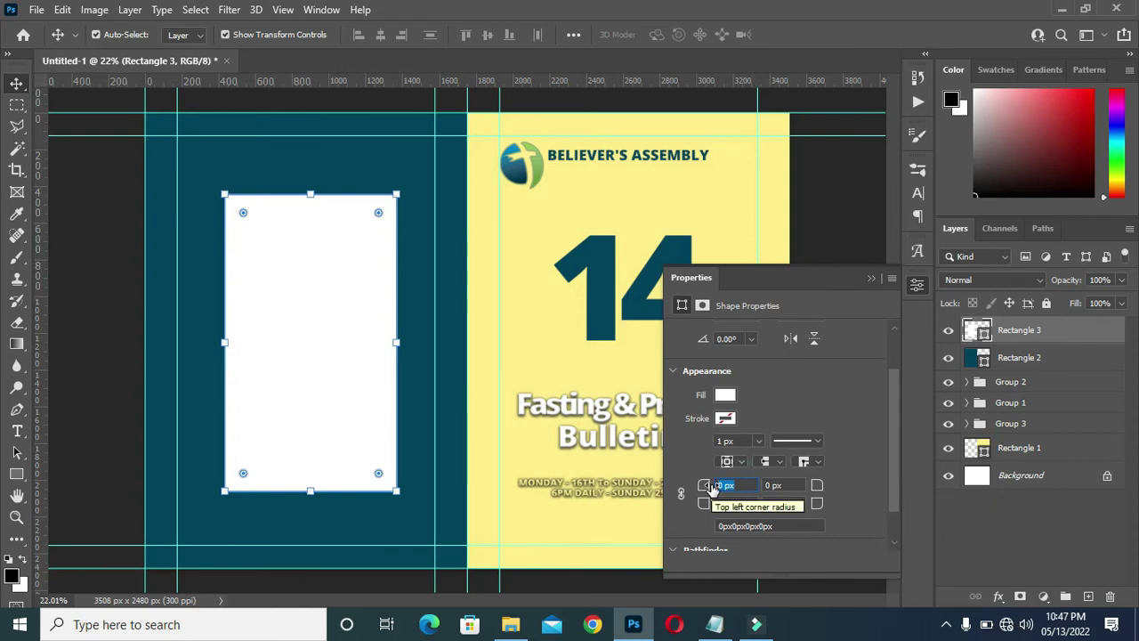
{"action": "type", "text": "163"}
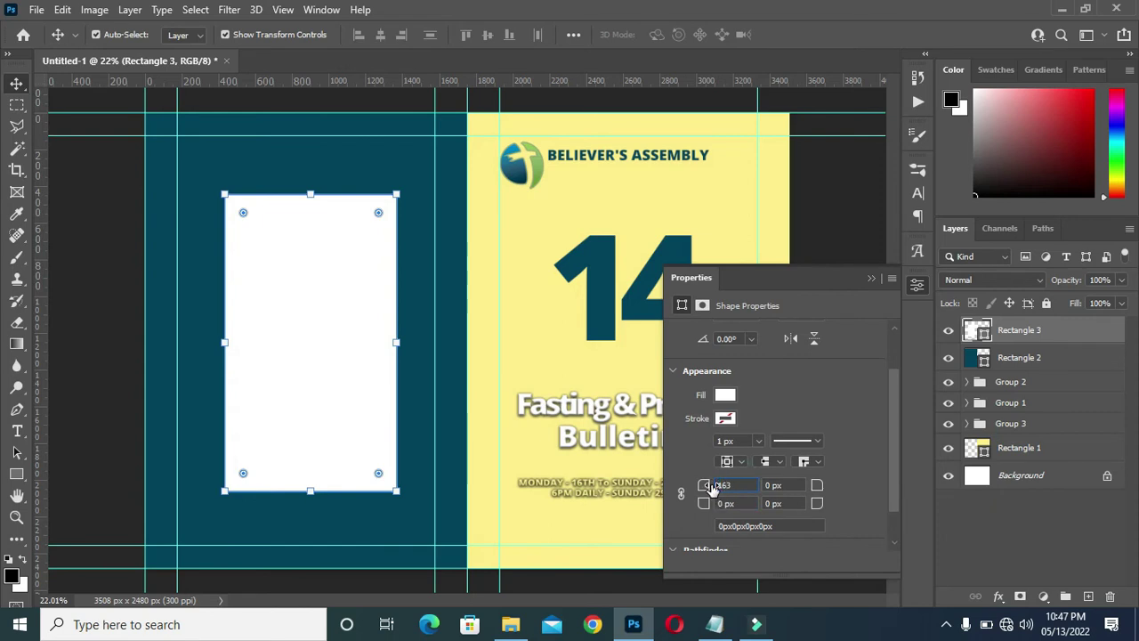
{"action": "left_click", "coordinate": [784, 504]}
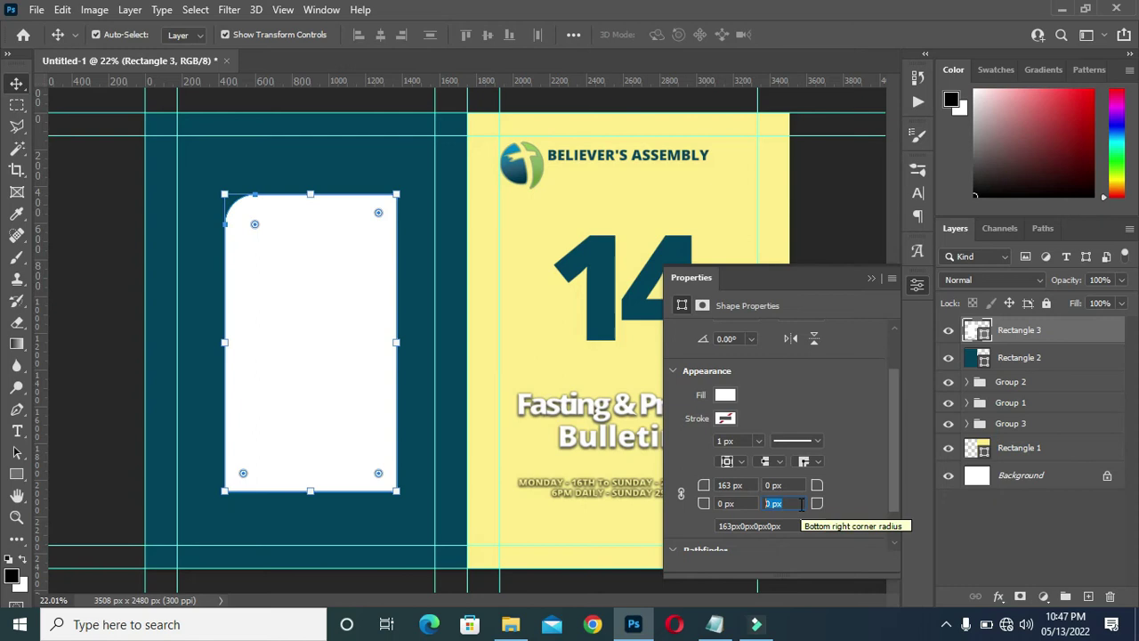
{"action": "type", "text": "565"}
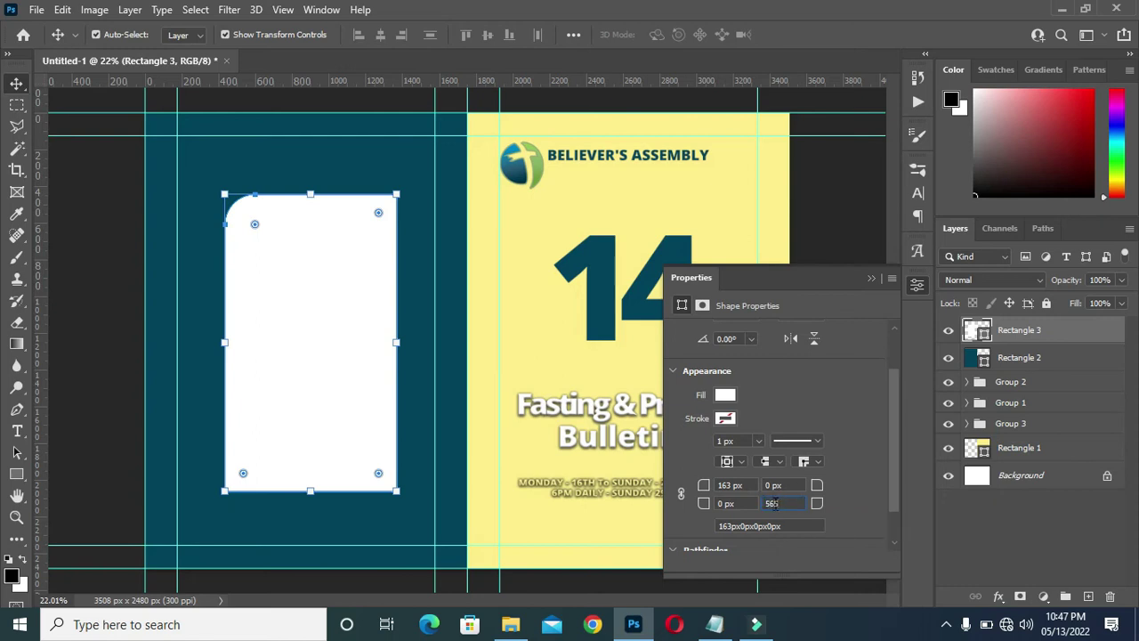
{"action": "left_click", "coordinate": [769, 504]}
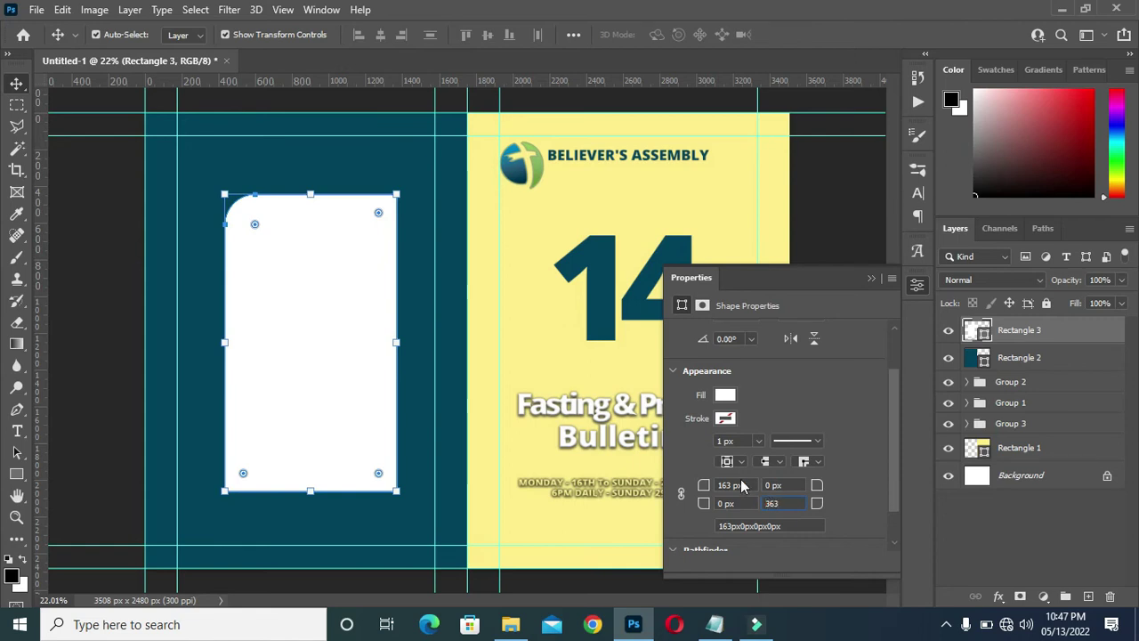
{"action": "left_click", "coordinate": [741, 485]}
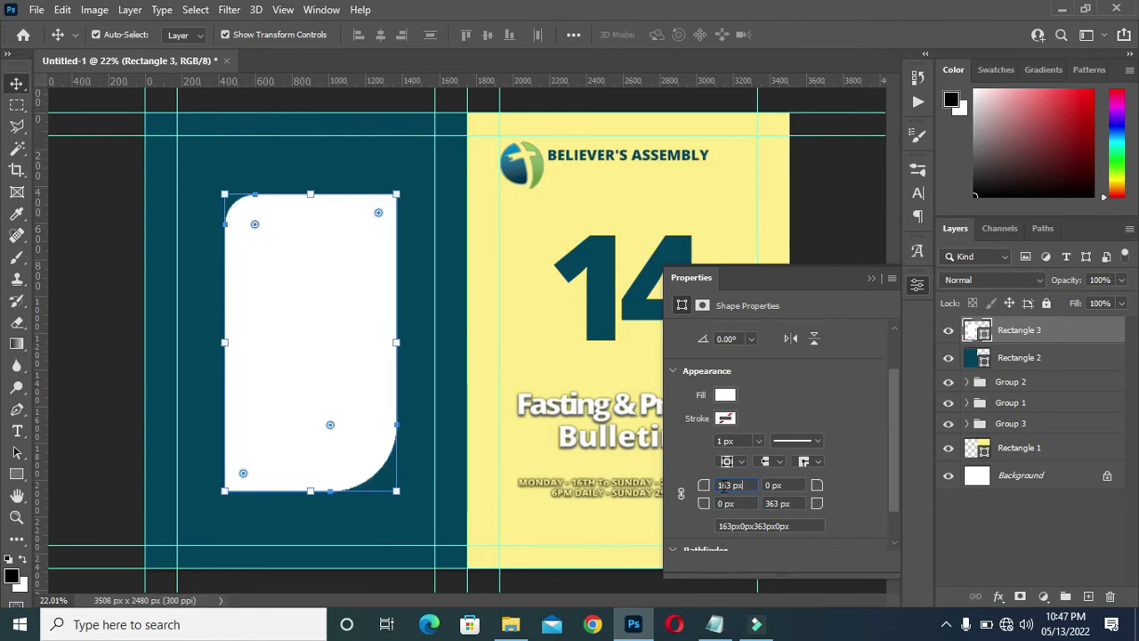
{"action": "double_click", "coordinate": [722, 485]}
{"action": "type", "text": "81"}
{"action": "left_click", "coordinate": [857, 400]}
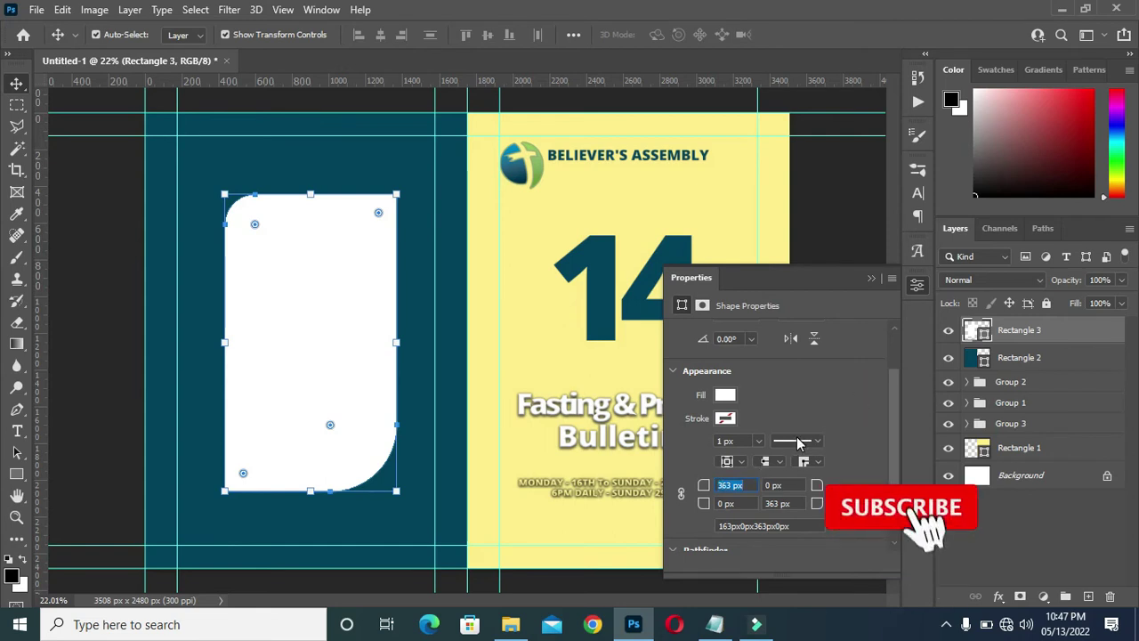
{"action": "left_click", "coordinate": [843, 381]}
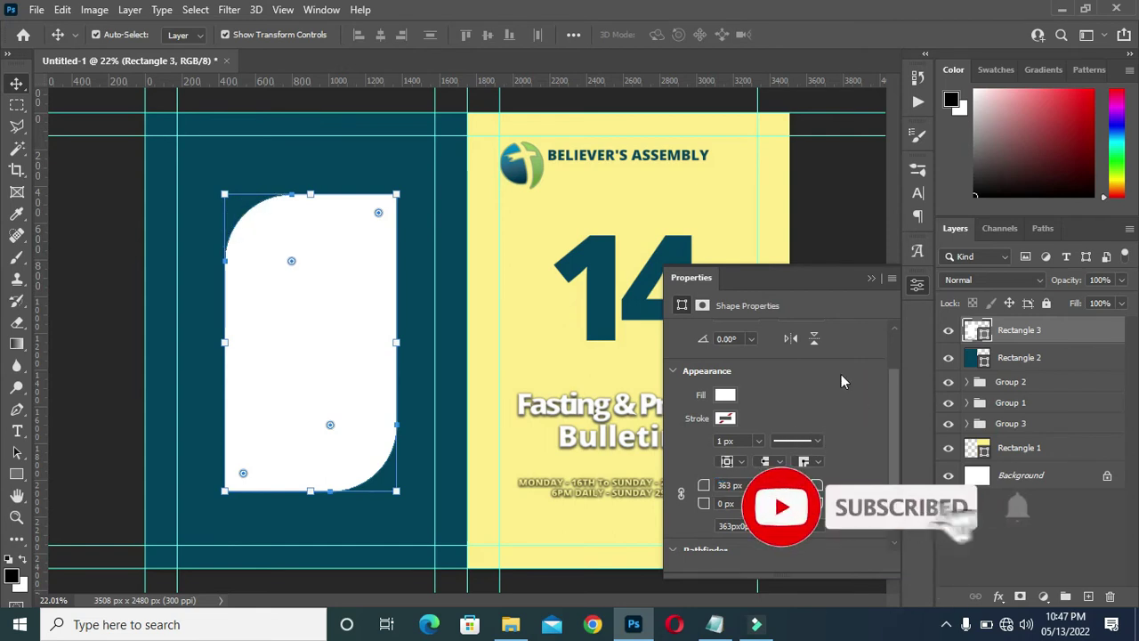
{"action": "left_click", "coordinate": [872, 278]}
- Lower the card's opacity to 60%
{"action": "left_click_drag", "start_coordinate": [1067, 281], "coordinate": [1046, 286]}
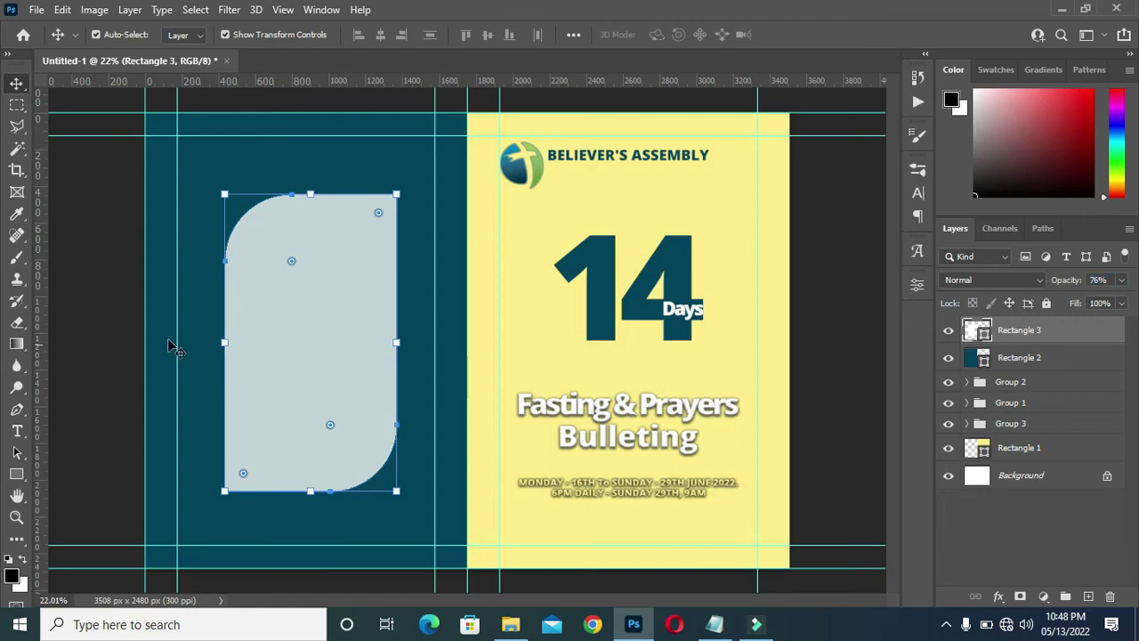
{"action": "left_click", "coordinate": [114, 347]}
{"action": "left_click", "coordinate": [311, 356]}
{"action": "left_click_drag", "start_coordinate": [1063, 280], "coordinate": [1053, 285]}
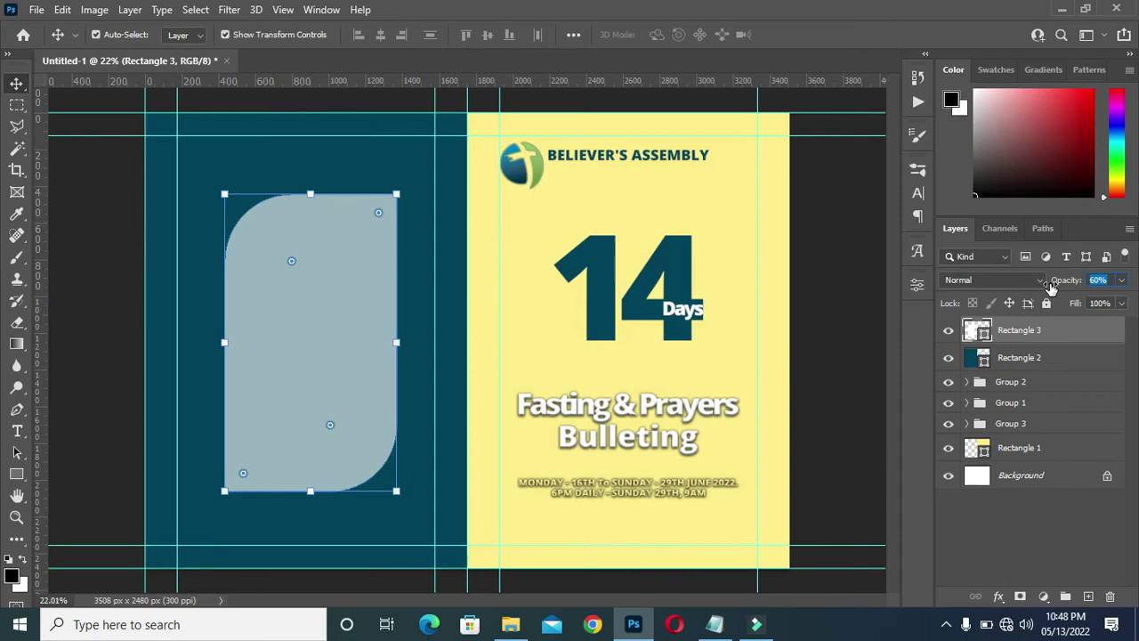
- Copy the three-line Bible verse from the Notepad notes
{"action": "left_click", "coordinate": [854, 353]}
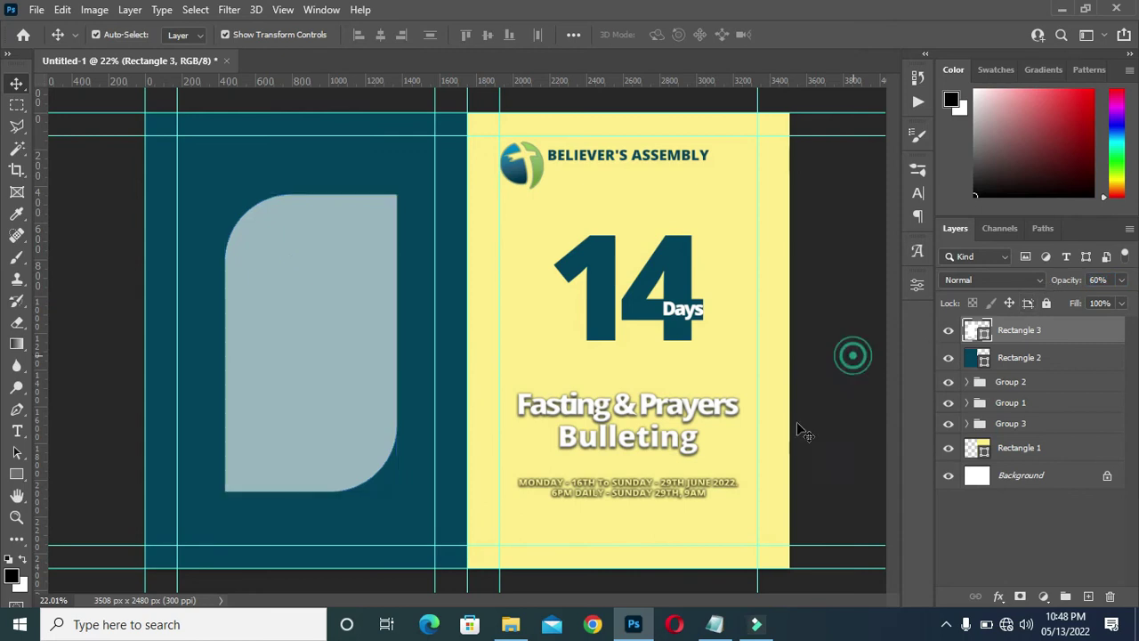
{"action": "left_click", "coordinate": [714, 624]}
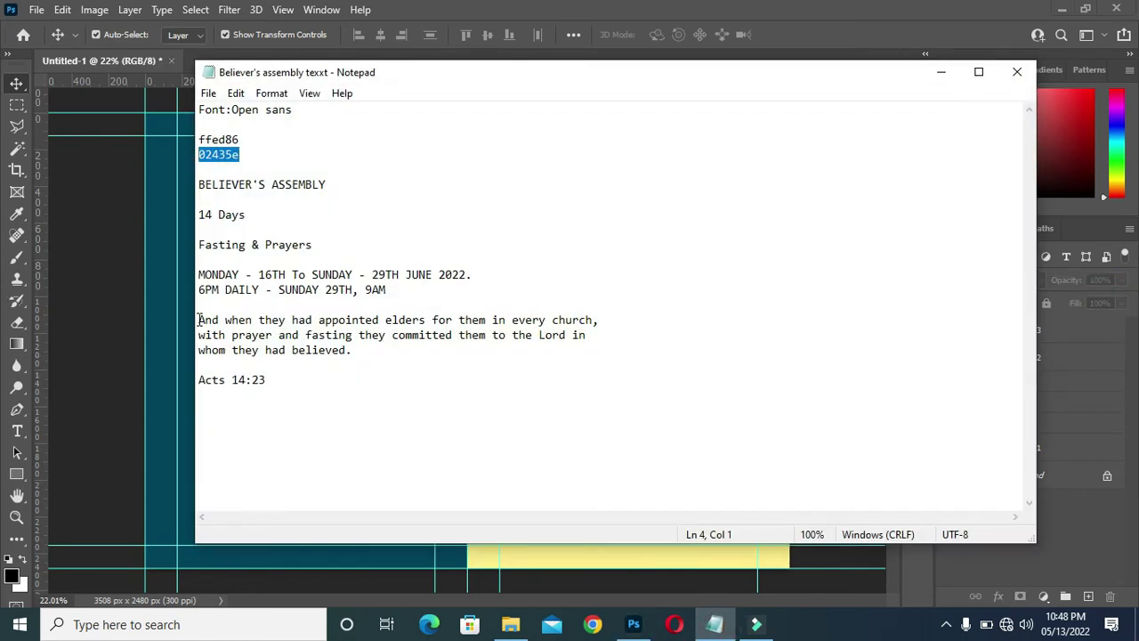
{"action": "left_click_drag", "start_coordinate": [198, 320], "coordinate": [353, 354]}
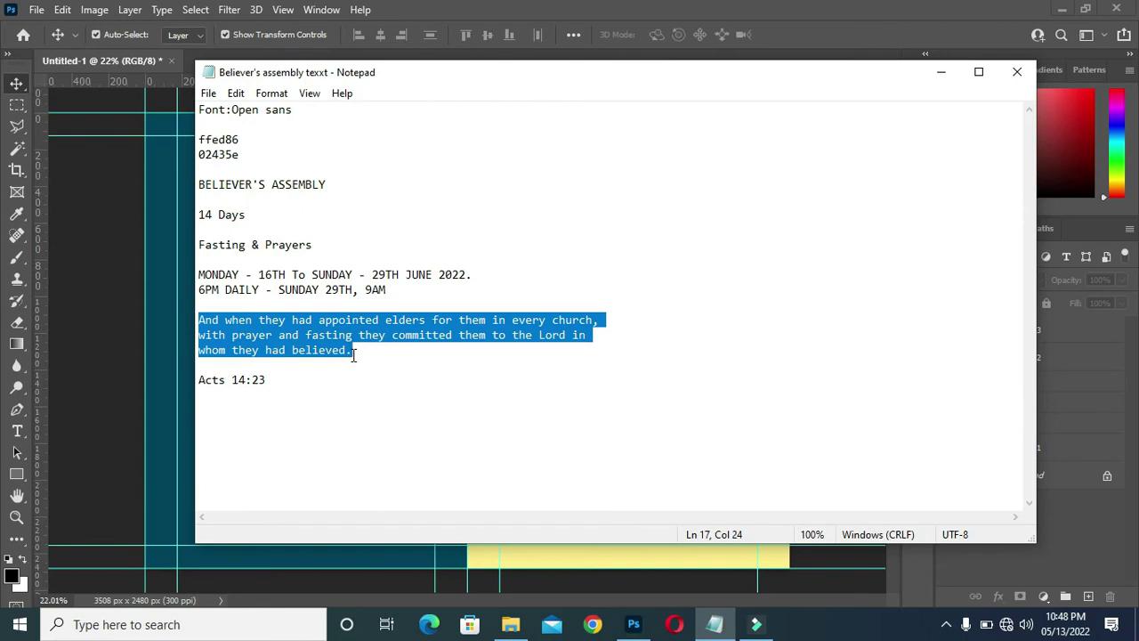
{"action": "right_click", "coordinate": [335, 322]}
{"action": "left_click", "coordinate": [386, 381]}
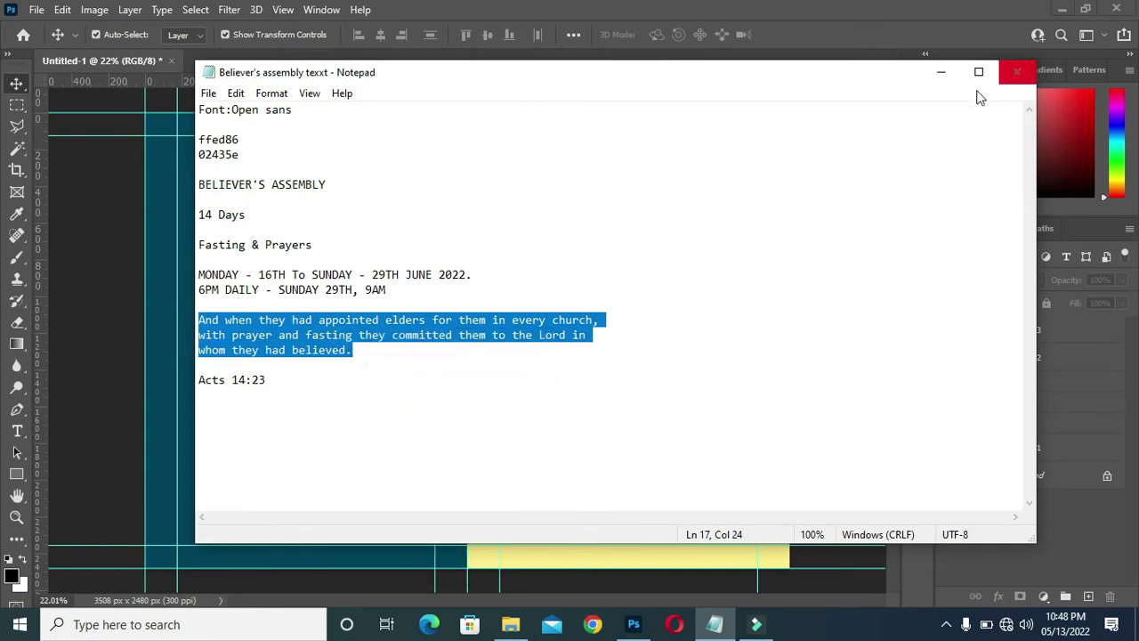
{"action": "left_click", "coordinate": [933, 77]}
- Paste the verse into a horizontal text box inside the card and commit it
{"action": "scroll", "coordinate": [314, 302], "scroll_direction": "up", "scroll_amount": 2}
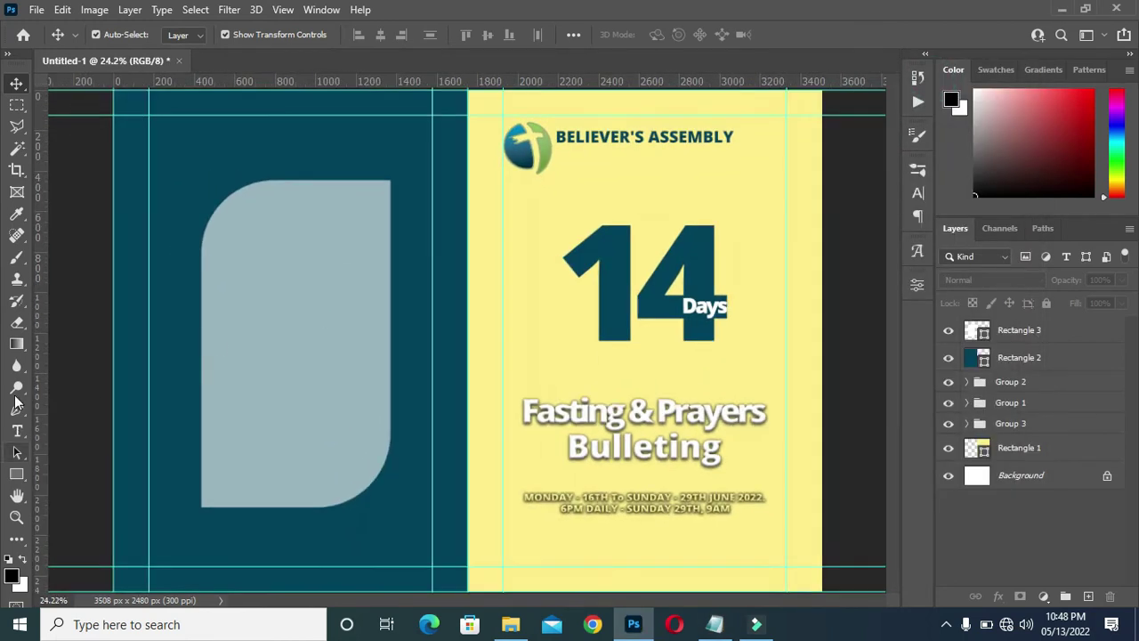
{"action": "left_click", "coordinate": [16, 428]}
{"action": "left_click", "coordinate": [89, 429]}
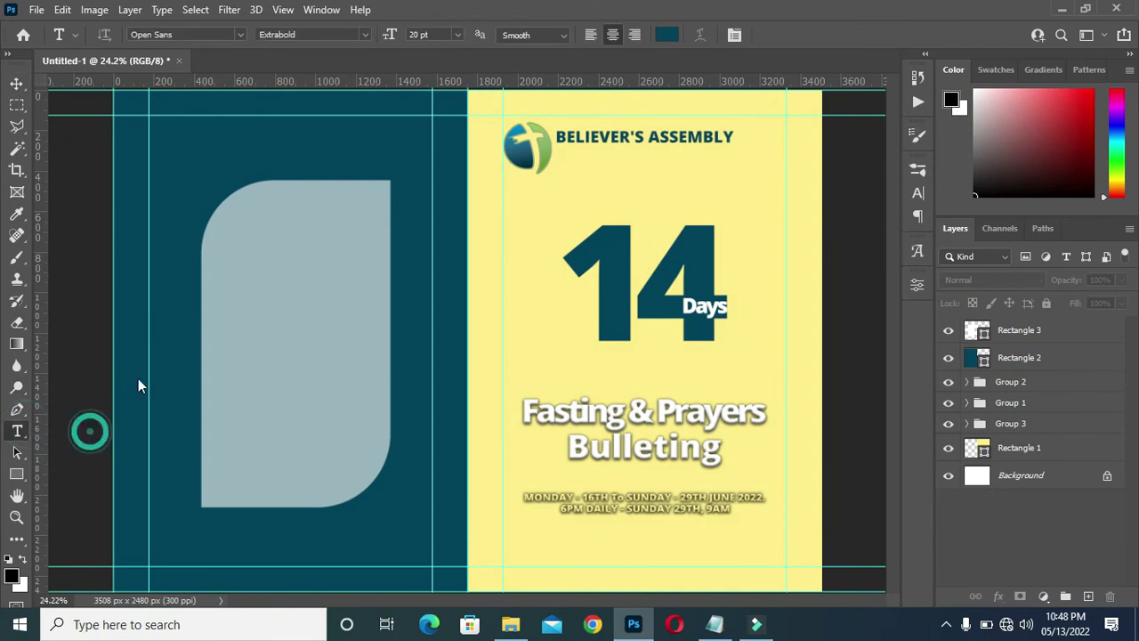
{"action": "left_click_drag", "start_coordinate": [235, 218], "coordinate": [389, 458]}
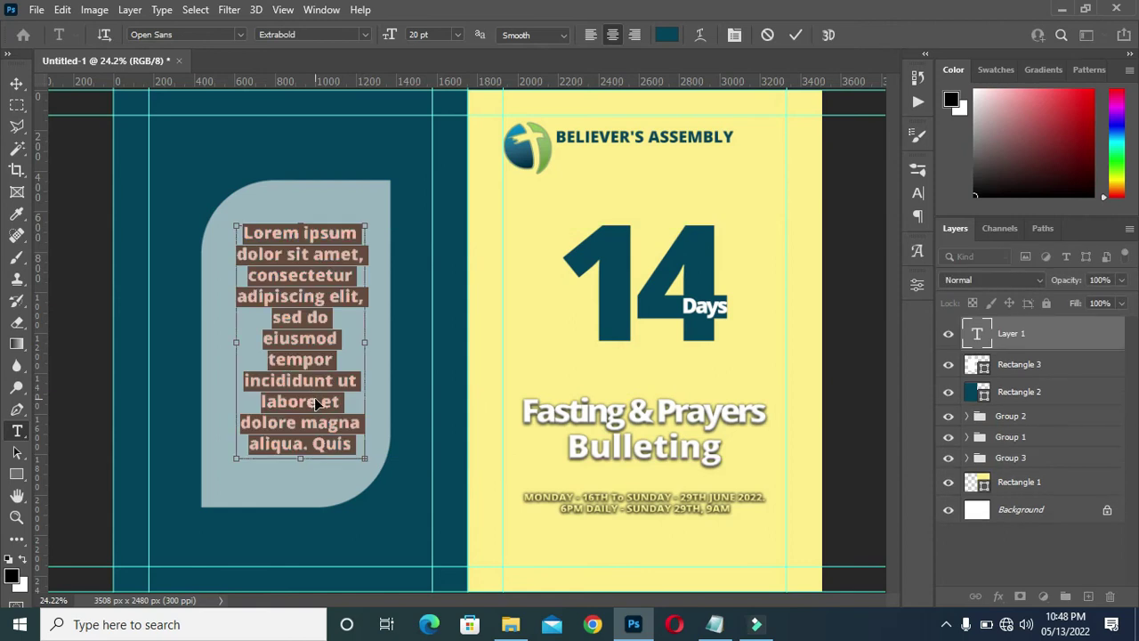
{"action": "key", "text": "ctrl+v"}
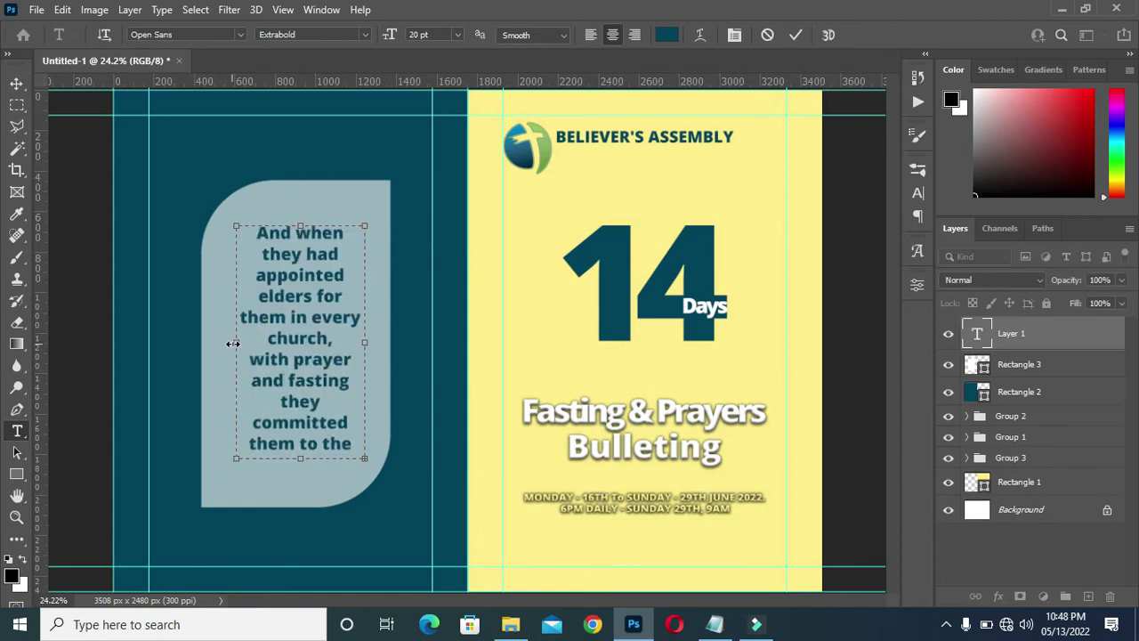
{"action": "left_click_drag", "start_coordinate": [233, 343], "coordinate": [223, 344]}
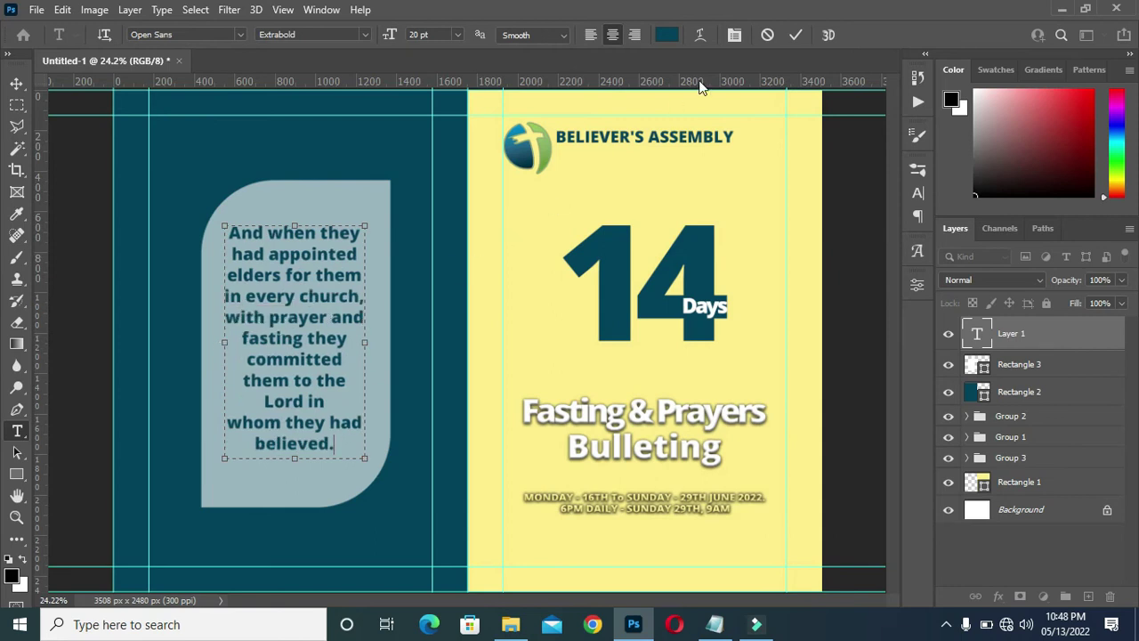
{"action": "left_click", "coordinate": [795, 35]}
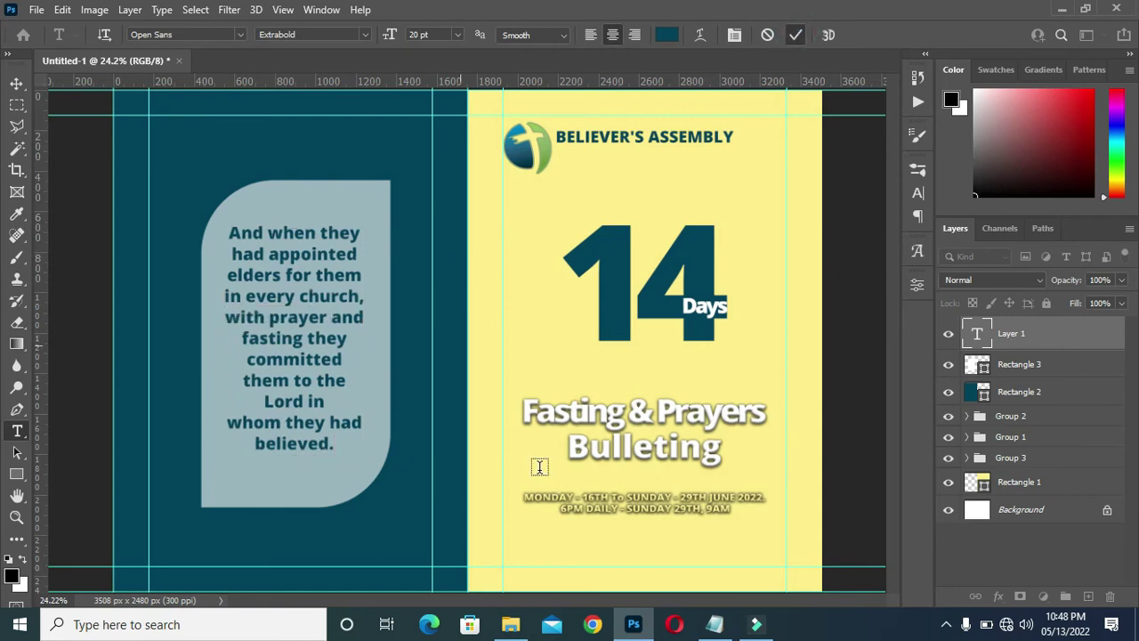
- Copy the 'Acts 14:23' reference line from the Notepad notes
{"action": "key", "text": "alt+Tab"}
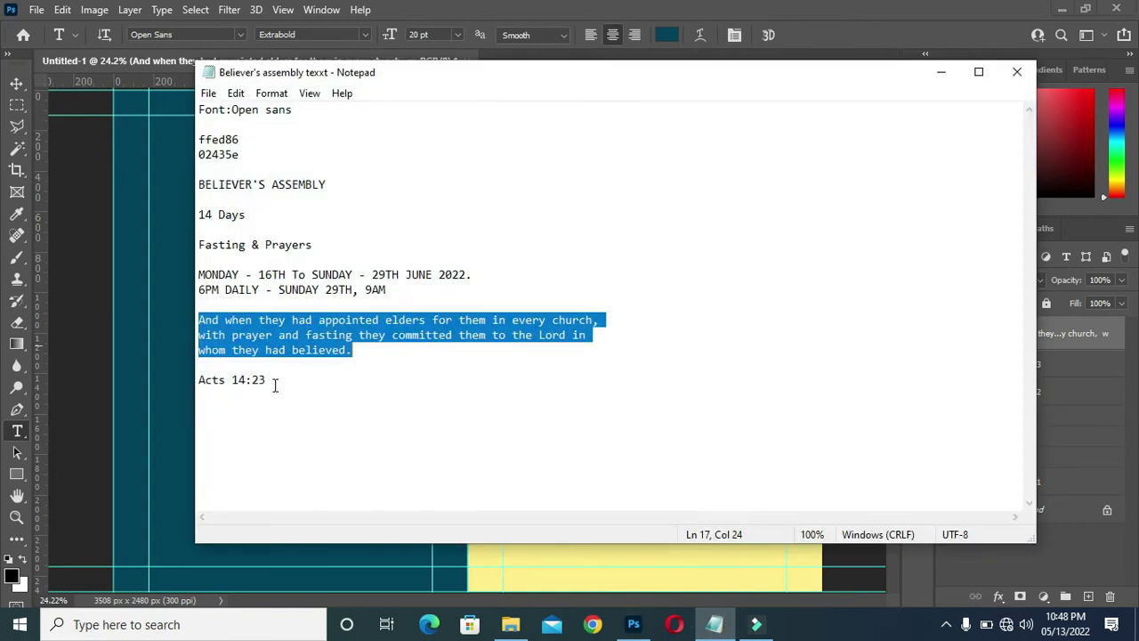
{"action": "double_click", "coordinate": [249, 380]}
{"action": "left_click_drag", "start_coordinate": [265, 379], "coordinate": [197, 380]}
{"action": "right_click", "coordinate": [214, 379]}
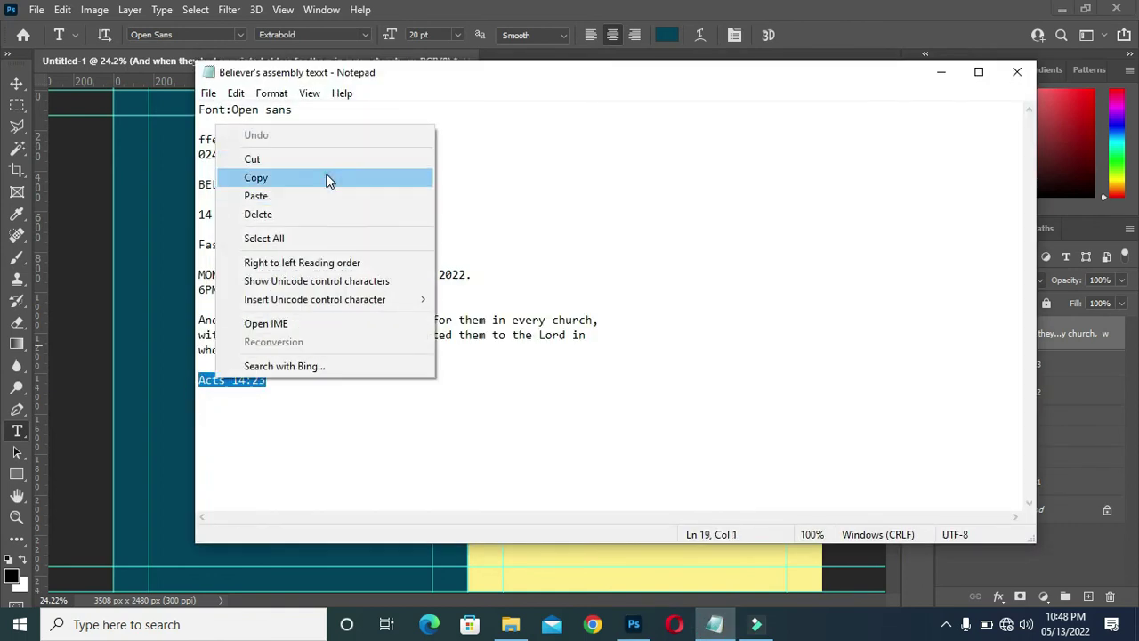
{"action": "left_click", "coordinate": [328, 181]}
{"action": "left_click", "coordinate": [939, 72]}
- Paste 'Acts 14:23' into a new text box below the verse and commit it
{"action": "scroll", "coordinate": [249, 463], "scroll_direction": "up", "scroll_amount": 1}
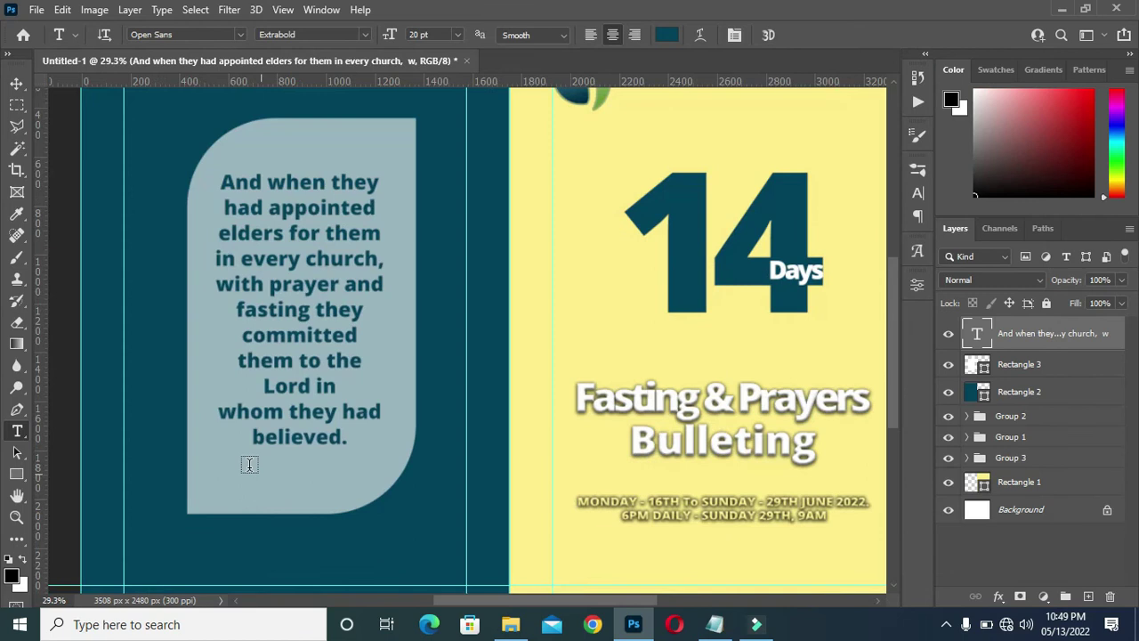
{"action": "left_click_drag", "start_coordinate": [242, 464], "coordinate": [357, 485]}
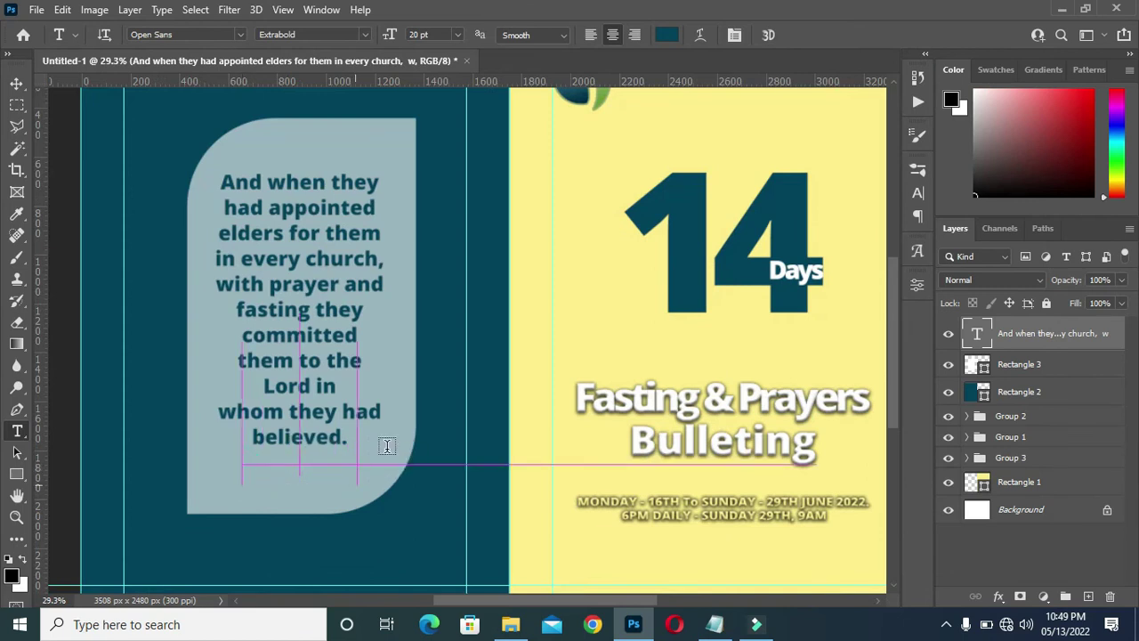
{"action": "key", "text": "ctrl+v"}
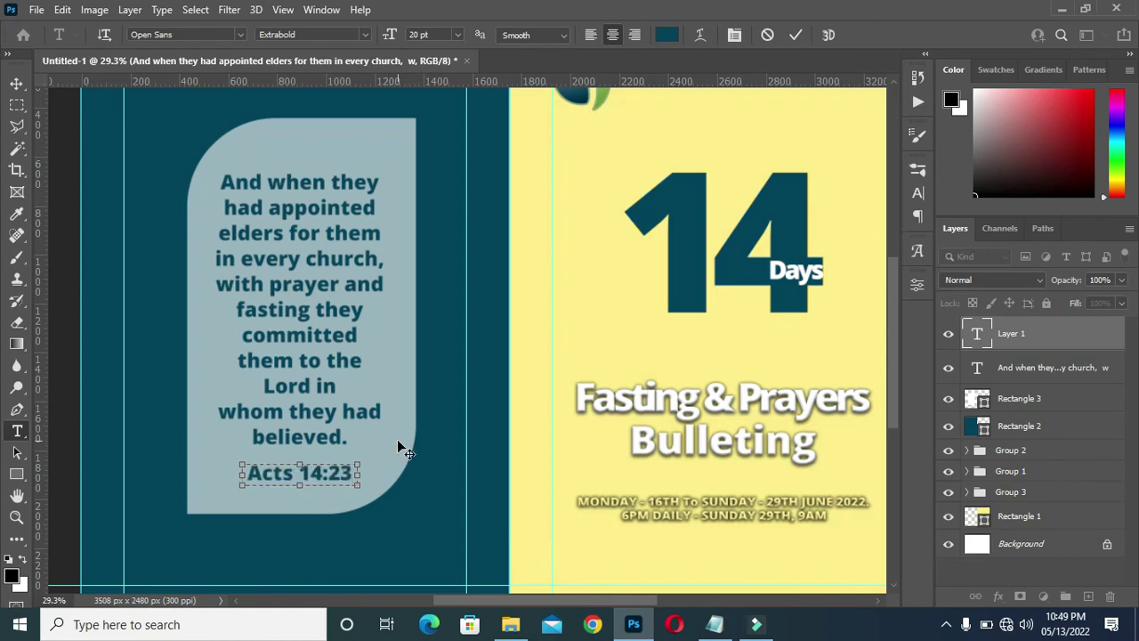
{"action": "left_click", "coordinate": [796, 36]}
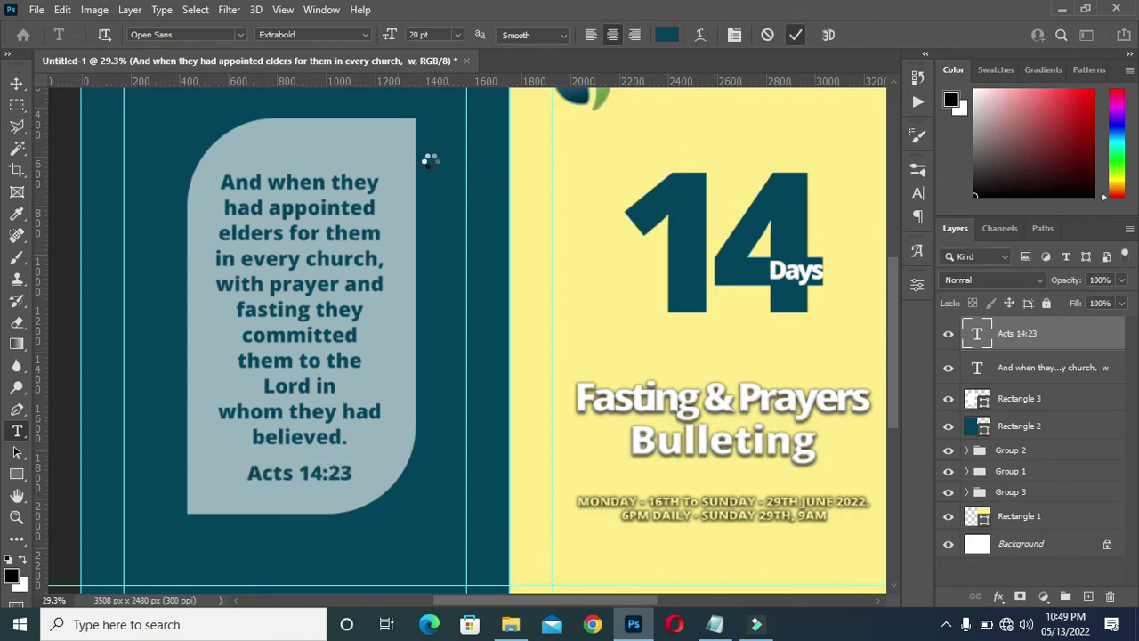
- Set the scripture verse's font style to Semibold
{"action": "left_click", "coordinate": [1047, 369]}
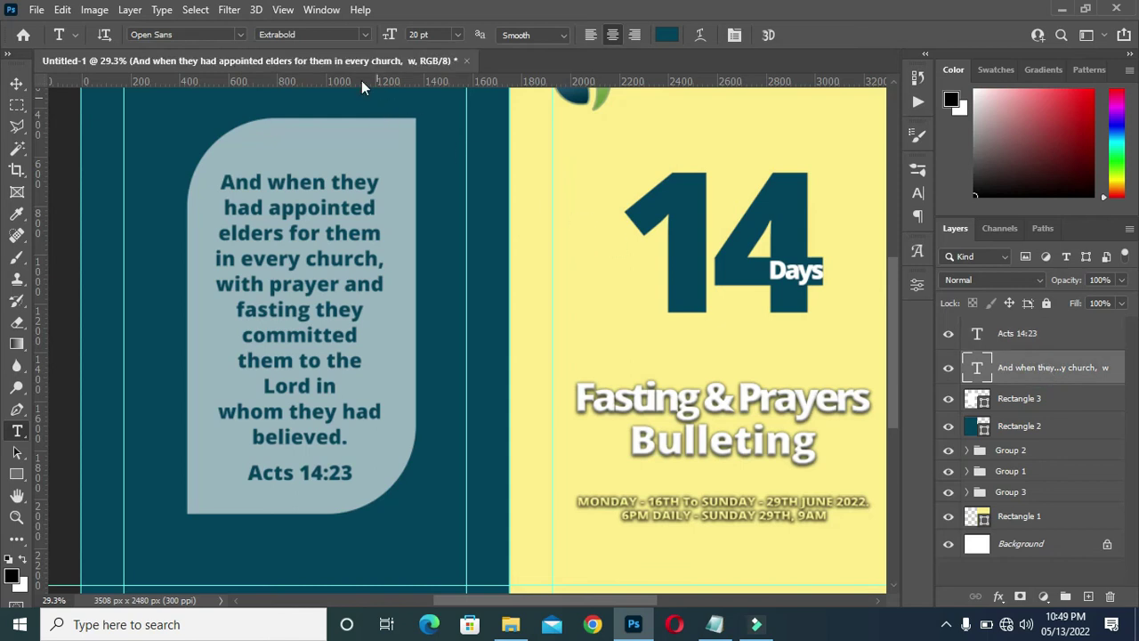
{"action": "left_click", "coordinate": [362, 36]}
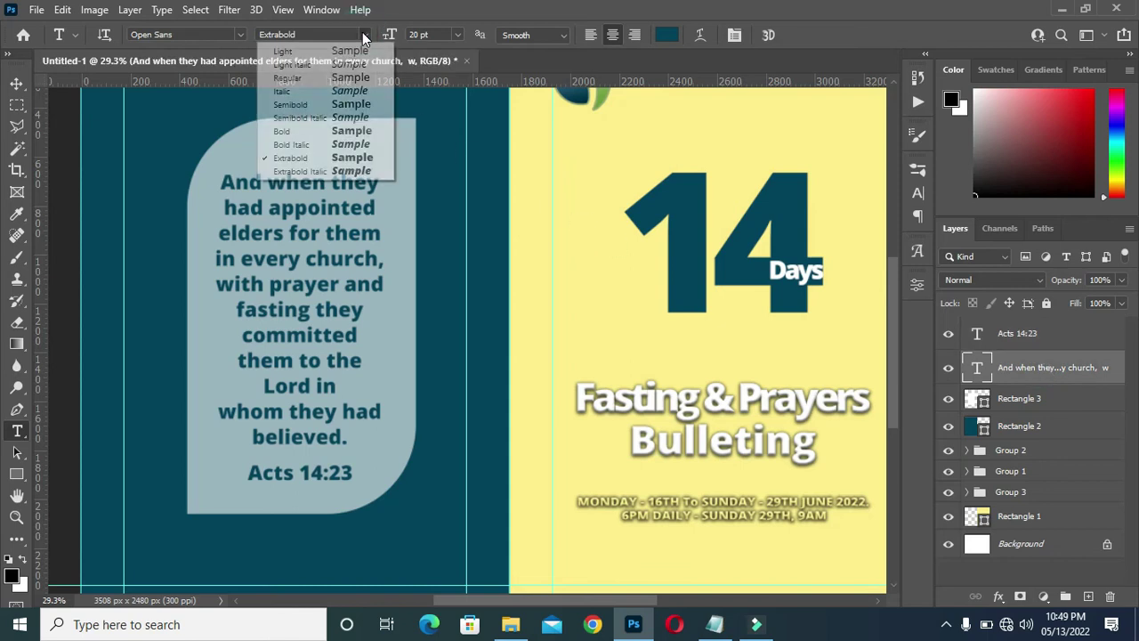
{"action": "left_click", "coordinate": [331, 105]}
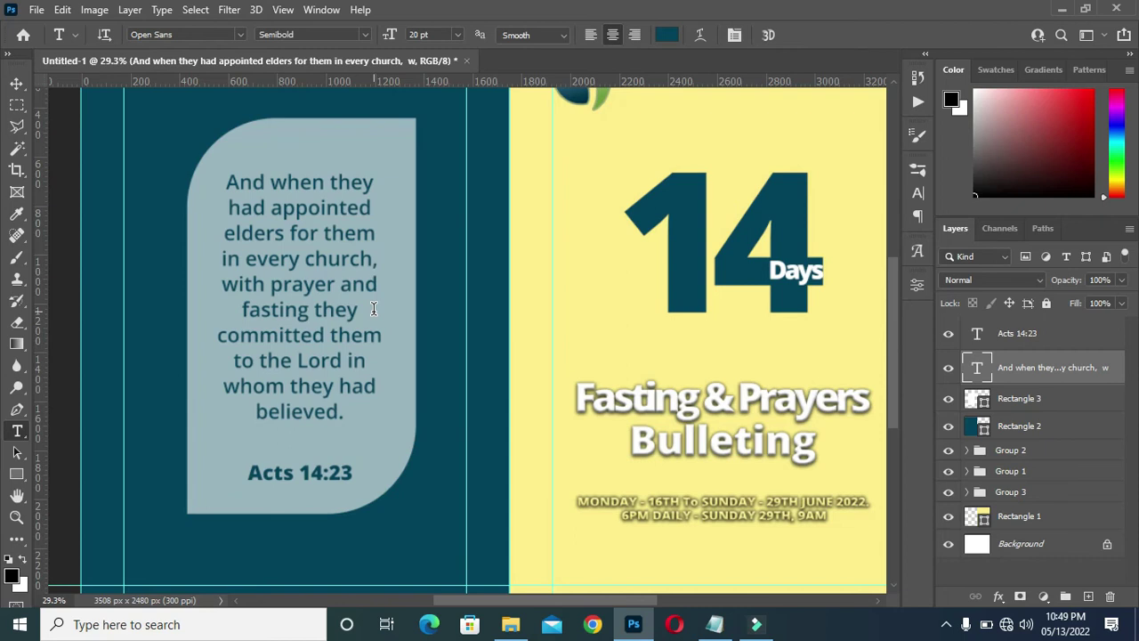
- Make Acts 14:23 Bold and move it up closer beneath the verse
{"action": "left_click", "coordinate": [1007, 334]}
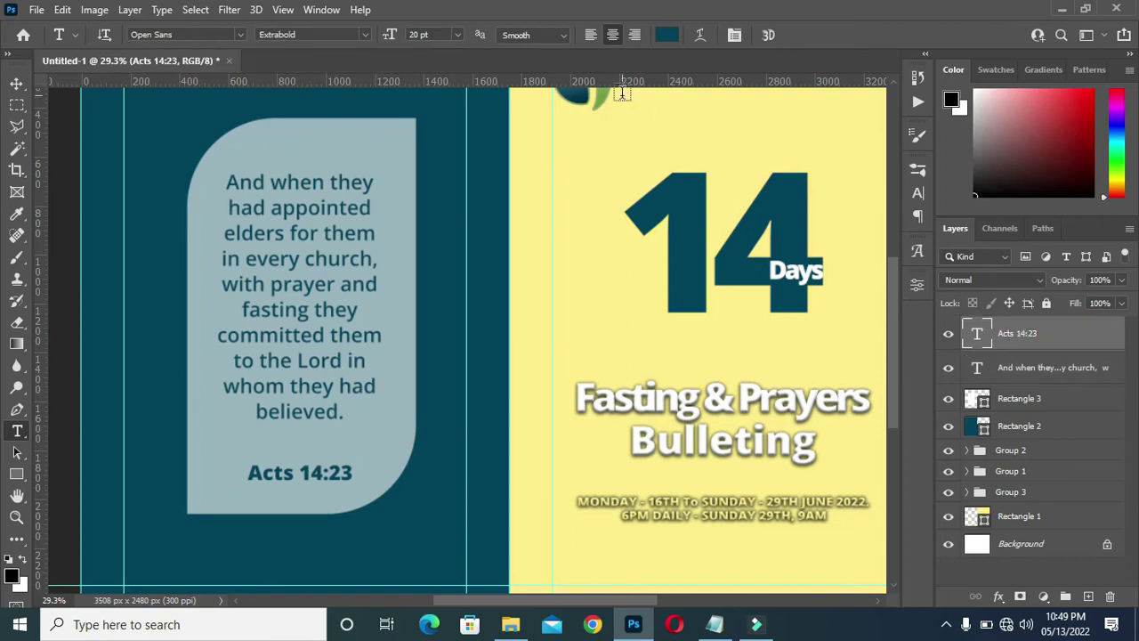
{"action": "left_click", "coordinate": [362, 35]}
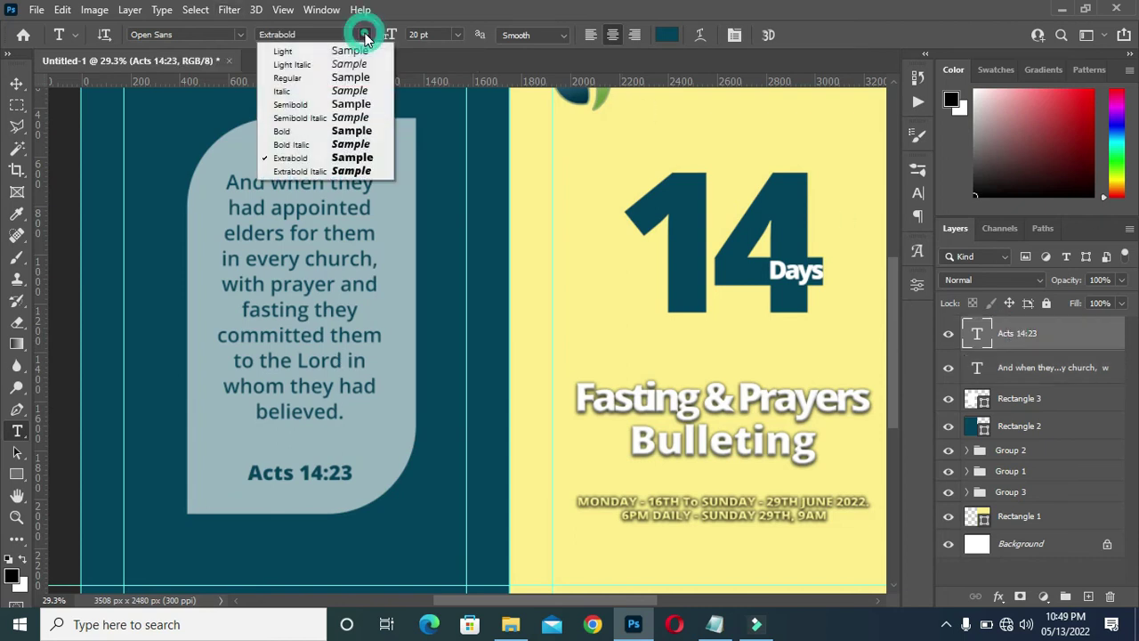
{"action": "left_click", "coordinate": [337, 131]}
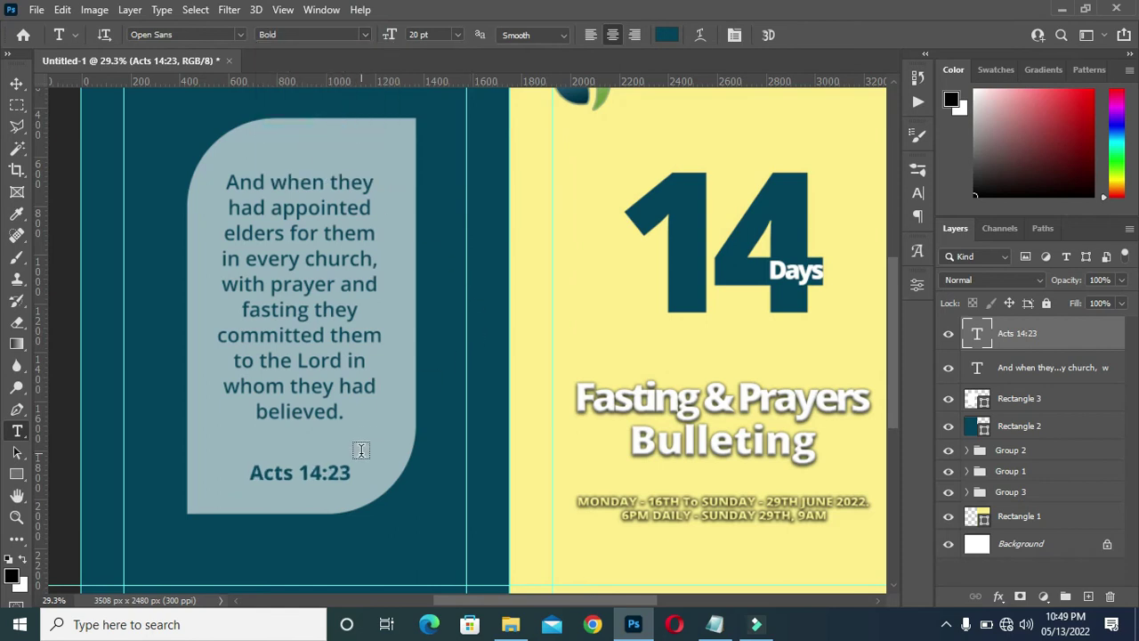
{"action": "left_click", "coordinate": [17, 83]}
{"action": "left_click_drag", "start_coordinate": [311, 472], "coordinate": [311, 454]}
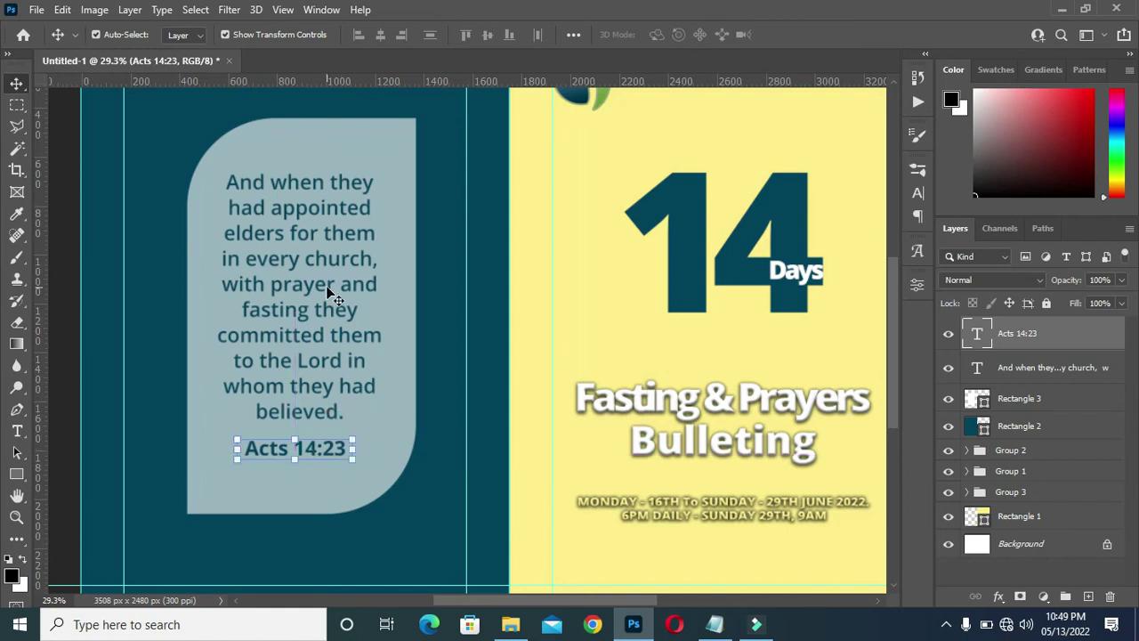
{"action": "scroll", "coordinate": [325, 316], "scroll_direction": "down", "scroll_amount": 3}
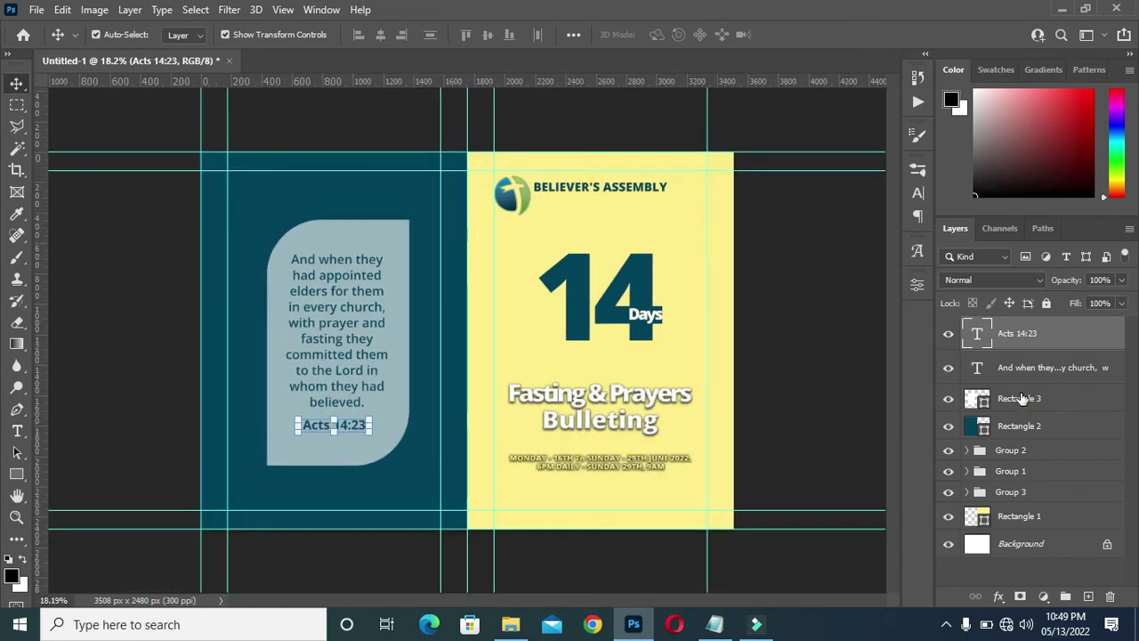
- Horizontally centre the light scripture card on the teal back panel
{"action": "left_click", "coordinate": [1020, 402]}
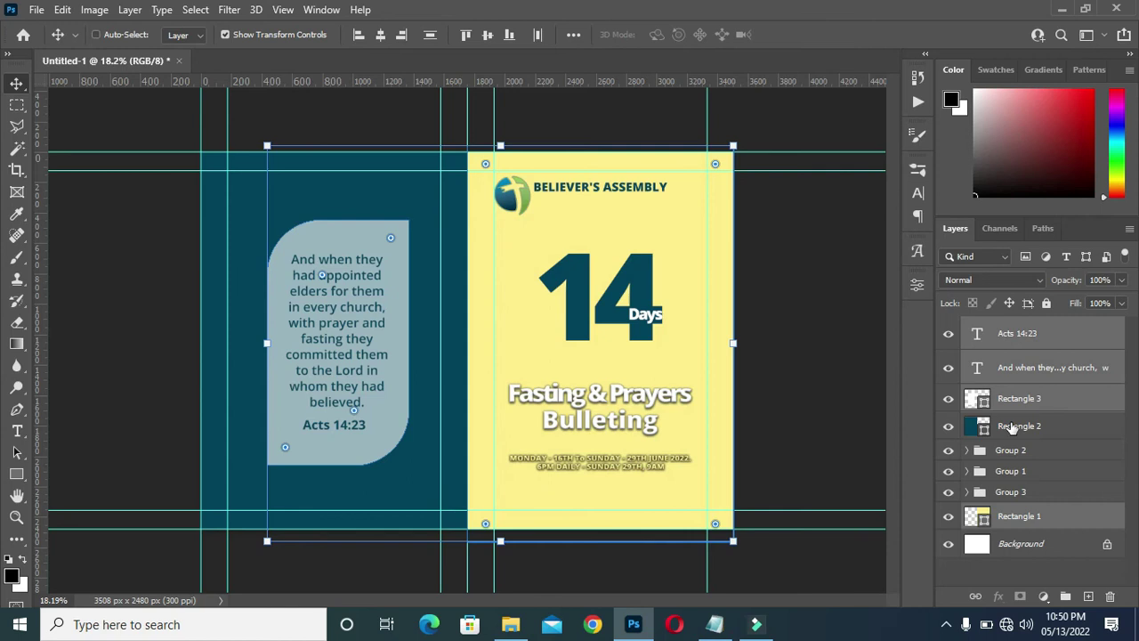
{"action": "left_click", "coordinate": [1012, 425], "text": "ctrl"}
{"action": "left_click", "coordinate": [1014, 515], "text": "ctrl"}
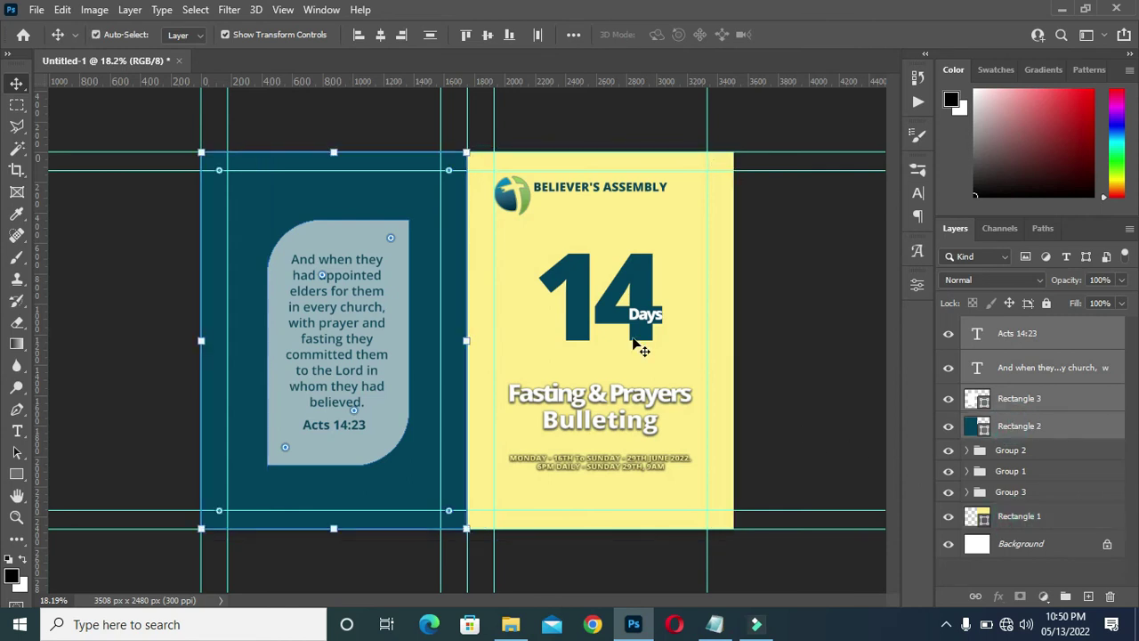
{"action": "left_click", "coordinate": [381, 36]}
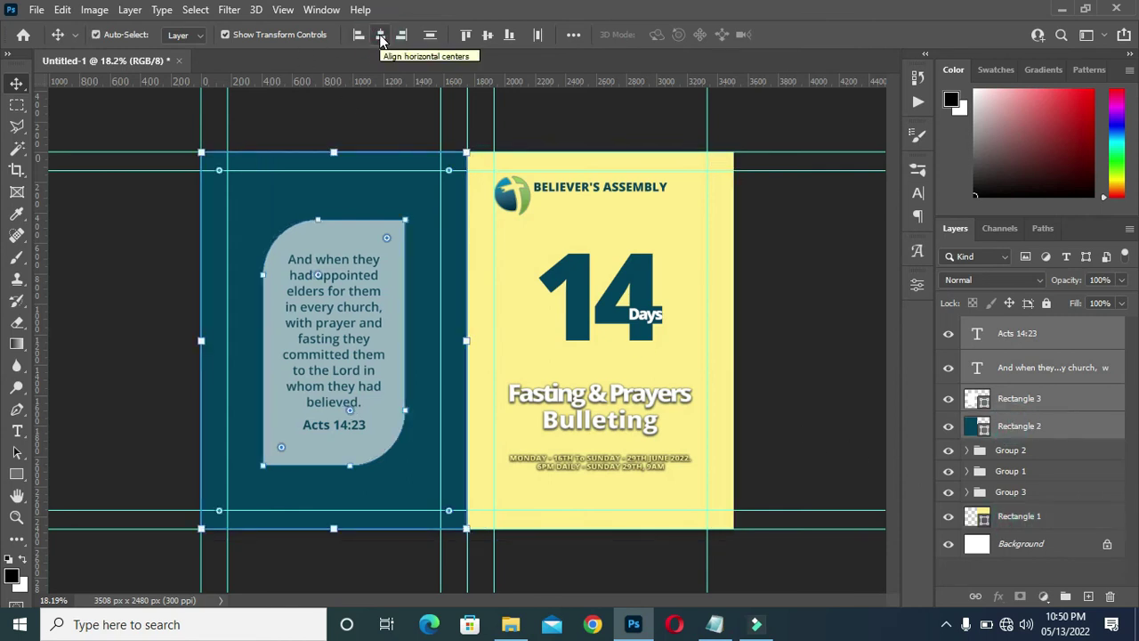
- Group the Acts 14:23, verse, card and teal panel layers and name the group 'Back page'
{"action": "left_click", "coordinate": [92, 237]}
{"action": "scroll", "coordinate": [275, 361], "scroll_direction": "down", "scroll_amount": 1}
{"action": "scroll", "coordinate": [361, 345], "scroll_direction": "up", "scroll_amount": 1}
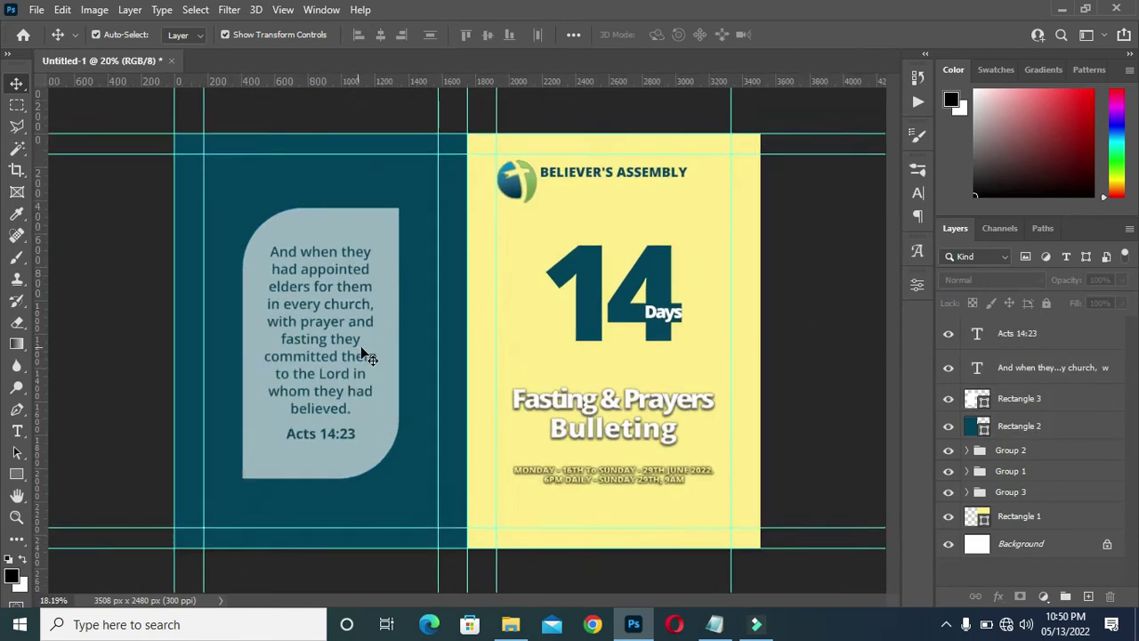
{"action": "scroll", "coordinate": [344, 436], "scroll_direction": "down", "scroll_amount": 1}
{"action": "scroll", "coordinate": [673, 496], "scroll_direction": "up", "scroll_amount": 1}
{"action": "scroll", "coordinate": [602, 353], "scroll_direction": "up", "scroll_amount": 1}
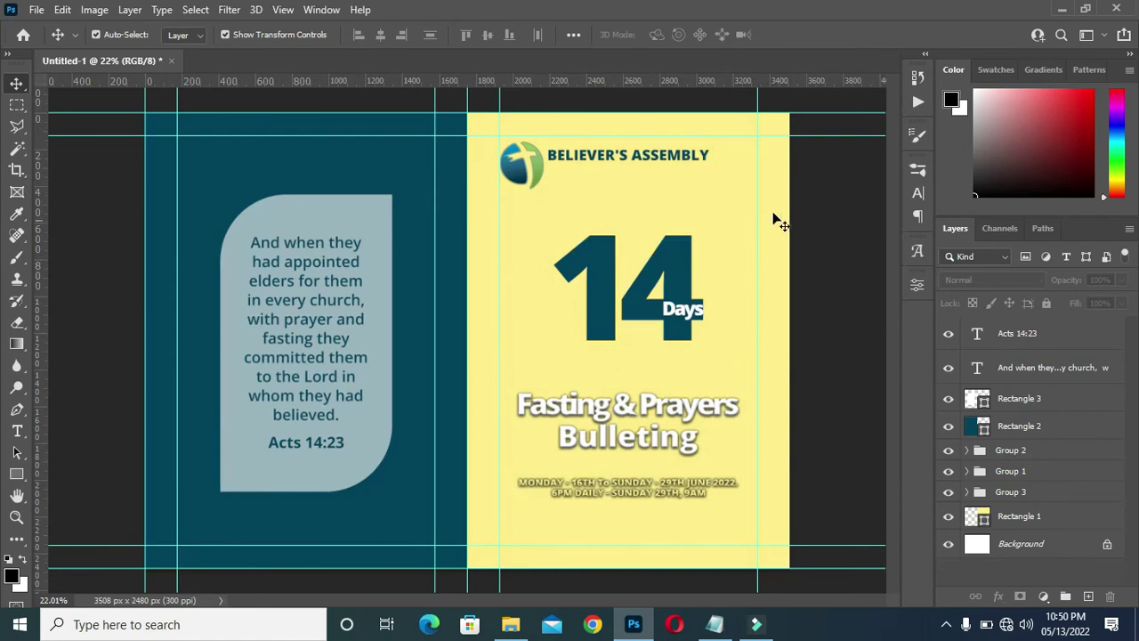
{"action": "left_click", "coordinate": [1042, 335]}
{"action": "left_click", "coordinate": [1025, 425], "text": "shift"}
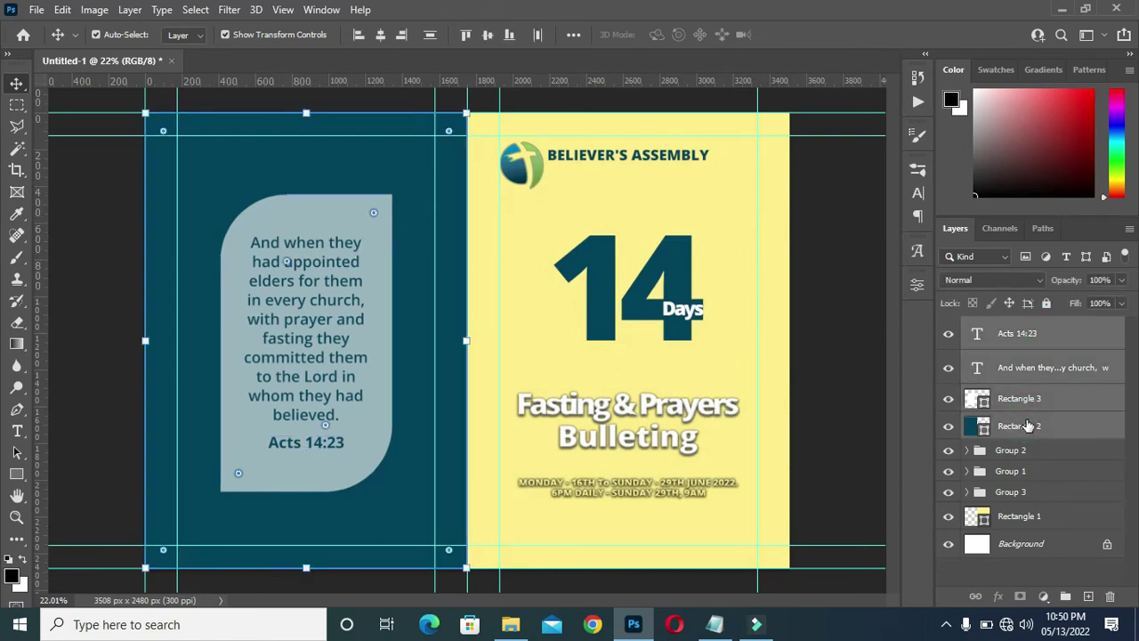
{"action": "left_click", "coordinate": [1065, 595]}
{"action": "double_click", "coordinate": [1008, 326]}
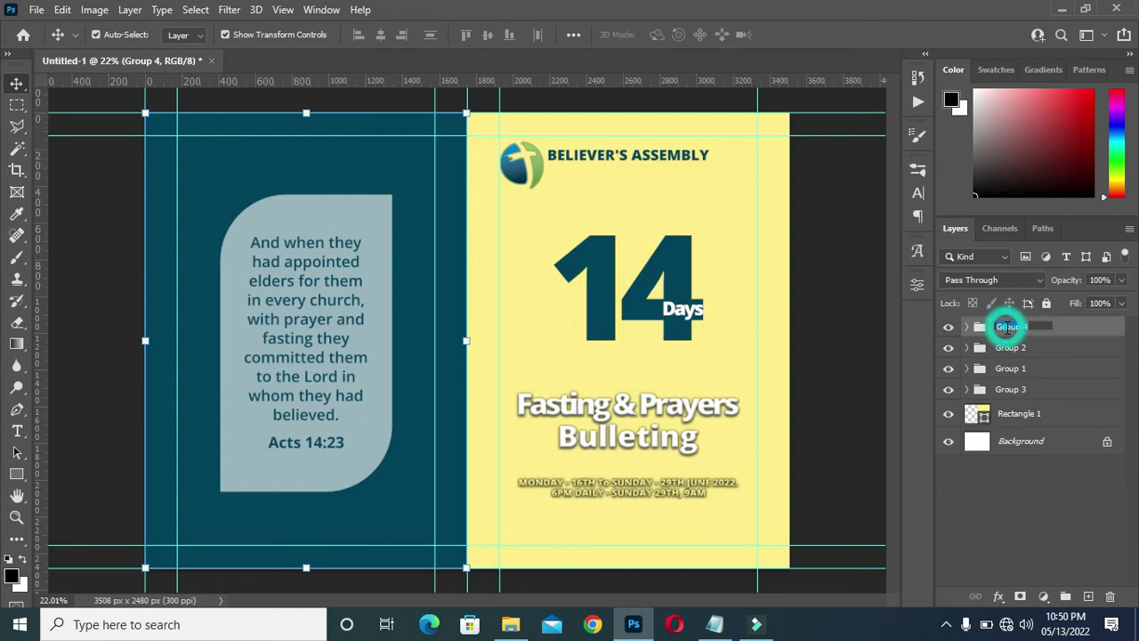
{"action": "type", "text": "C"}
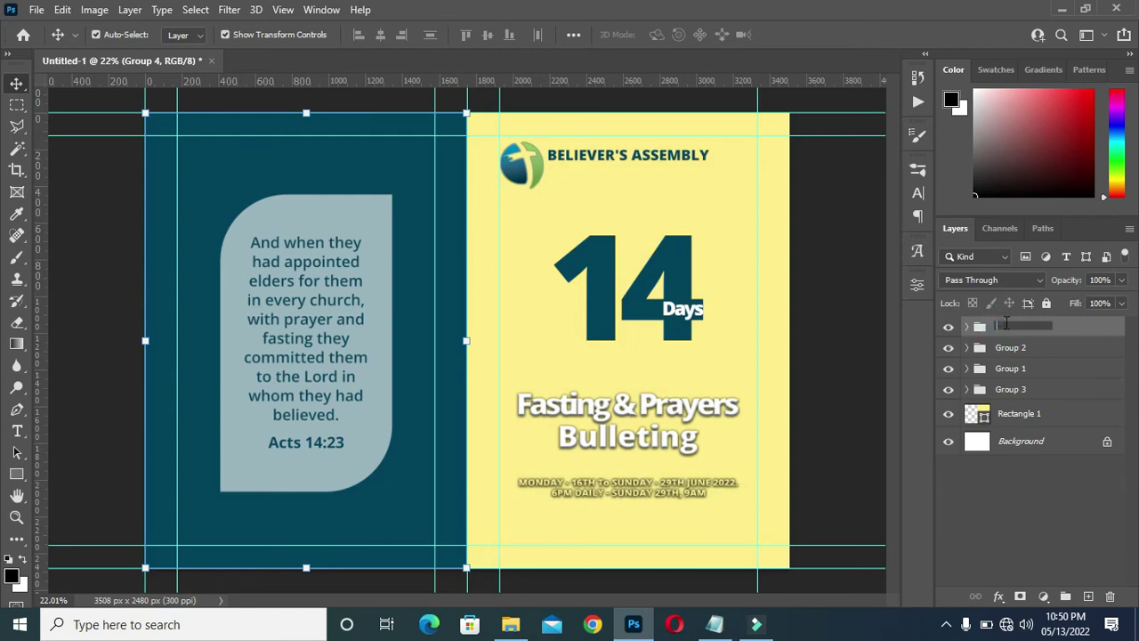
{"action": "type", "text": "ack page"}
{"action": "key", "text": "Return"}
{"action": "left_click", "coordinate": [1032, 415]}
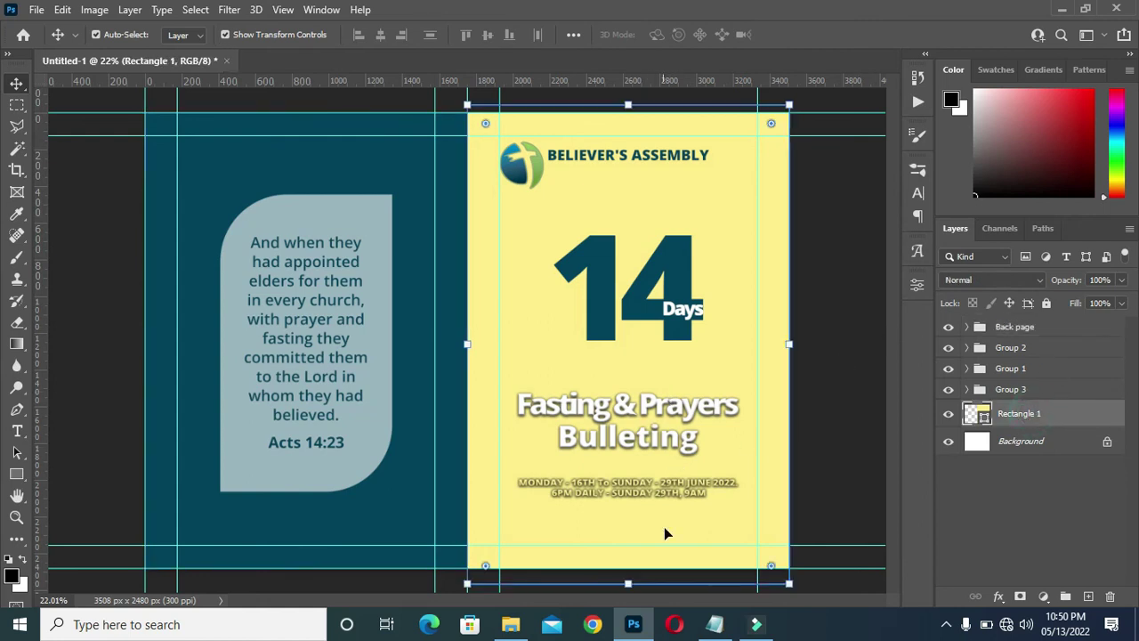
- Place abstract-blue-background-vector-art-3619 over the top of the yellow front page and commit it
{"action": "left_click", "coordinate": [510, 624]}
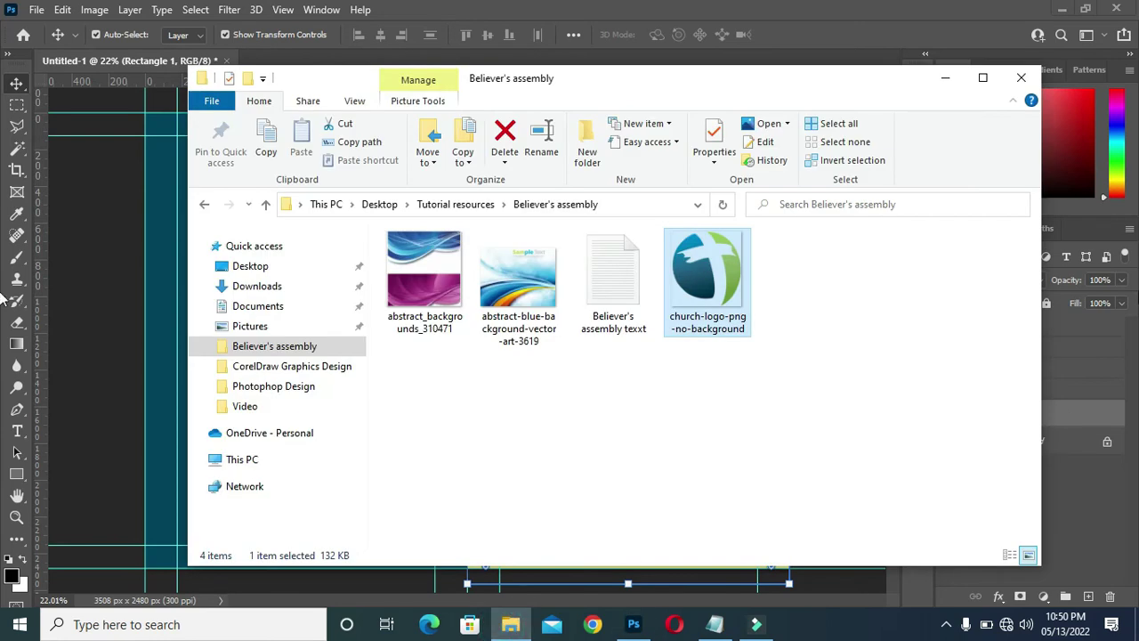
{"action": "left_click", "coordinate": [523, 282]}
{"action": "left_click", "coordinate": [137, 356]}
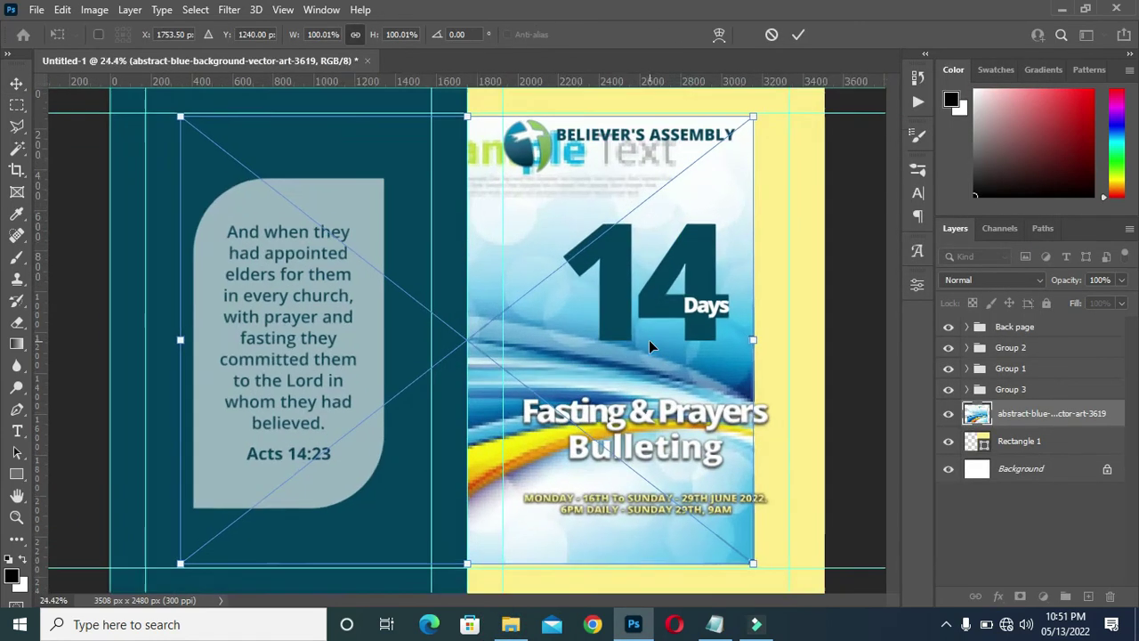
{"action": "left_click_drag", "start_coordinate": [649, 340], "coordinate": [687, 225]}
{"action": "left_click", "coordinate": [798, 34]}
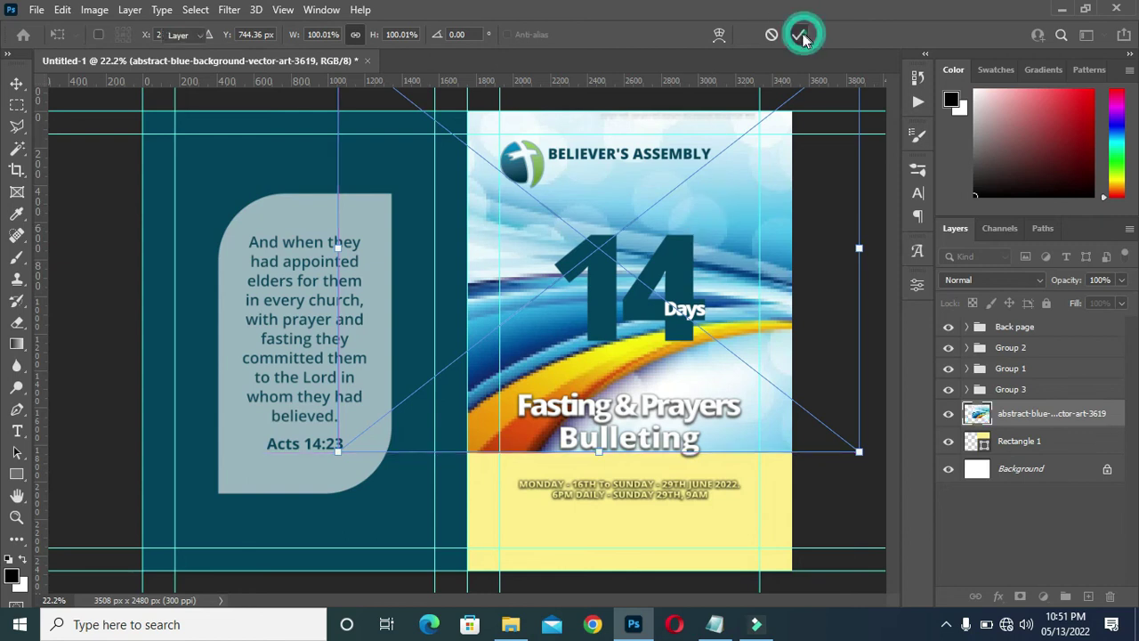
{"action": "left_click", "coordinate": [229, 9]}
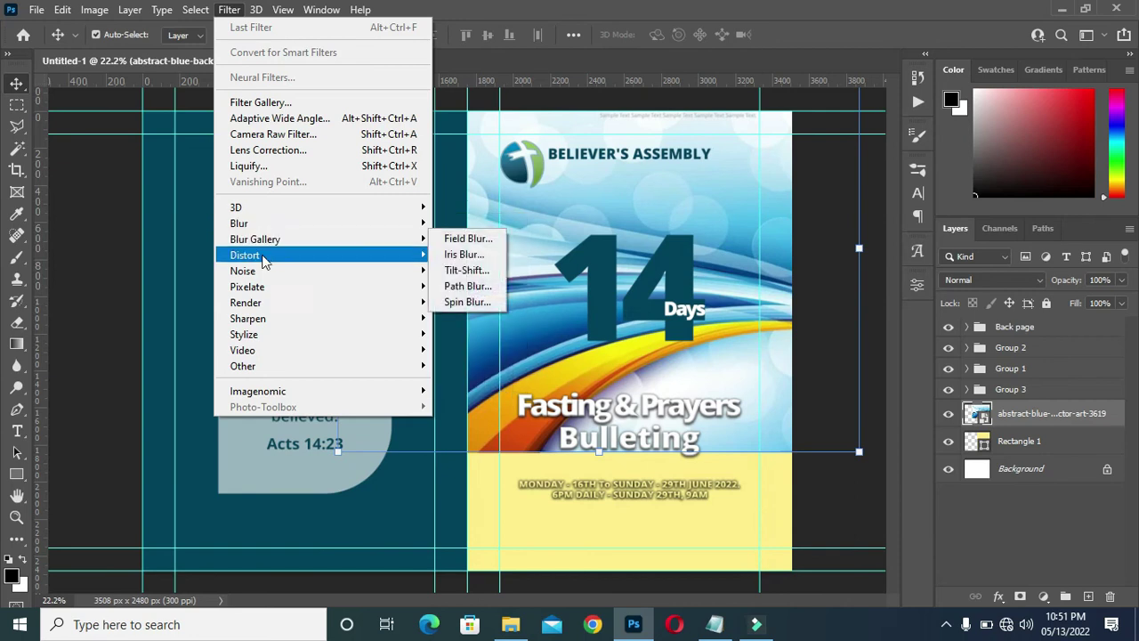
- Apply a 44.3-pixel Gaussian Blur to the abstract blue cover image
{"action": "mouse_move", "coordinate": [313, 231]}
{"action": "left_click", "coordinate": [477, 285]}
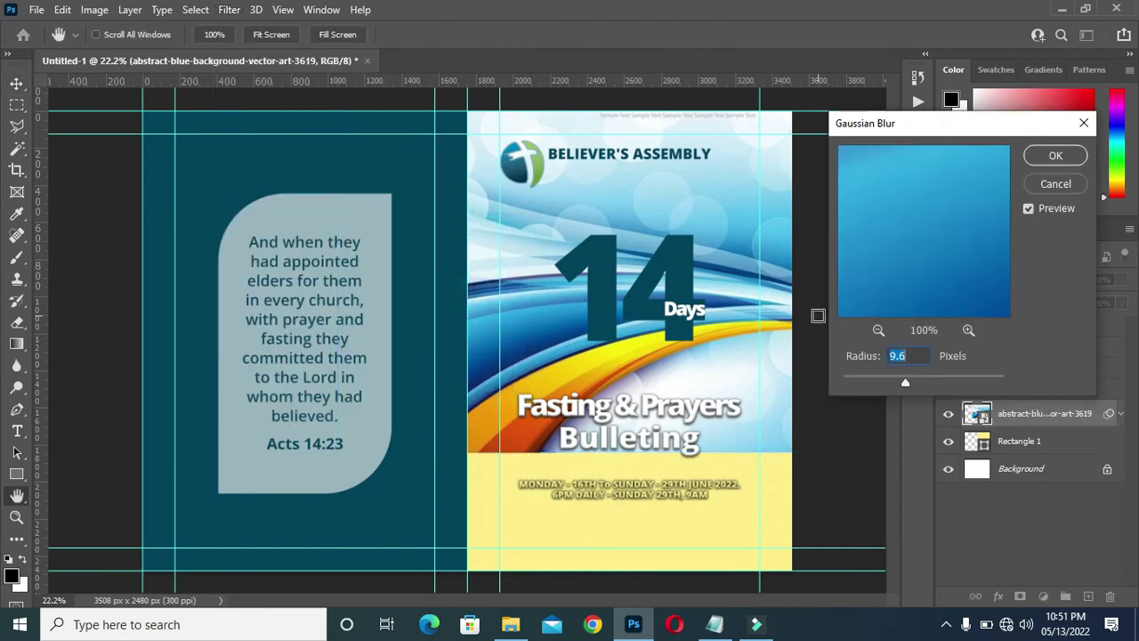
{"action": "mouse_move", "coordinate": [905, 383]}
{"action": "left_mouse_down"}
{"action": "mouse_move", "coordinate": [934, 386]}
{"action": "mouse_move", "coordinate": [924, 384]}
{"action": "left_mouse_up"}
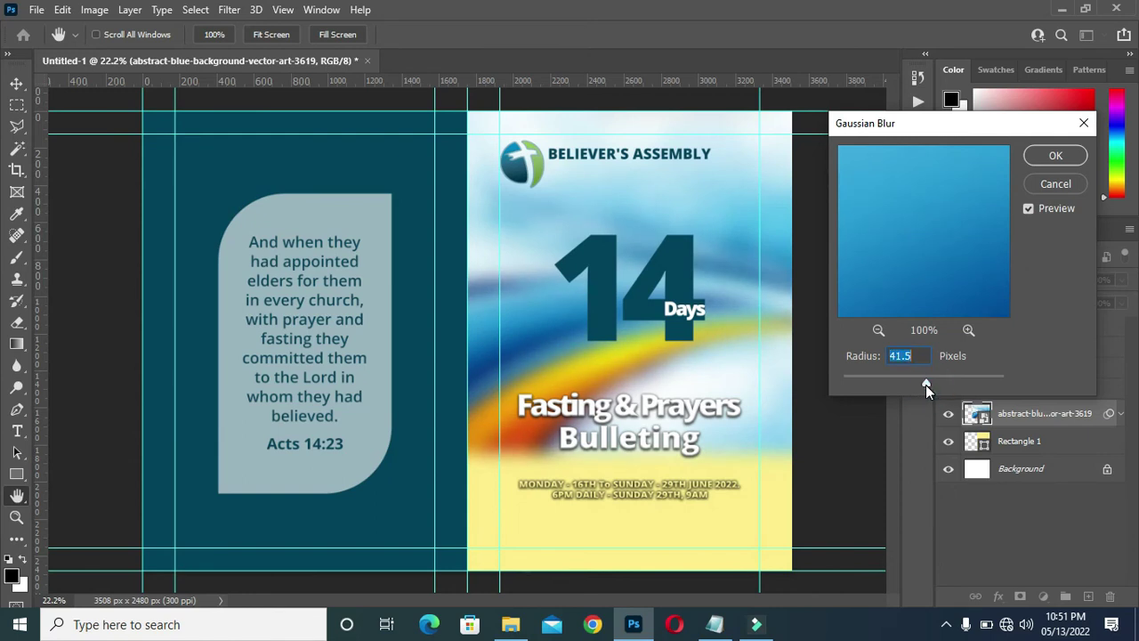
{"action": "left_click_drag", "start_coordinate": [924, 384], "coordinate": [931, 384]}
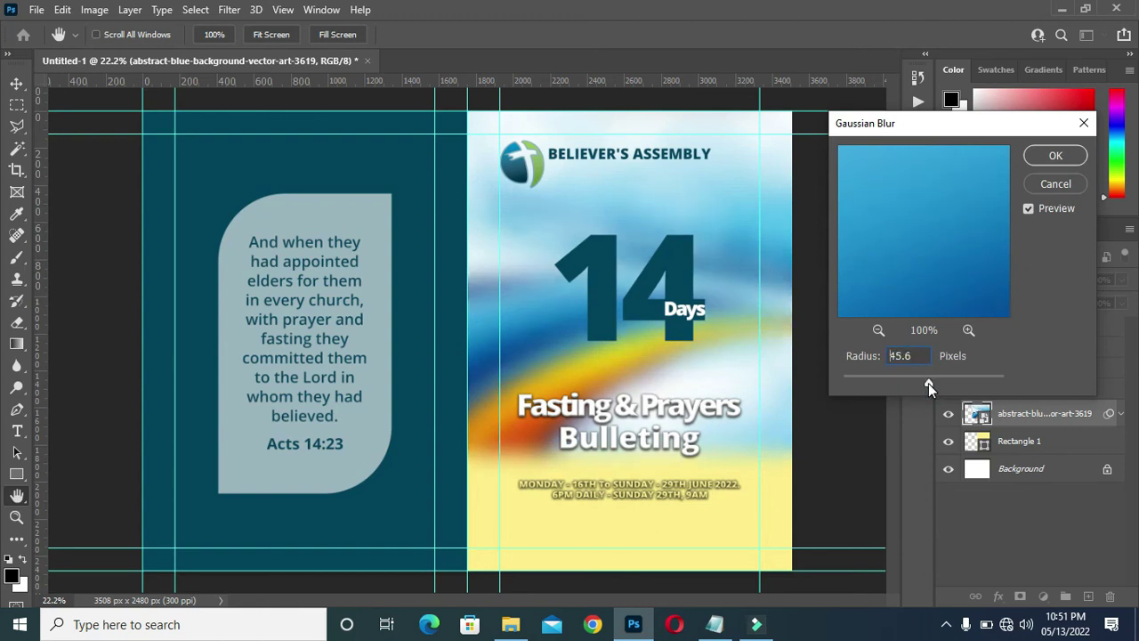
{"action": "left_click_drag", "start_coordinate": [928, 383], "coordinate": [927, 382]}
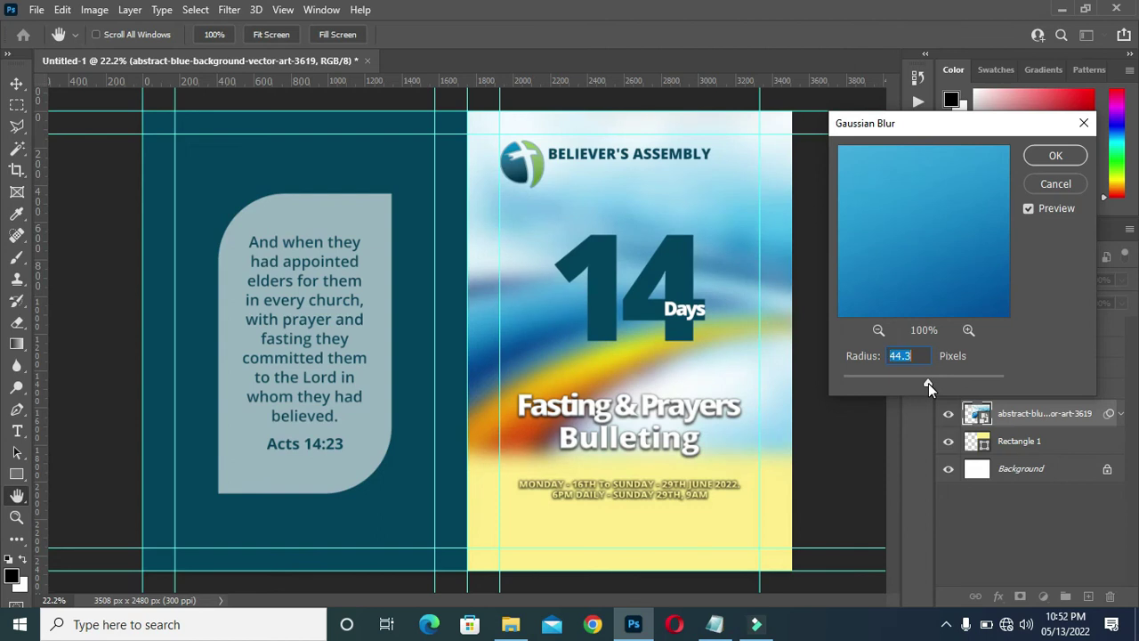
{"action": "left_click", "coordinate": [1055, 156]}
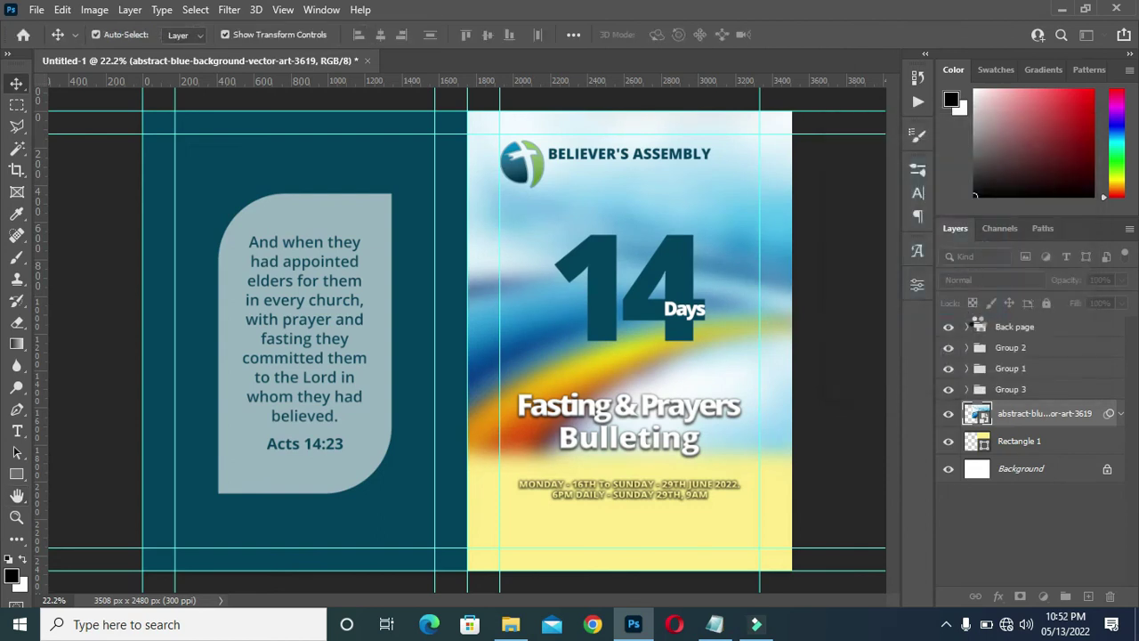
- Set the abstract image's blend mode to Linear Light and lower its Gaussian Blur to 36 pixels
{"action": "left_click", "coordinate": [990, 279]}
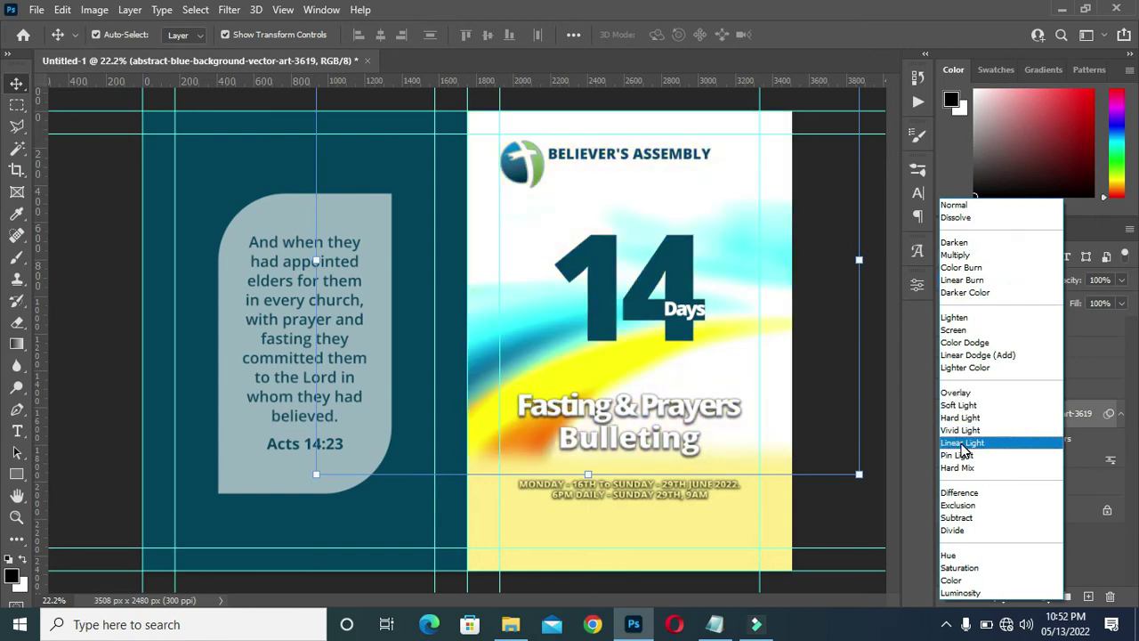
{"action": "left_click", "coordinate": [961, 443]}
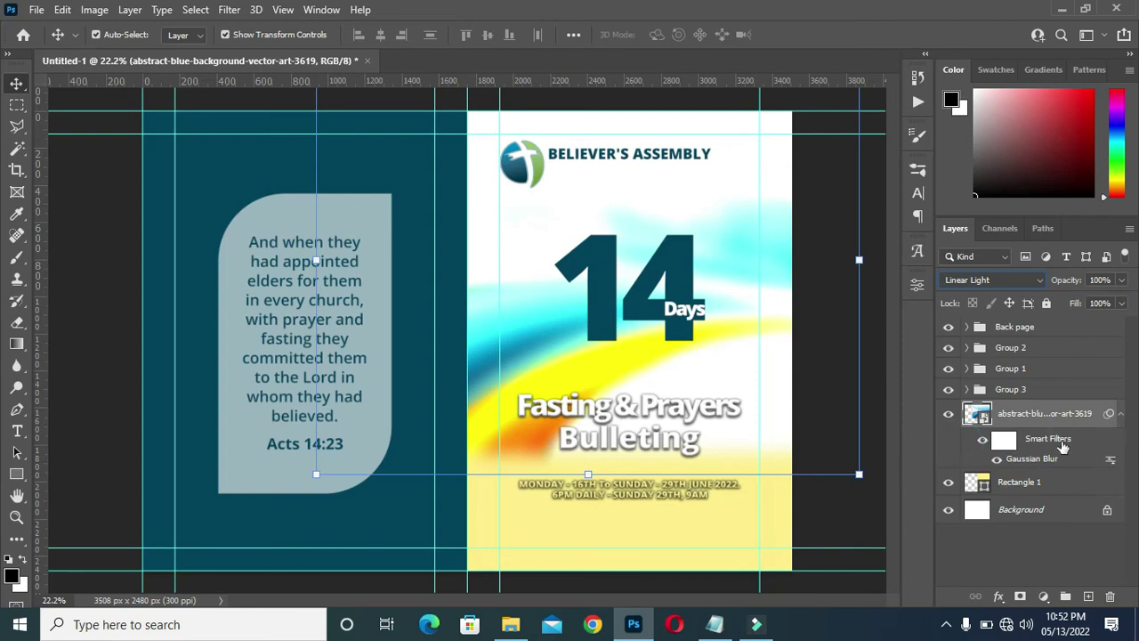
{"action": "double_click", "coordinate": [1032, 458]}
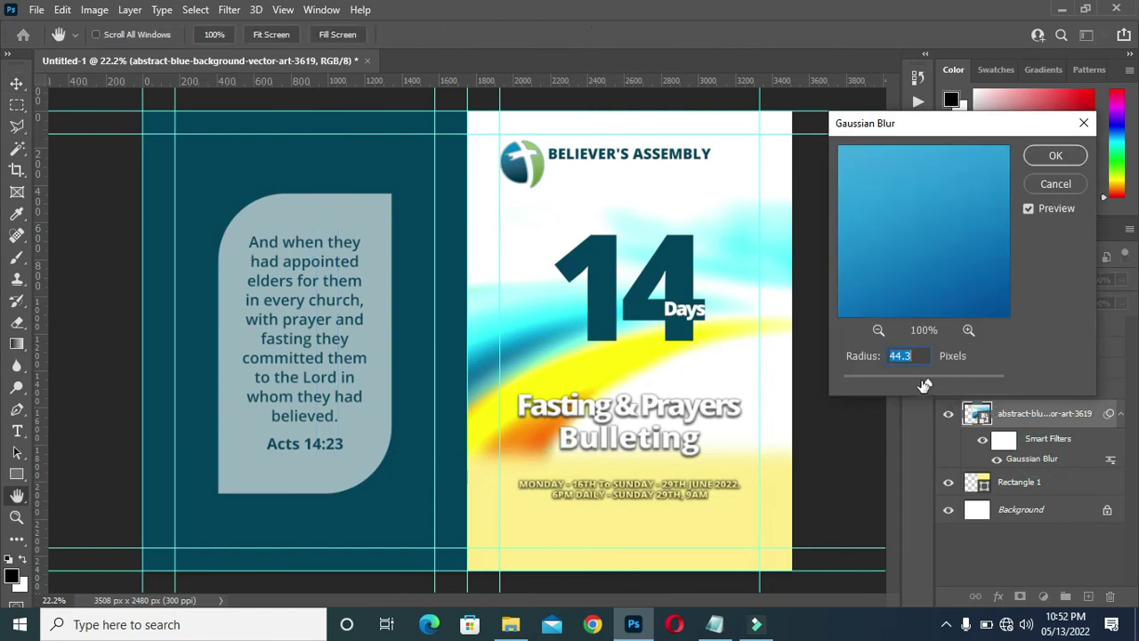
{"action": "left_click_drag", "start_coordinate": [927, 383], "coordinate": [935, 387]}
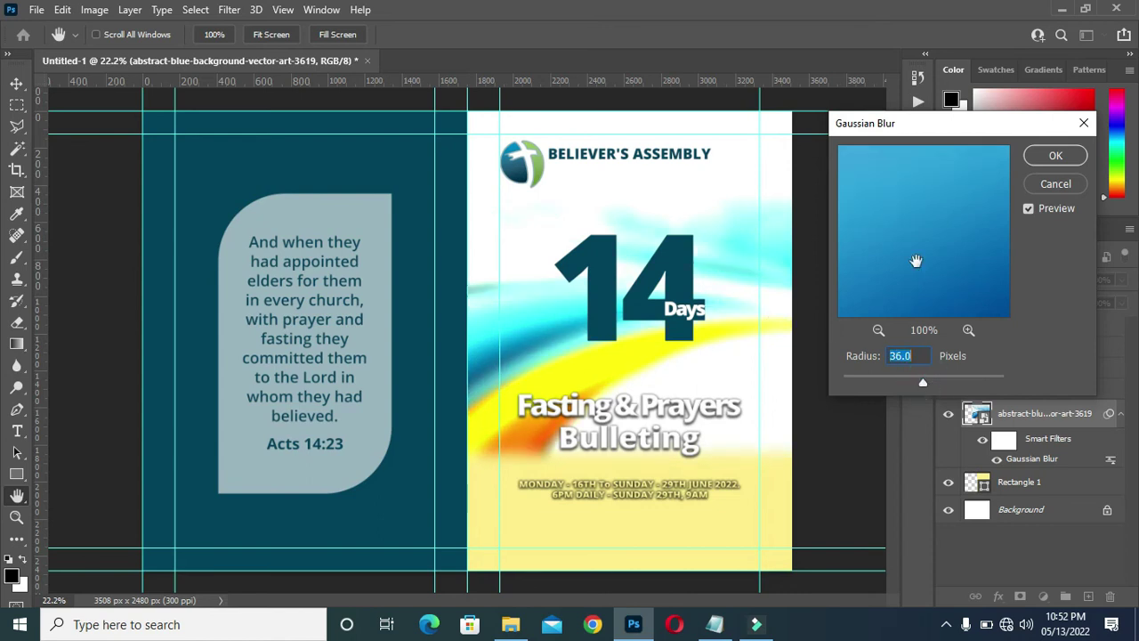
{"action": "left_click", "coordinate": [1054, 155]}
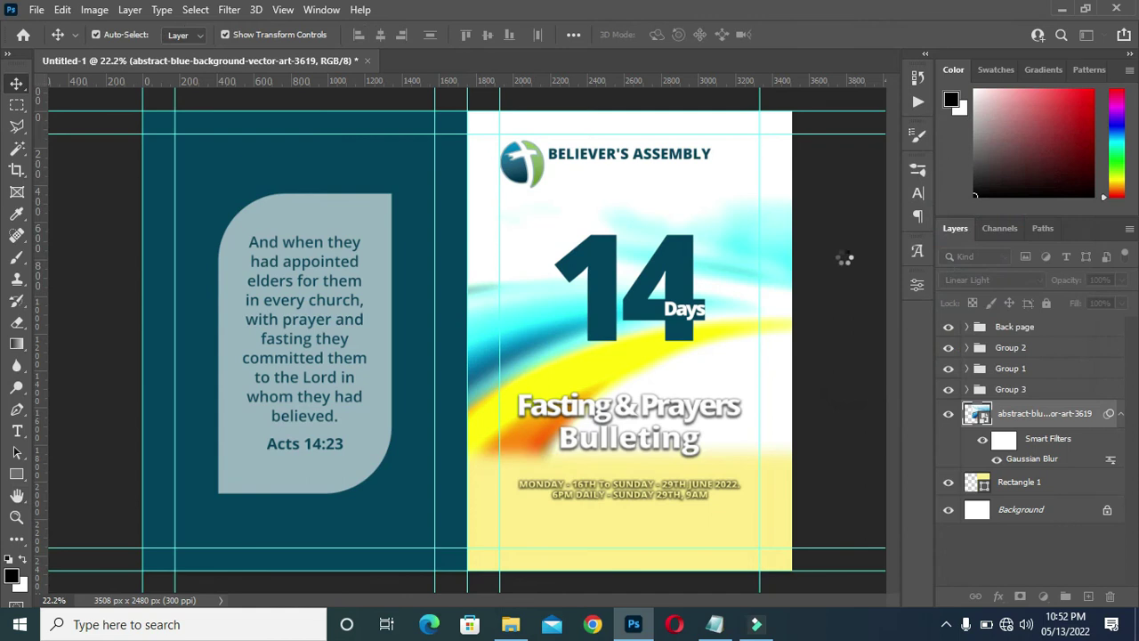
{"action": "left_click", "coordinate": [847, 495]}
{"action": "key", "text": "ctrl+minus"}
- Add a layer mask to the abstract background and gradient-fade its lower orange streak
{"action": "key", "text": "ctrl+plus"}
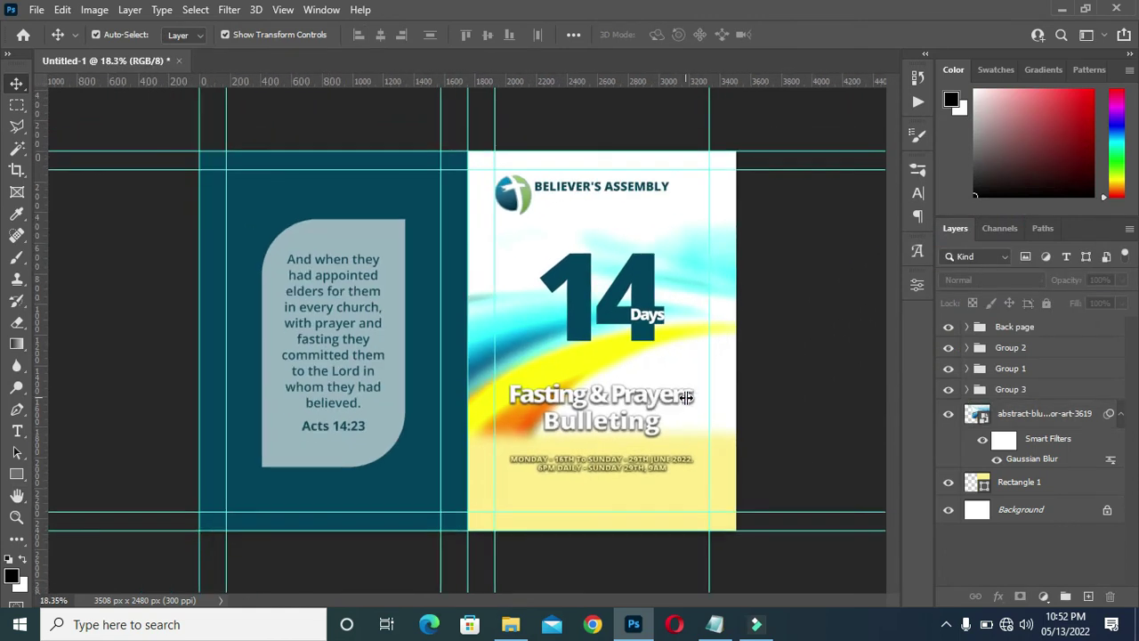
{"action": "left_click", "coordinate": [747, 454]}
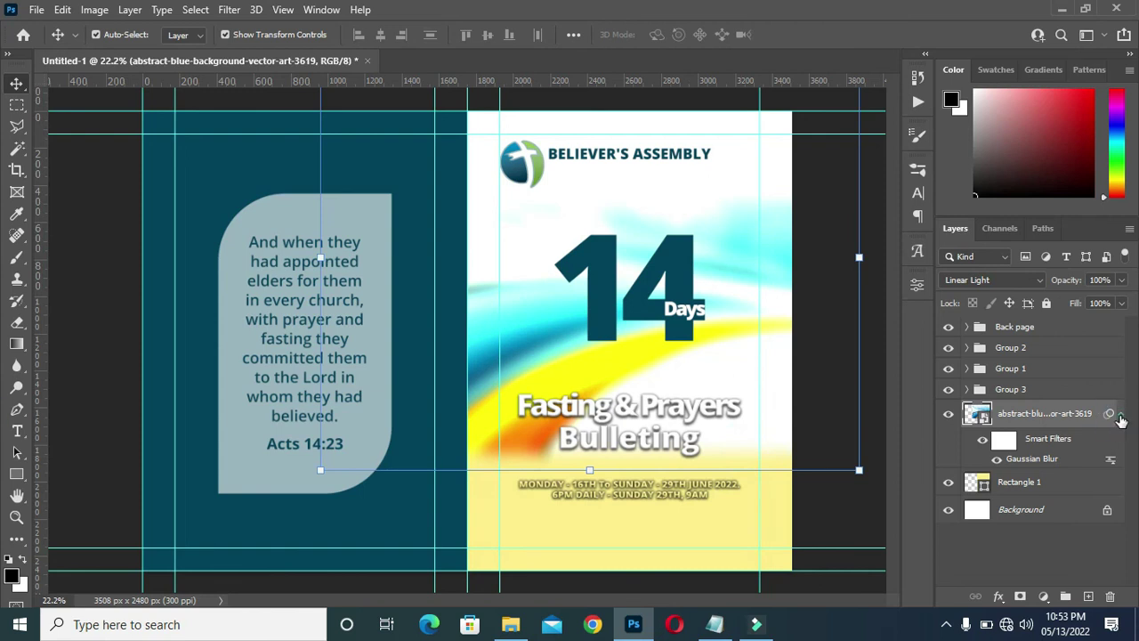
{"action": "left_click", "coordinate": [1121, 414]}
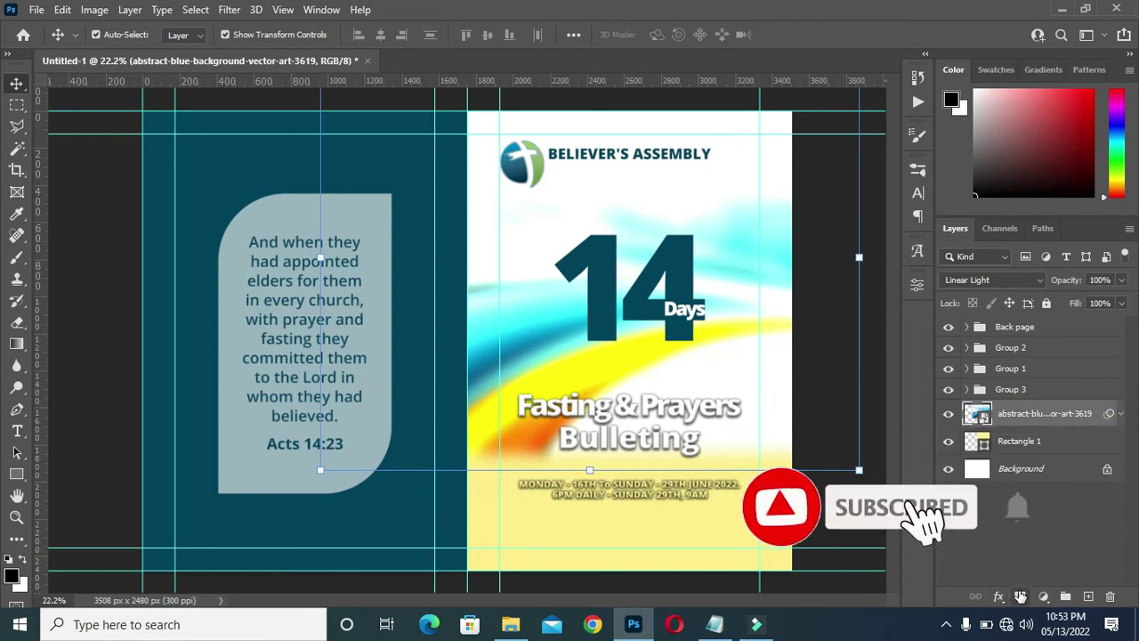
{"action": "left_click", "coordinate": [1019, 595]}
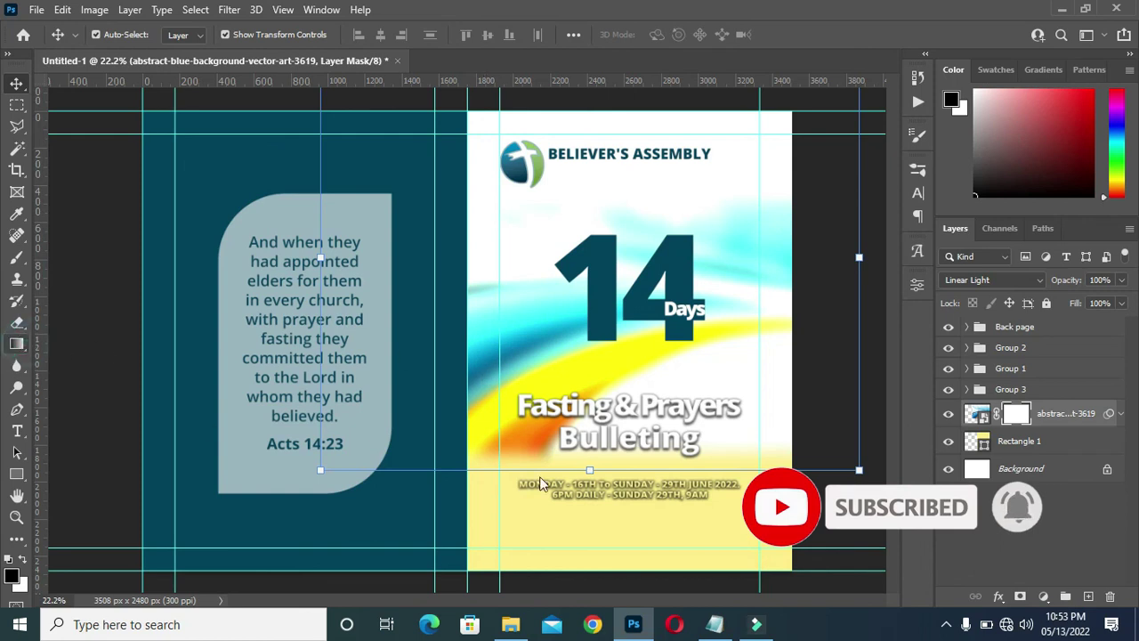
{"action": "left_click", "coordinate": [17, 343]}
{"action": "left_click", "coordinate": [99, 343]}
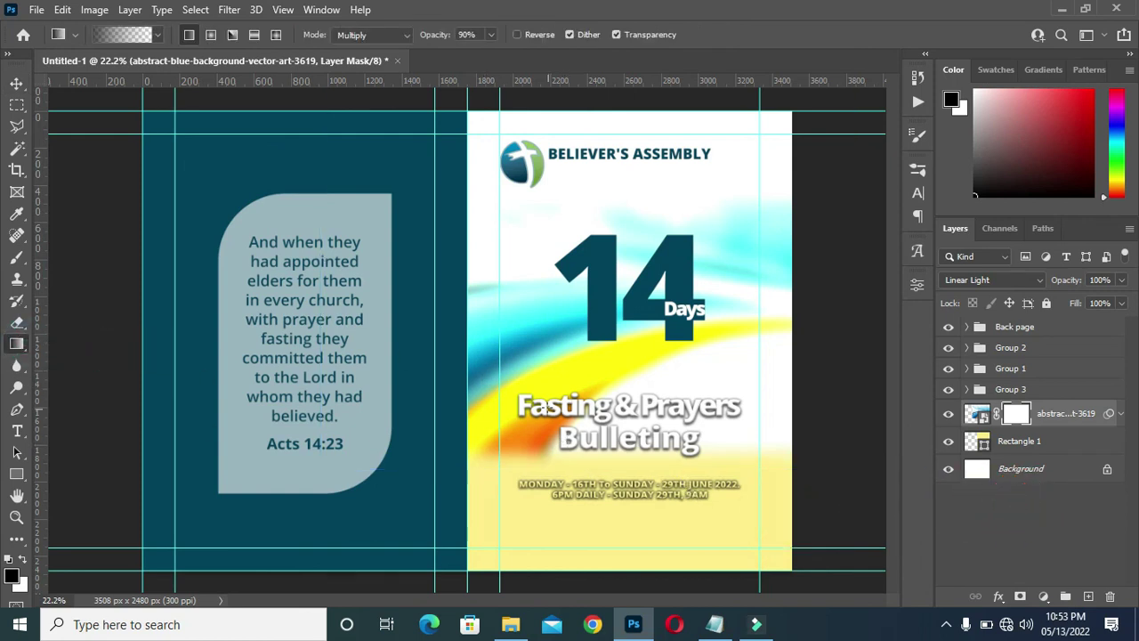
{"action": "left_click", "coordinate": [660, 485]}
{"action": "left_click_drag", "start_coordinate": [656, 444], "coordinate": [653, 390]}
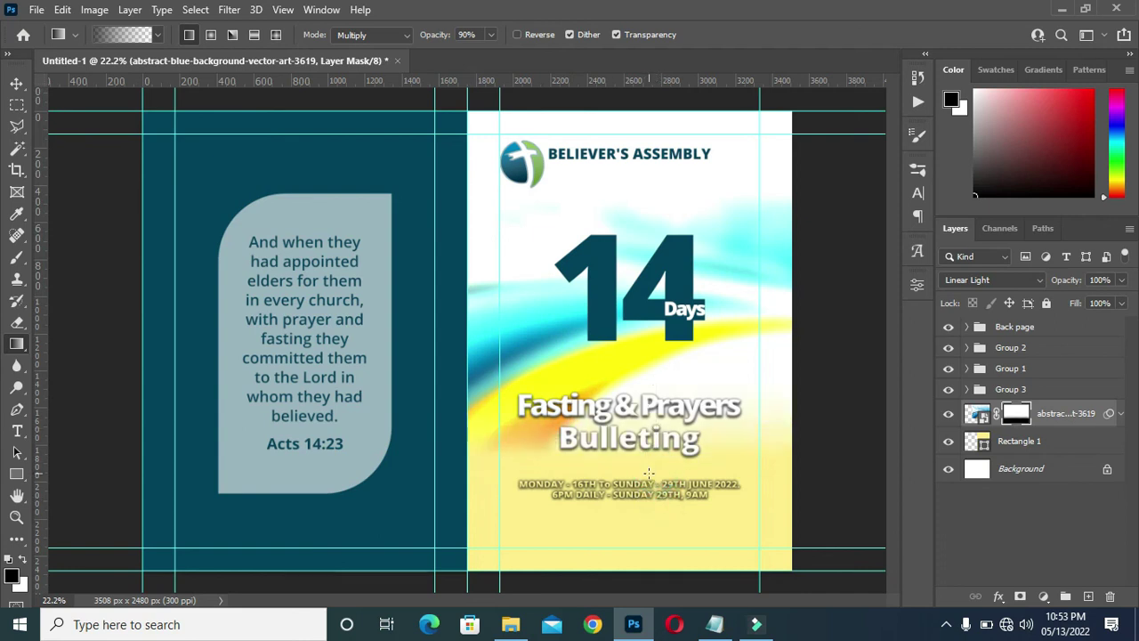
{"action": "left_click", "coordinate": [16, 82]}
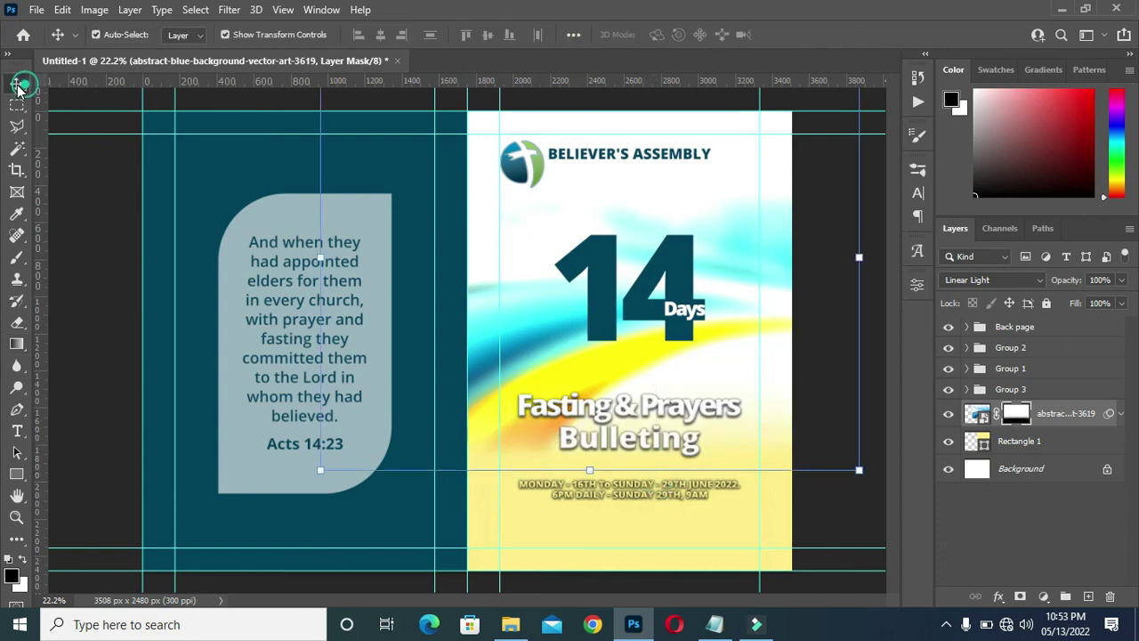
{"action": "left_click", "coordinate": [852, 521]}
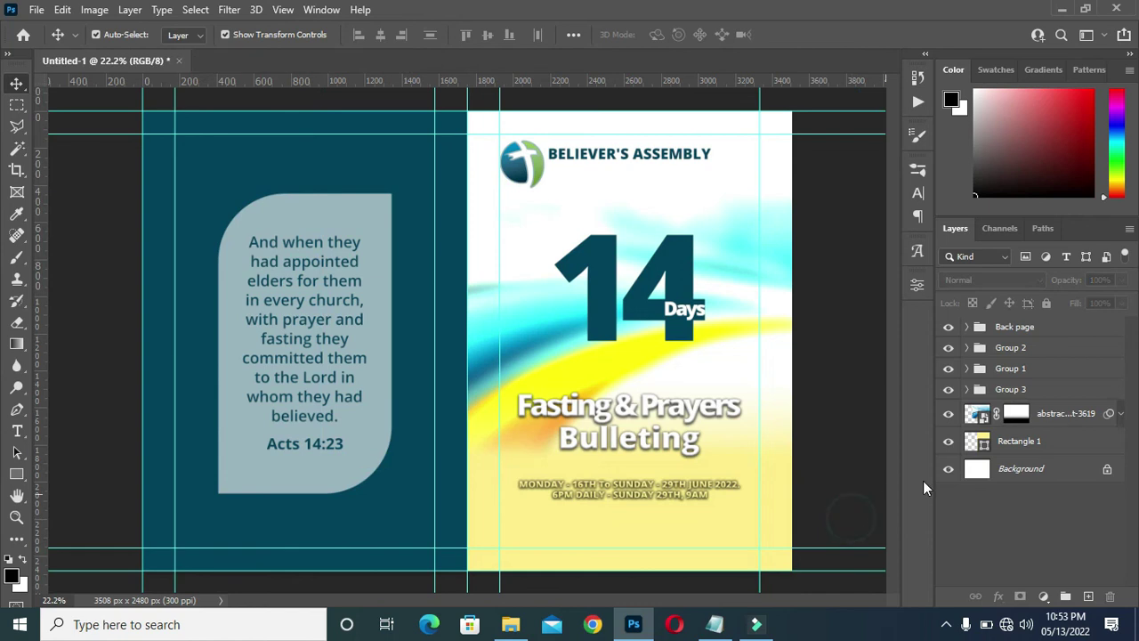
- Place abstract_backgrounds_310471, scale it to about 372% and position it below 14 Days
{"action": "left_click", "coordinate": [510, 624]}
{"action": "left_click_drag", "start_coordinate": [425, 276], "coordinate": [114, 424]}
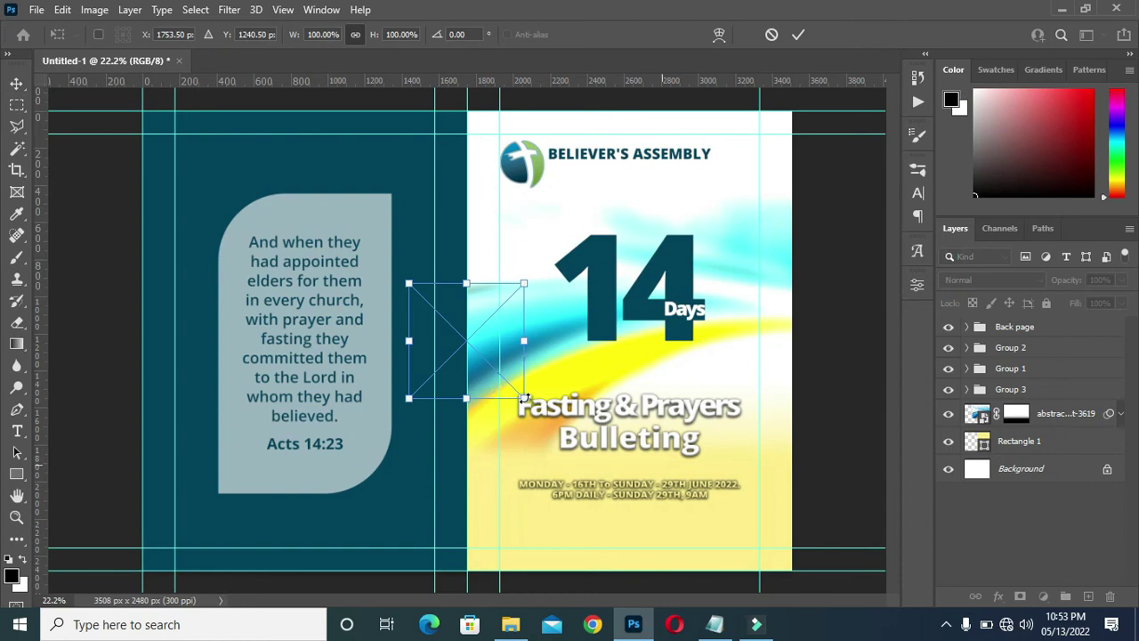
{"action": "left_click_drag", "start_coordinate": [525, 398], "coordinate": [758, 627]}
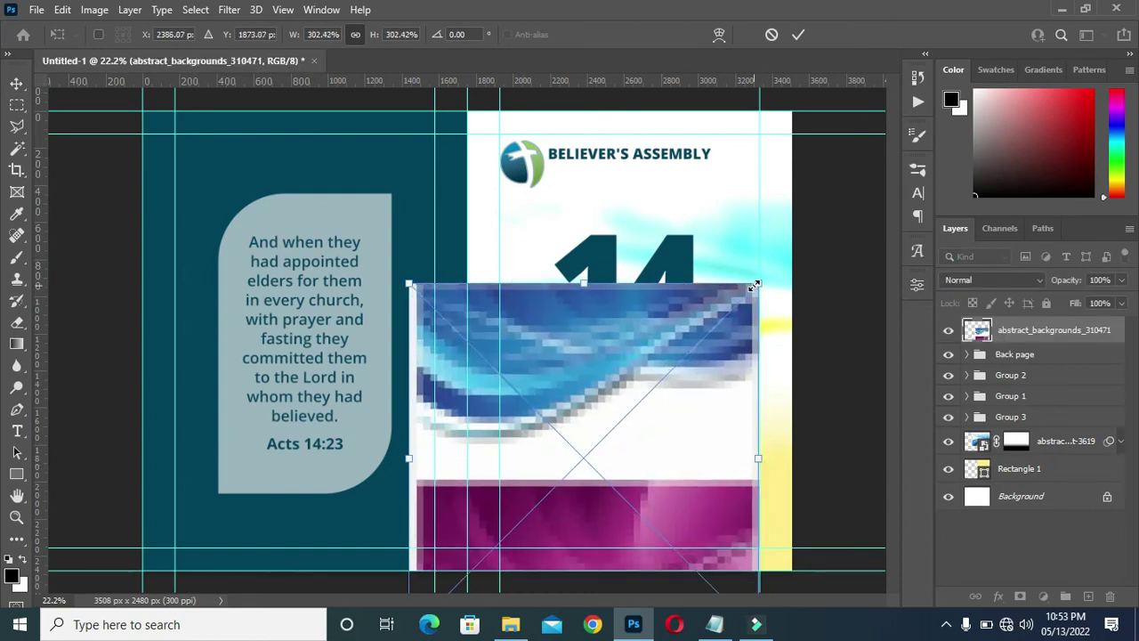
{"action": "left_click_drag", "start_coordinate": [754, 284], "coordinate": [838, 201]}
{"action": "left_click_drag", "start_coordinate": [704, 374], "coordinate": [698, 539]}
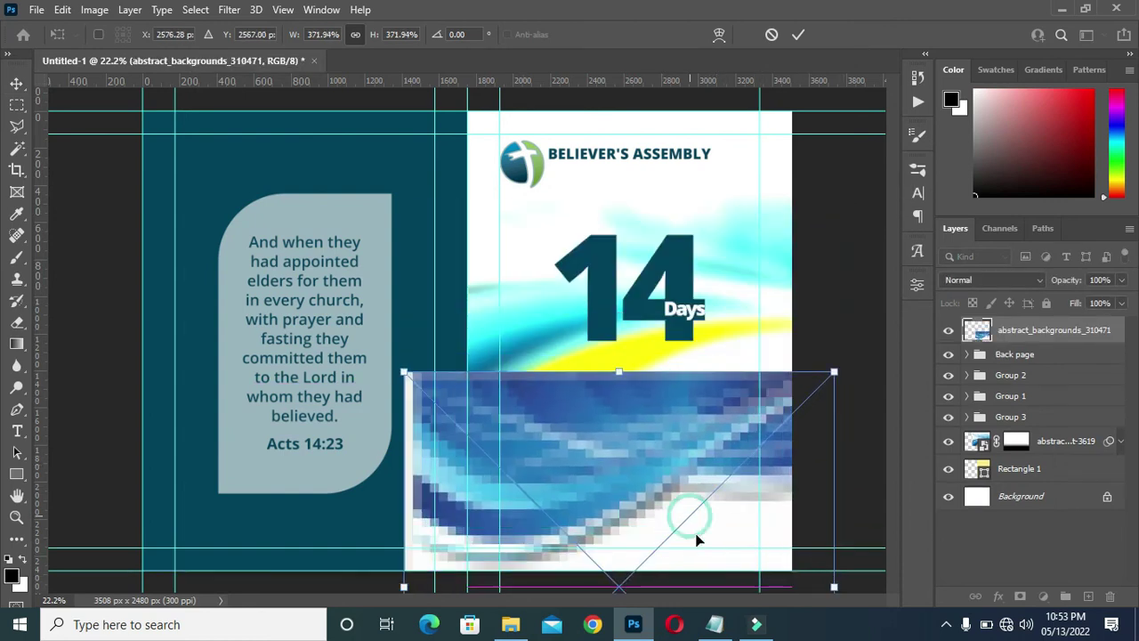
{"action": "left_click_drag", "start_coordinate": [633, 474], "coordinate": [655, 447]}
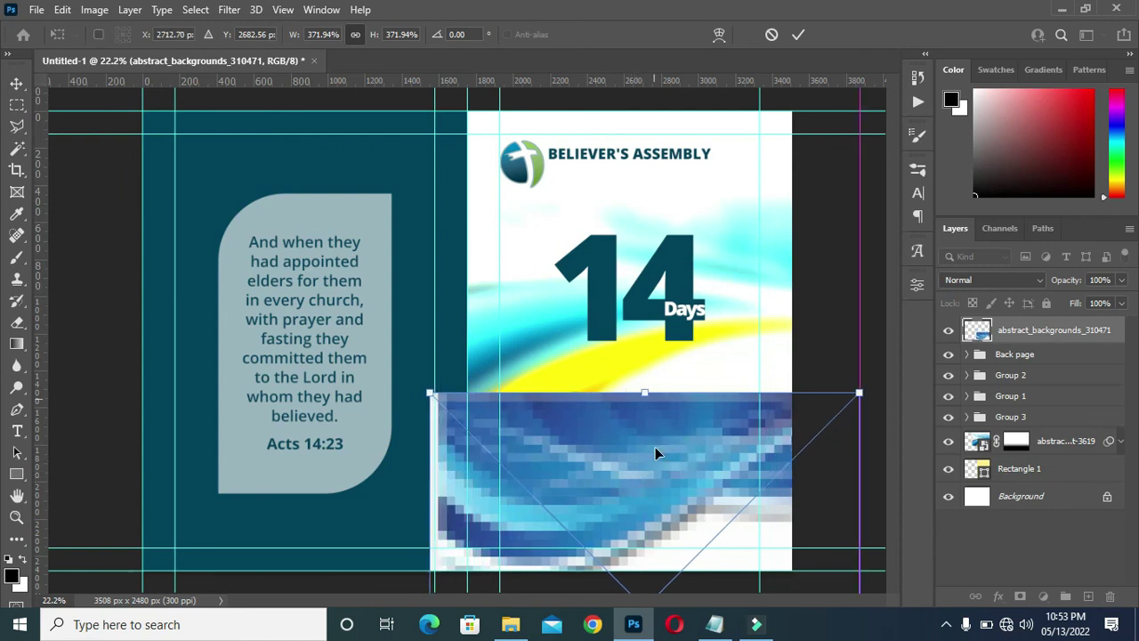
{"action": "key", "text": "Return"}
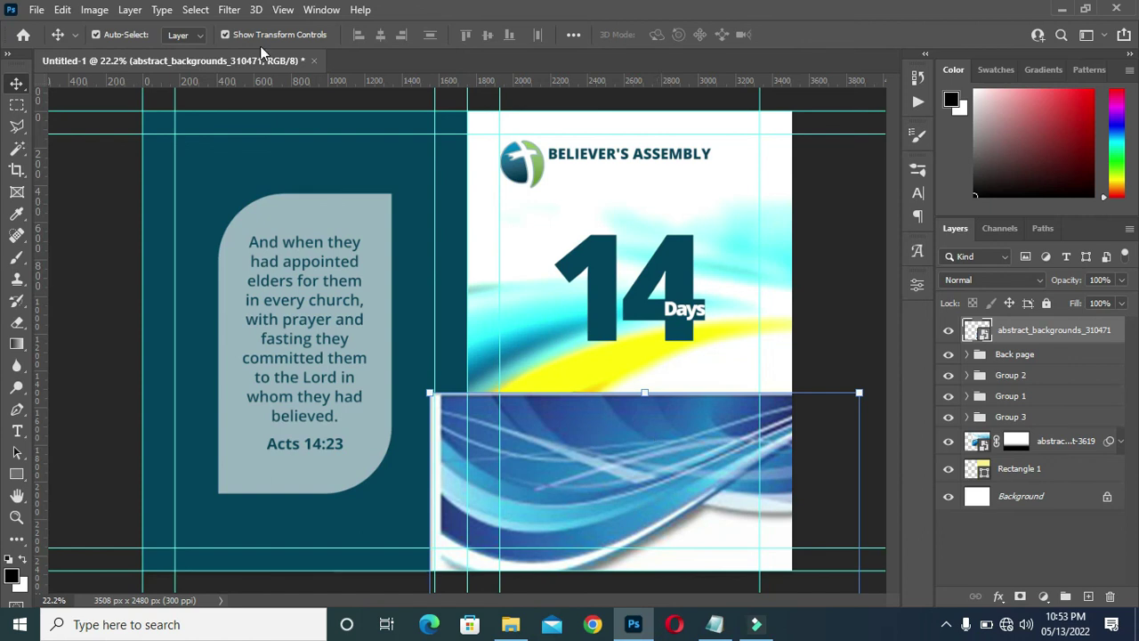
- Set a Gaussian Blur radius of about 15.3 pixels on the blue wave image
{"action": "left_click", "coordinate": [281, 10]}
{"action": "mouse_move", "coordinate": [230, 14]}
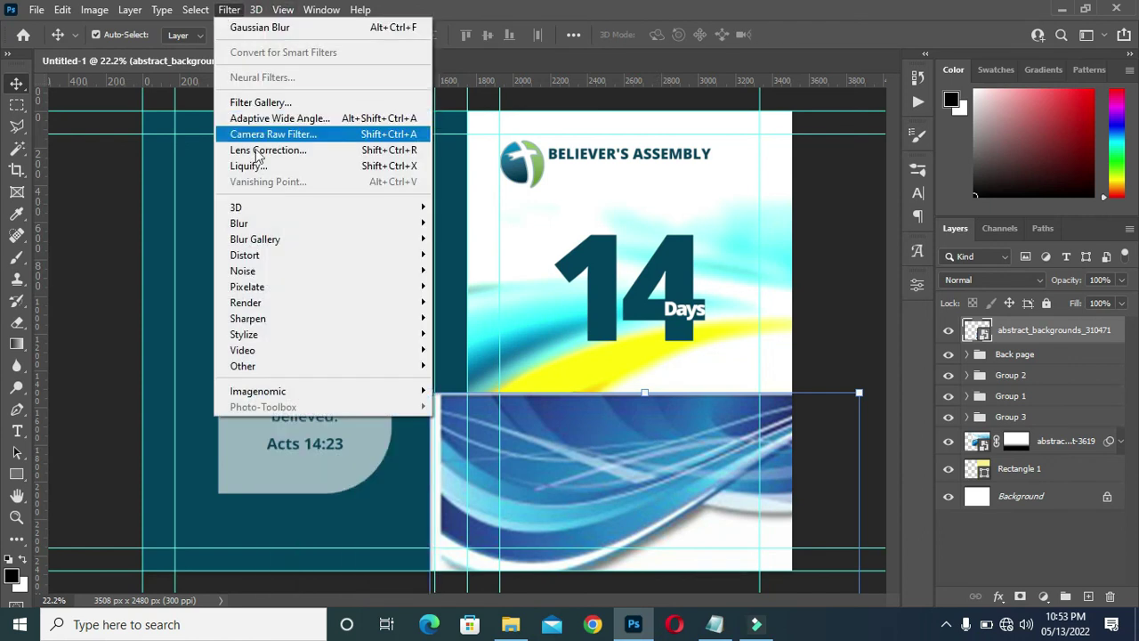
{"action": "mouse_move", "coordinate": [267, 223]}
{"action": "left_click", "coordinate": [494, 287]}
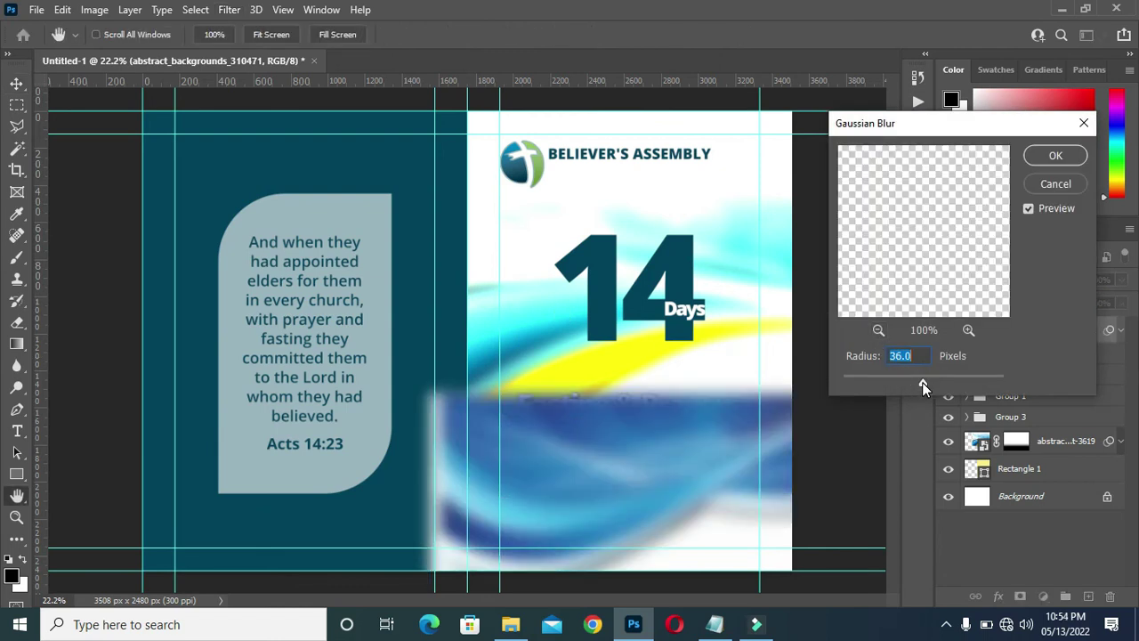
{"action": "mouse_move", "coordinate": [922, 383]}
{"action": "left_mouse_down"}
{"action": "mouse_move", "coordinate": [894, 383]}
{"action": "mouse_move", "coordinate": [904, 385]}
{"action": "left_mouse_up"}
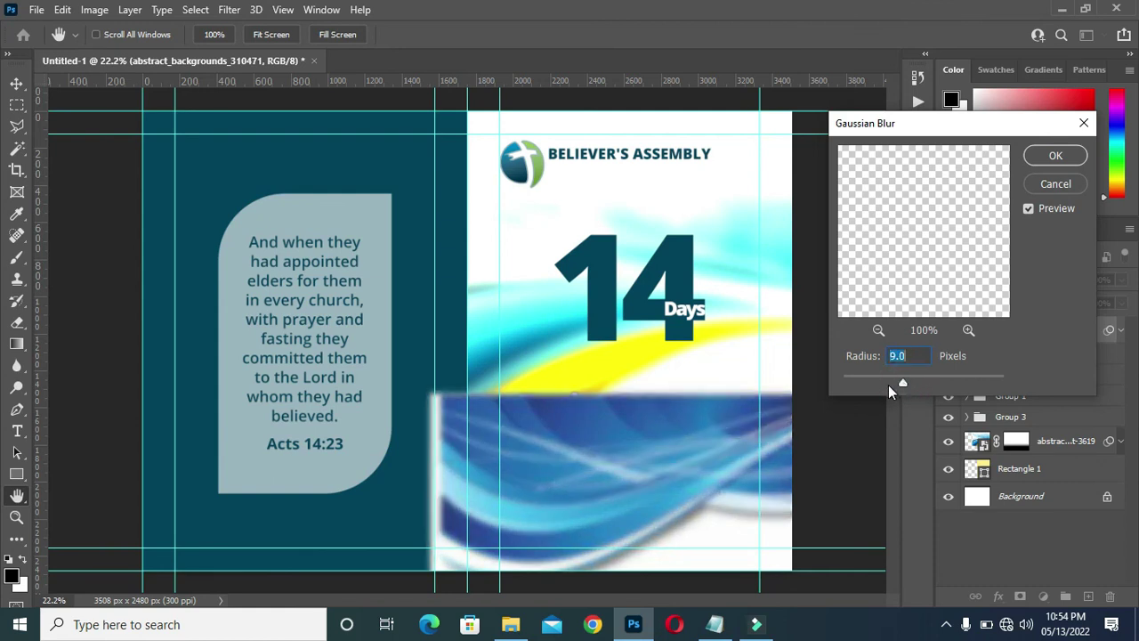
{"action": "left_click_drag", "start_coordinate": [903, 382], "coordinate": [915, 384]}
{"action": "left_click", "coordinate": [915, 383]}
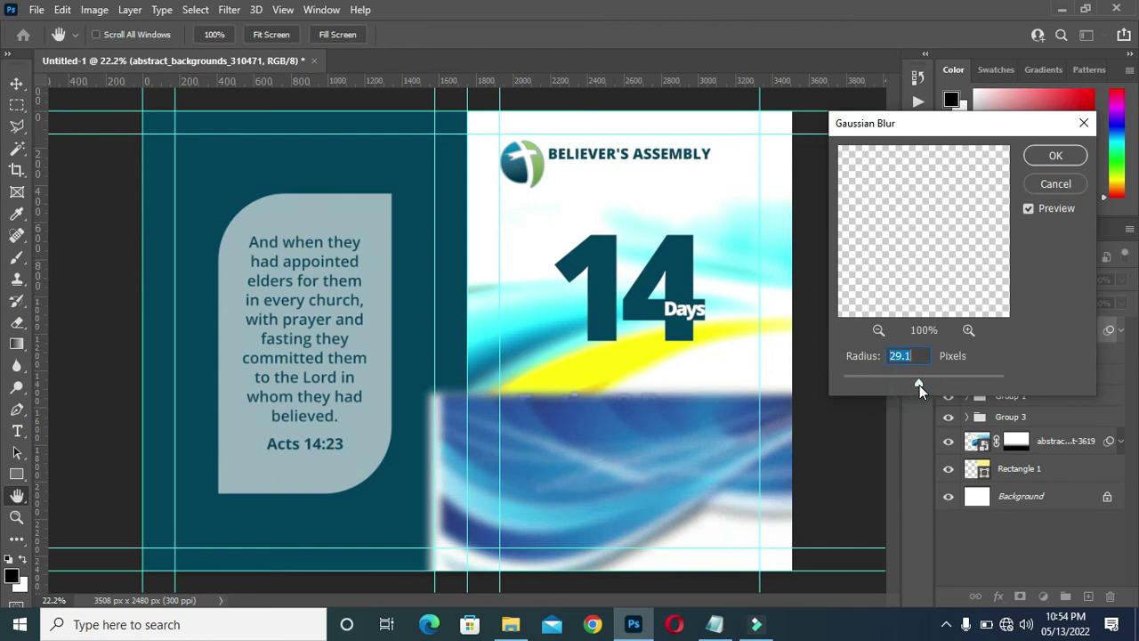
{"action": "left_click_drag", "start_coordinate": [919, 384], "coordinate": [917, 384]}
{"action": "left_click", "coordinate": [910, 385]}
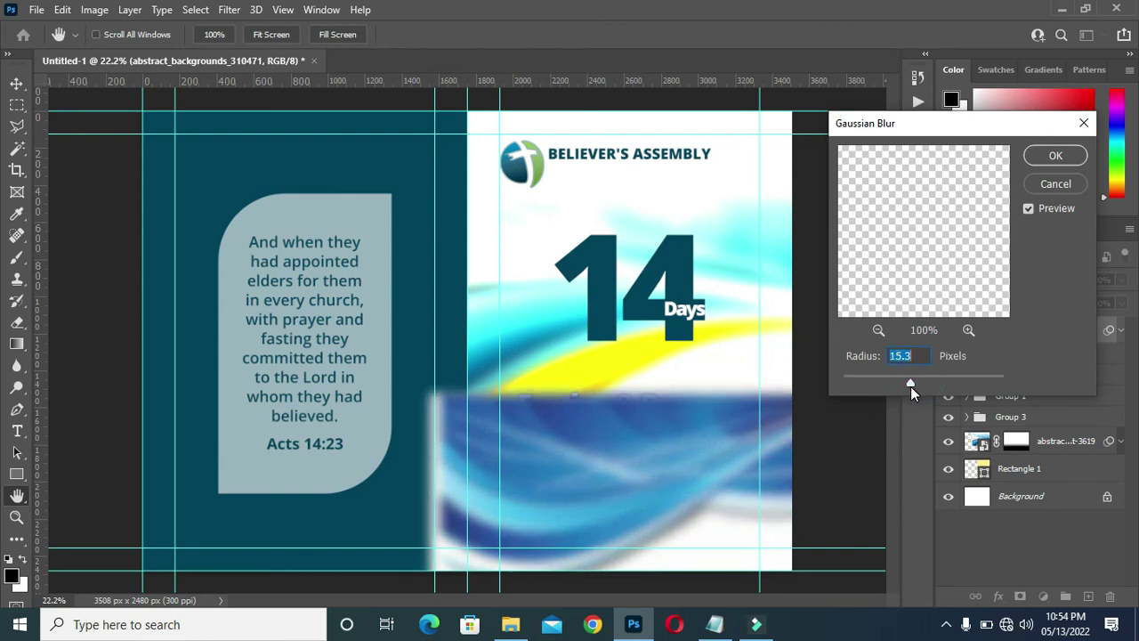
{"action": "left_click_drag", "start_coordinate": [916, 383], "coordinate": [910, 382]}
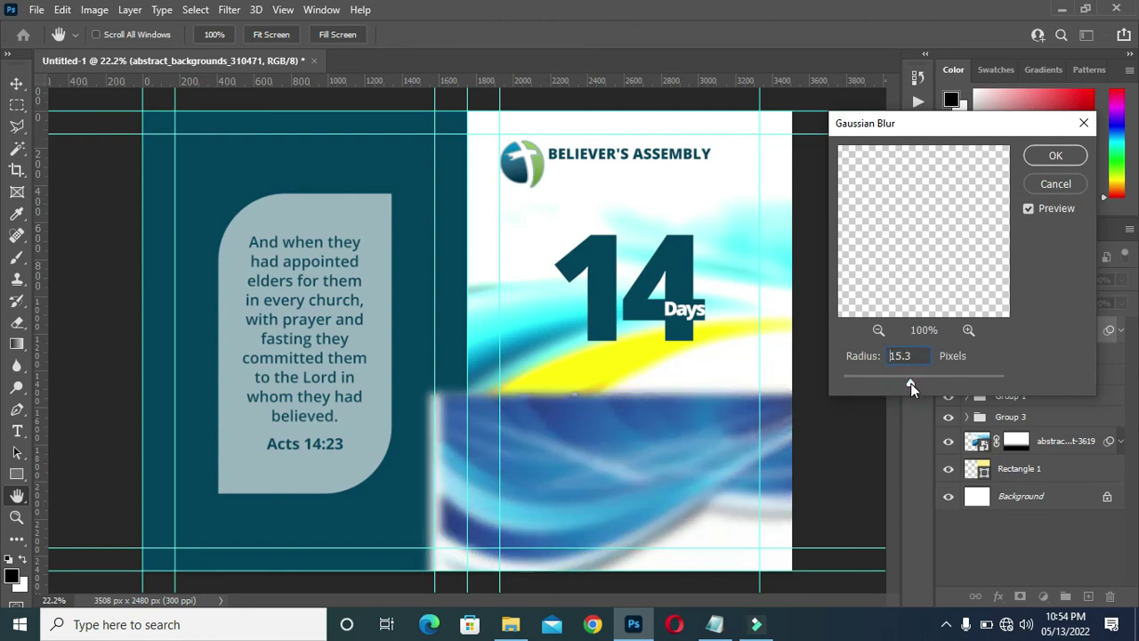
- Apply the blur and move the wave layer below Group 3, beneath the text groups
{"action": "left_click", "coordinate": [1048, 156]}
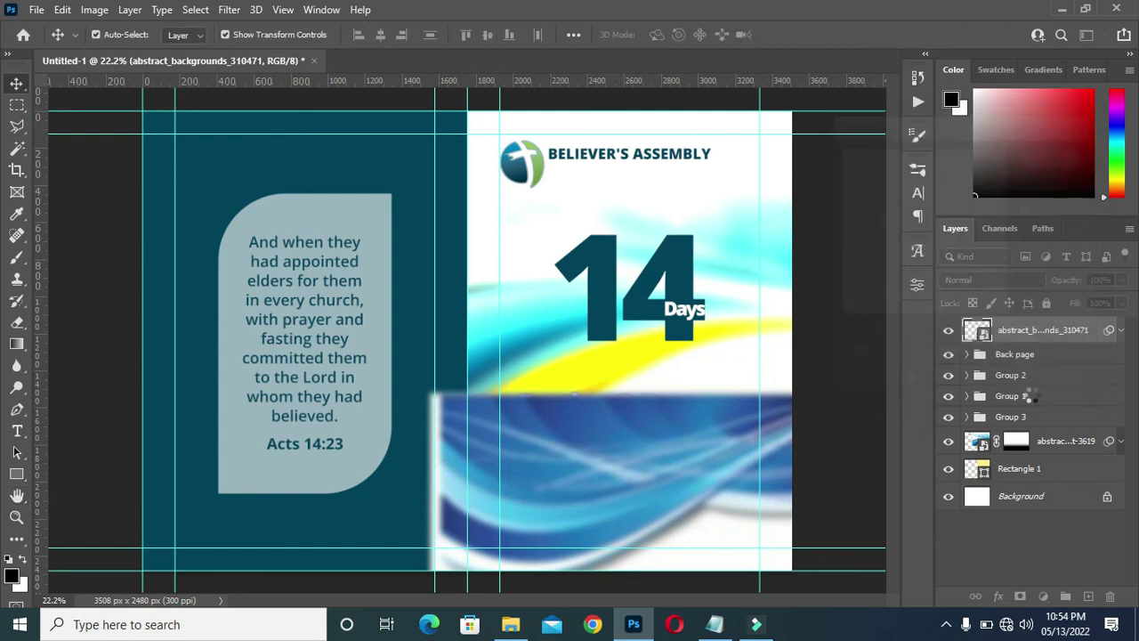
{"action": "left_click", "coordinate": [1119, 330]}
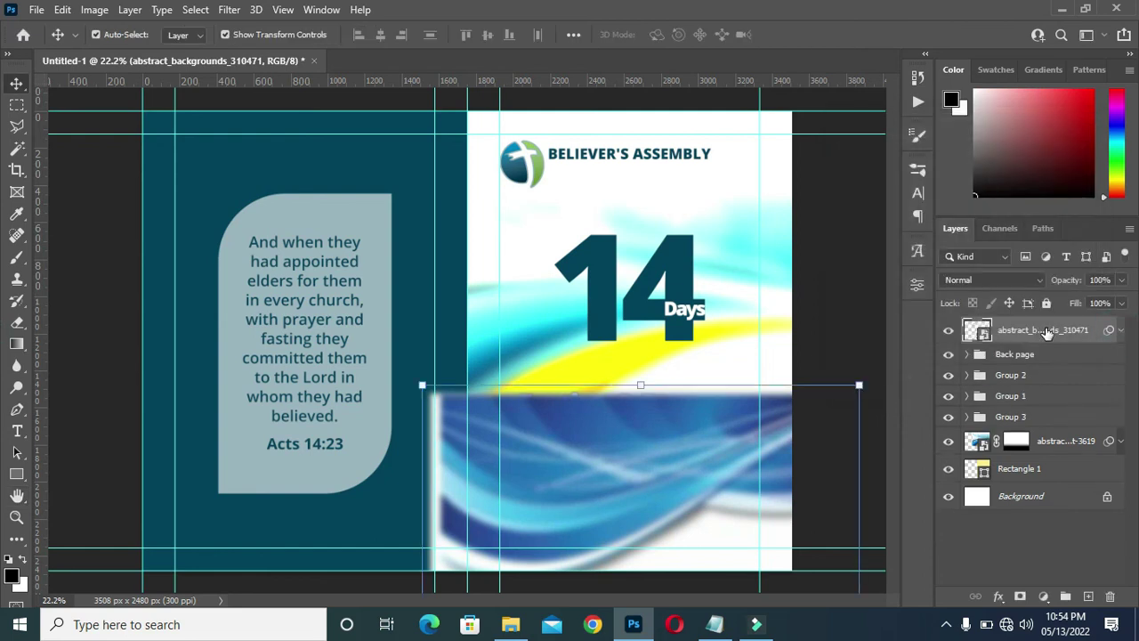
{"action": "left_click_drag", "start_coordinate": [1043, 329], "coordinate": [1041, 428]}
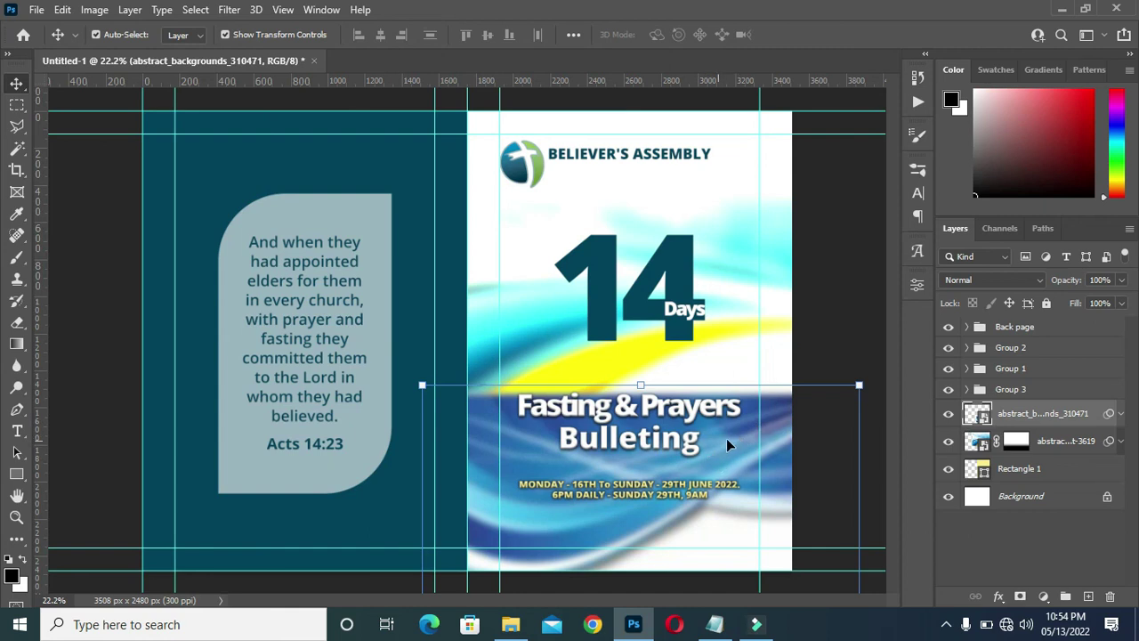
- Add a layer mask to the wave image and gradient-blend its top edge into the cover
{"action": "left_click", "coordinate": [1019, 596]}
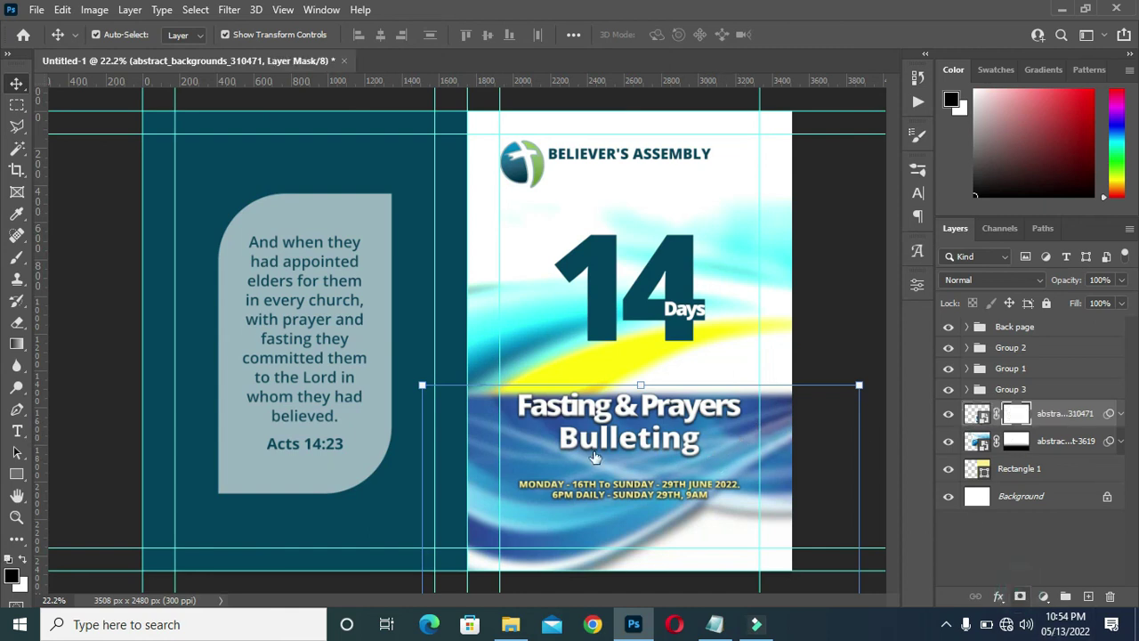
{"action": "left_click", "coordinate": [16, 344]}
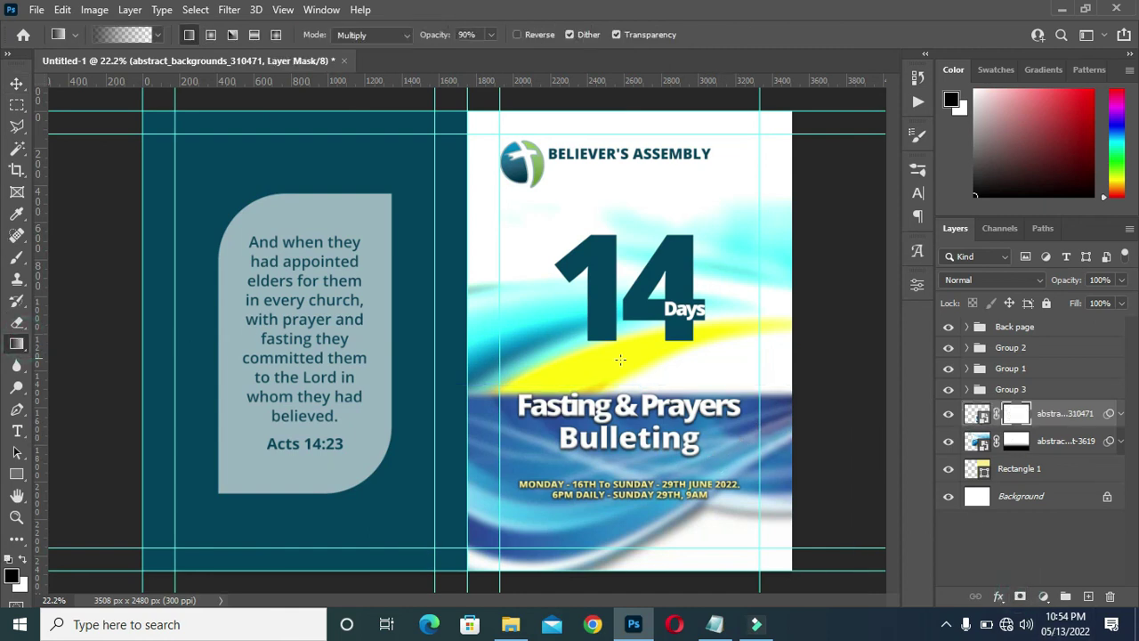
{"action": "left_click", "coordinate": [672, 379]}
{"action": "left_click_drag", "start_coordinate": [669, 360], "coordinate": [670, 390]}
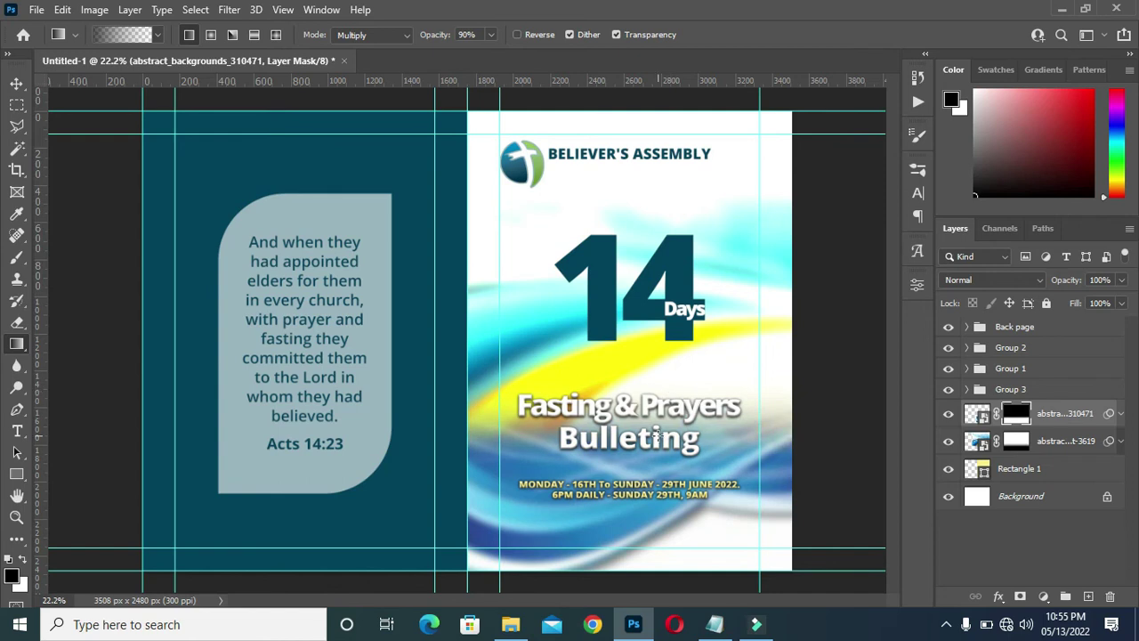
{"action": "scroll", "coordinate": [652, 405], "scroll_direction": "down", "scroll_amount": 2}
{"action": "scroll", "coordinate": [625, 450], "scroll_direction": "up", "scroll_amount": 2}
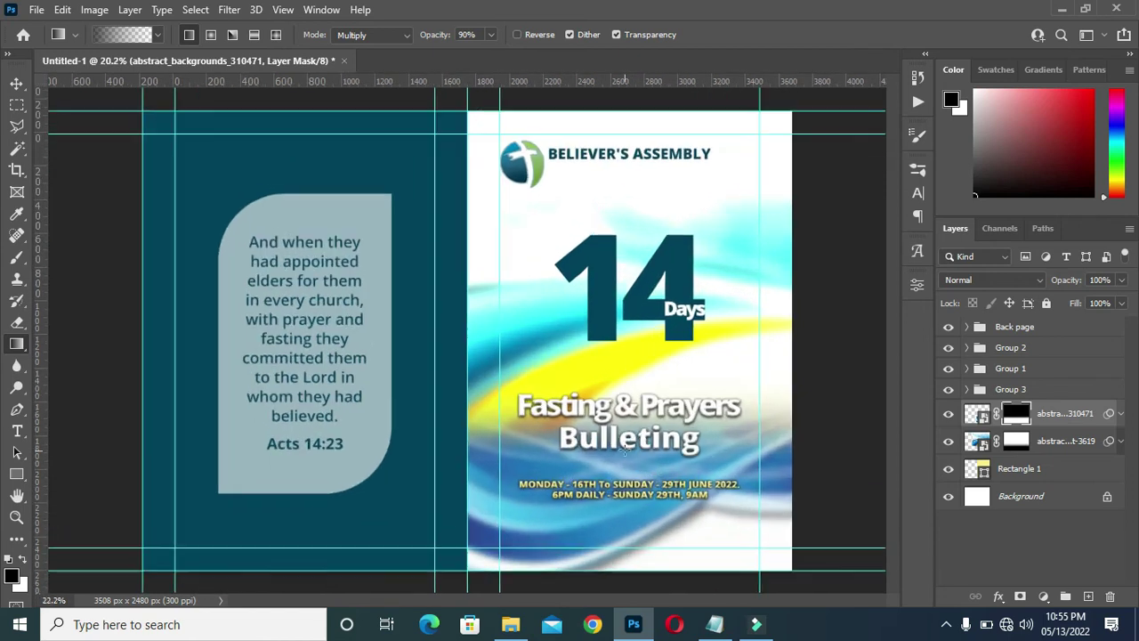
{"action": "scroll", "coordinate": [624, 450], "scroll_direction": "down", "scroll_amount": 2}
{"action": "scroll", "coordinate": [624, 463], "scroll_direction": "up", "scroll_amount": 1}
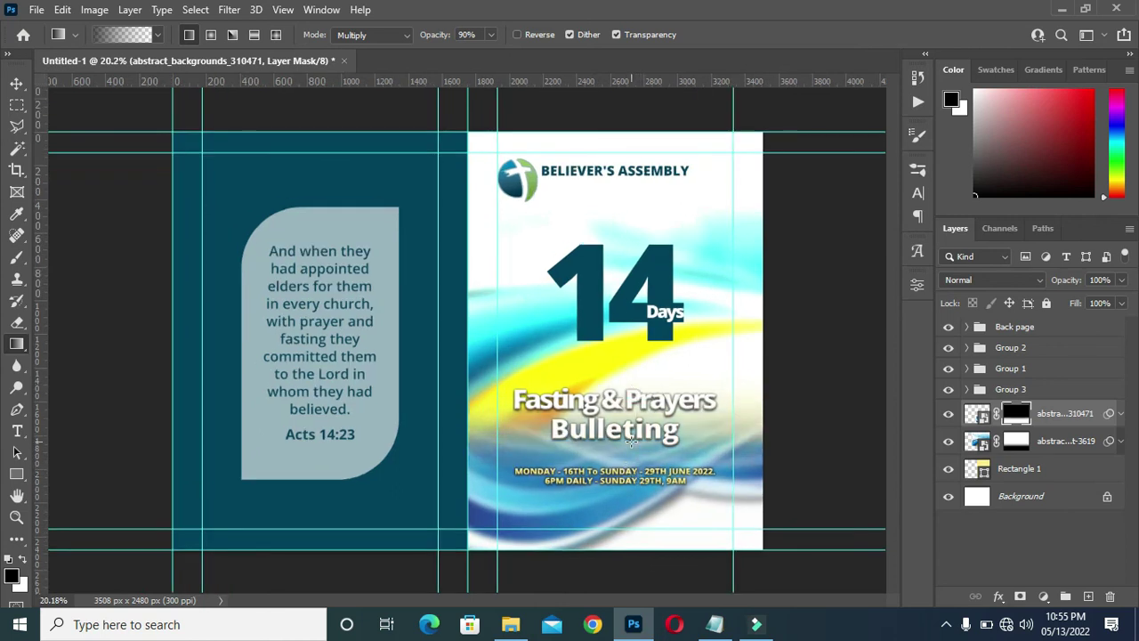
{"action": "scroll", "coordinate": [627, 418], "scroll_direction": "down", "scroll_amount": 2}
{"action": "scroll", "coordinate": [626, 406], "scroll_direction": "up", "scroll_amount": 2}
- Loosen the Fasting & Prayers heading's tracking from -100 to -80 in the Character panel
{"action": "left_click", "coordinate": [16, 83]}
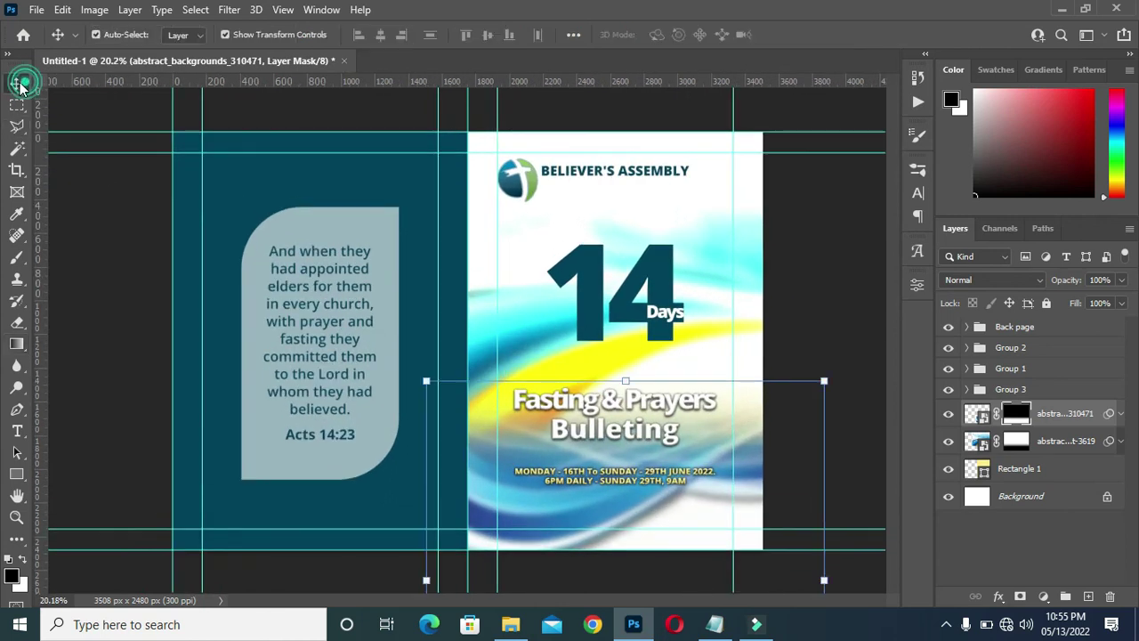
{"action": "left_click", "coordinate": [826, 322]}
{"action": "scroll", "coordinate": [676, 478], "scroll_direction": "down", "scroll_amount": 2}
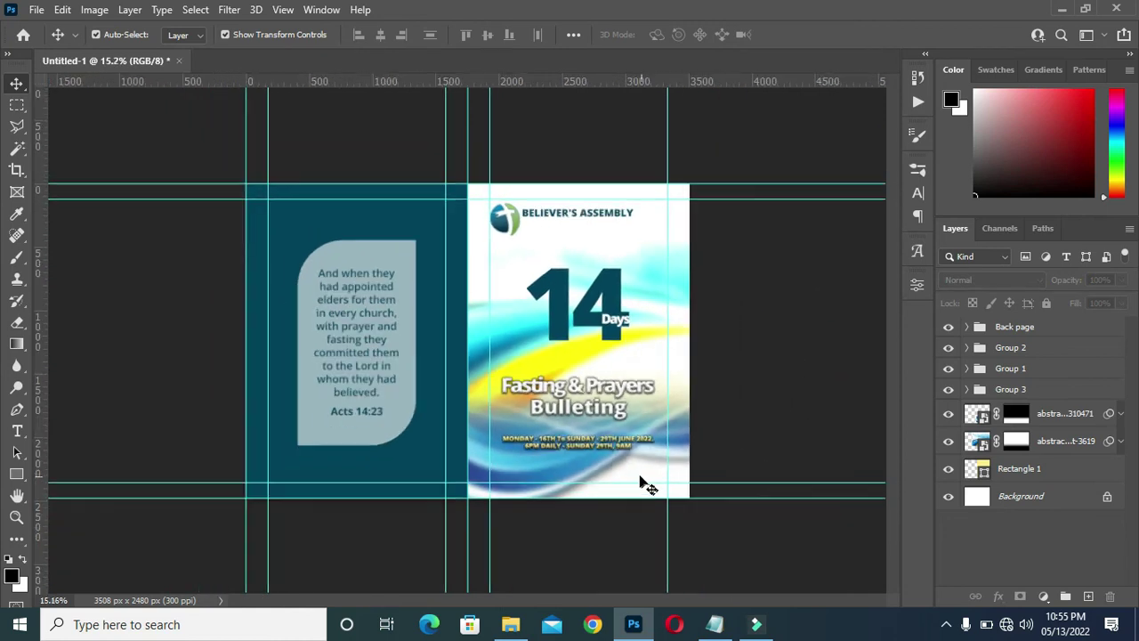
{"action": "scroll", "coordinate": [631, 484], "scroll_direction": "up", "scroll_amount": 1}
{"action": "scroll", "coordinate": [622, 471], "scroll_direction": "up", "scroll_amount": 2}
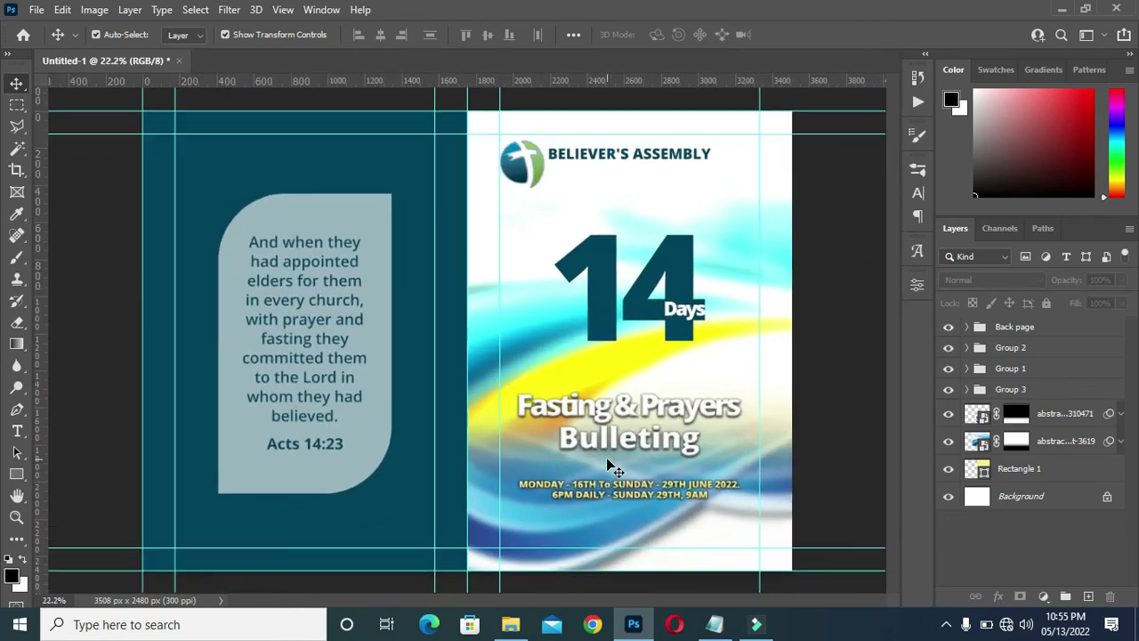
{"action": "left_click", "coordinate": [633, 427]}
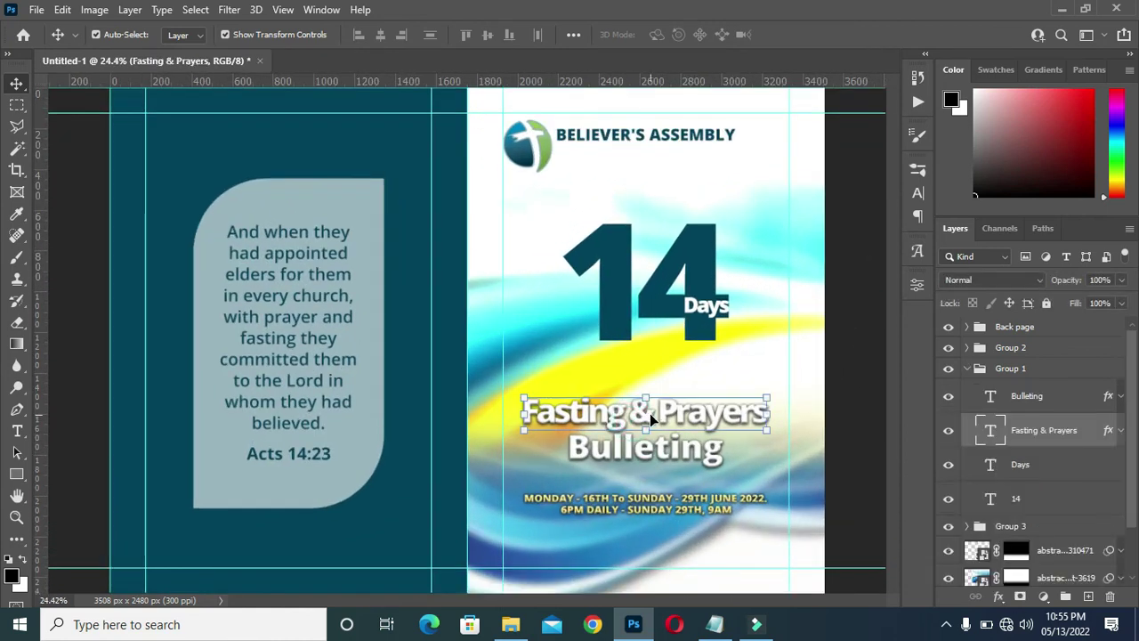
{"action": "left_click", "coordinate": [917, 193]}
{"action": "left_click_drag", "start_coordinate": [826, 230], "coordinate": [829, 230]}
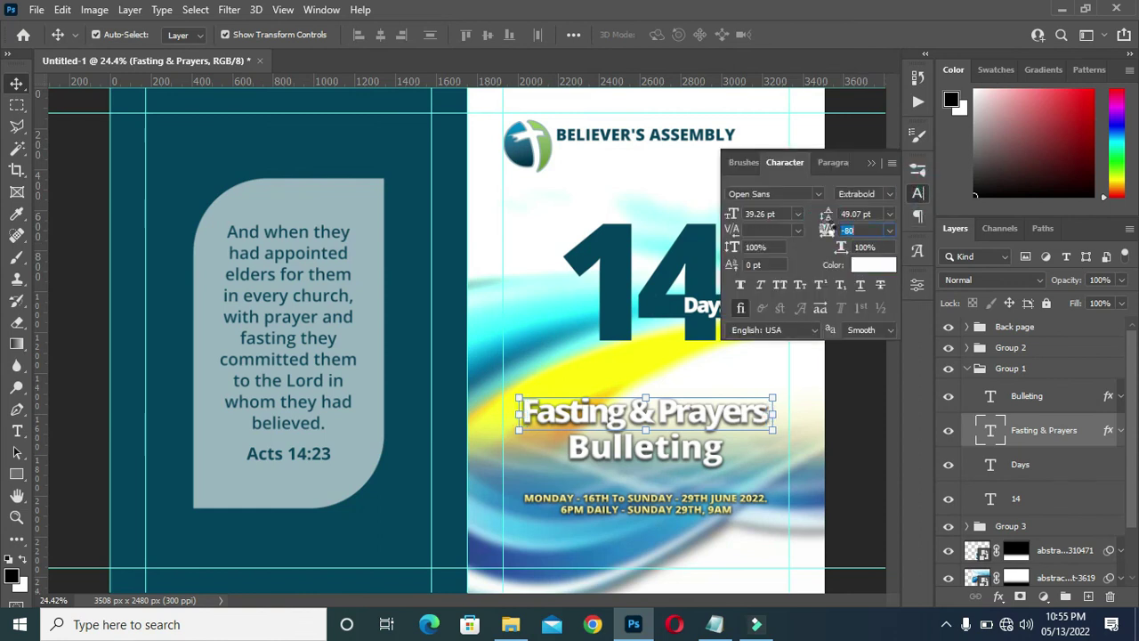
{"action": "left_click", "coordinate": [871, 167]}
- Deselect the heading and zoom out to review the whole spread
{"action": "left_click", "coordinate": [841, 345]}
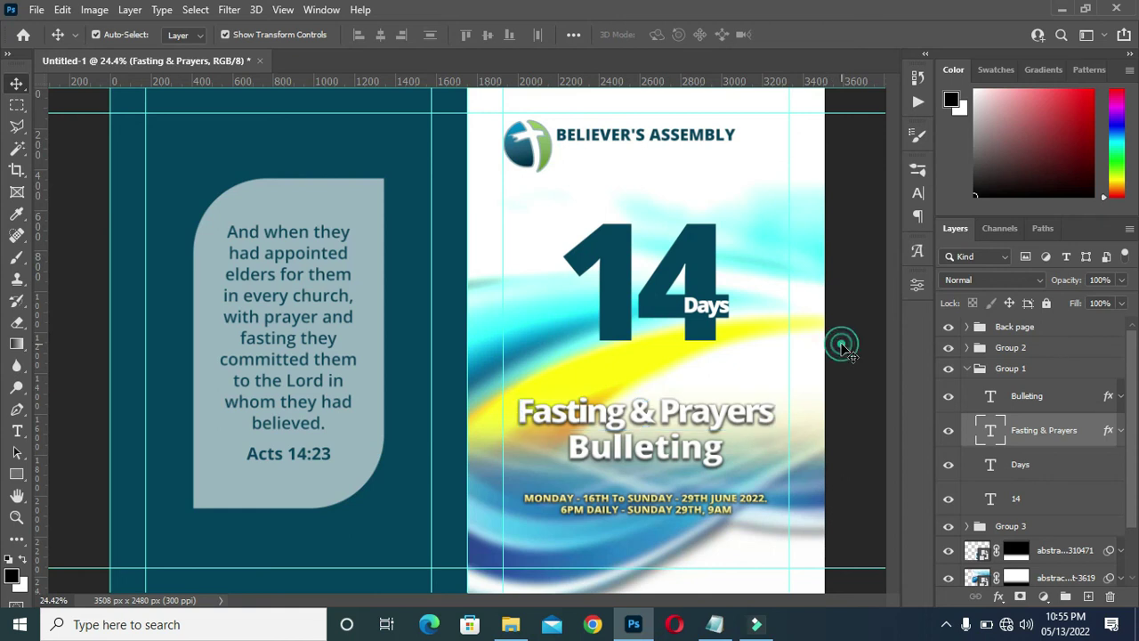
{"action": "key", "text": "ctrl+minus"}
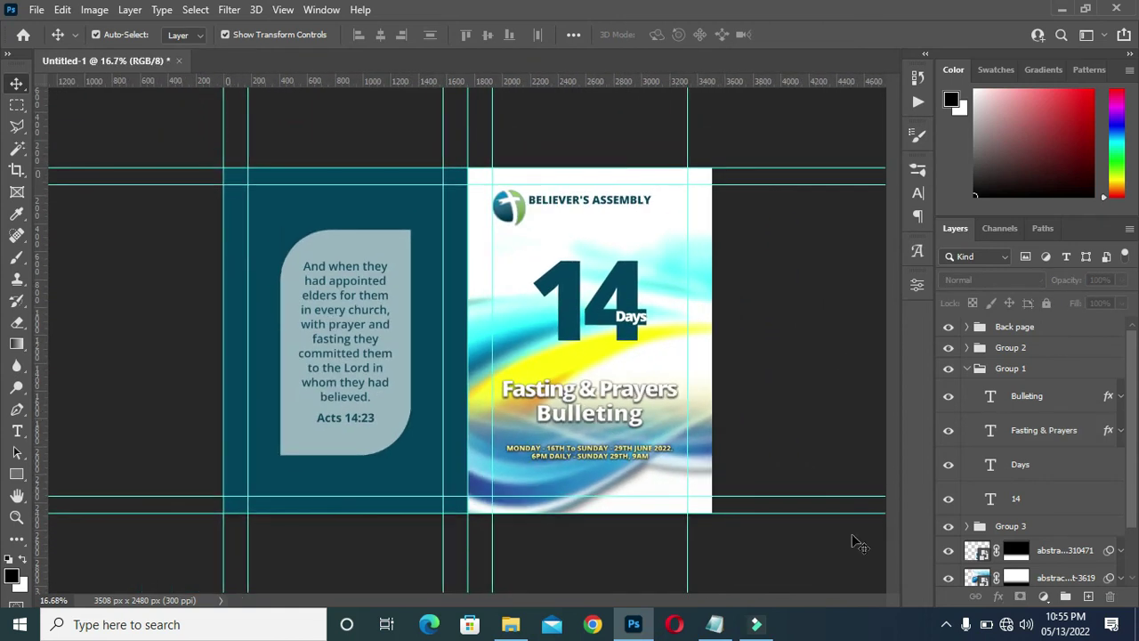
{"action": "key", "text": "ctrl+plus"}
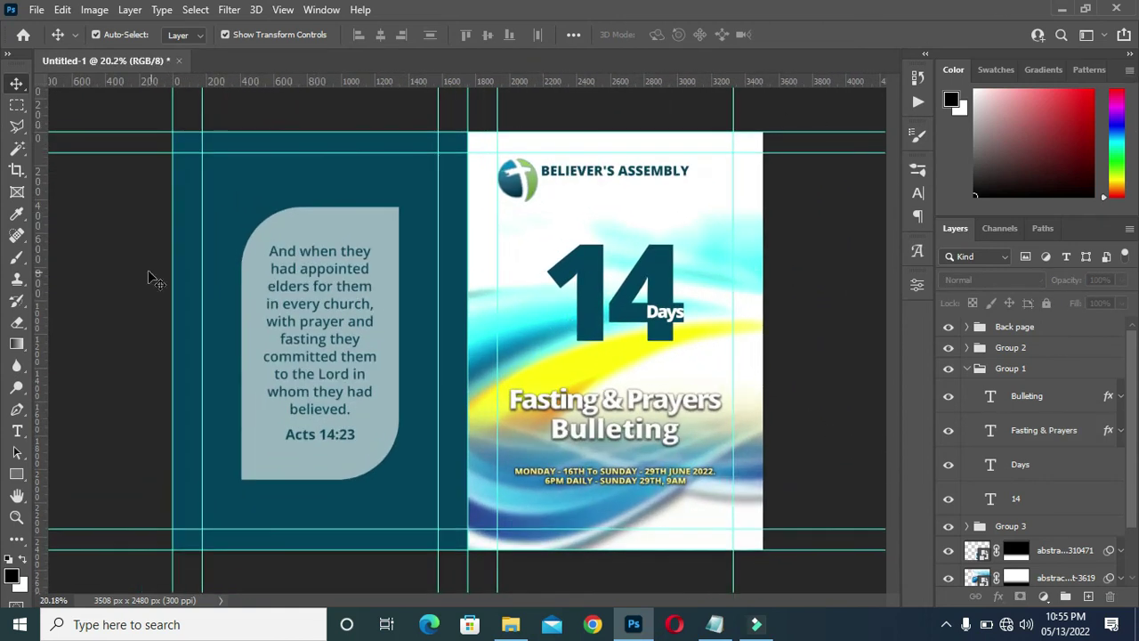
{"action": "scroll", "coordinate": [449, 325], "scroll_direction": "up", "scroll_amount": 1}
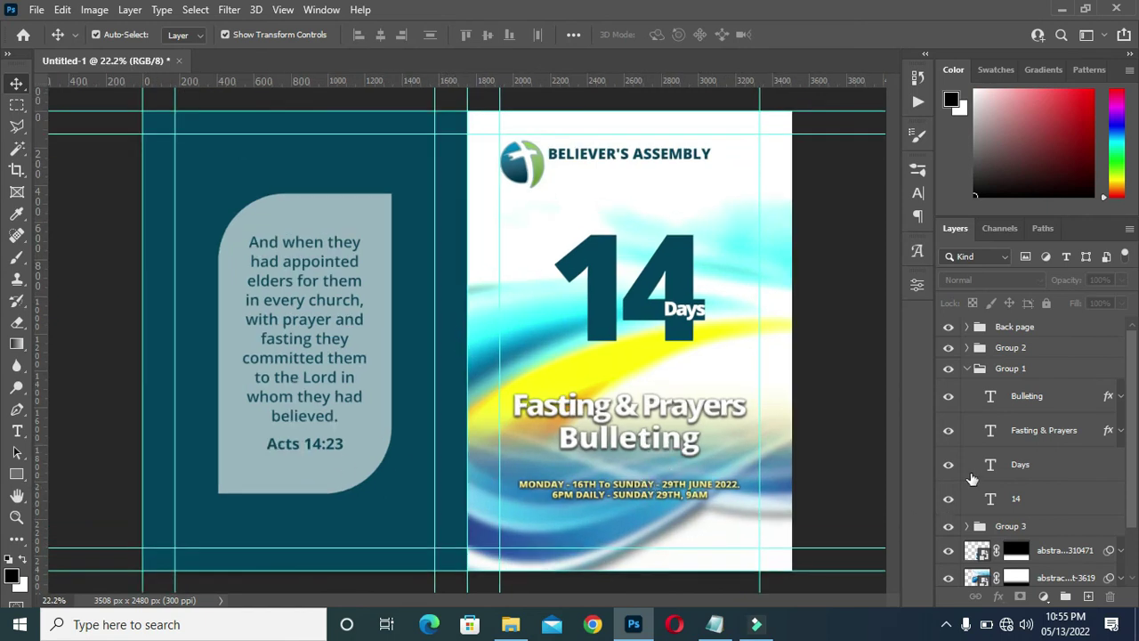
- Group the two abstract wave layers together with Rectangle 1
{"action": "left_click", "coordinate": [967, 368]}
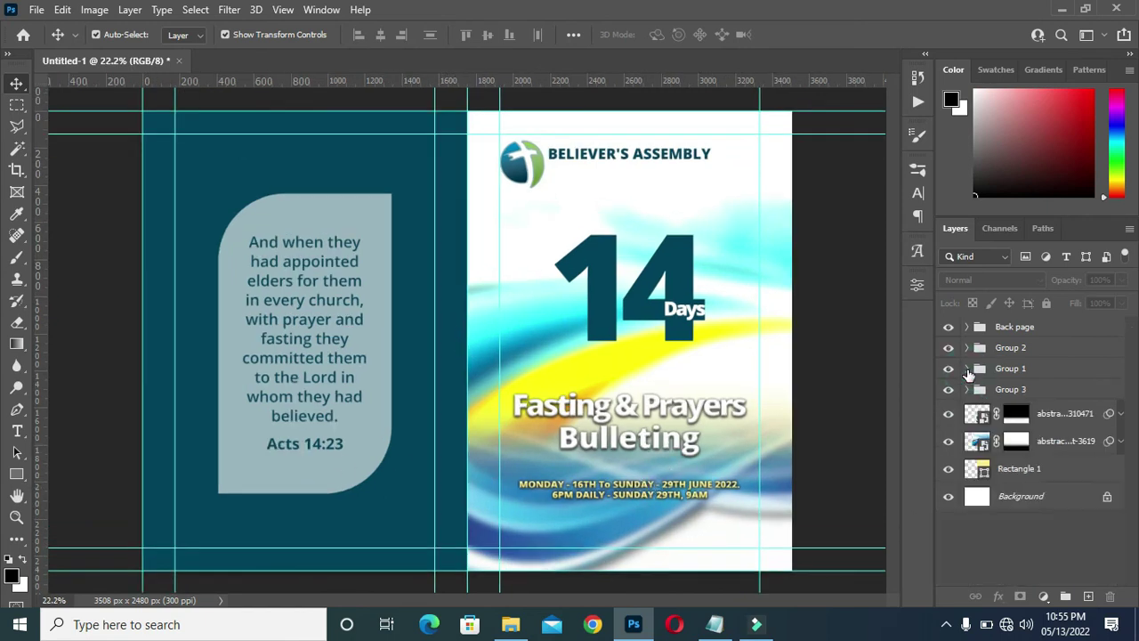
{"action": "left_click", "coordinate": [1048, 416]}
{"action": "left_click", "coordinate": [1039, 470], "text": "shift"}
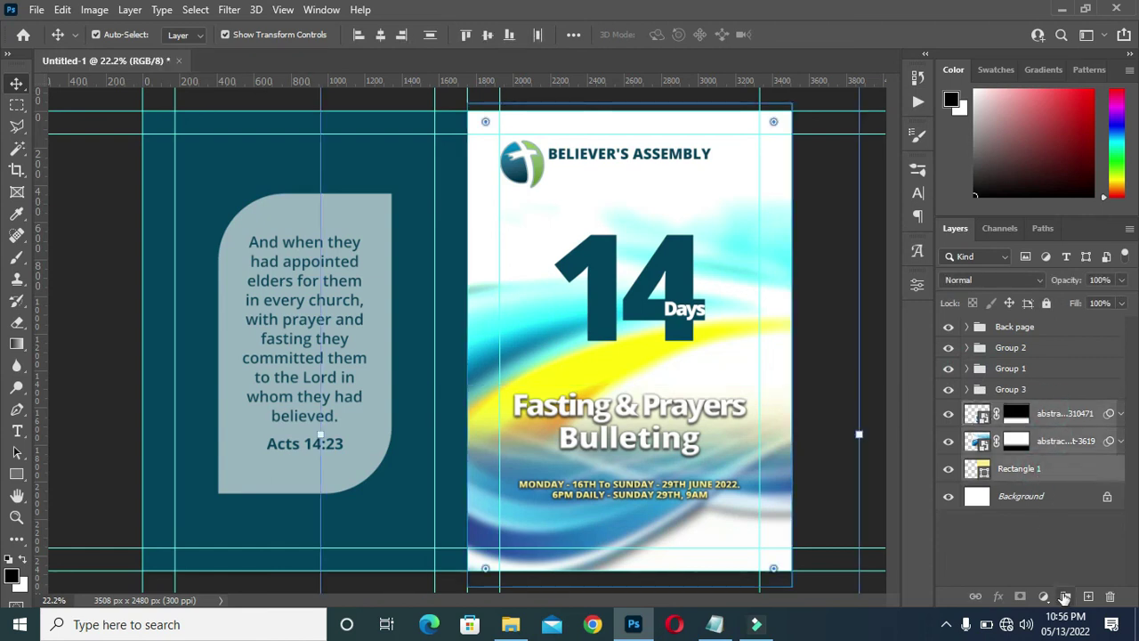
{"action": "left_click", "coordinate": [1064, 596]}
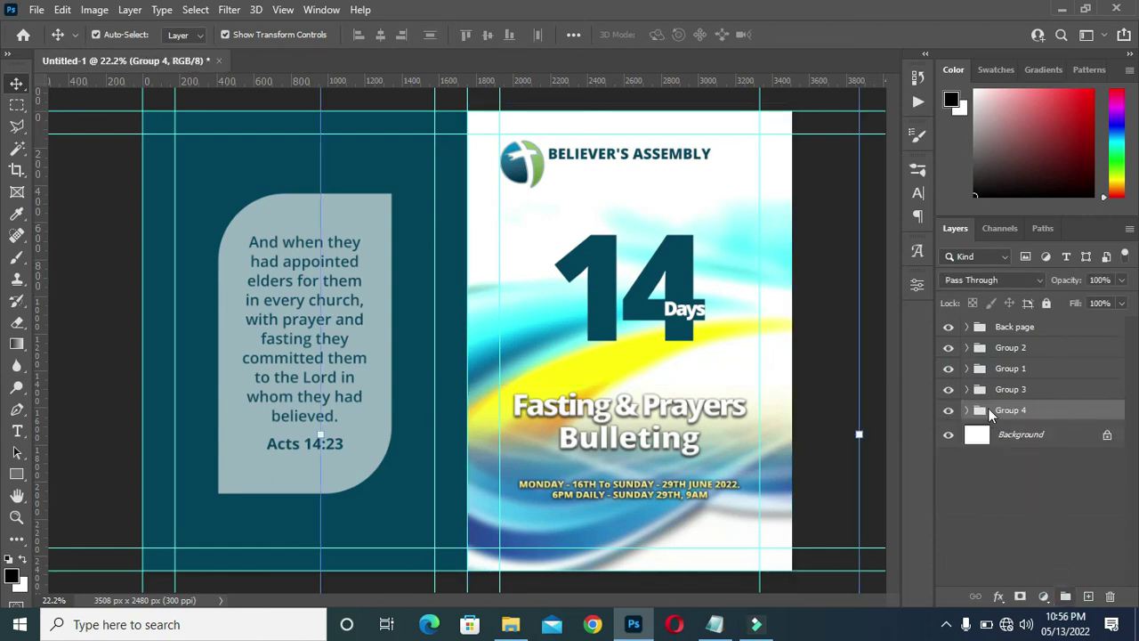
- Group Groups 2 through 4 into one folder and rename it 'Front page'
{"action": "left_click", "coordinate": [1021, 349], "text": "shift"}
{"action": "left_click", "coordinate": [1064, 596]}
{"action": "left_click", "coordinate": [1010, 351]}
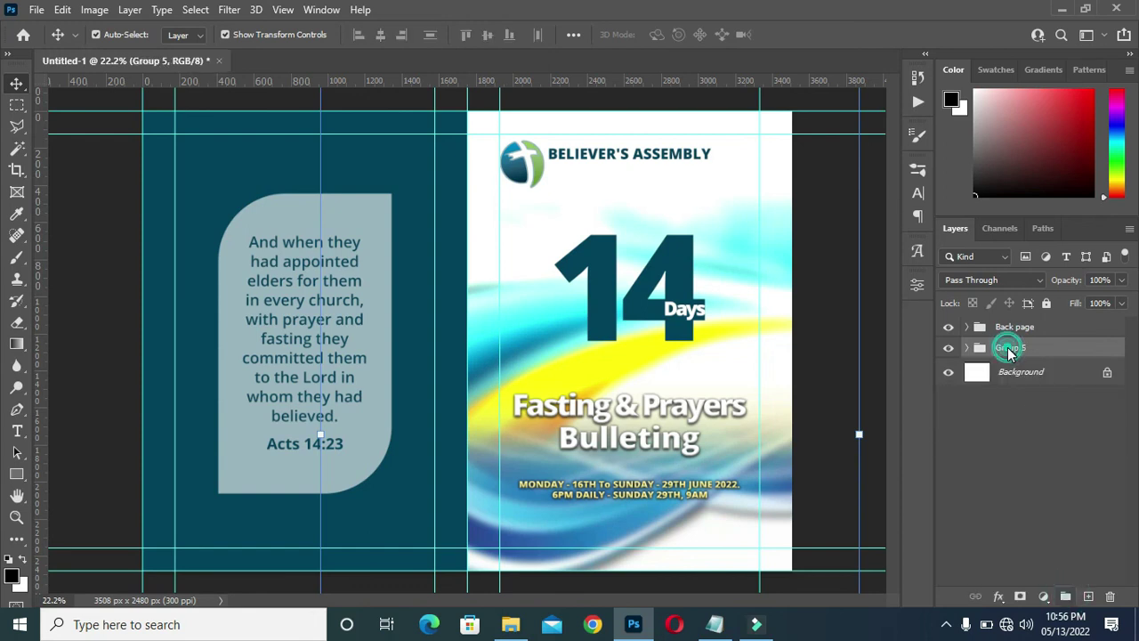
{"action": "double_click", "coordinate": [1009, 350]}
{"action": "left_click", "coordinate": [1006, 347]}
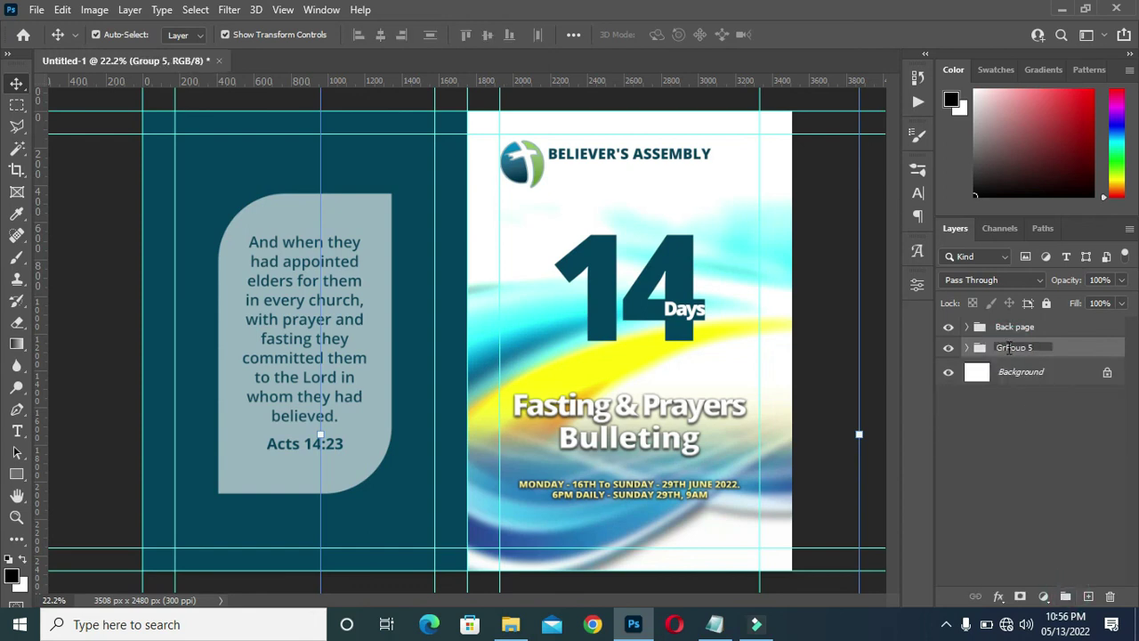
{"action": "double_click", "coordinate": [1008, 349]}
{"action": "type", "text": "Front page"}
{"action": "key", "text": "Return"}
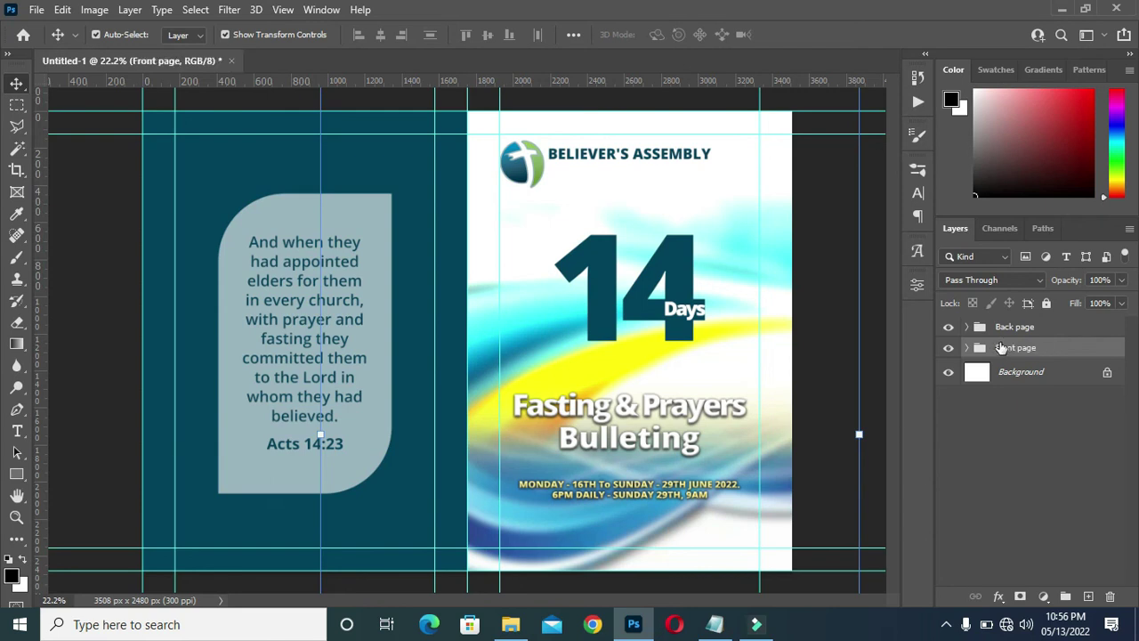
{"action": "key", "text": "ctrl+minus"}
{"action": "left_click", "coordinate": [114, 232]}
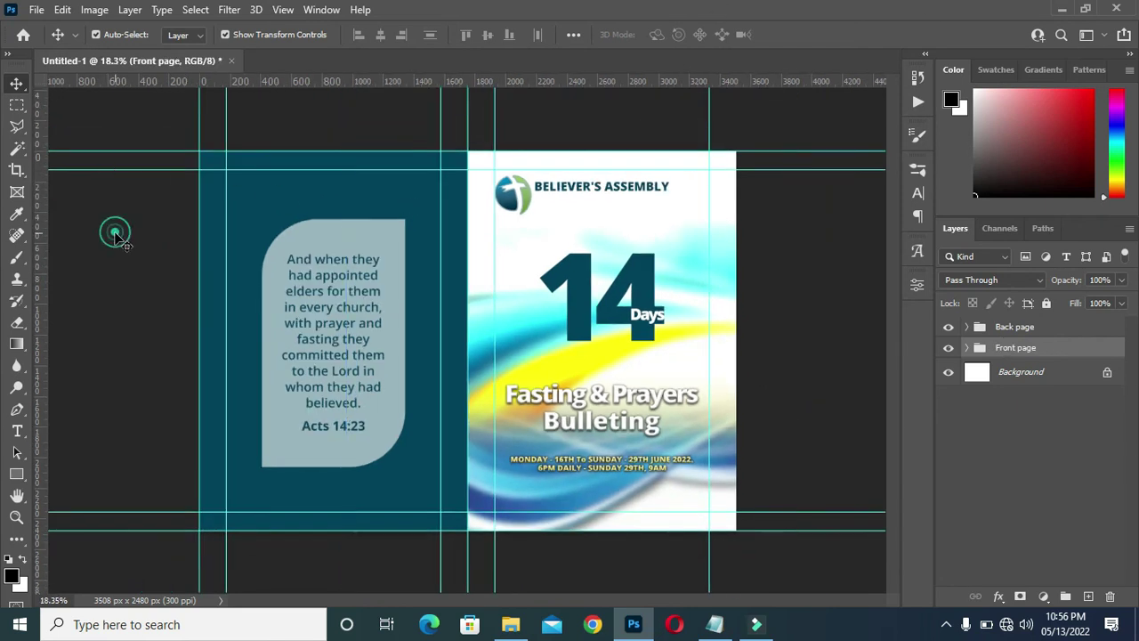
{"action": "key", "text": "ctrl+plus"}
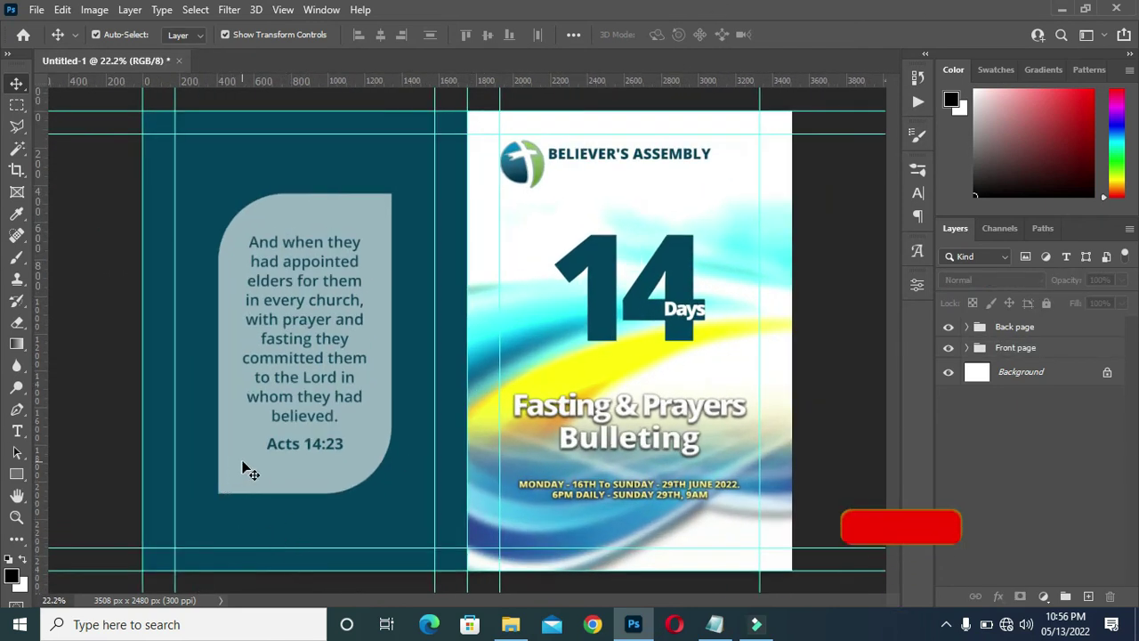
- Nudge the MONDAY and 6PM date lines down a few pixels together
{"action": "key", "text": "ctrl+plus"}
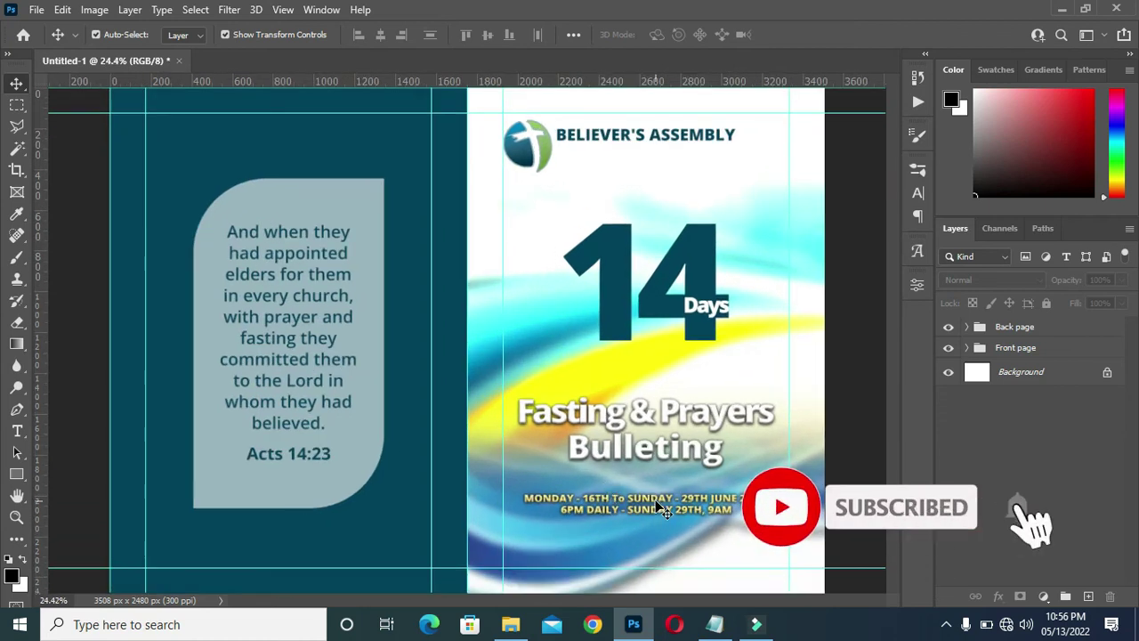
{"action": "left_click", "coordinate": [655, 509]}
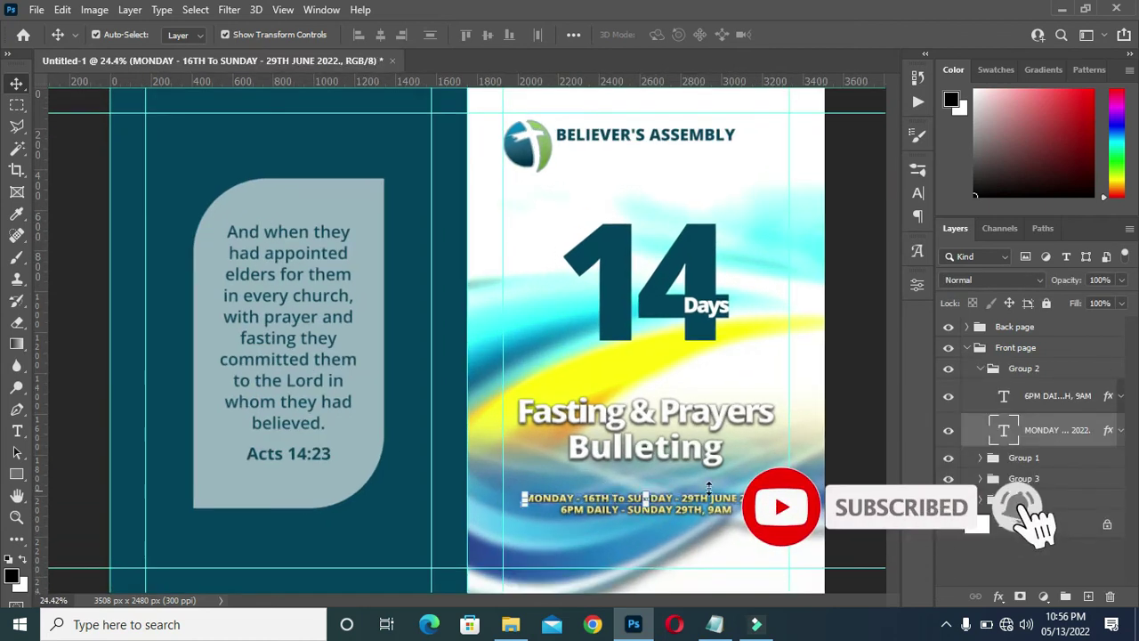
{"action": "left_click", "coordinate": [1039, 398], "text": "shift"}
{"action": "key", "text": "shift+Down"}
{"action": "key", "text": "shift+Down"}
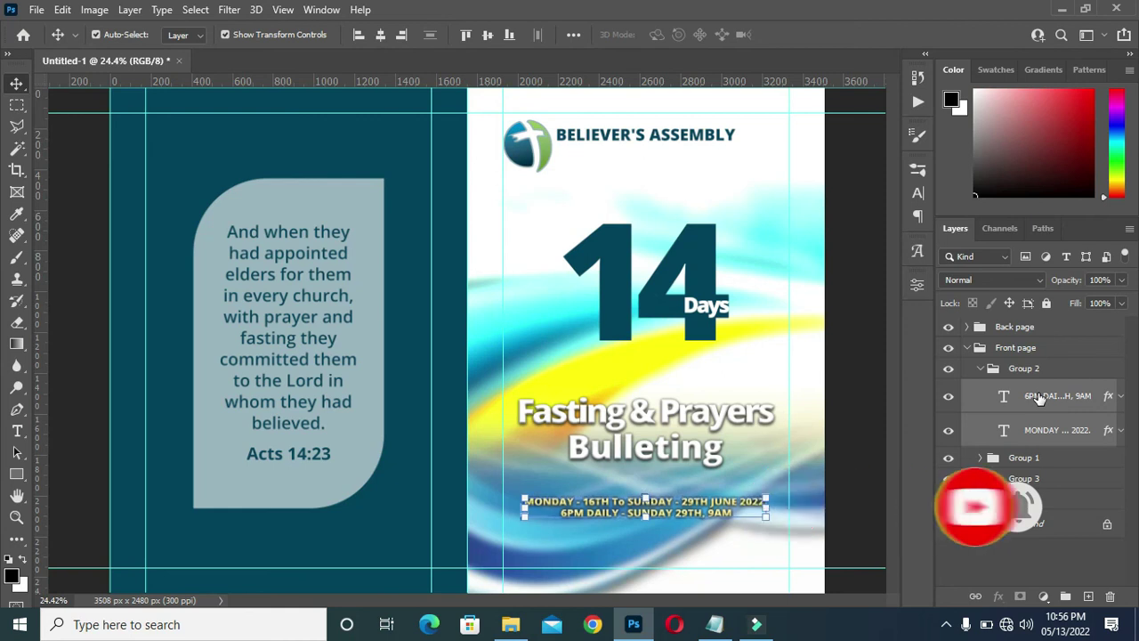
{"action": "key", "text": "shift+Down"}
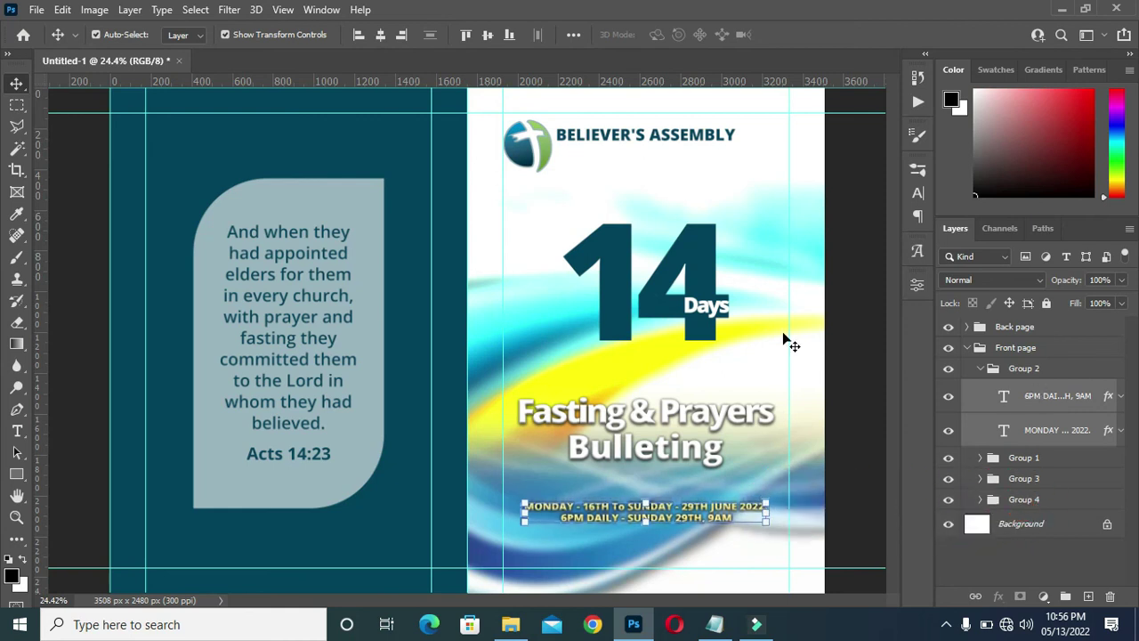
- Collapse Group 2 and the Front page group in the Layers panel
{"action": "left_click", "coordinate": [981, 369]}
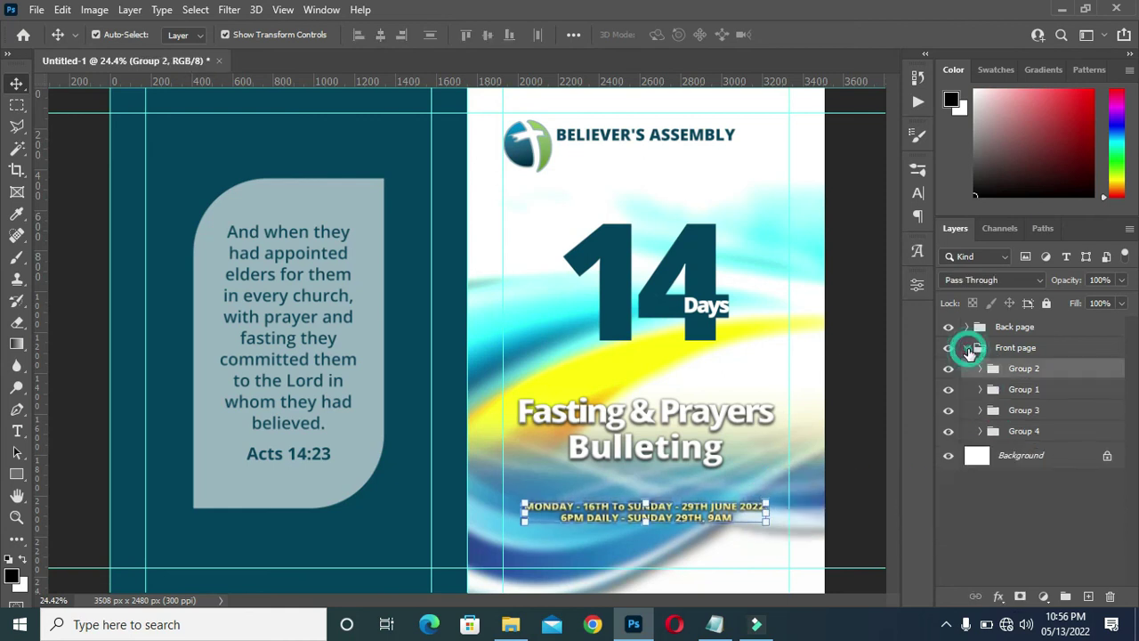
{"action": "left_click", "coordinate": [967, 346]}
{"action": "scroll", "coordinate": [801, 368], "scroll_direction": "down", "scroll_amount": 2}
{"action": "left_click", "coordinate": [845, 384]}
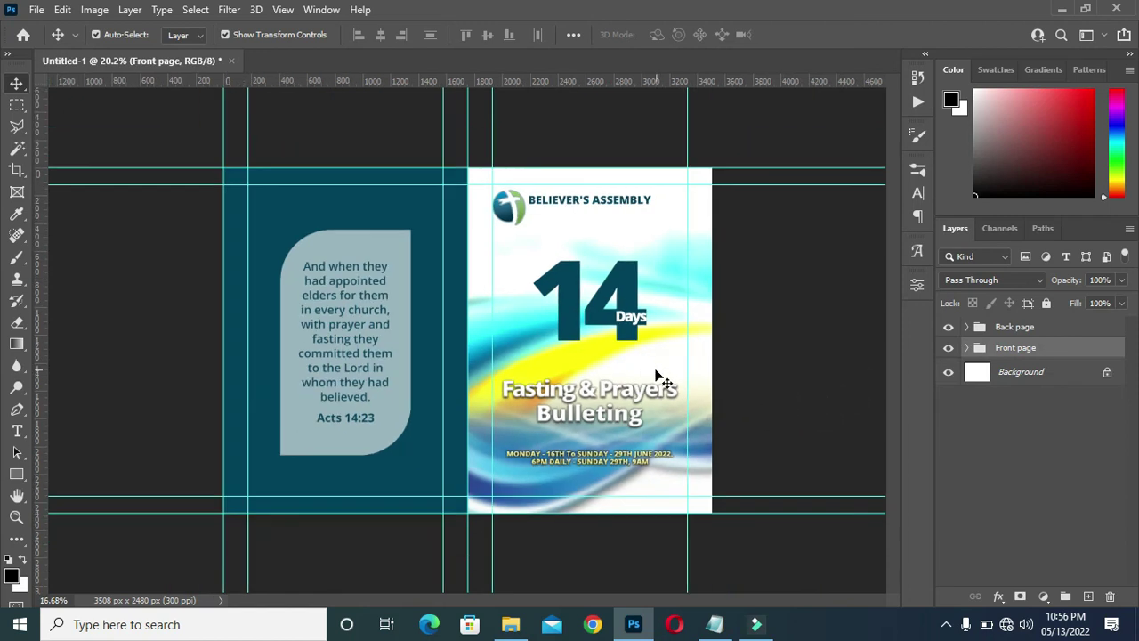